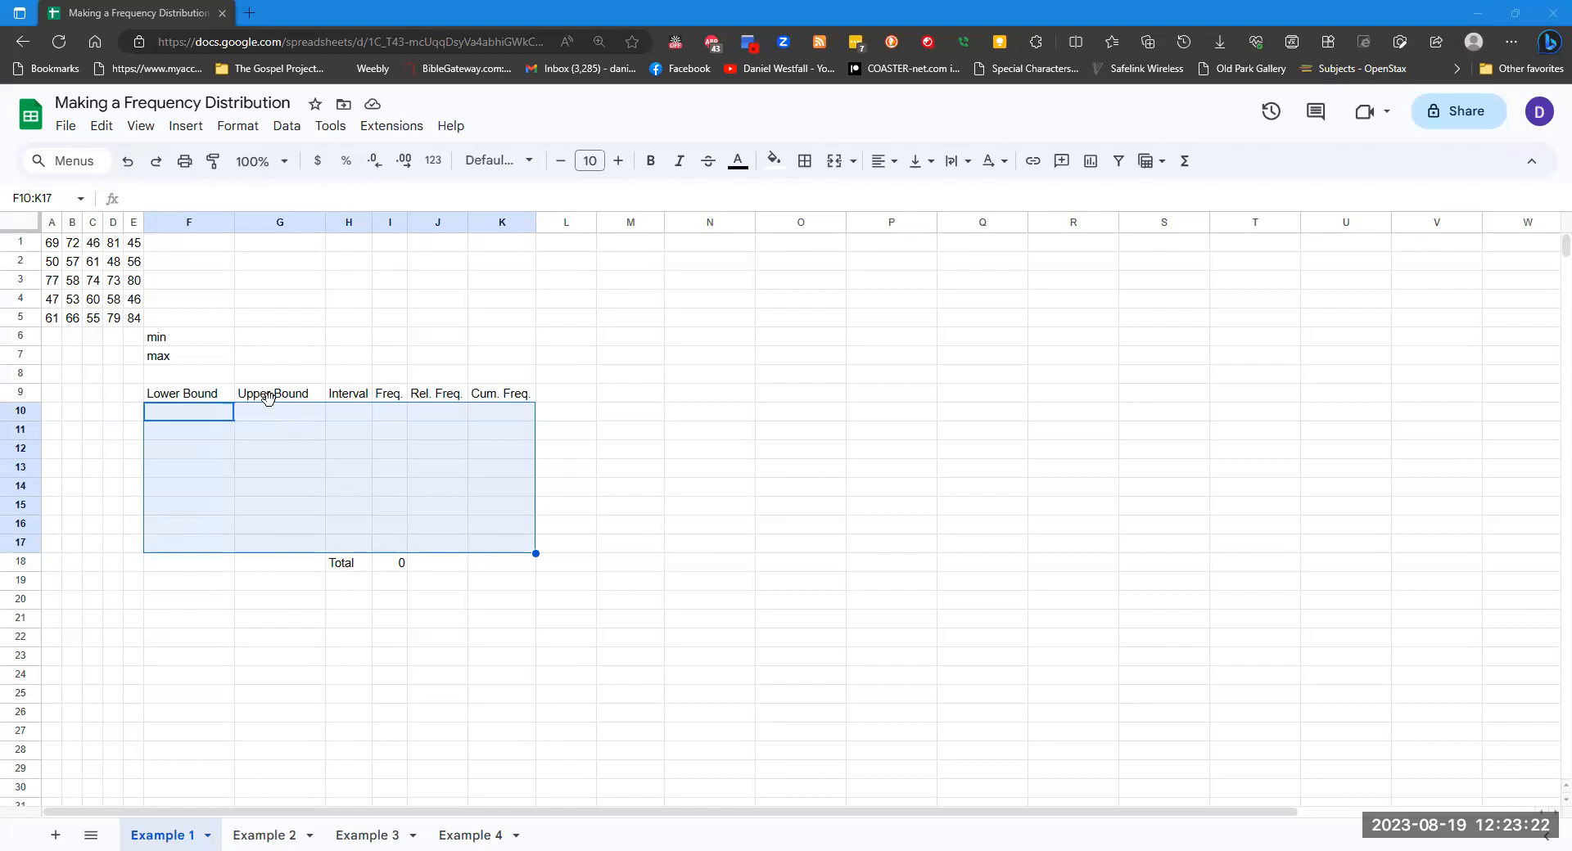
Step: Calculate the minimum of the data range A1:E5 in cell G6 with the MIN function
{"action": "left_click", "coordinate": [266, 341]}
{"action": "type", "text": "="}
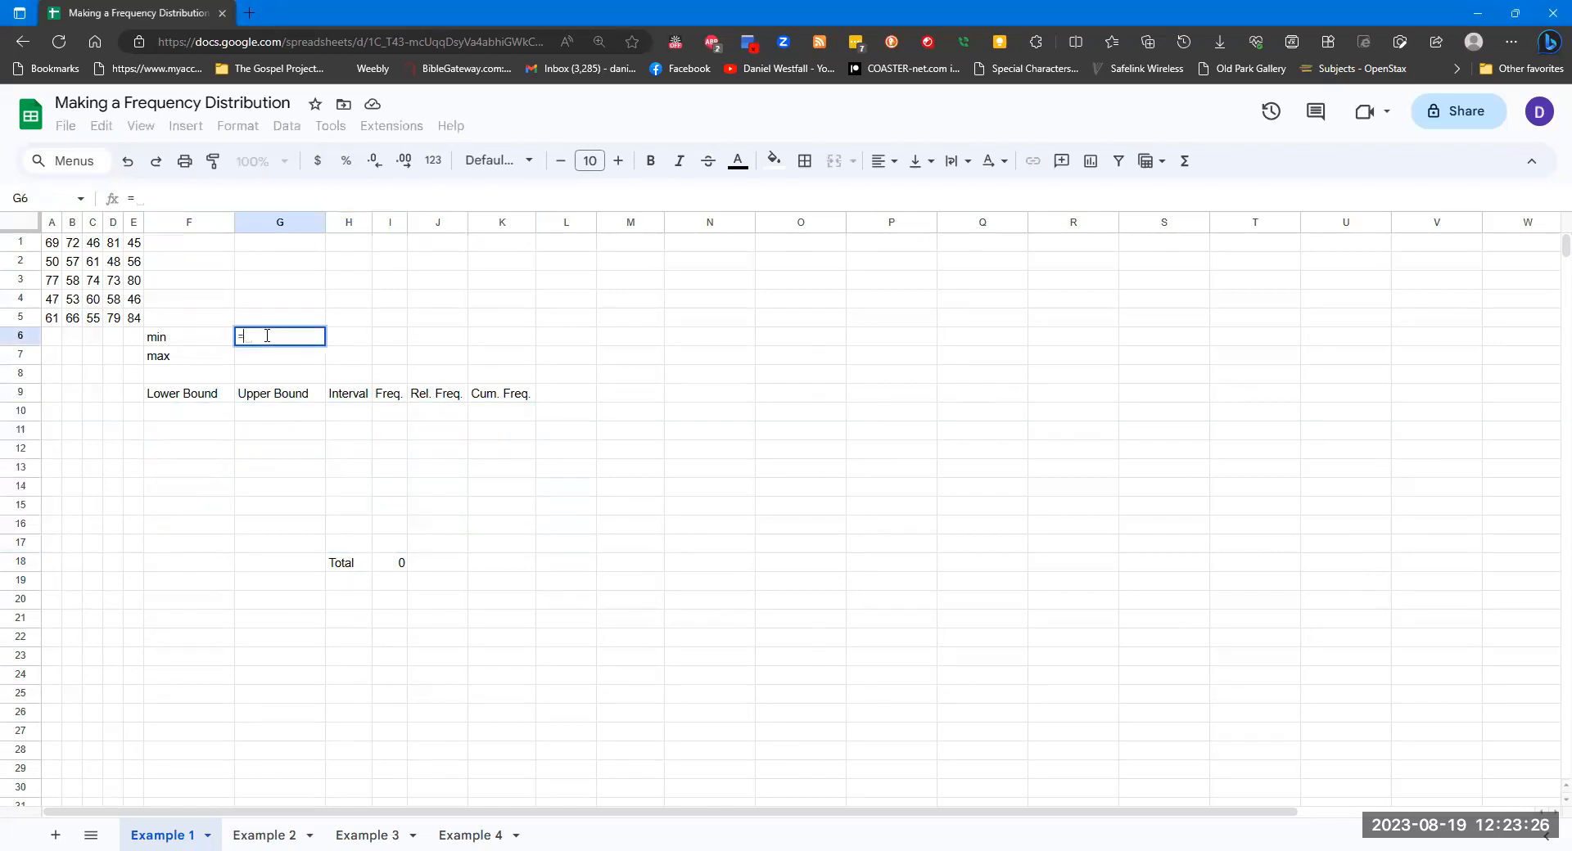
{"action": "type", "text": "Min"}
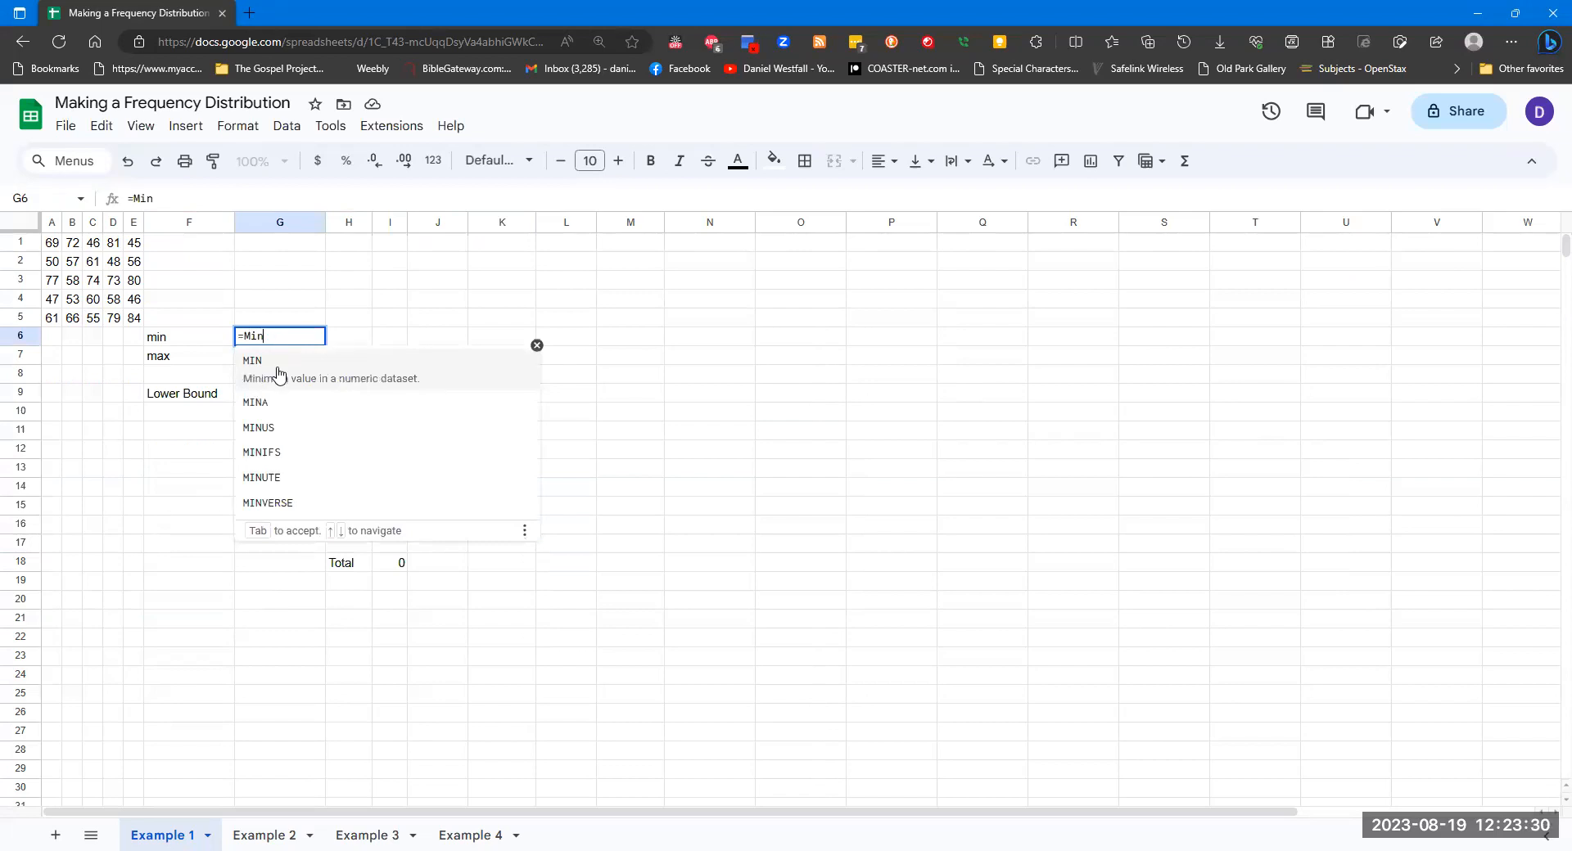
{"action": "left_click", "coordinate": [278, 373]}
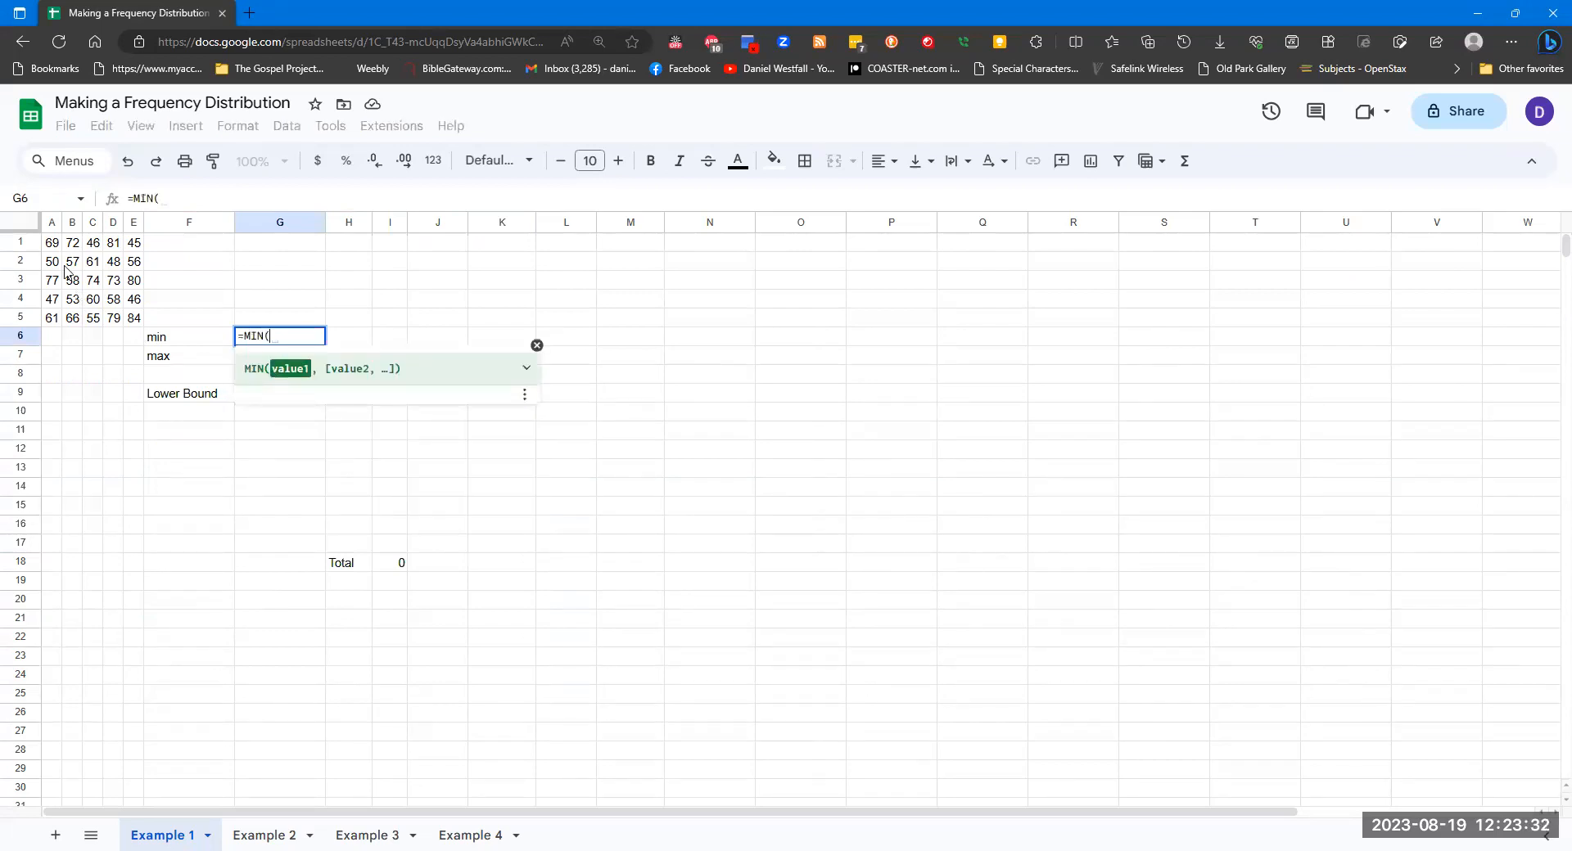
{"action": "left_click_drag", "start_coordinate": [53, 244], "coordinate": [134, 315]}
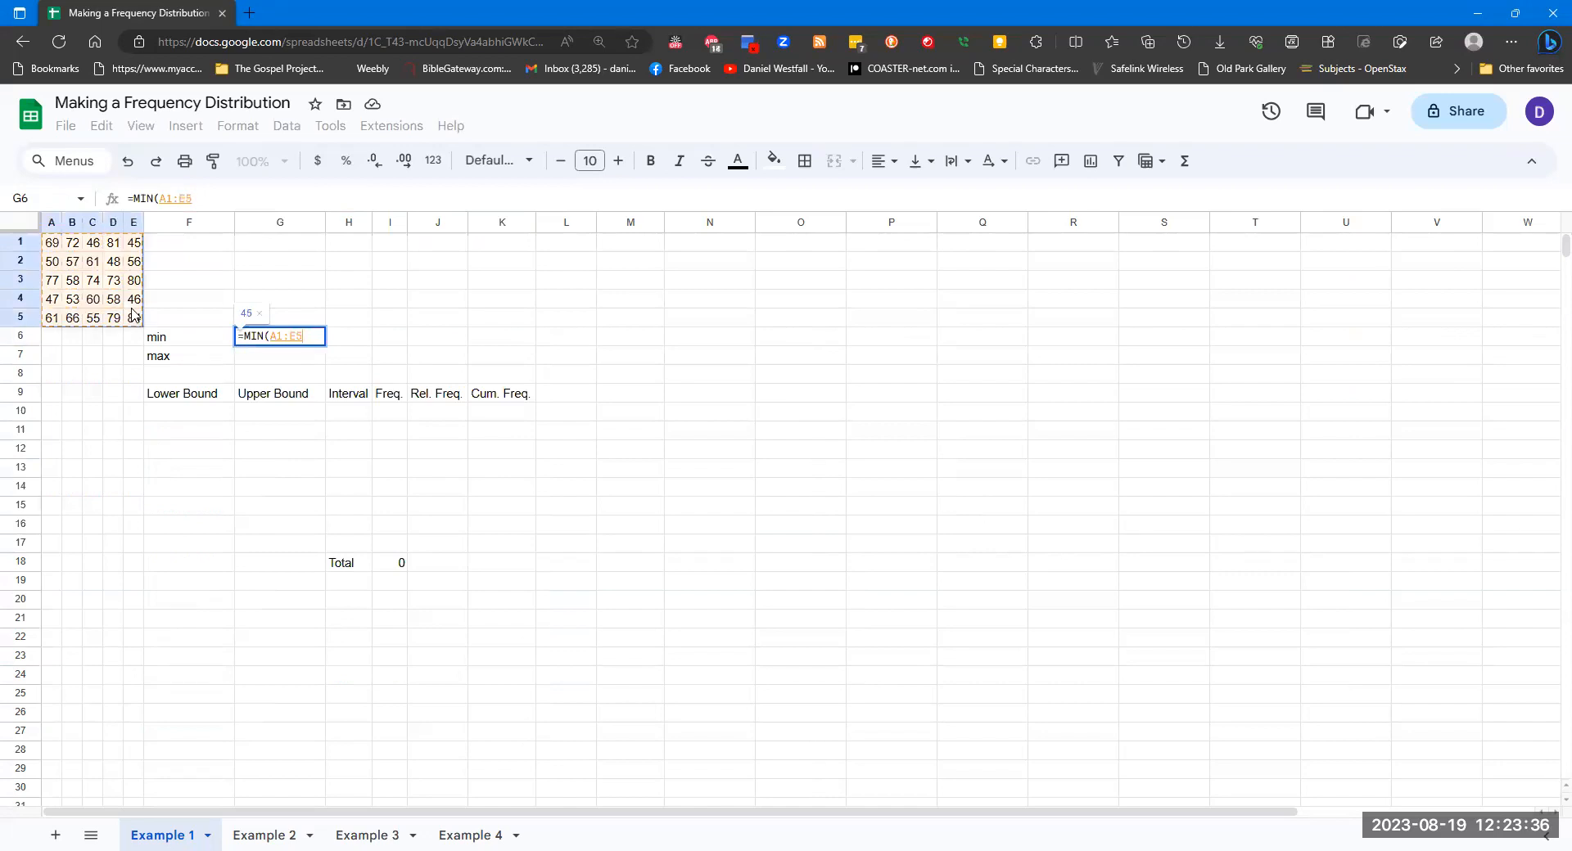
{"action": "type", "text": ")"}
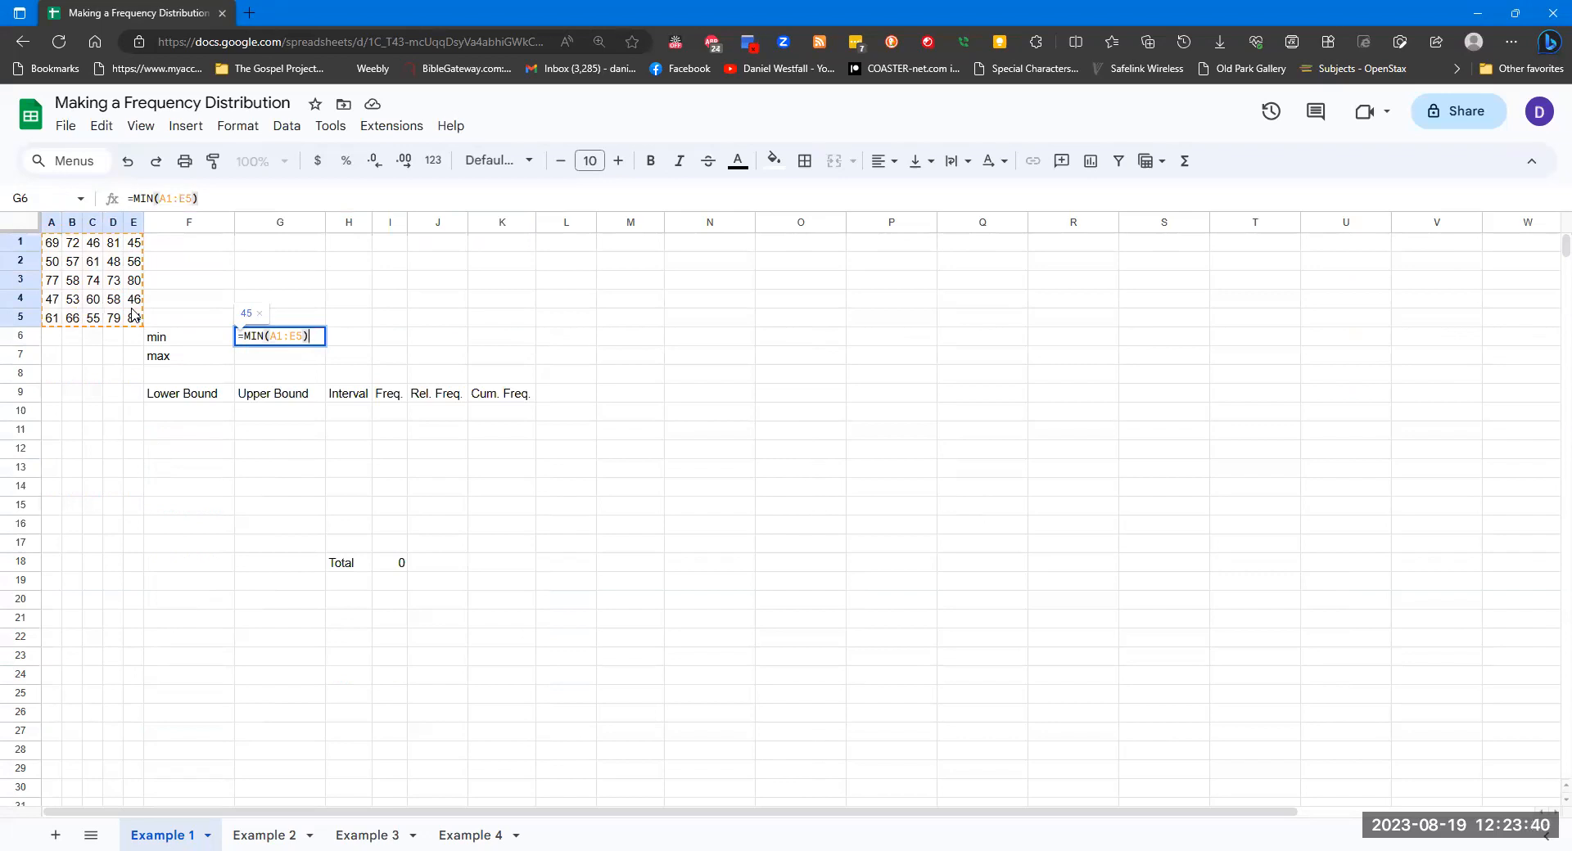
{"action": "key", "text": "Return"}
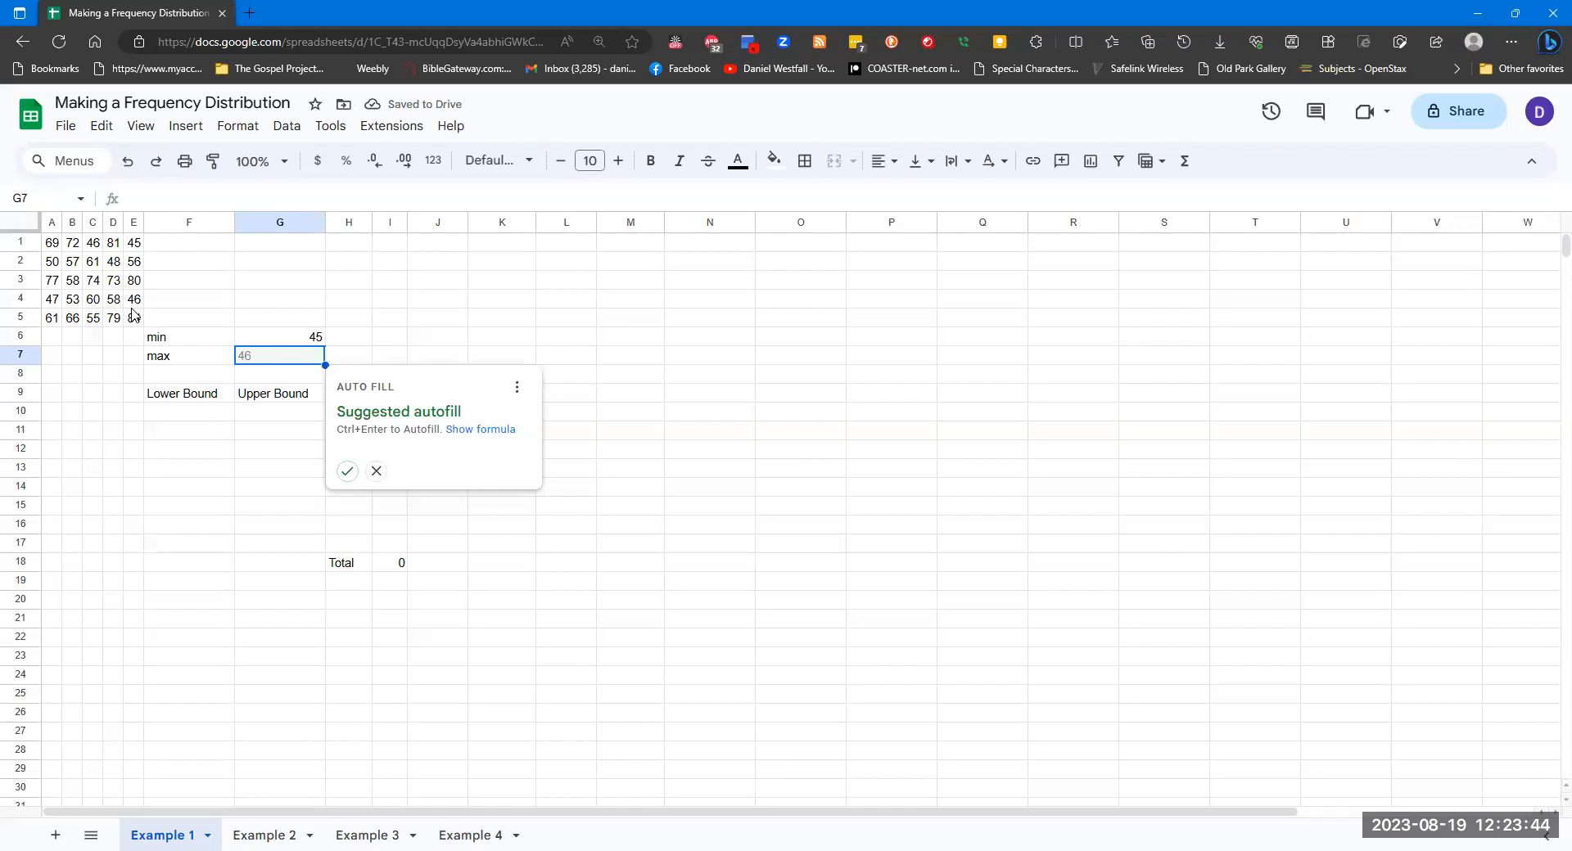
Step: Calculate the maximum of the data range A1:E5 in cell G7 with the MAX function
{"action": "type", "text": "=max"}
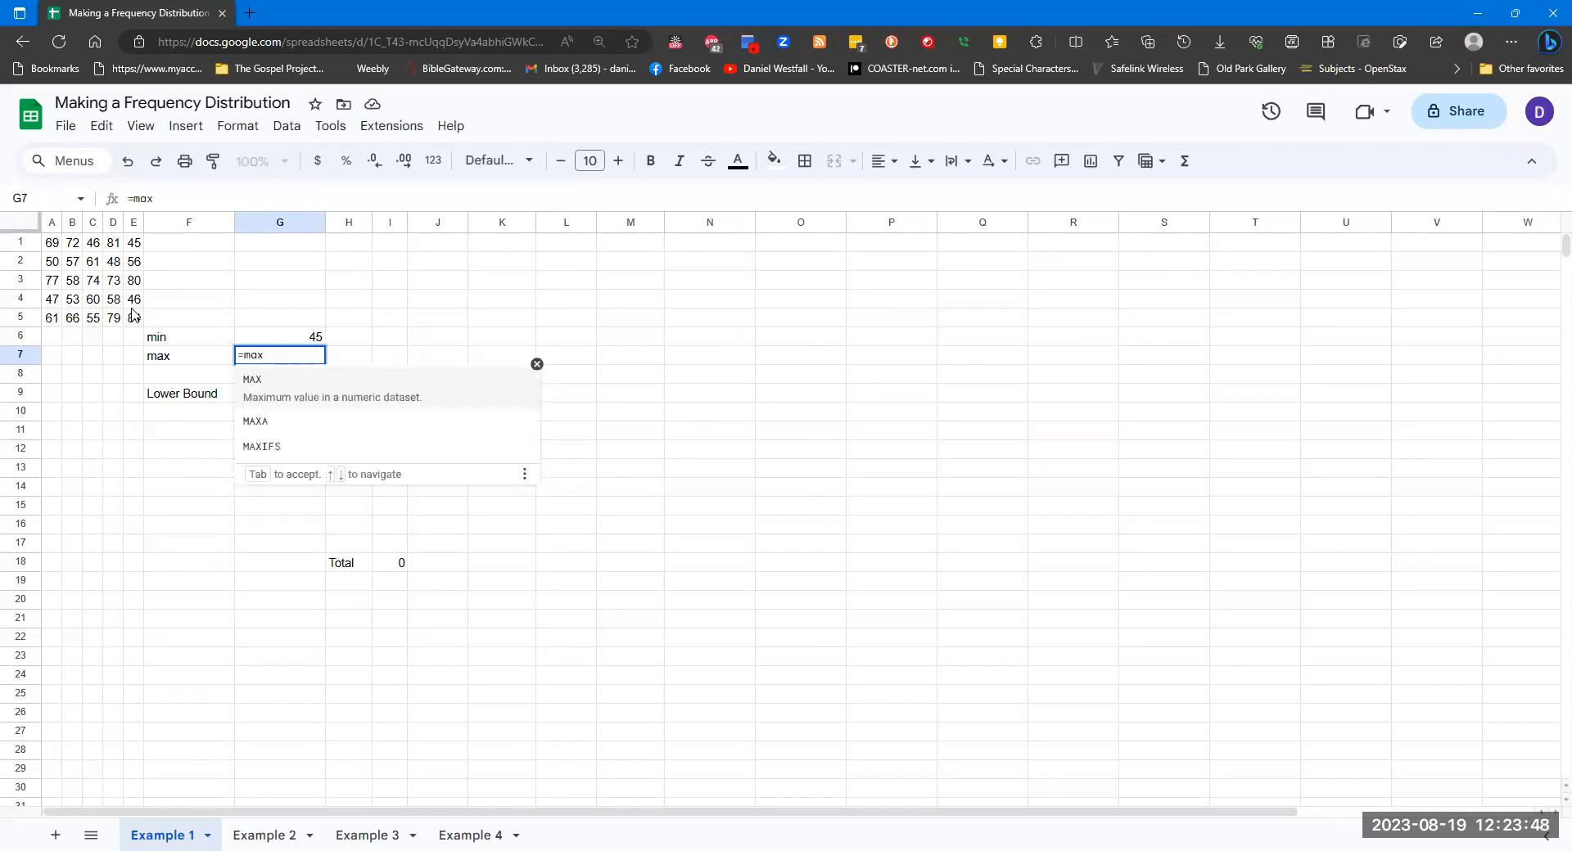
{"action": "type", "text": "("}
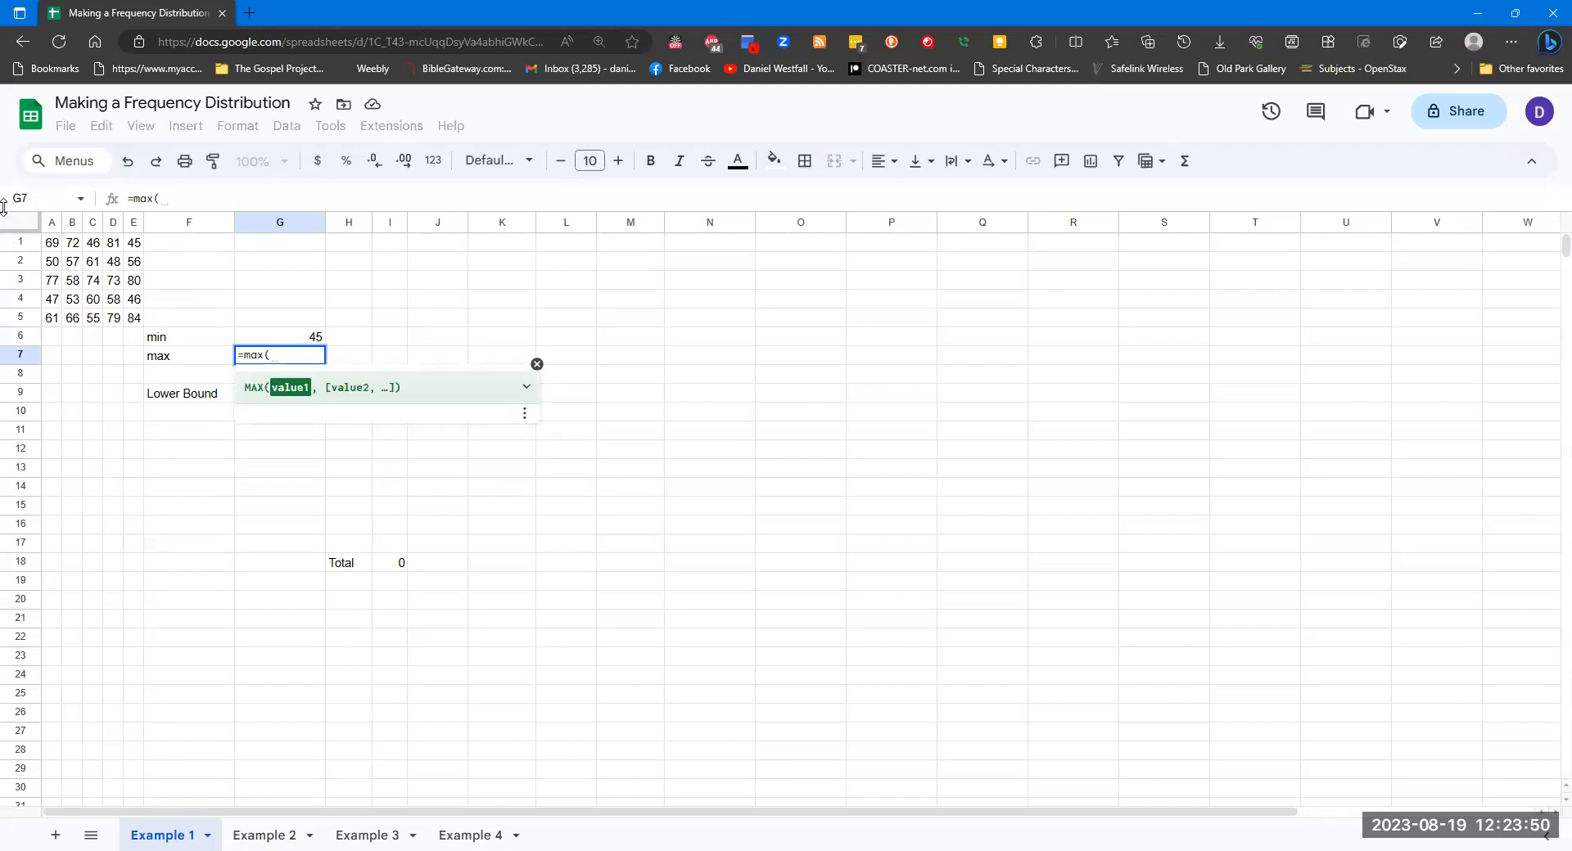
{"action": "left_click", "coordinate": [52, 243]}
{"action": "left_click_drag", "start_coordinate": [79, 257], "coordinate": [137, 325]}
{"action": "type", "text": ")"}
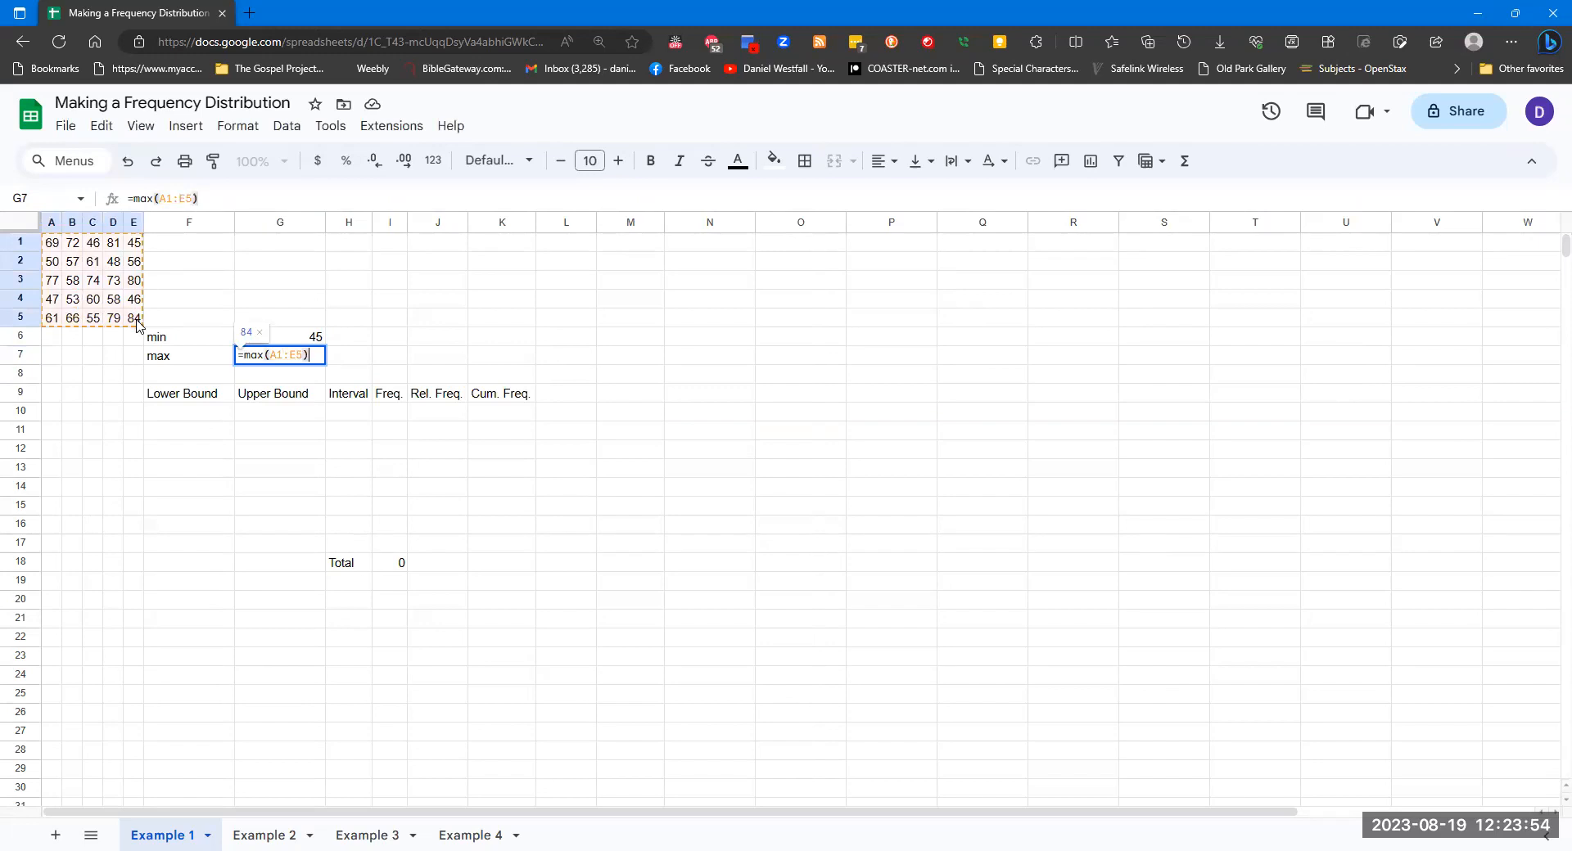
{"action": "key", "text": "Return"}
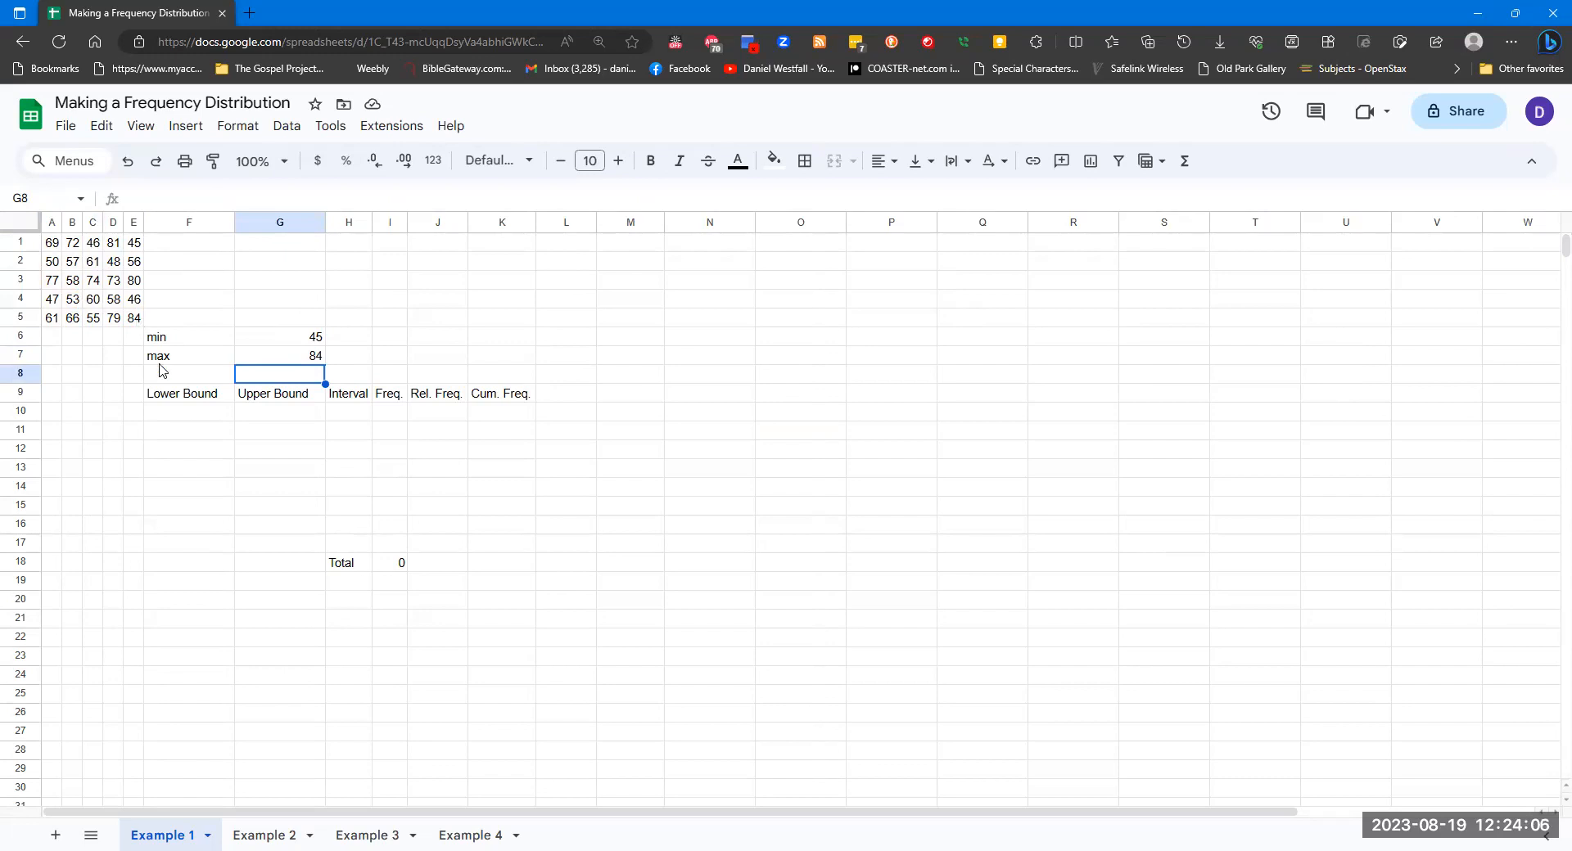
Step: Enter 45 and 50 as the first two lower bounds in cells F10 and F11
{"action": "left_click", "coordinate": [196, 418]}
{"action": "type", "text": "45"}
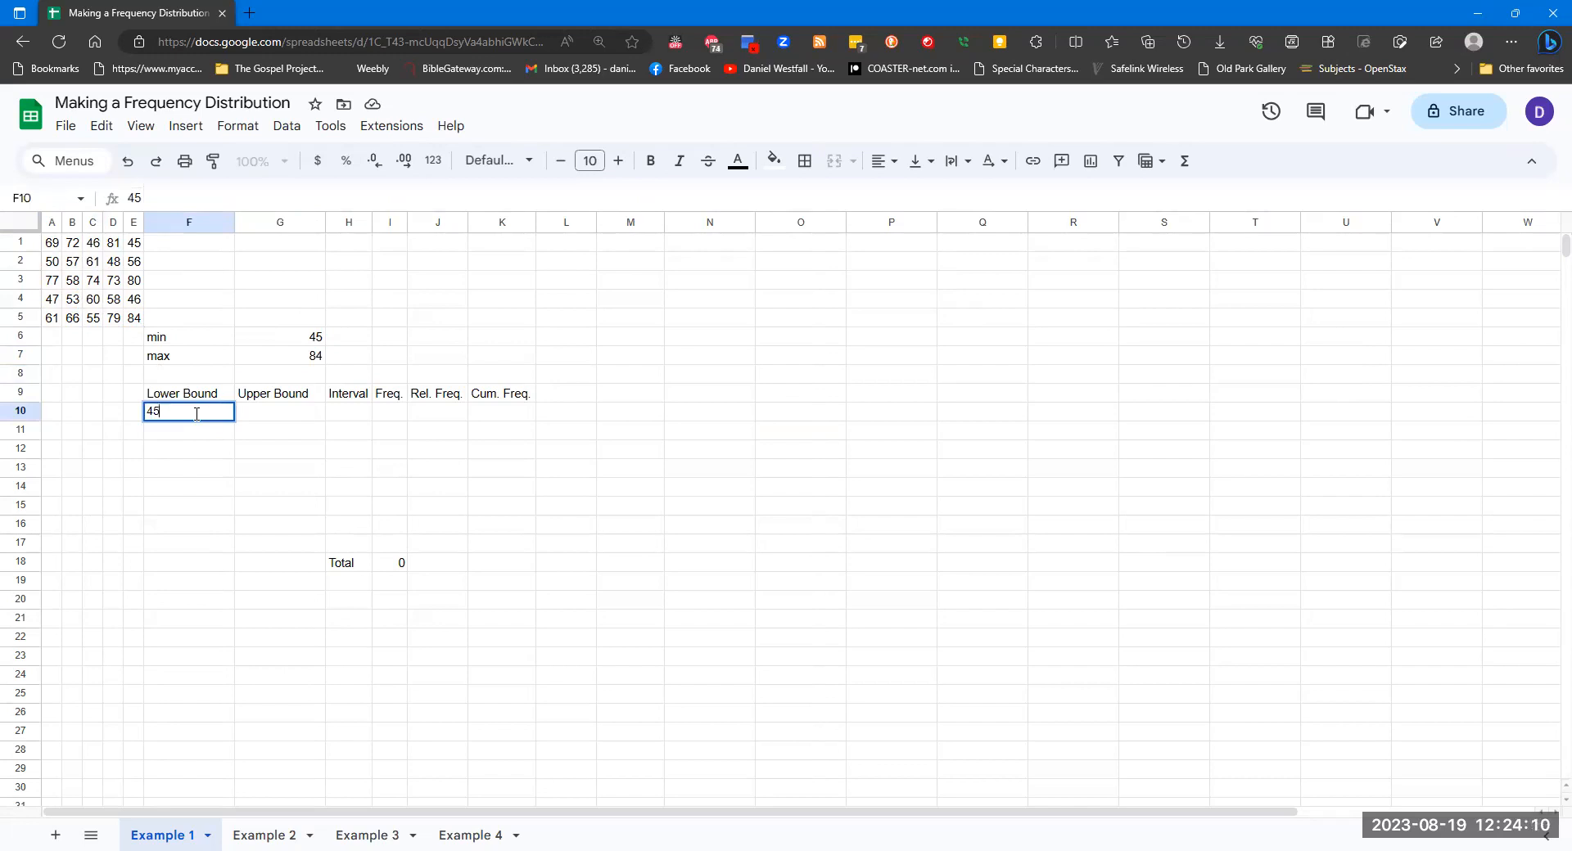
{"action": "key", "text": "Tab"}
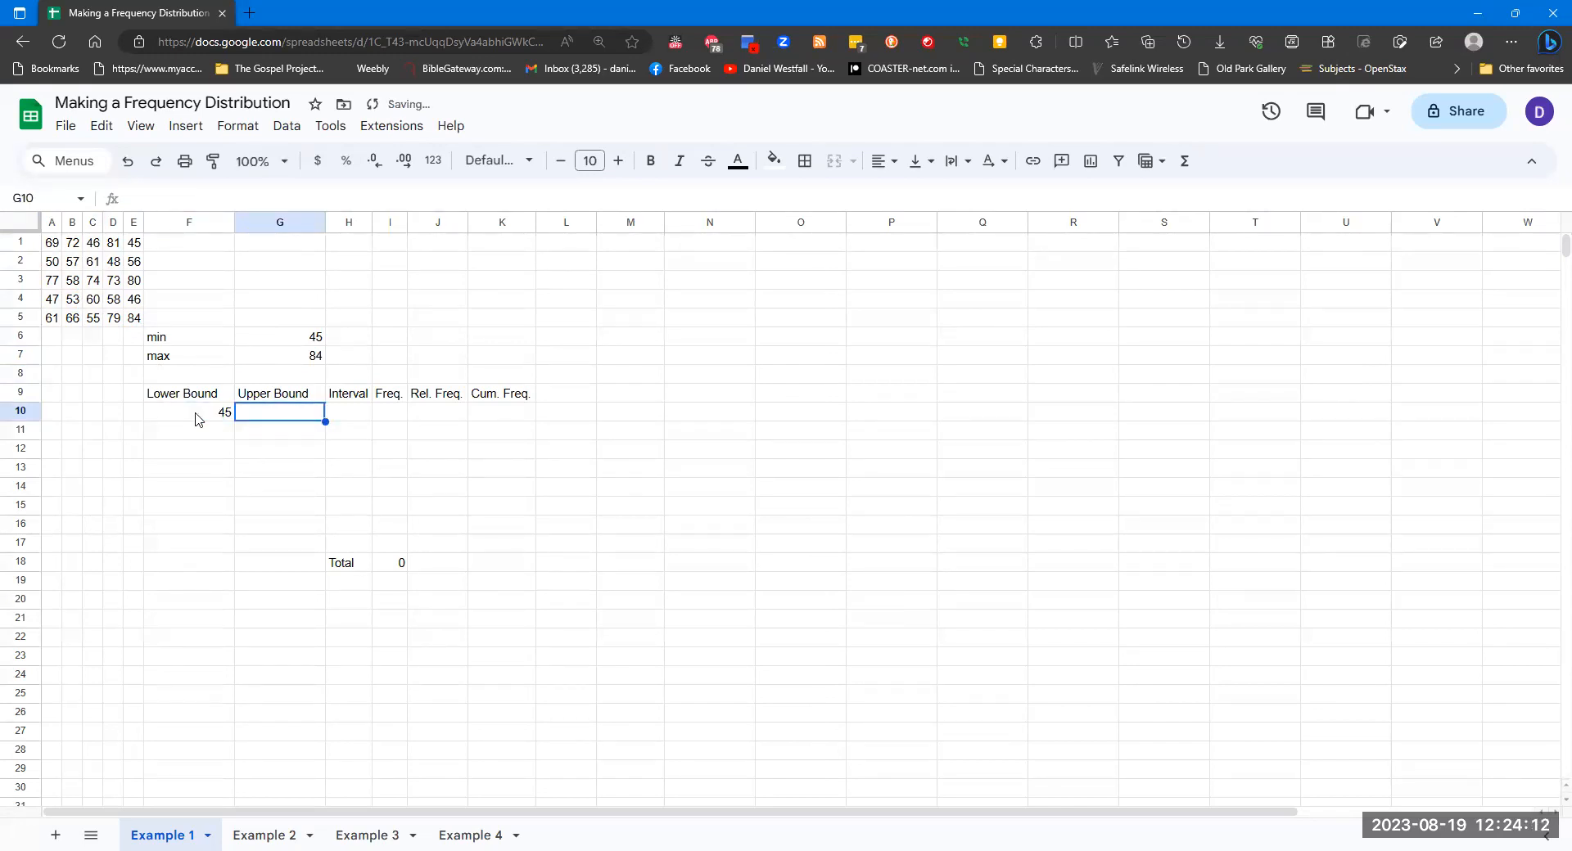
{"action": "key", "text": "Return"}
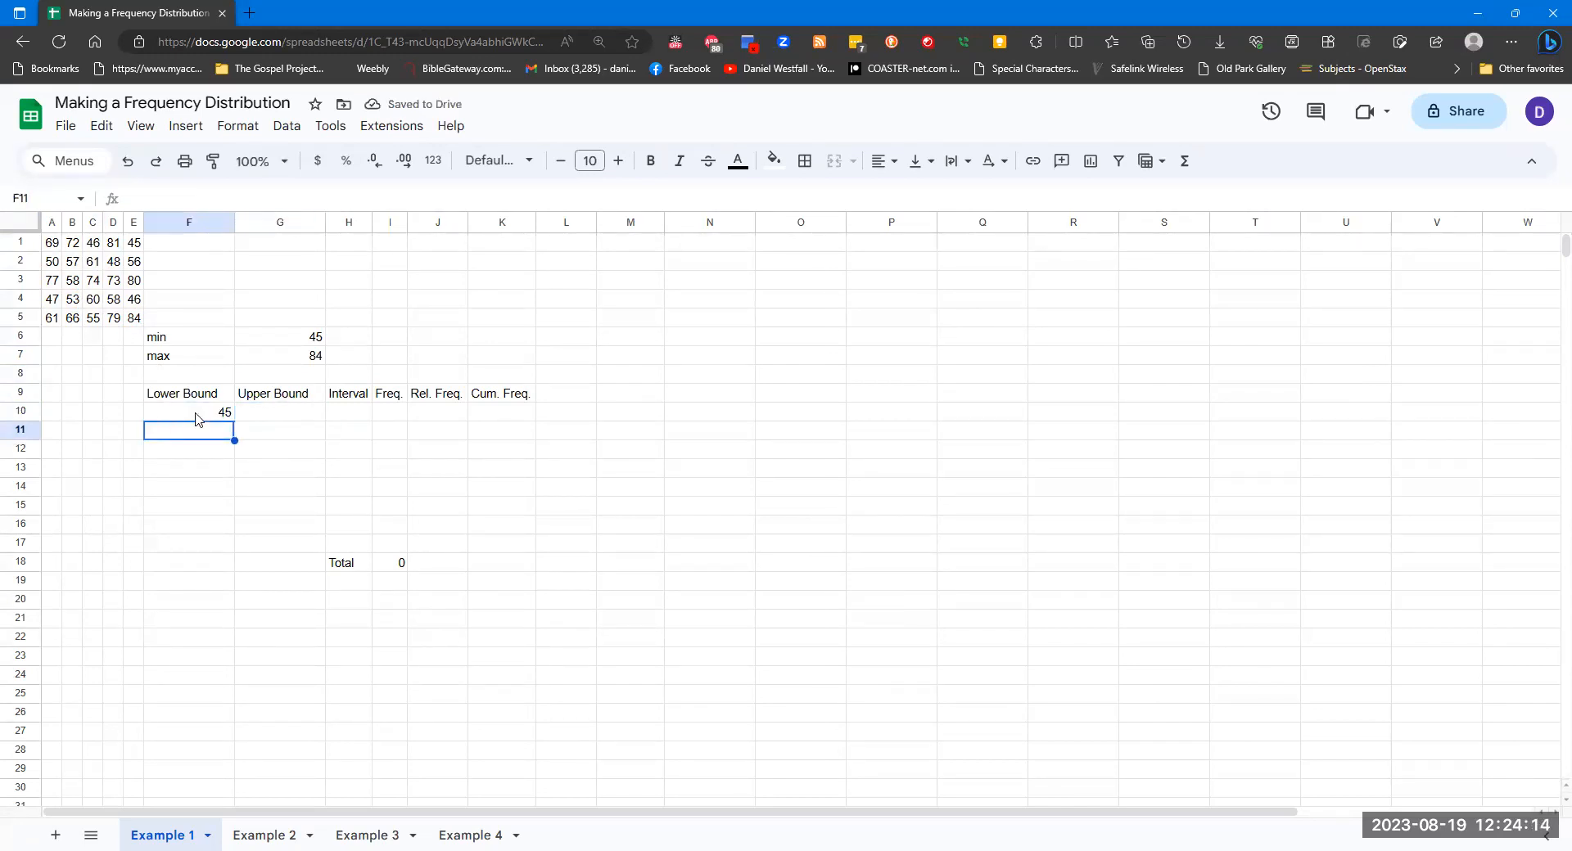
{"action": "type", "text": "50"}
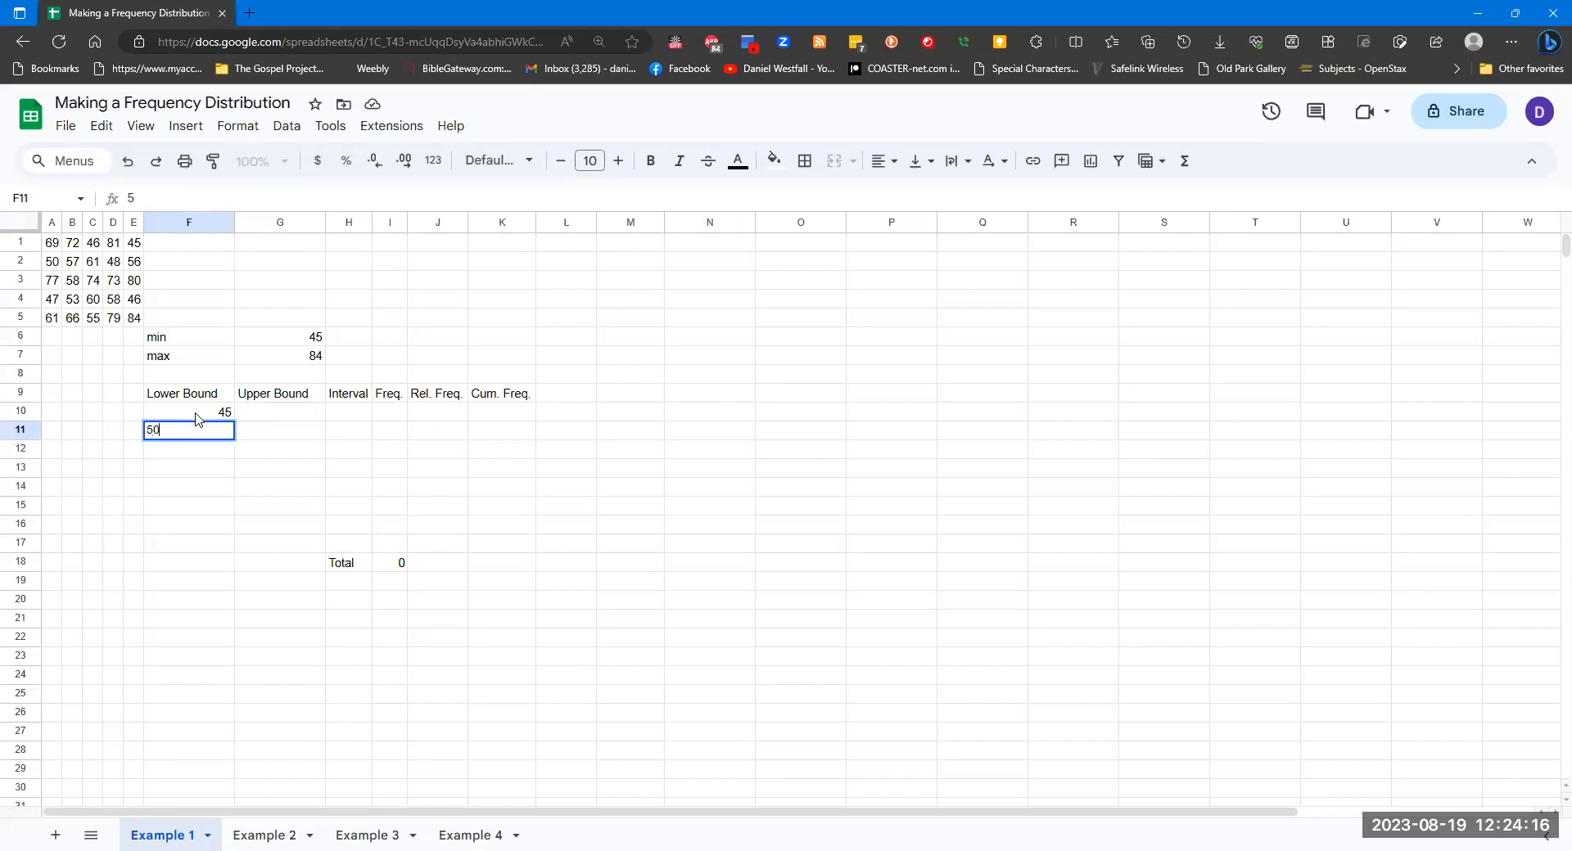
{"action": "key", "text": "Tab"}
{"action": "key", "text": "Up"}
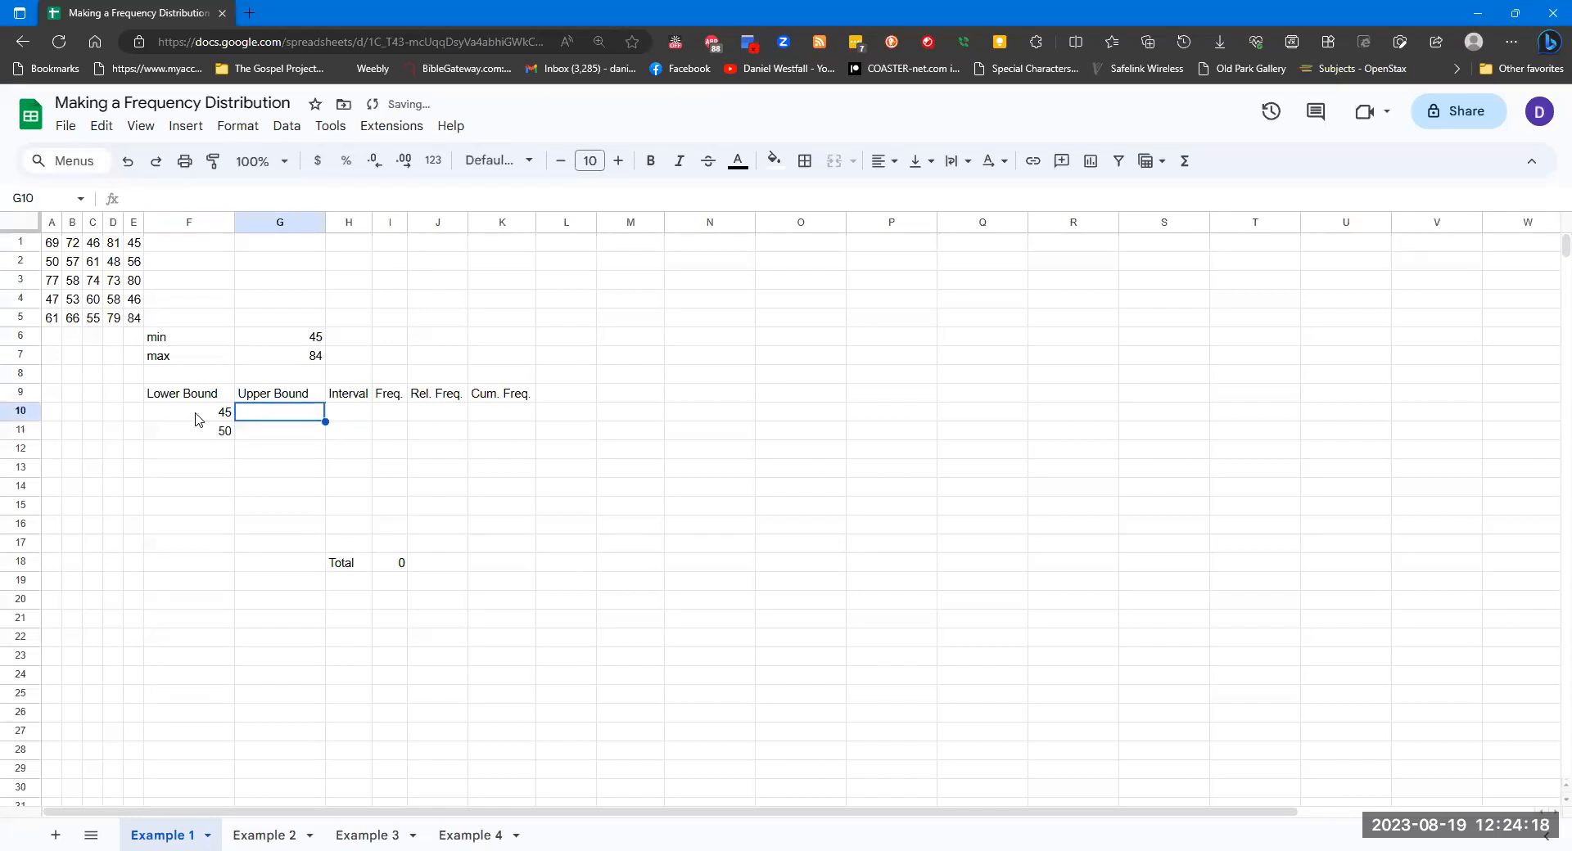
Step: Enter upper bounds 49 and 54 in G10 and G11, and extend both bound columns' series down through row 17
{"action": "type", "text": "49"}
{"action": "key", "text": "Return"}
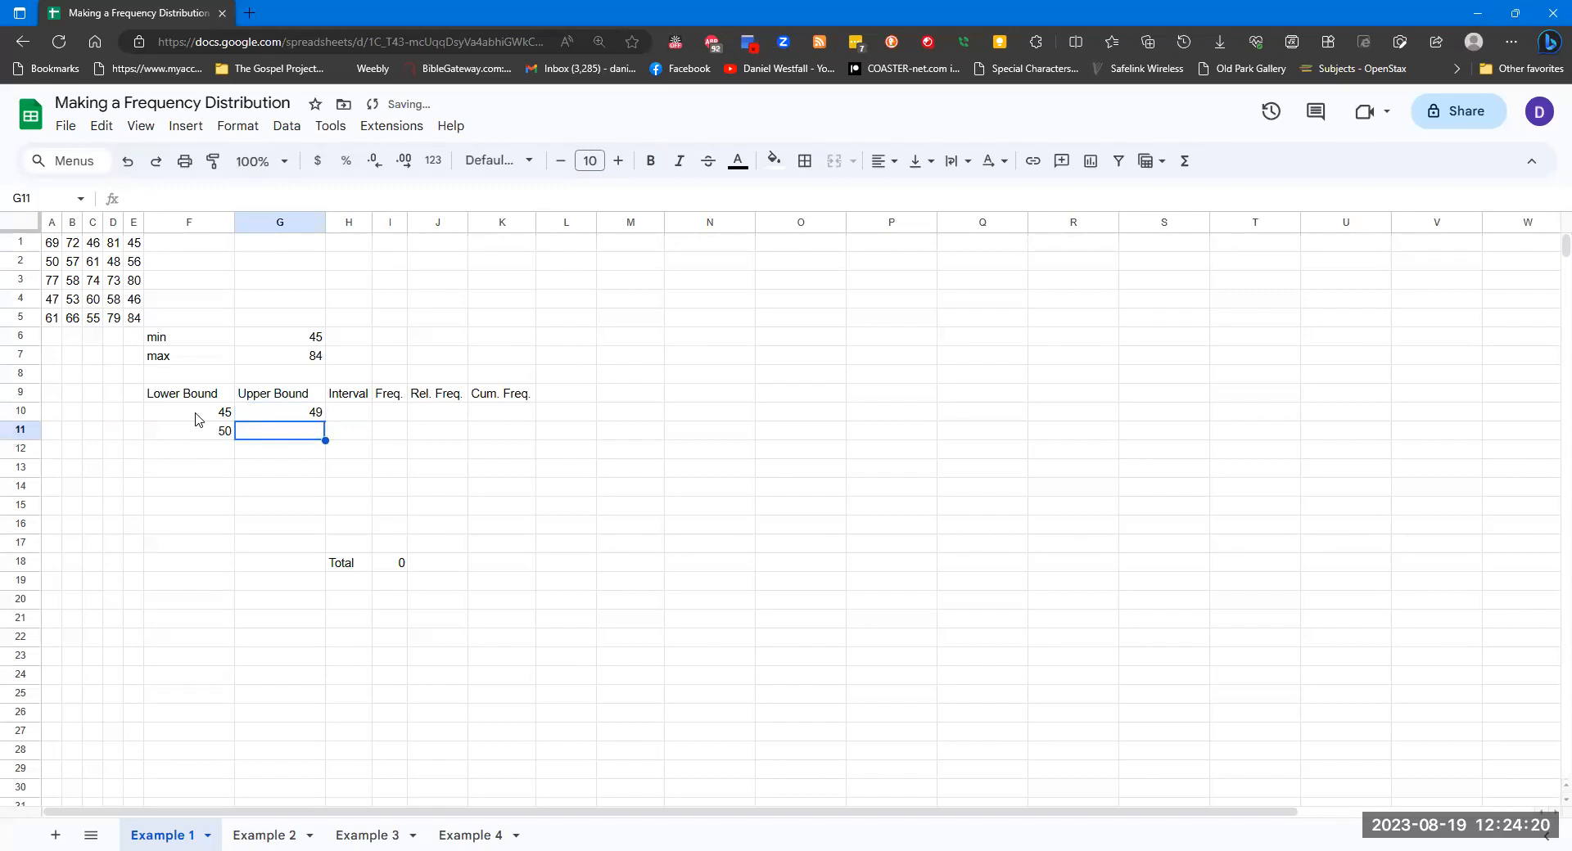
{"action": "type", "text": "54"}
{"action": "key", "text": "Return"}
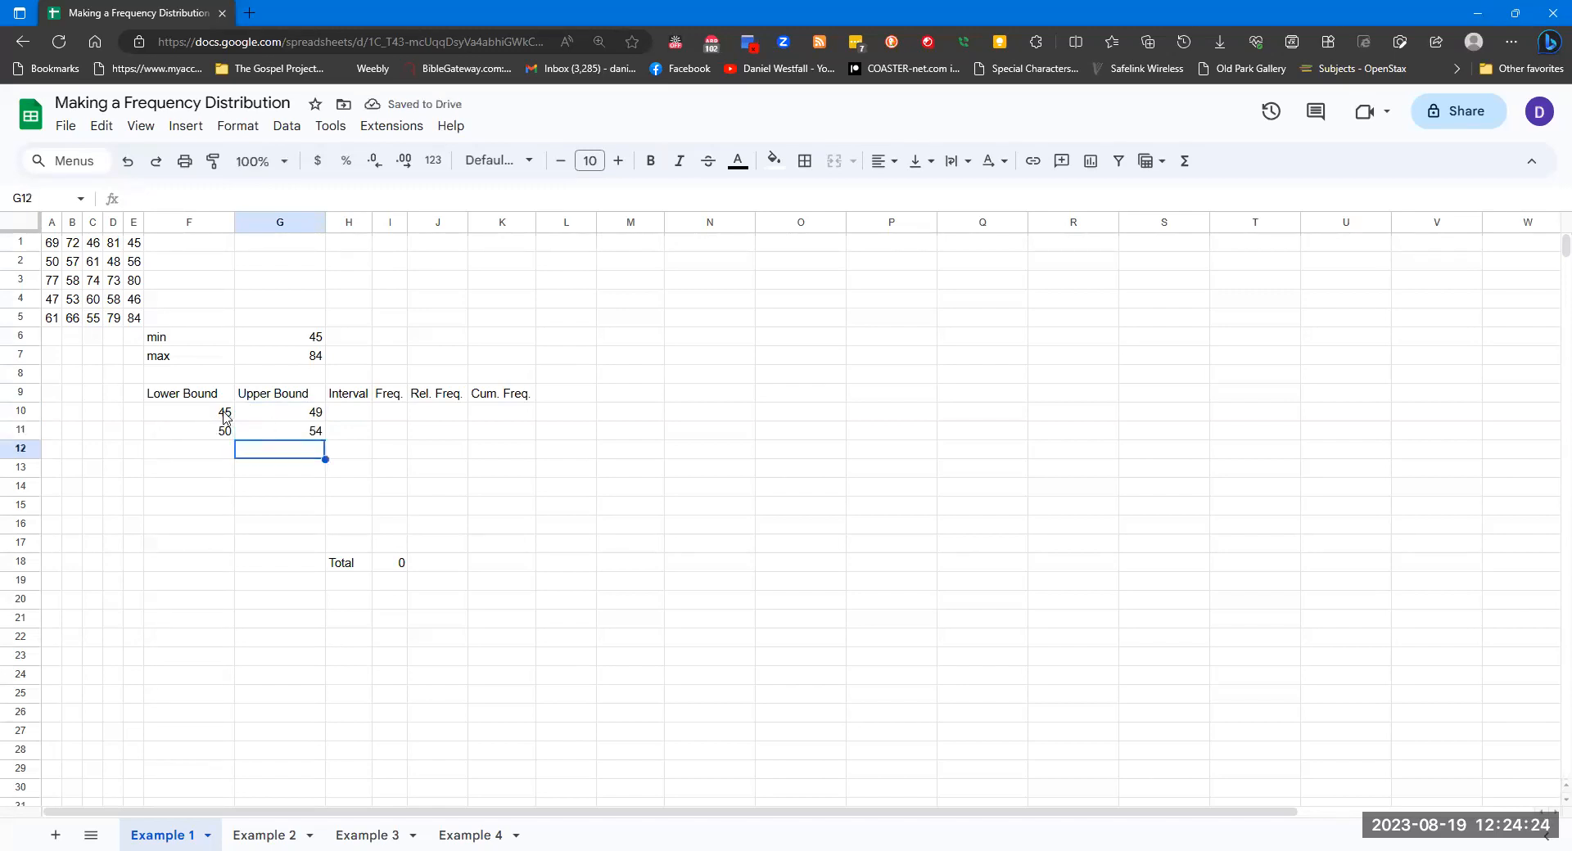
{"action": "left_click_drag", "start_coordinate": [228, 416], "coordinate": [296, 434]}
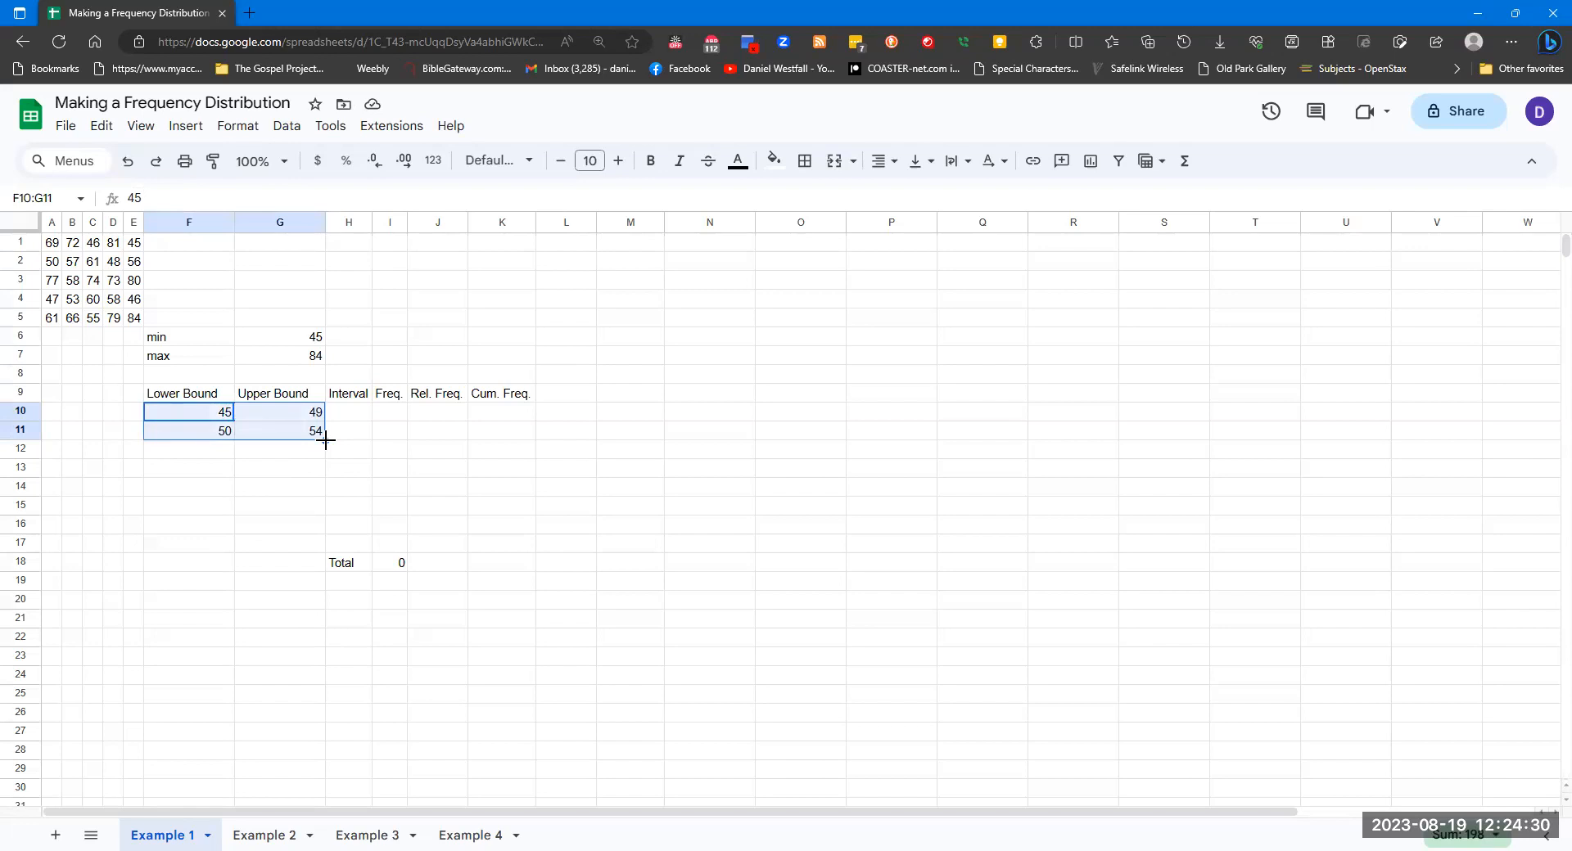
{"action": "left_click_drag", "start_coordinate": [325, 440], "coordinate": [327, 550]}
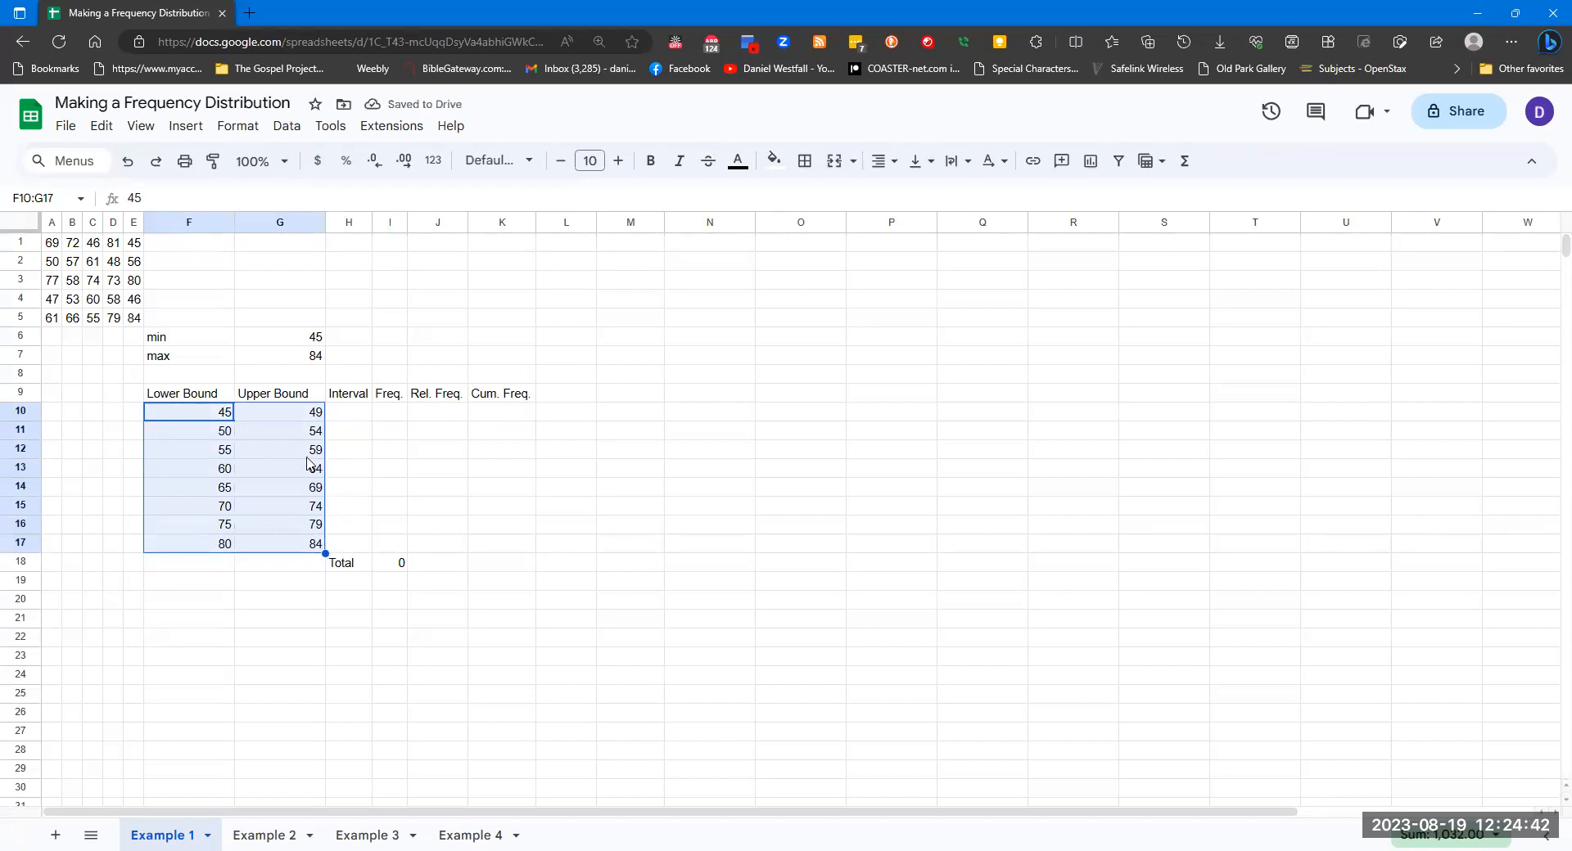
Step: Build the interval label in H10 with =CONCATENATE(F10," - ",G10) and fill the formula down through H17
{"action": "left_click", "coordinate": [352, 416]}
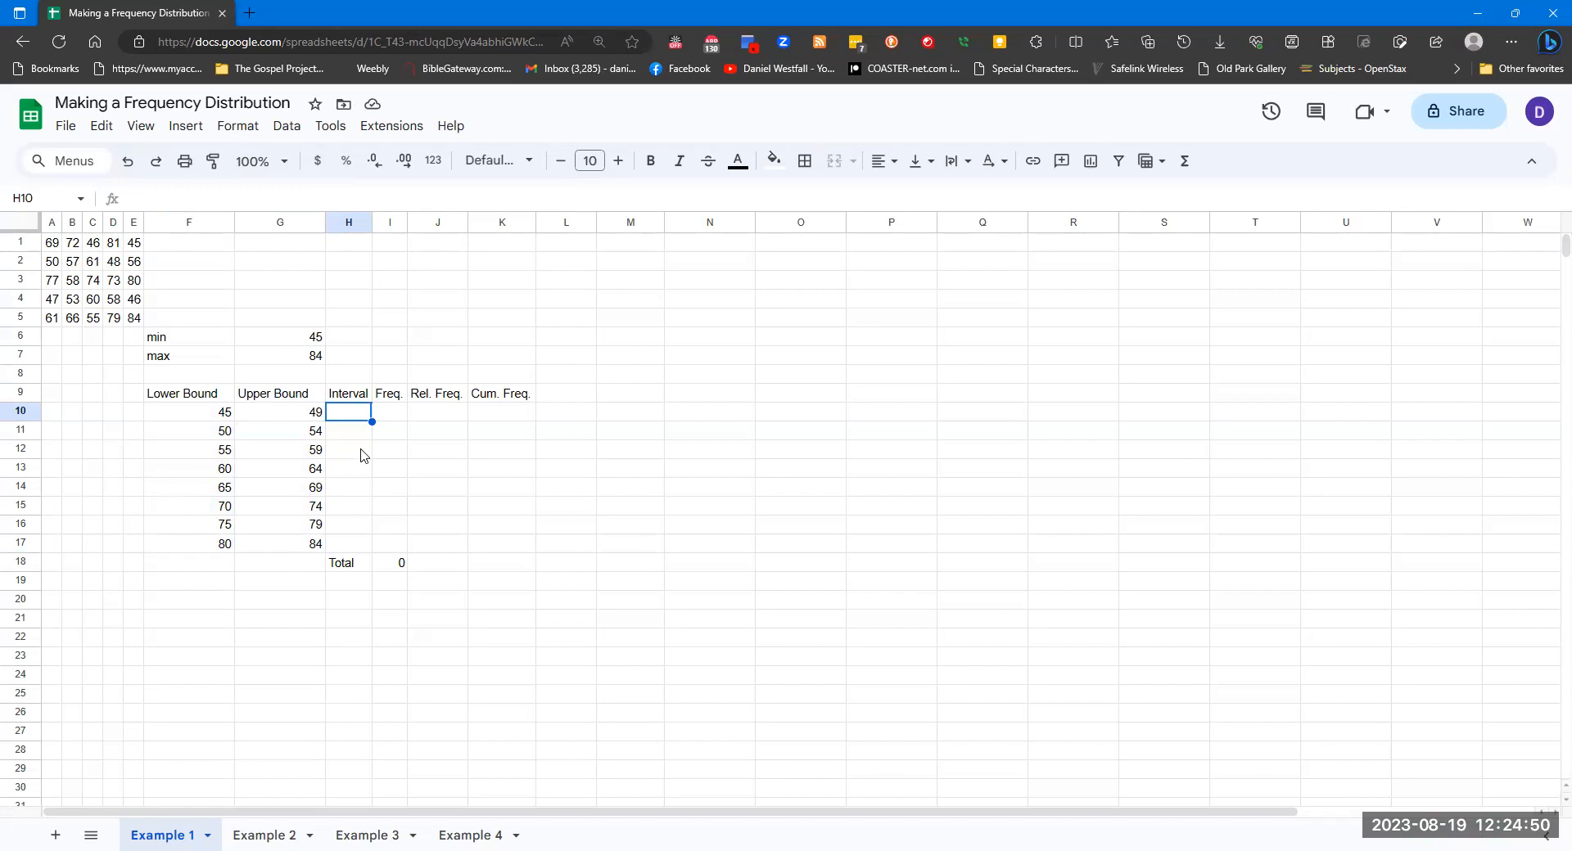
{"action": "type", "text": "=COnc"}
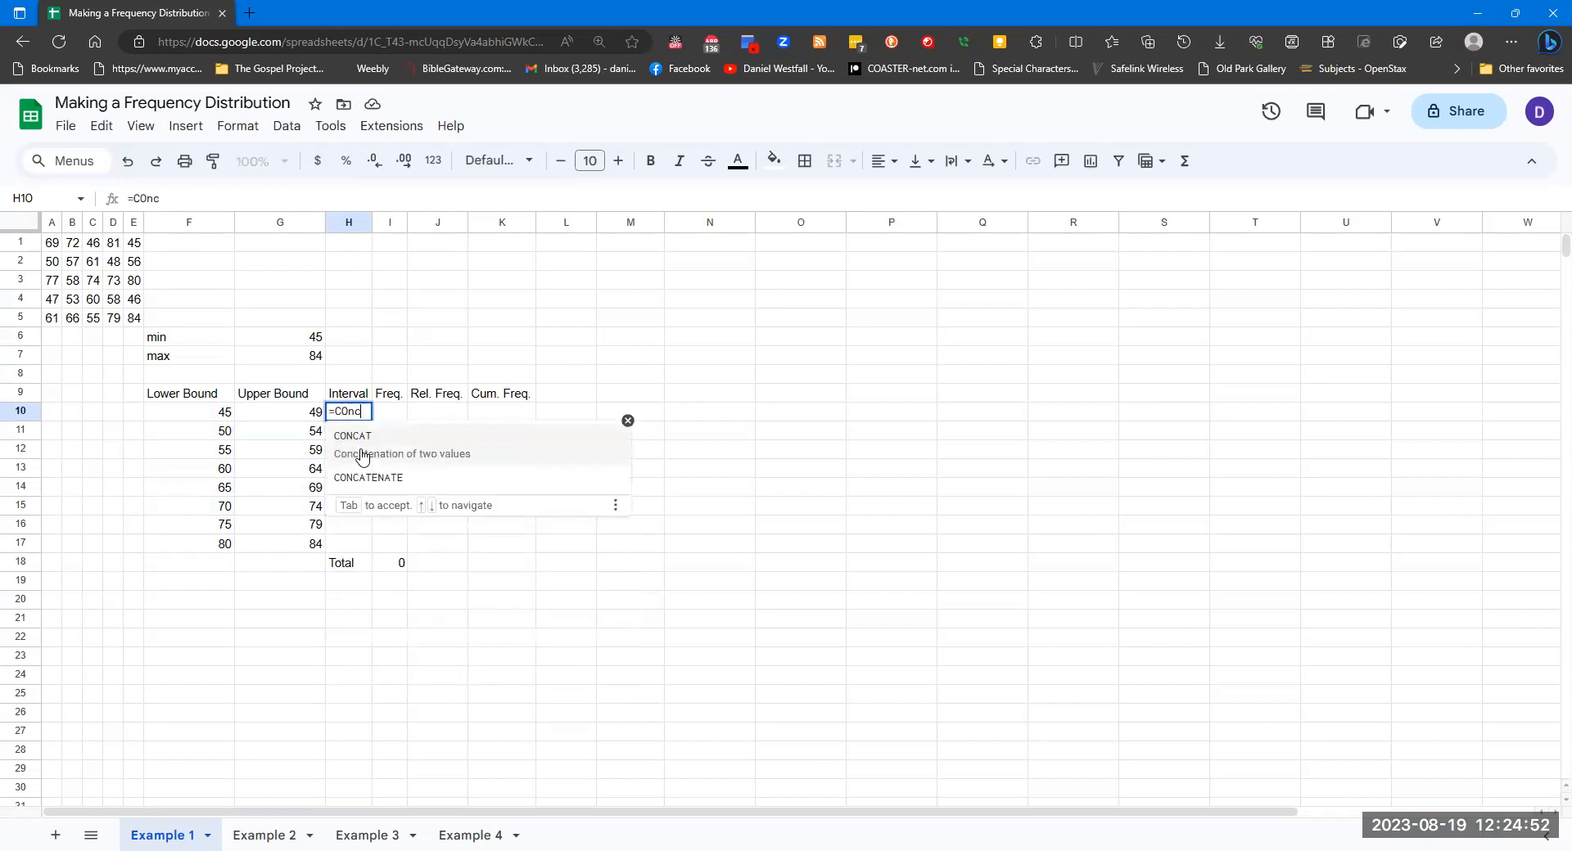
{"action": "left_click", "coordinate": [386, 480]}
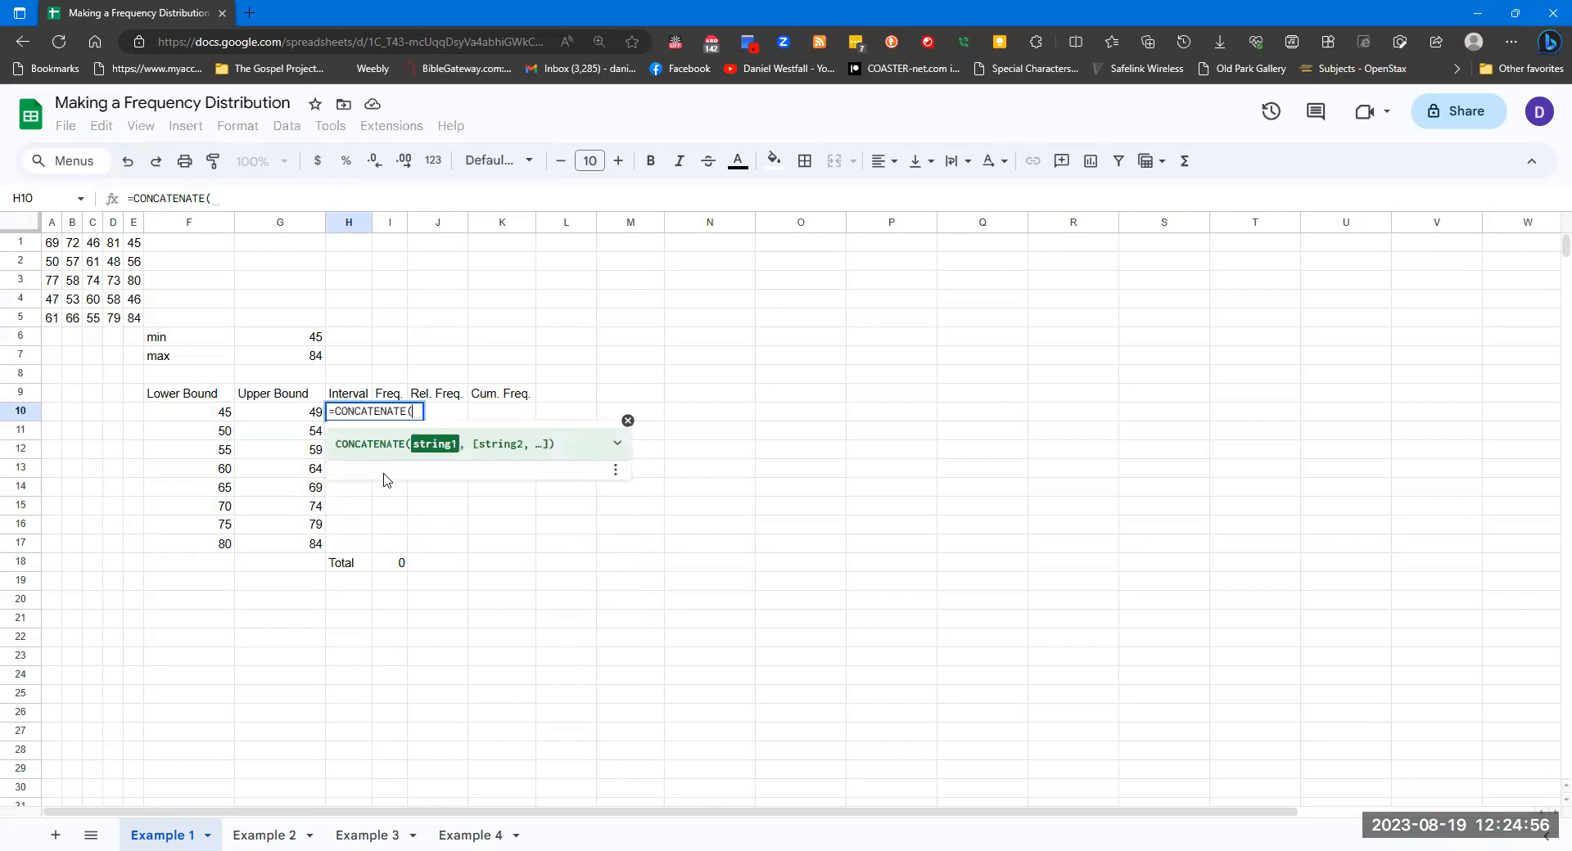
{"action": "left_click", "coordinate": [230, 417]}
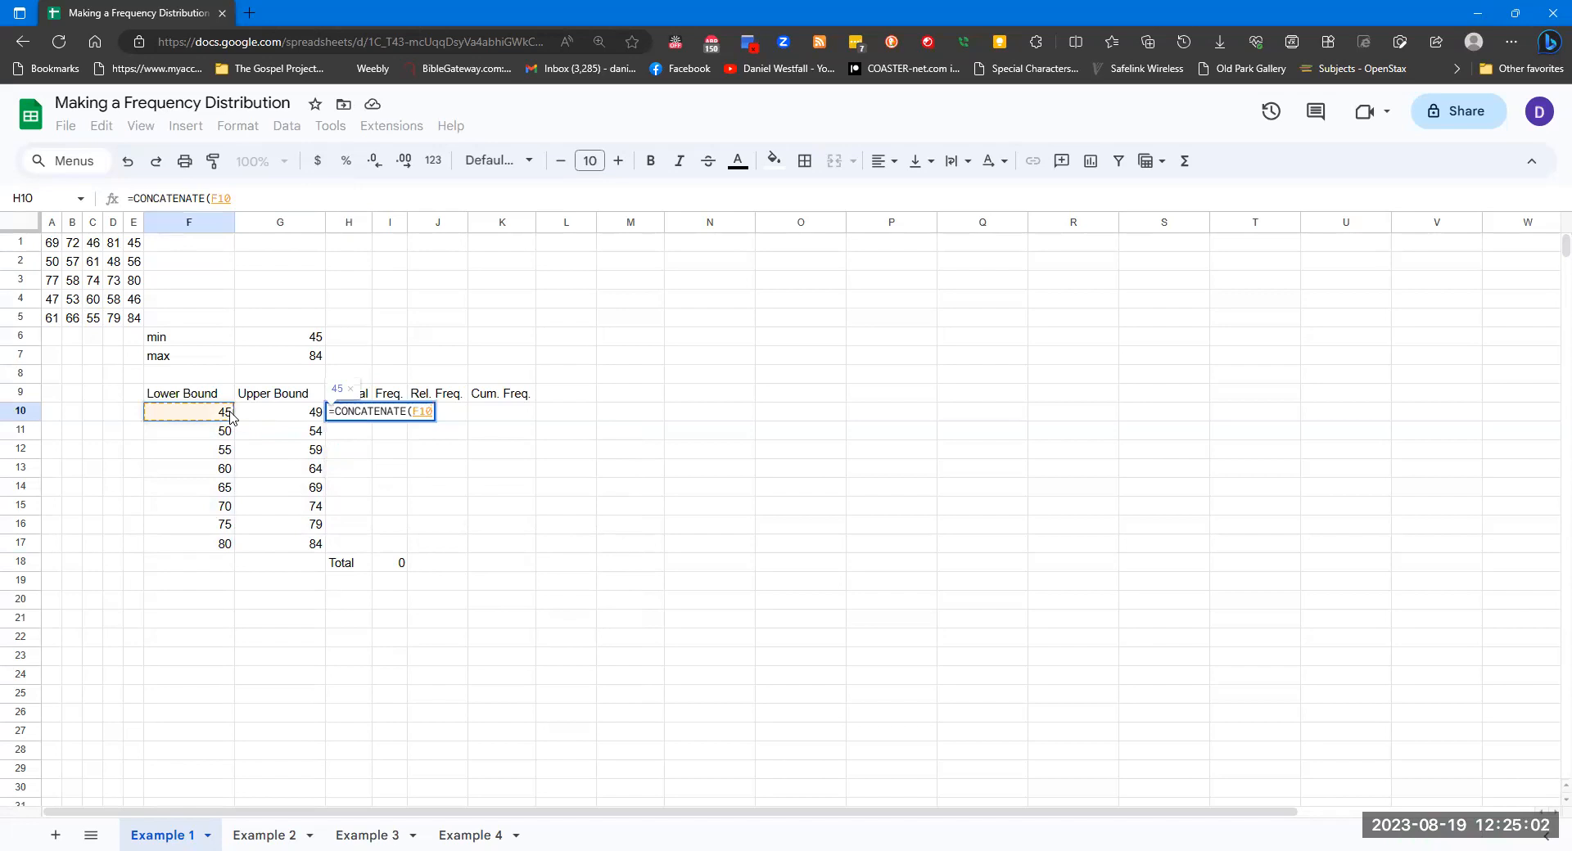
{"action": "type", "text": ",\""}
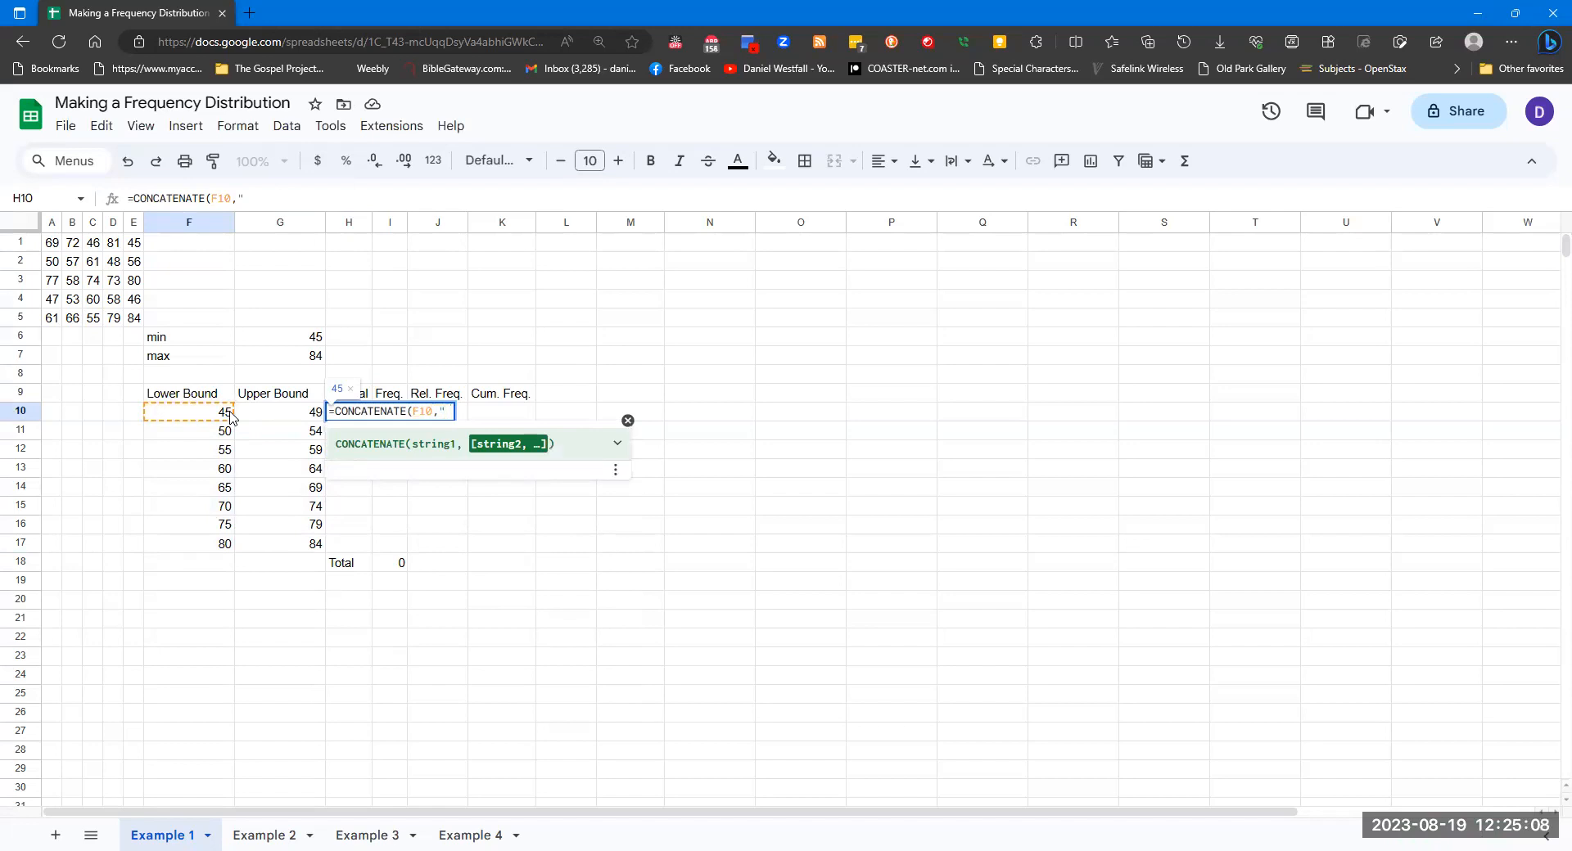
{"action": "type", "text": " - \","}
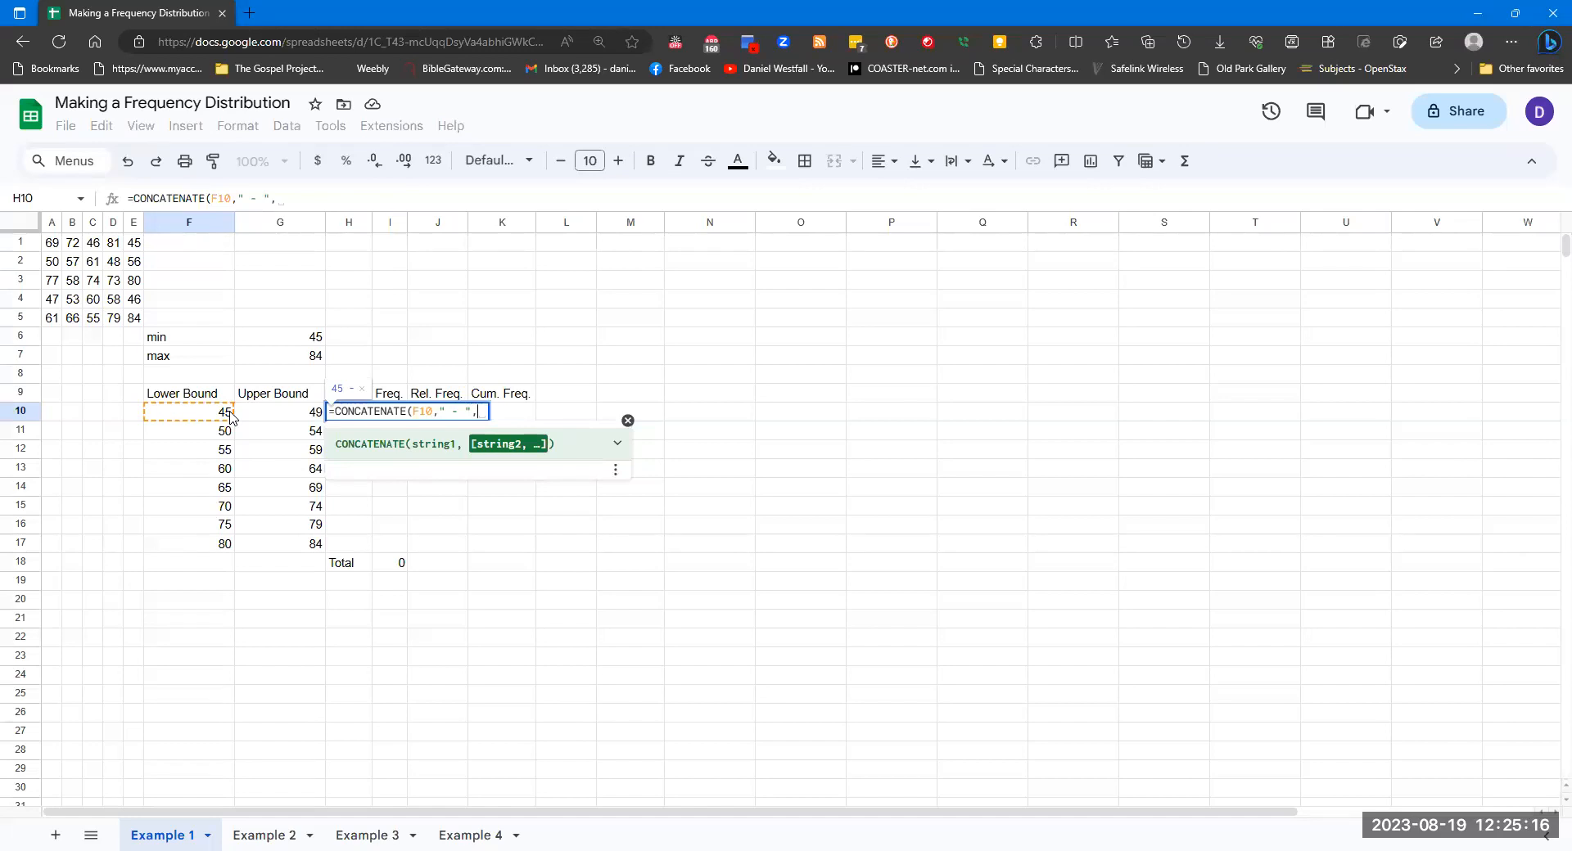
{"action": "left_click", "coordinate": [303, 413]}
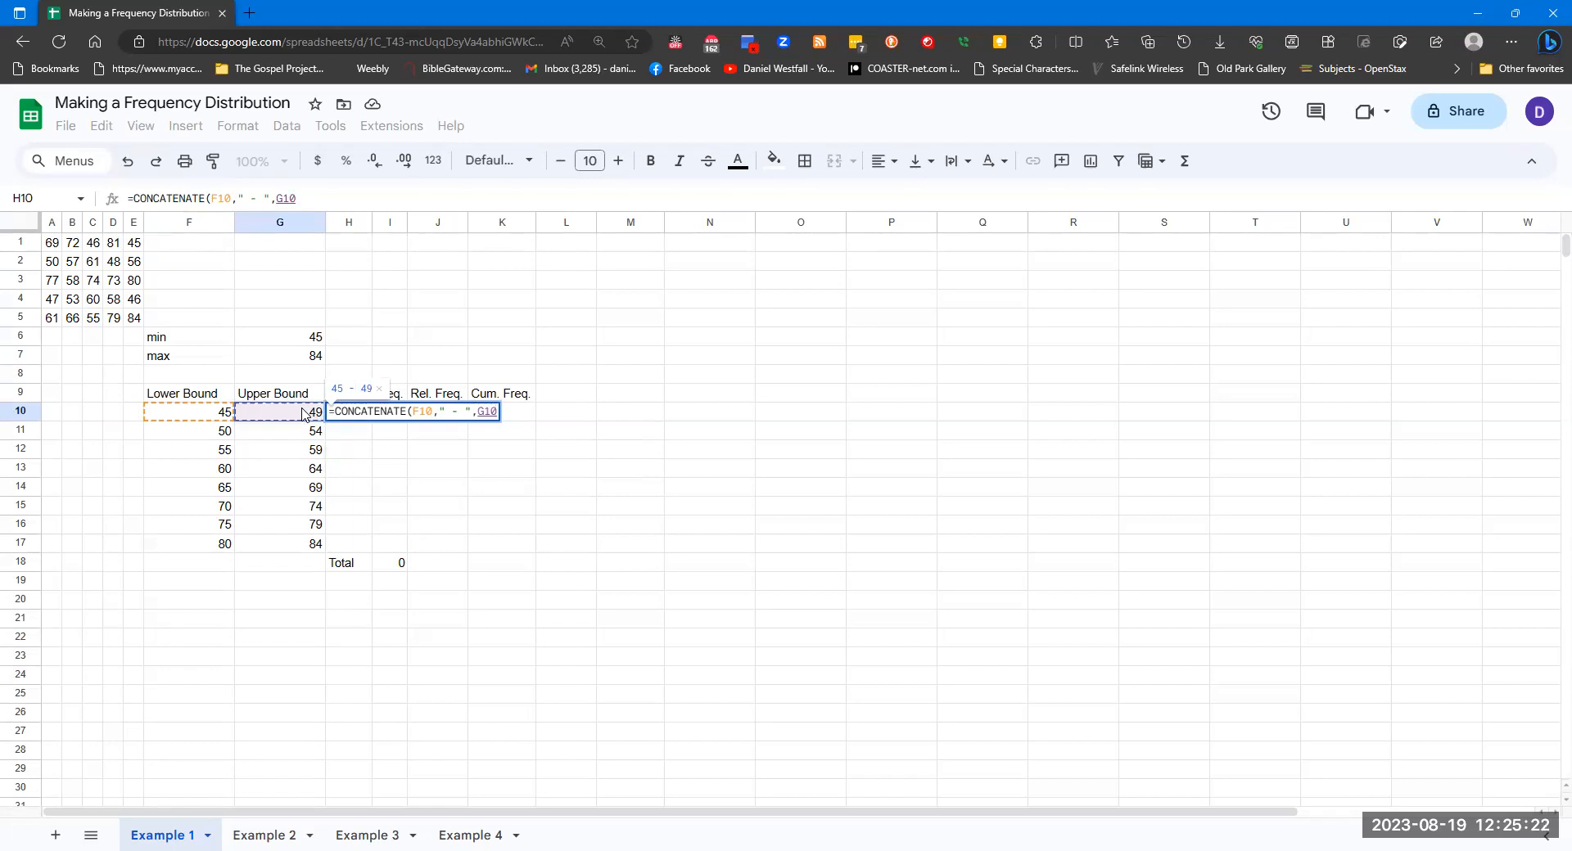
{"action": "type", "text": ")"}
{"action": "key", "text": "Return"}
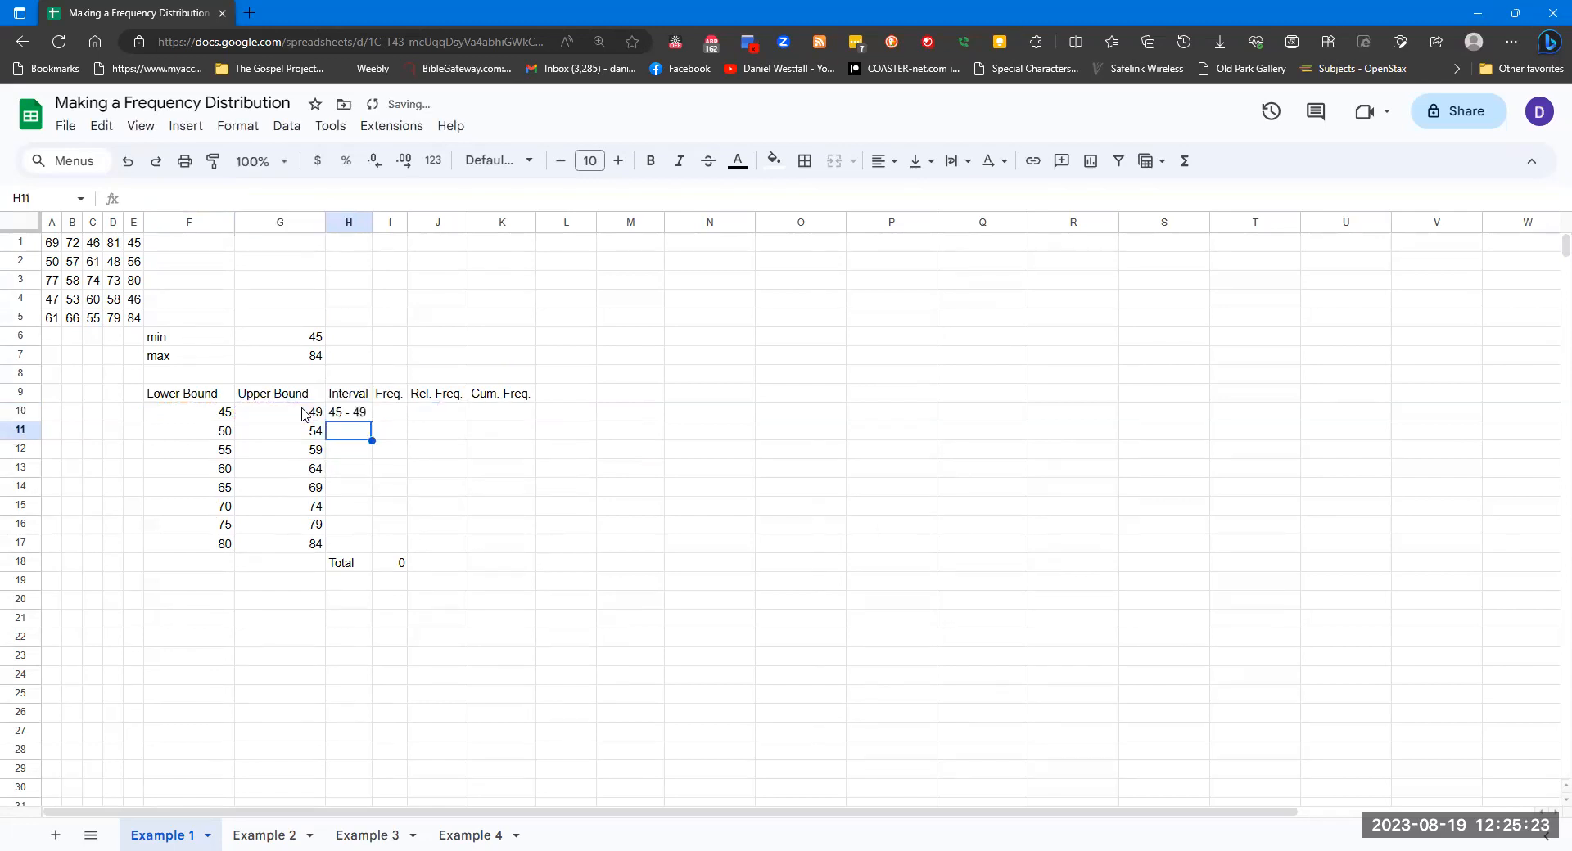
{"action": "left_click", "coordinate": [358, 417]}
{"action": "left_click_drag", "start_coordinate": [371, 422], "coordinate": [380, 541]}
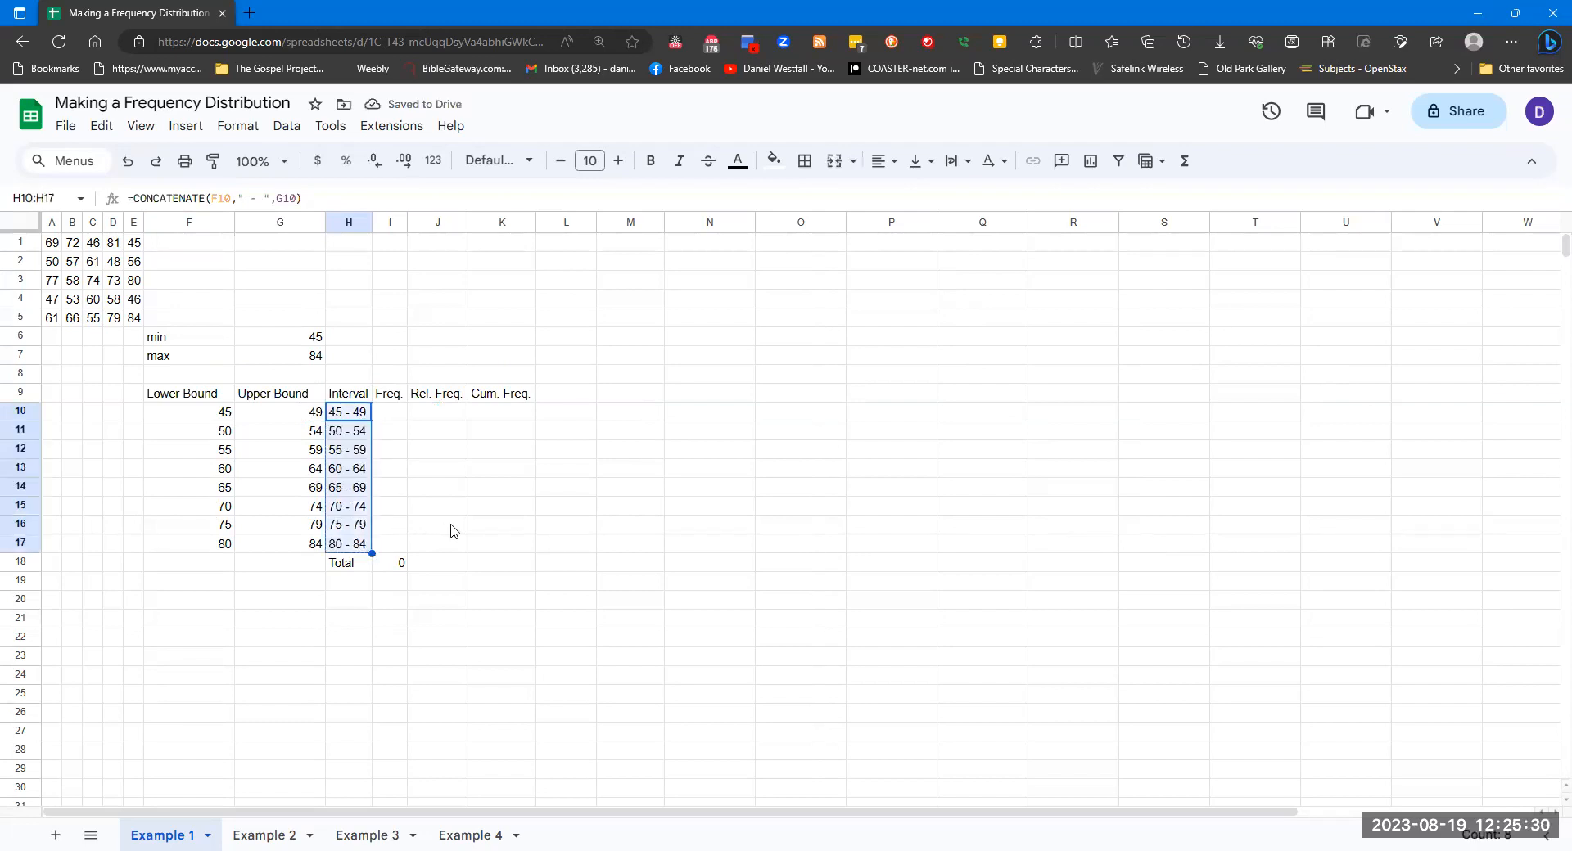
Step: Begin a COUNTIFS formula in I10 with the absolute range $A$1:$E$5 and the first criterion ">=" &F10
{"action": "left_click", "coordinate": [399, 413]}
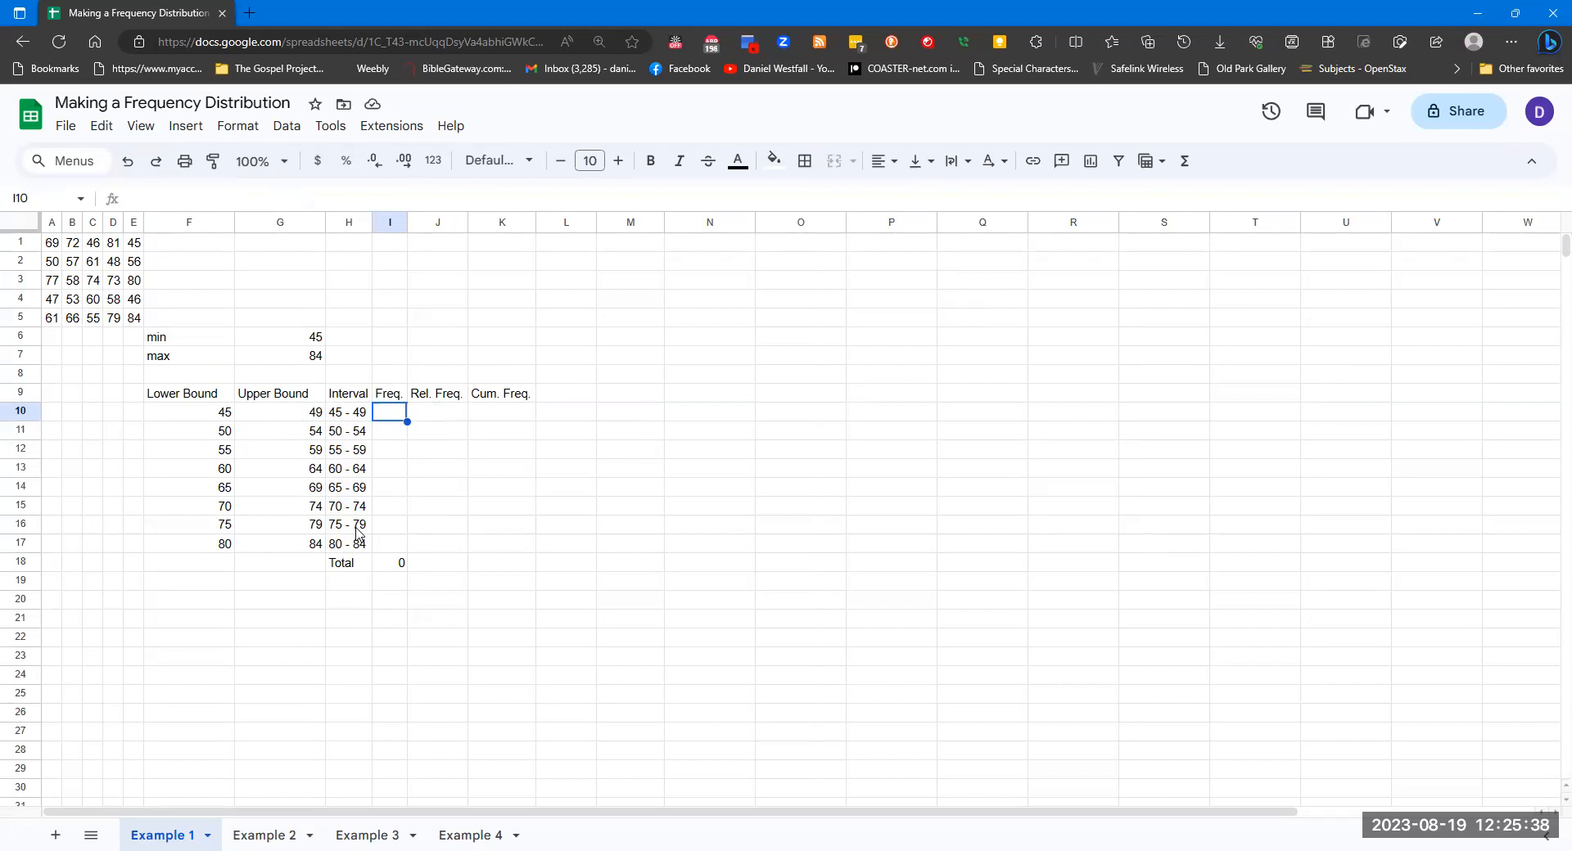
{"action": "type", "text": "=countifs"}
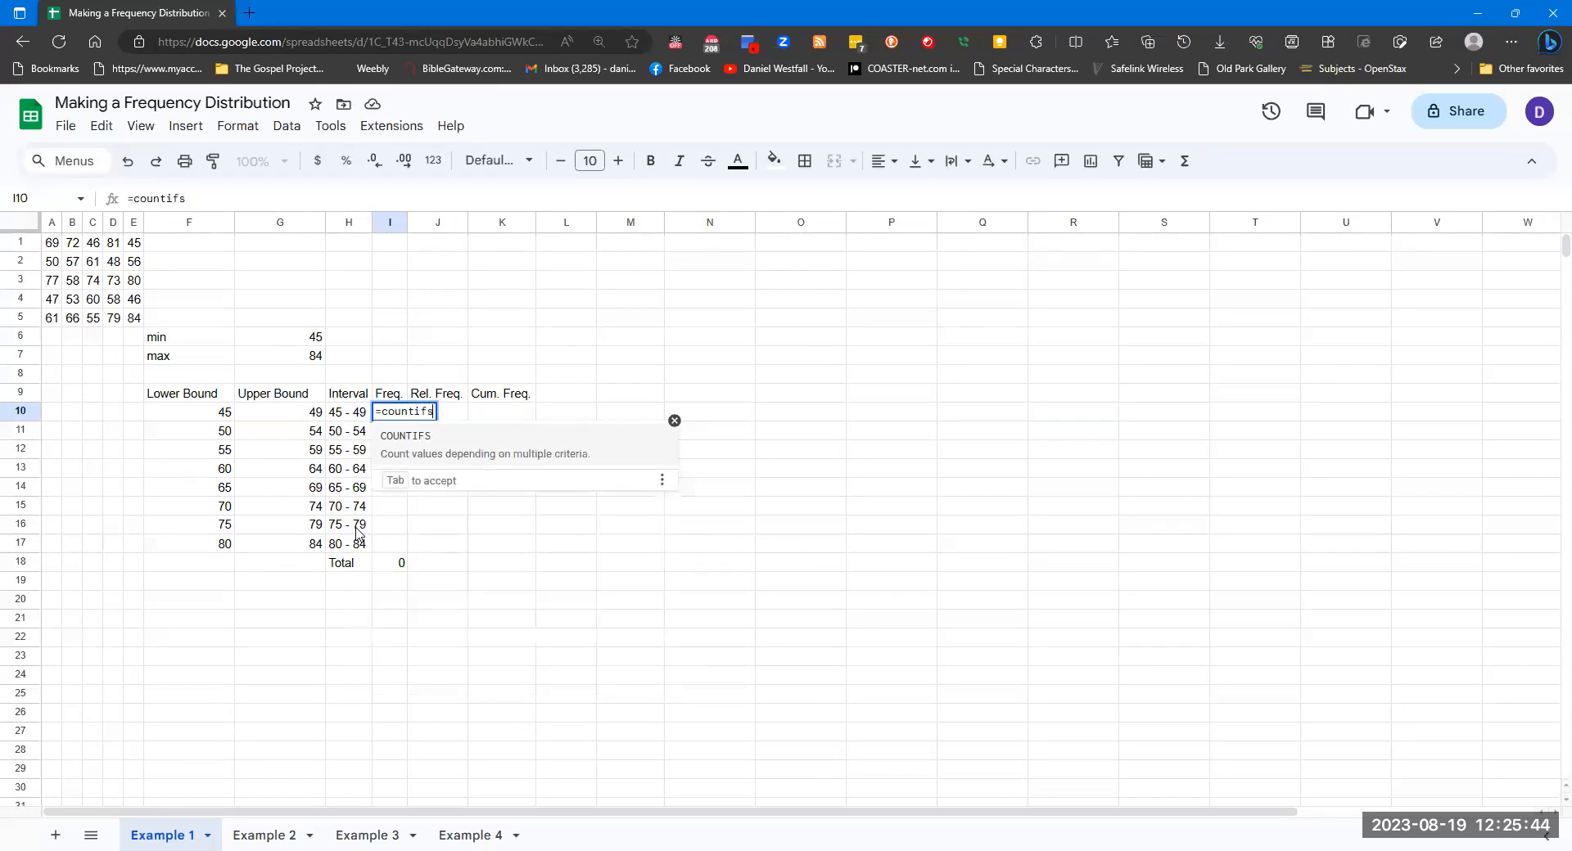
{"action": "type", "text": "("}
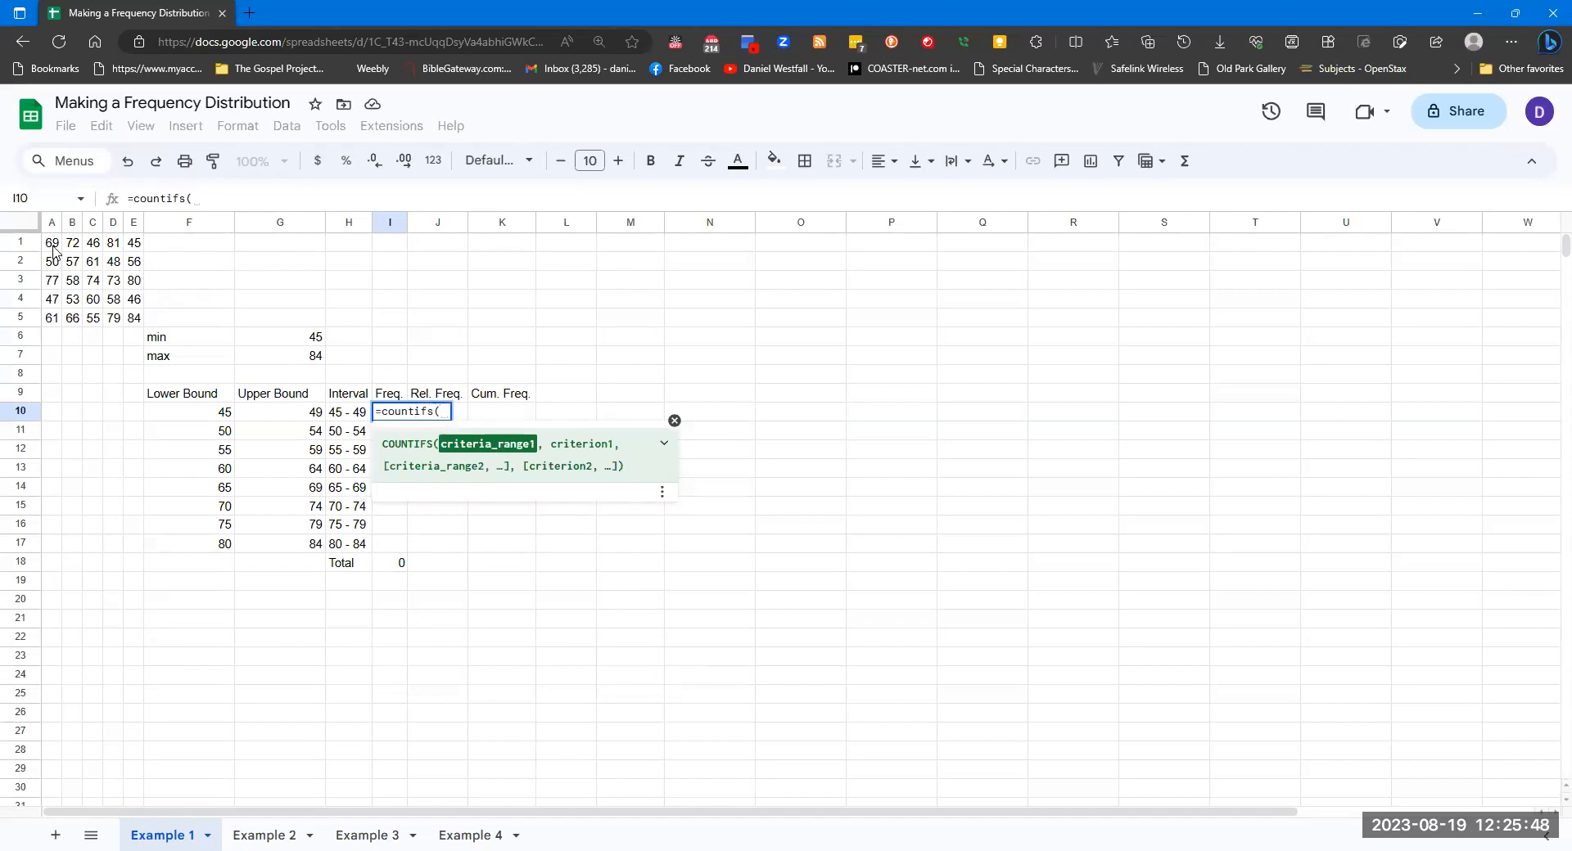
{"action": "left_click_drag", "start_coordinate": [51, 244], "coordinate": [138, 322]}
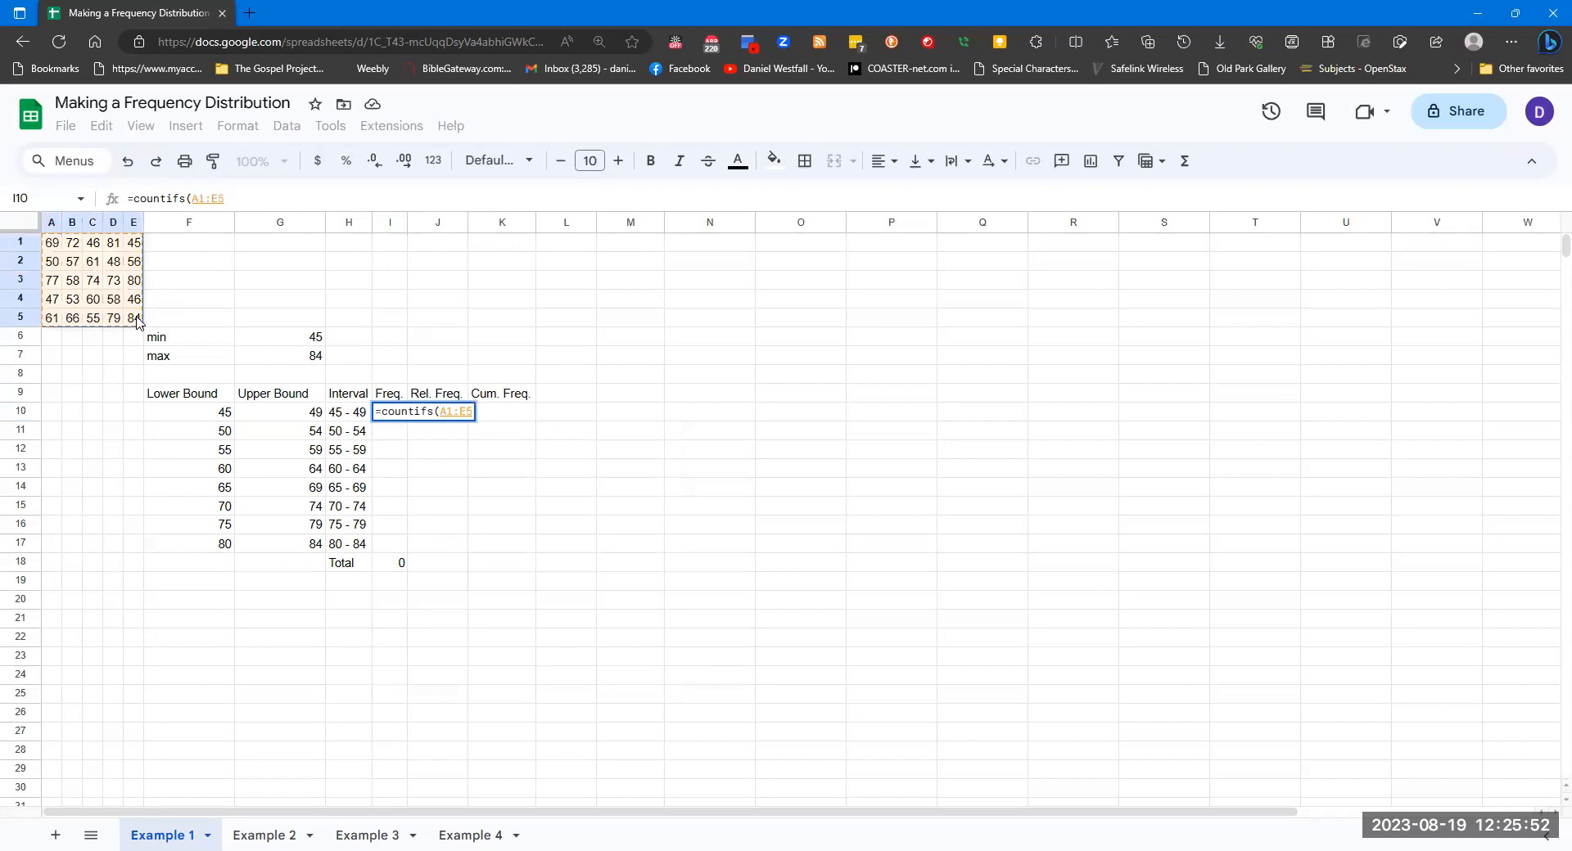
{"action": "key", "text": "F4"}
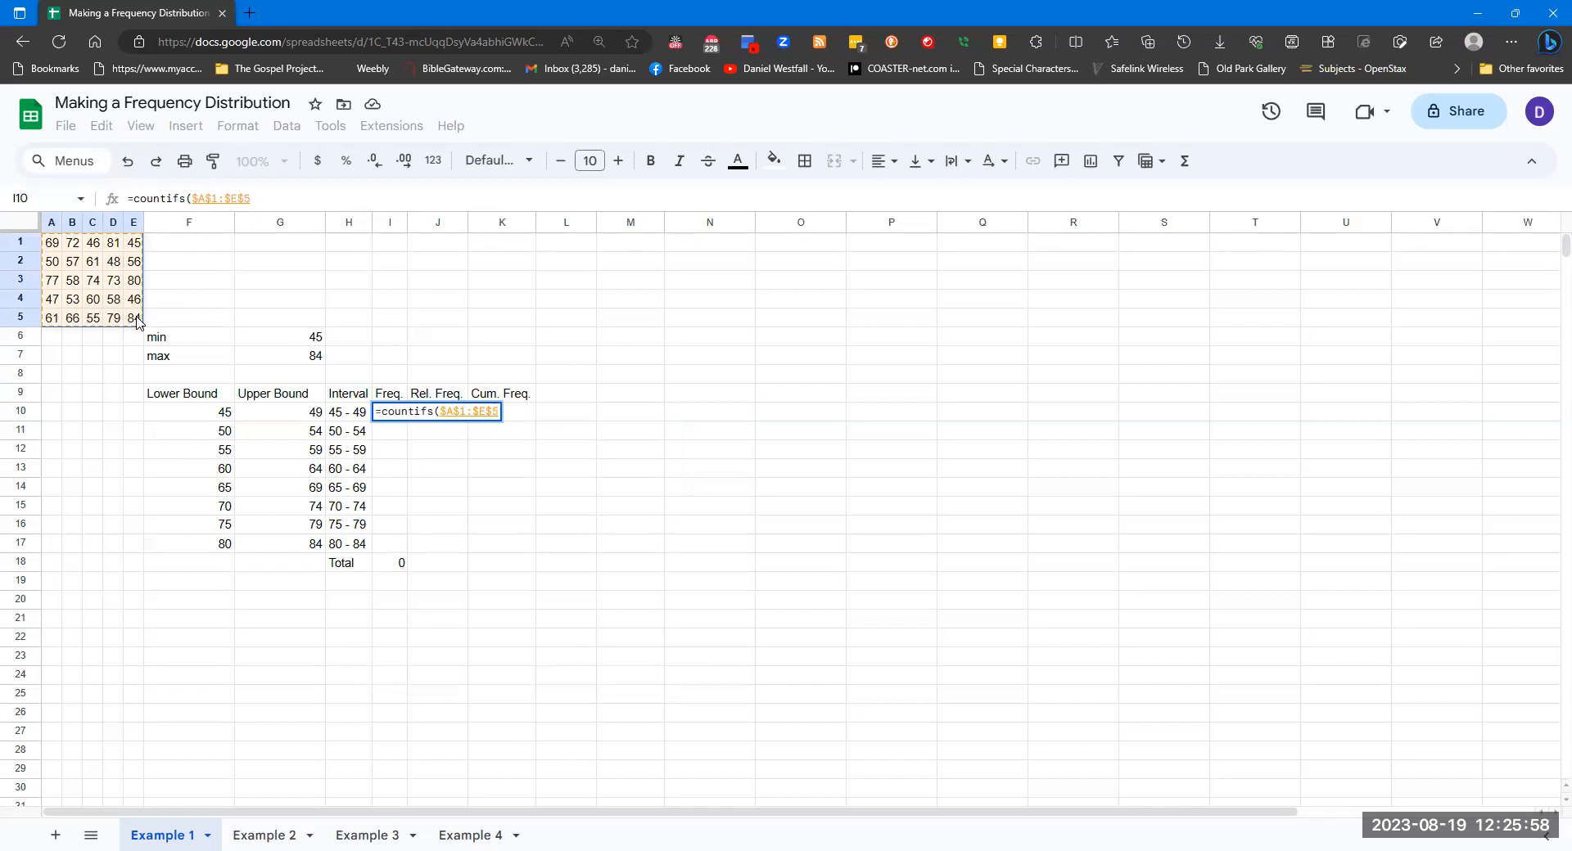
{"action": "type", "text": ","}
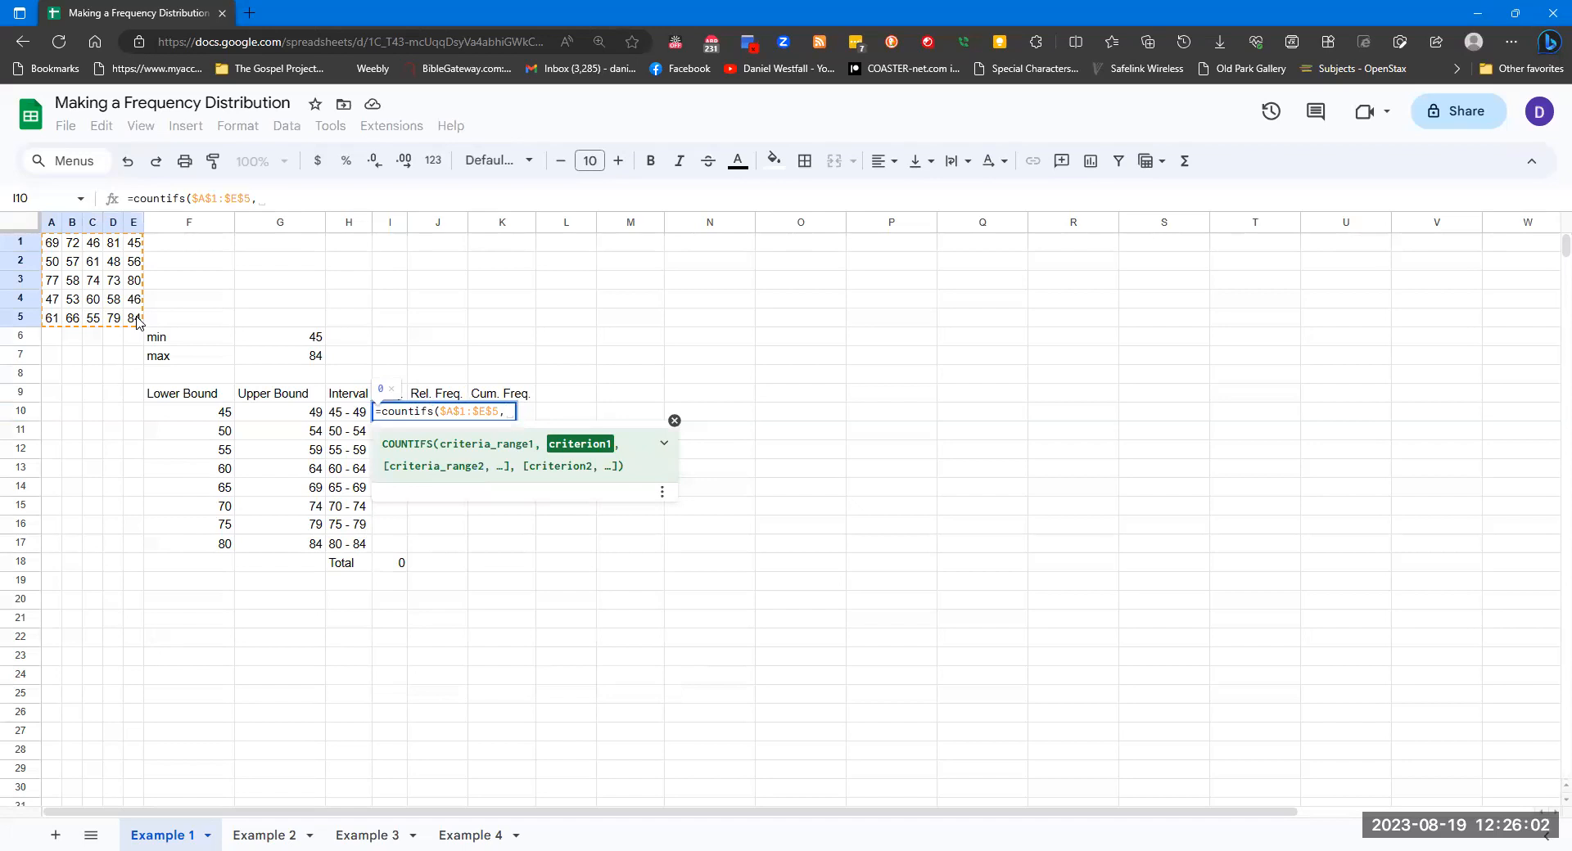
{"action": "type", "text": "\""}
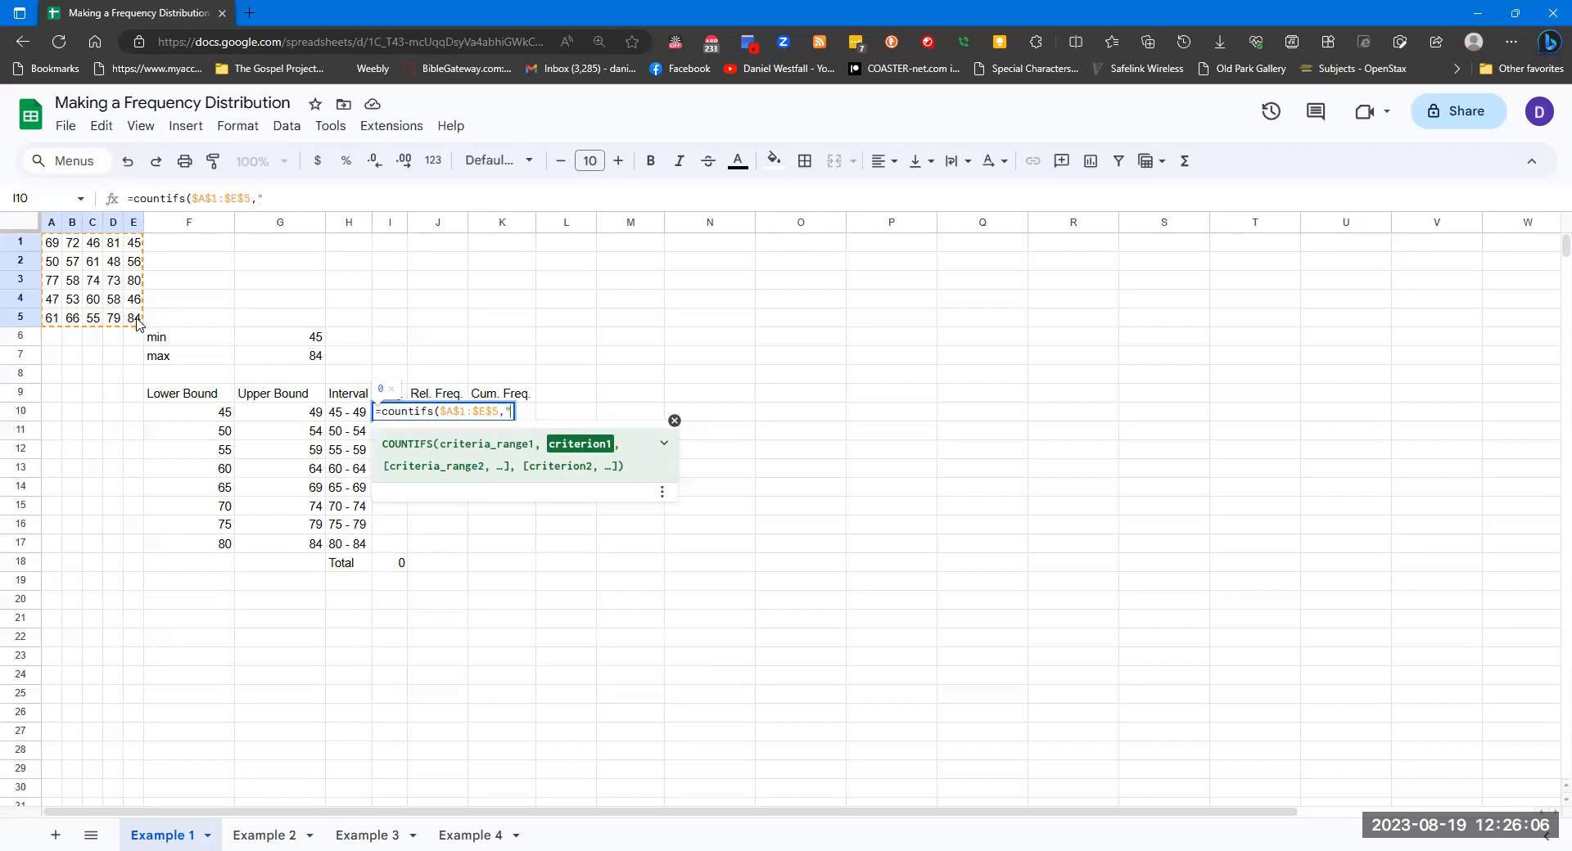
{"action": "type", "text": ">=\" &"}
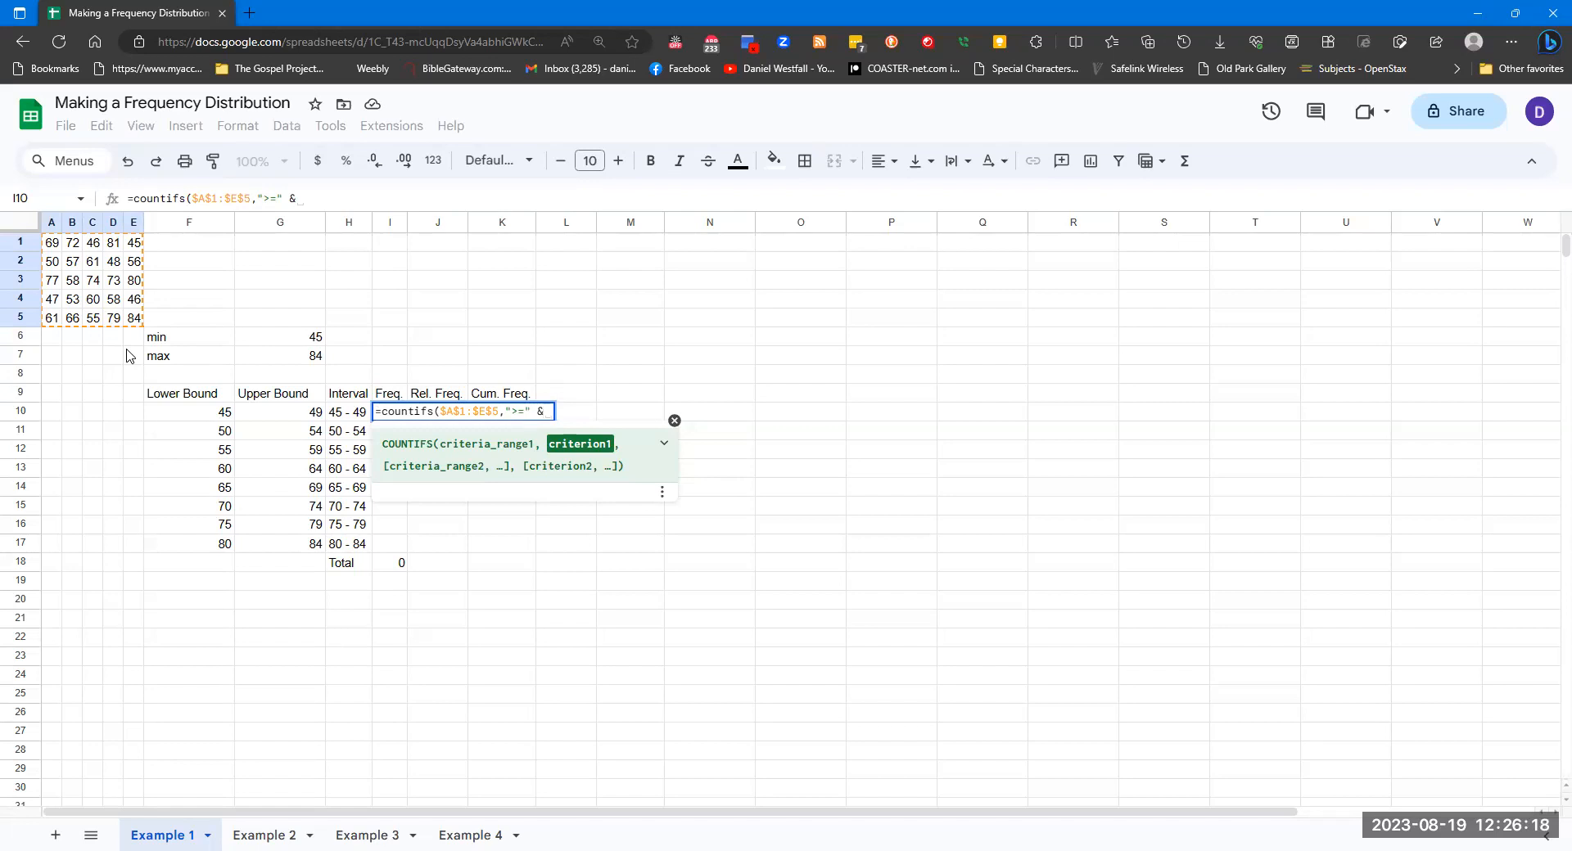
{"action": "left_click", "coordinate": [229, 414]}
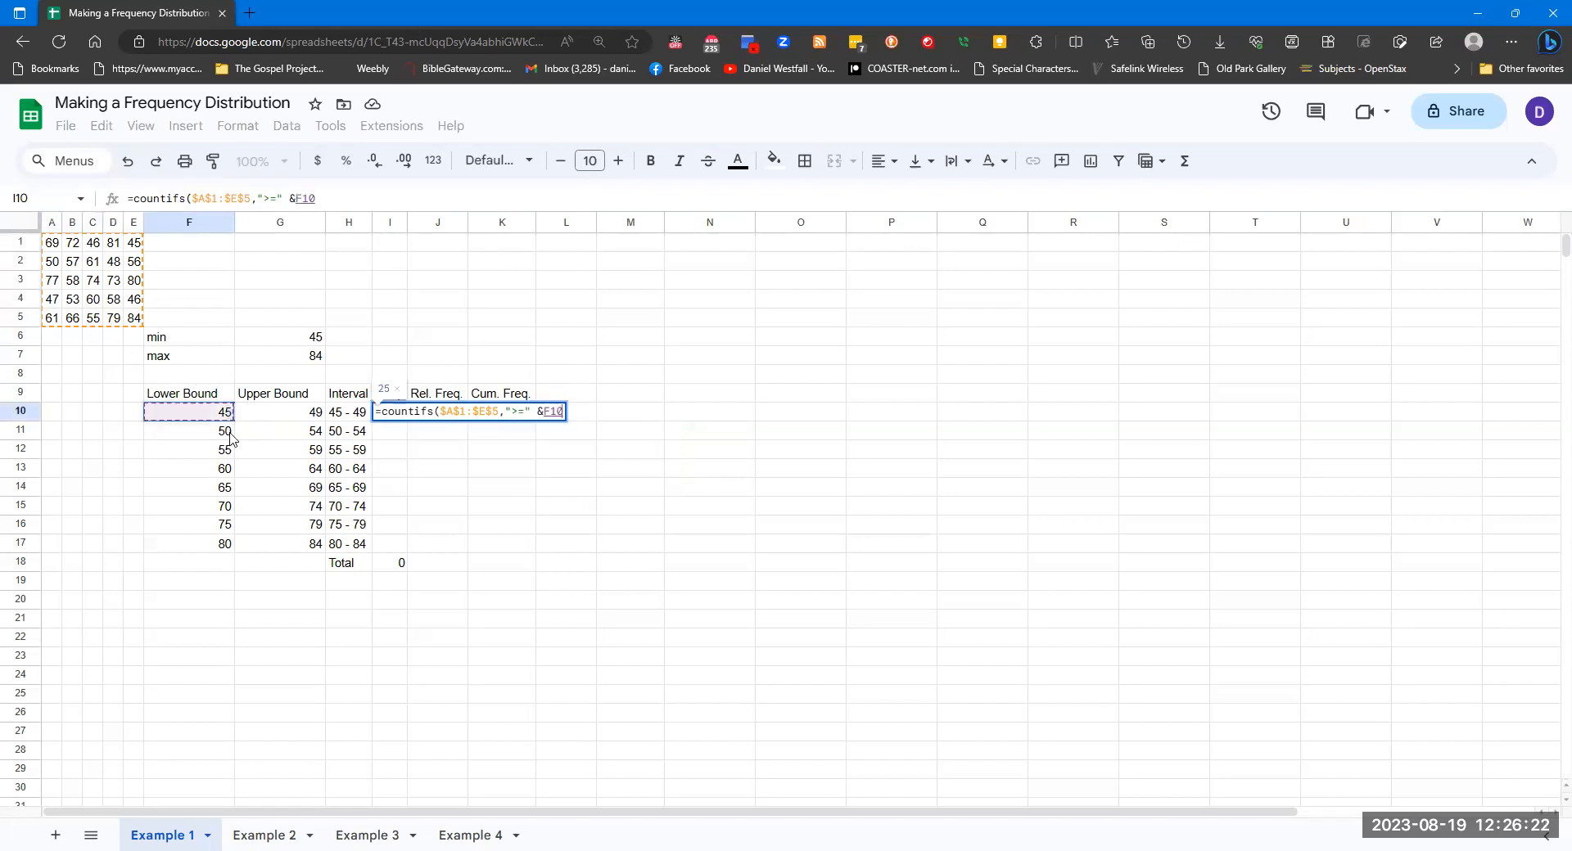
Step: Complete the I10 formula with range $A$1:$E$5 and criterion "<=" &G10, and fill it down through I17
{"action": "type", "text": ","}
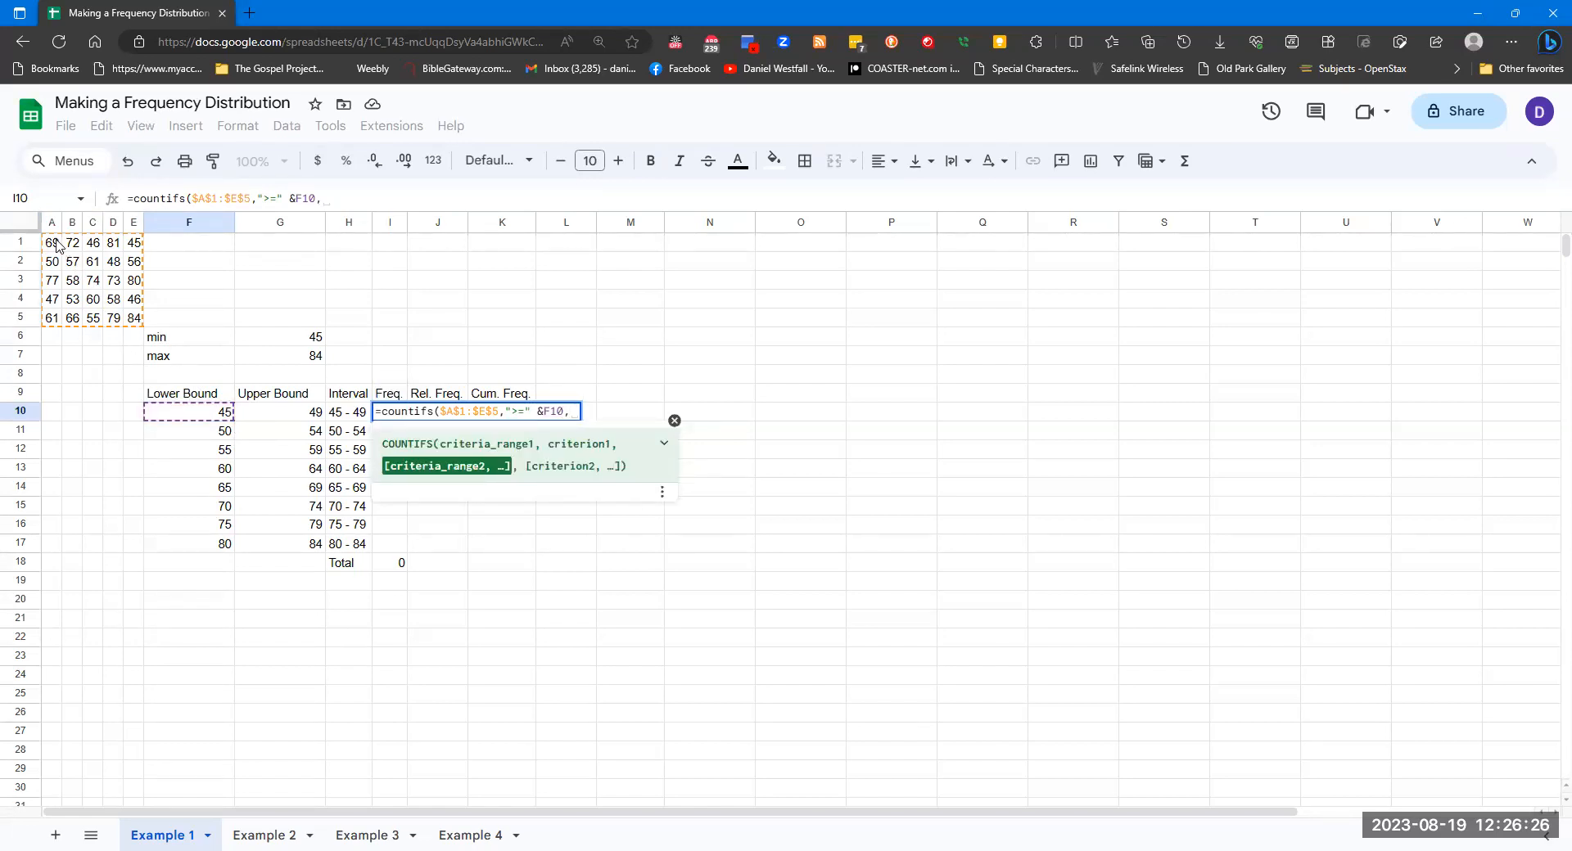
{"action": "left_click_drag", "start_coordinate": [55, 243], "coordinate": [135, 322]}
{"action": "key", "text": "F4"}
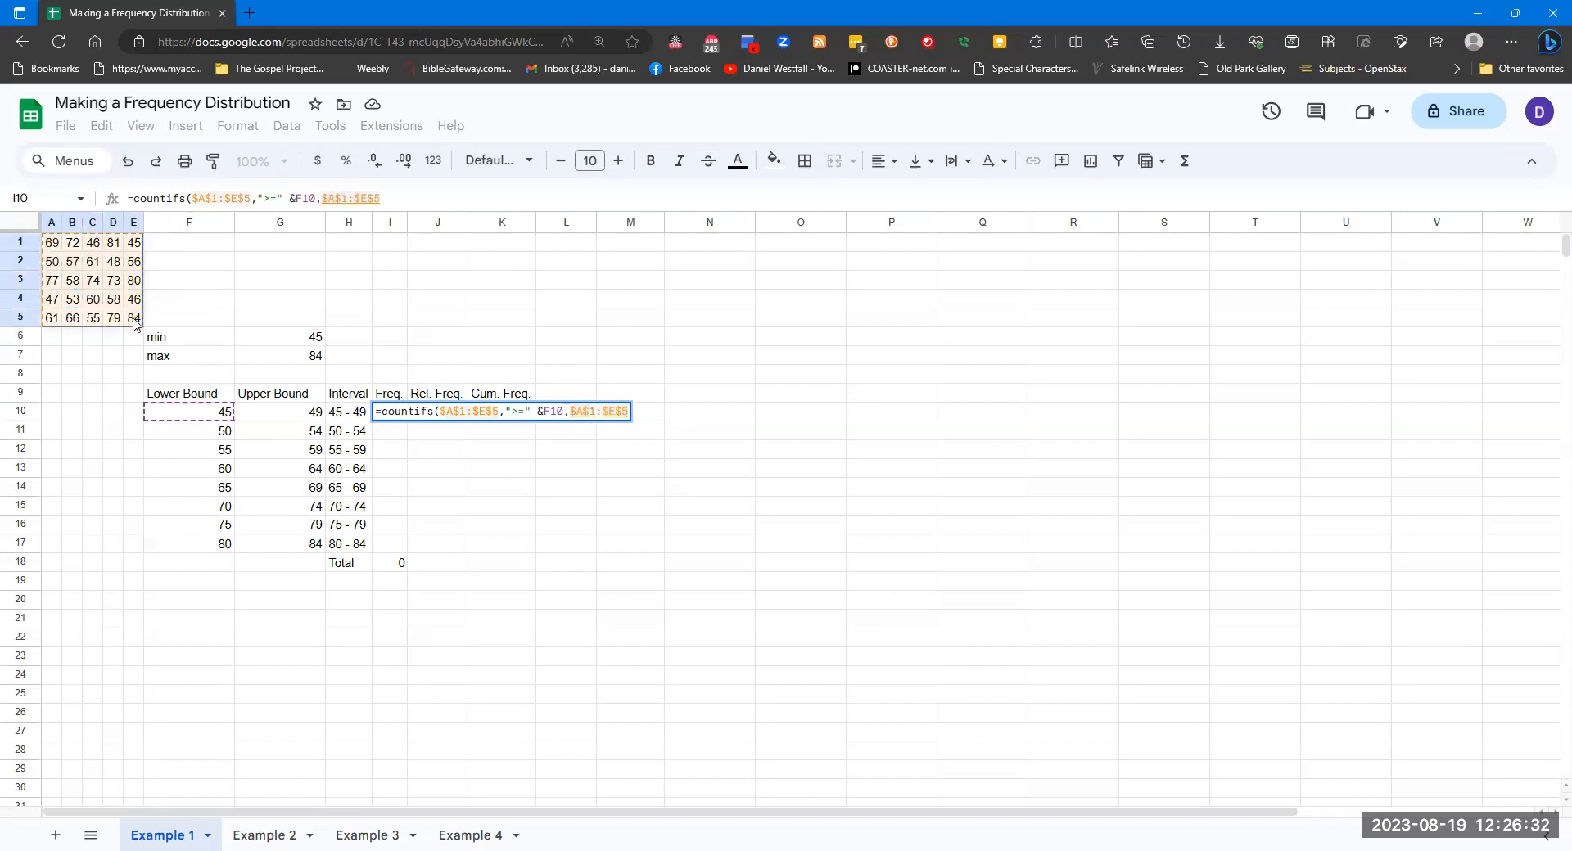
{"action": "type", "text": ","}
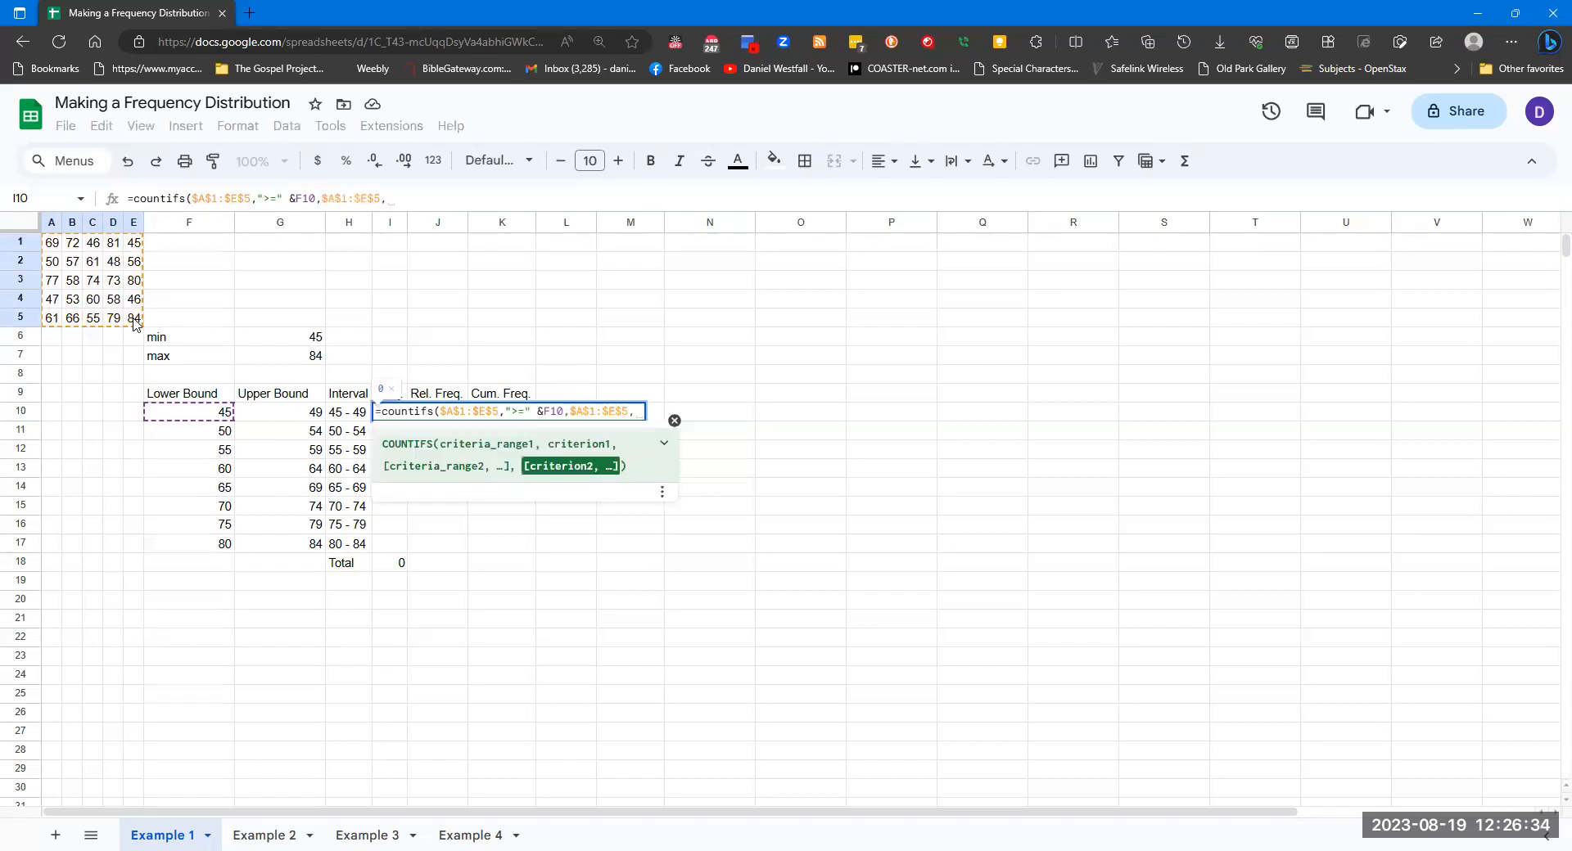
{"action": "type", "text": "\""}
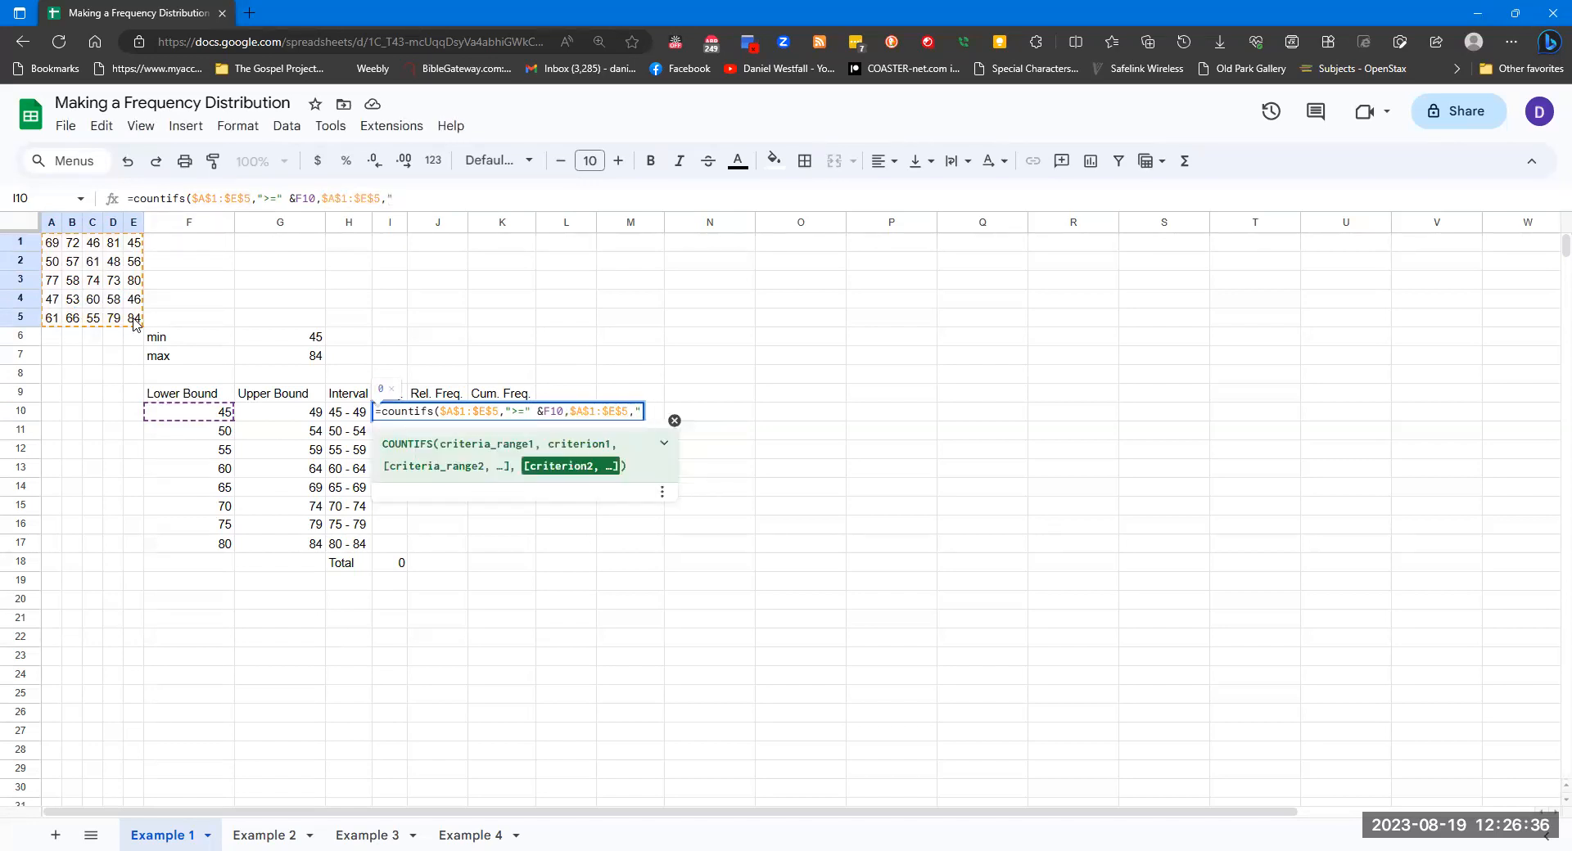
{"action": "type", "text": "<=\" &"}
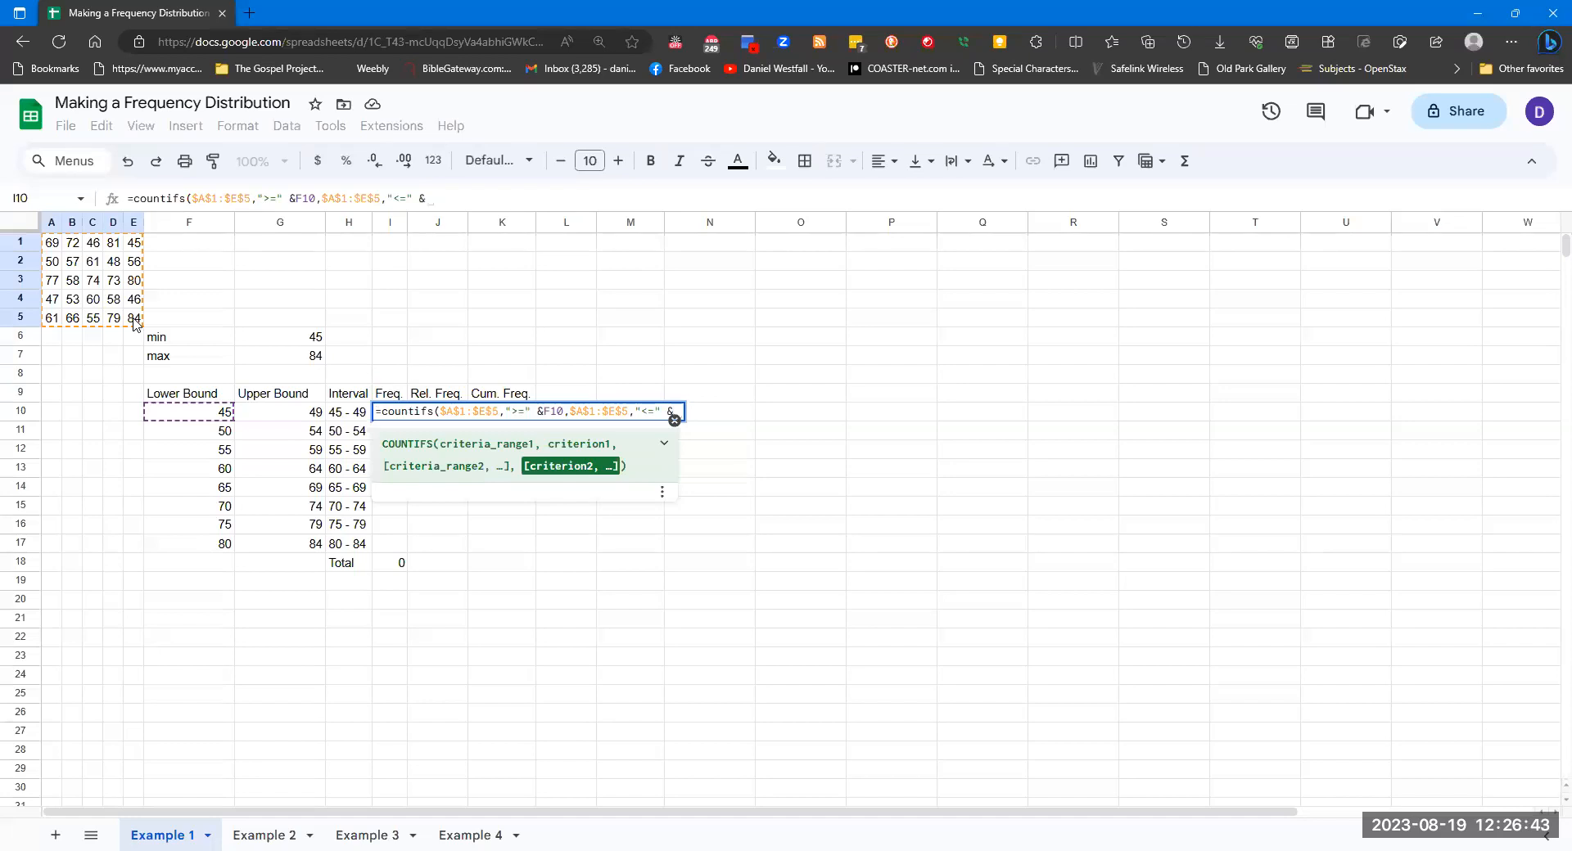
{"action": "left_click", "coordinate": [270, 420]}
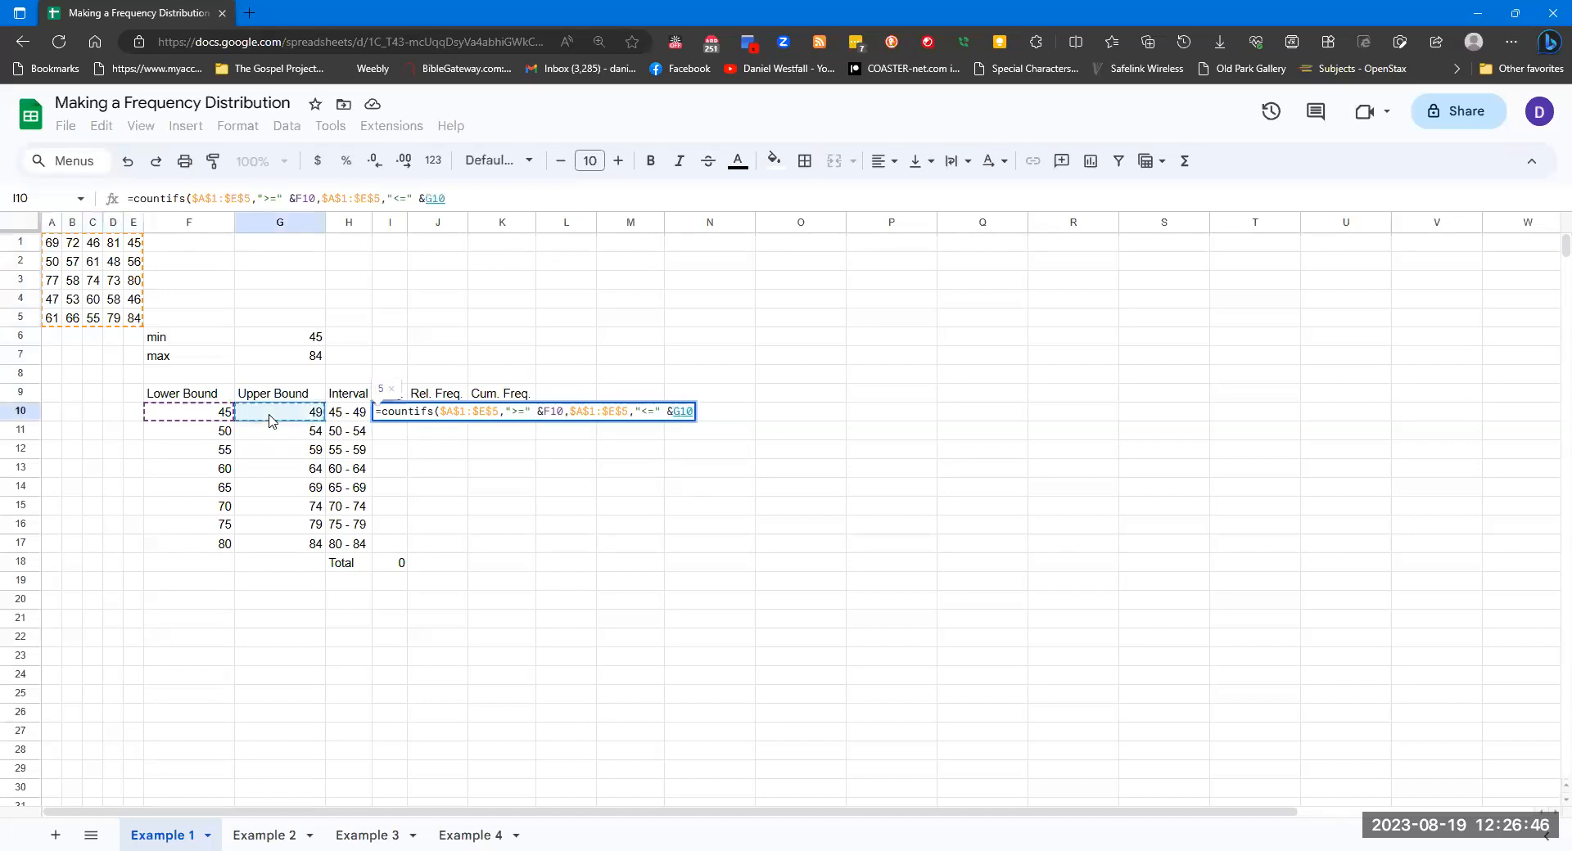
{"action": "type", "text": ")"}
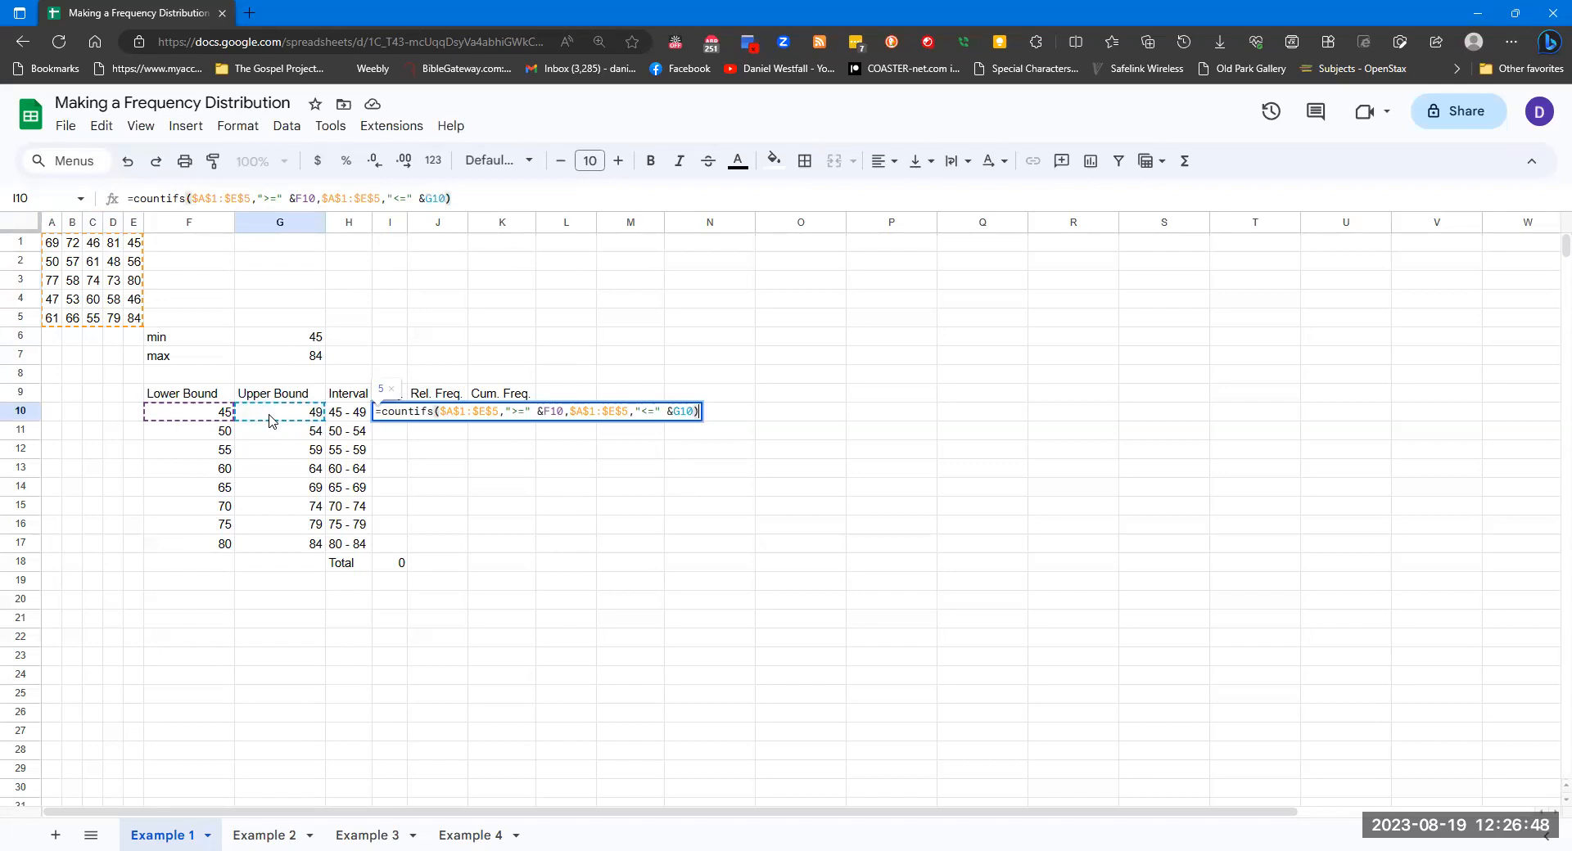
{"action": "key", "text": "Return"}
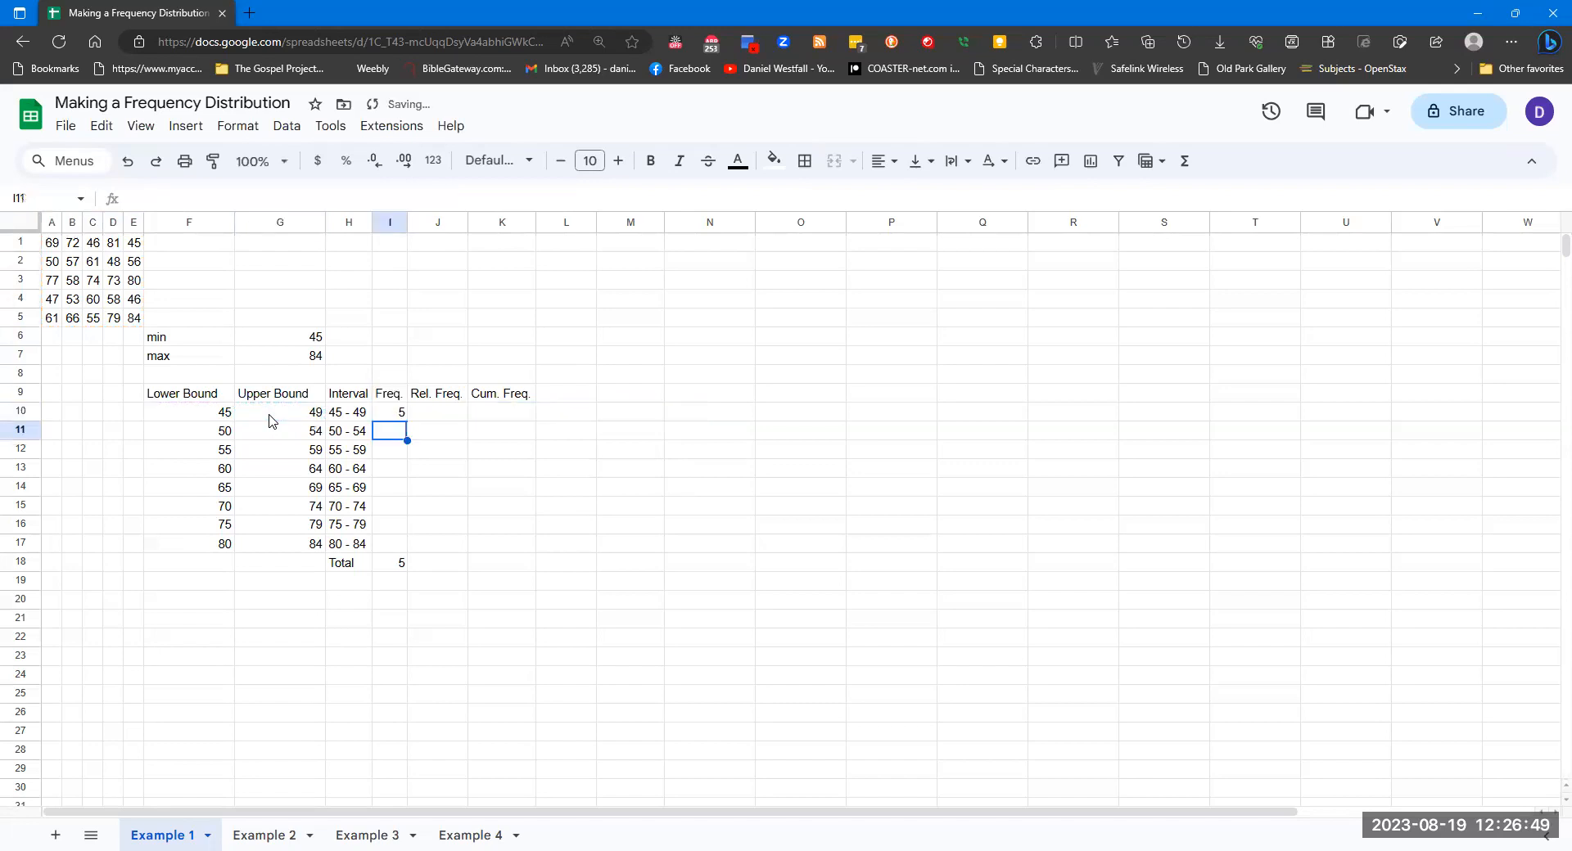
{"action": "left_click", "coordinate": [404, 414]}
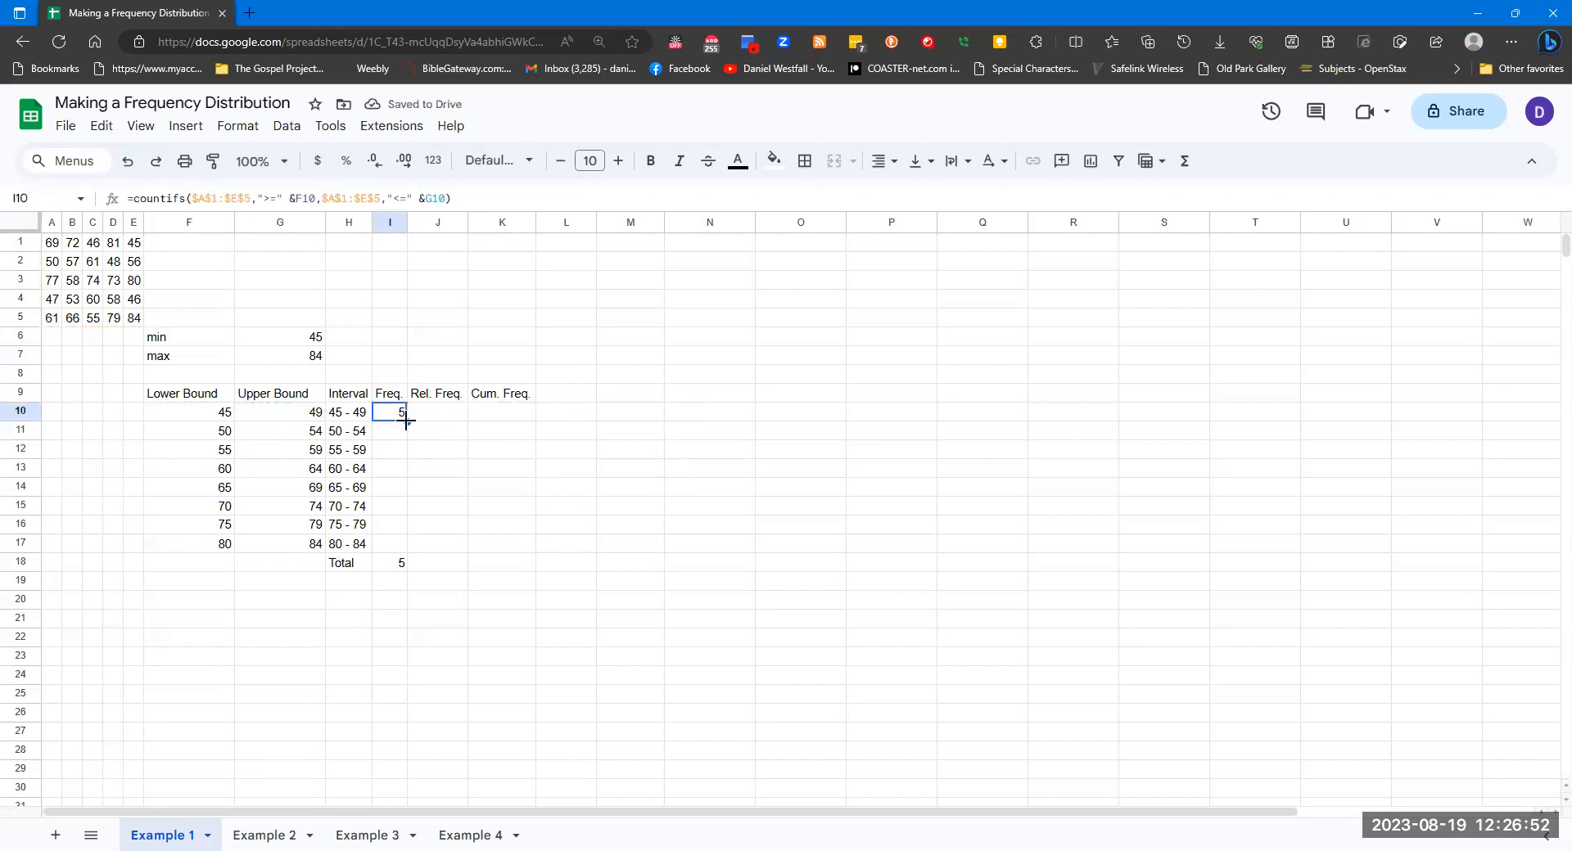
{"action": "left_click_drag", "start_coordinate": [406, 419], "coordinate": [402, 544]}
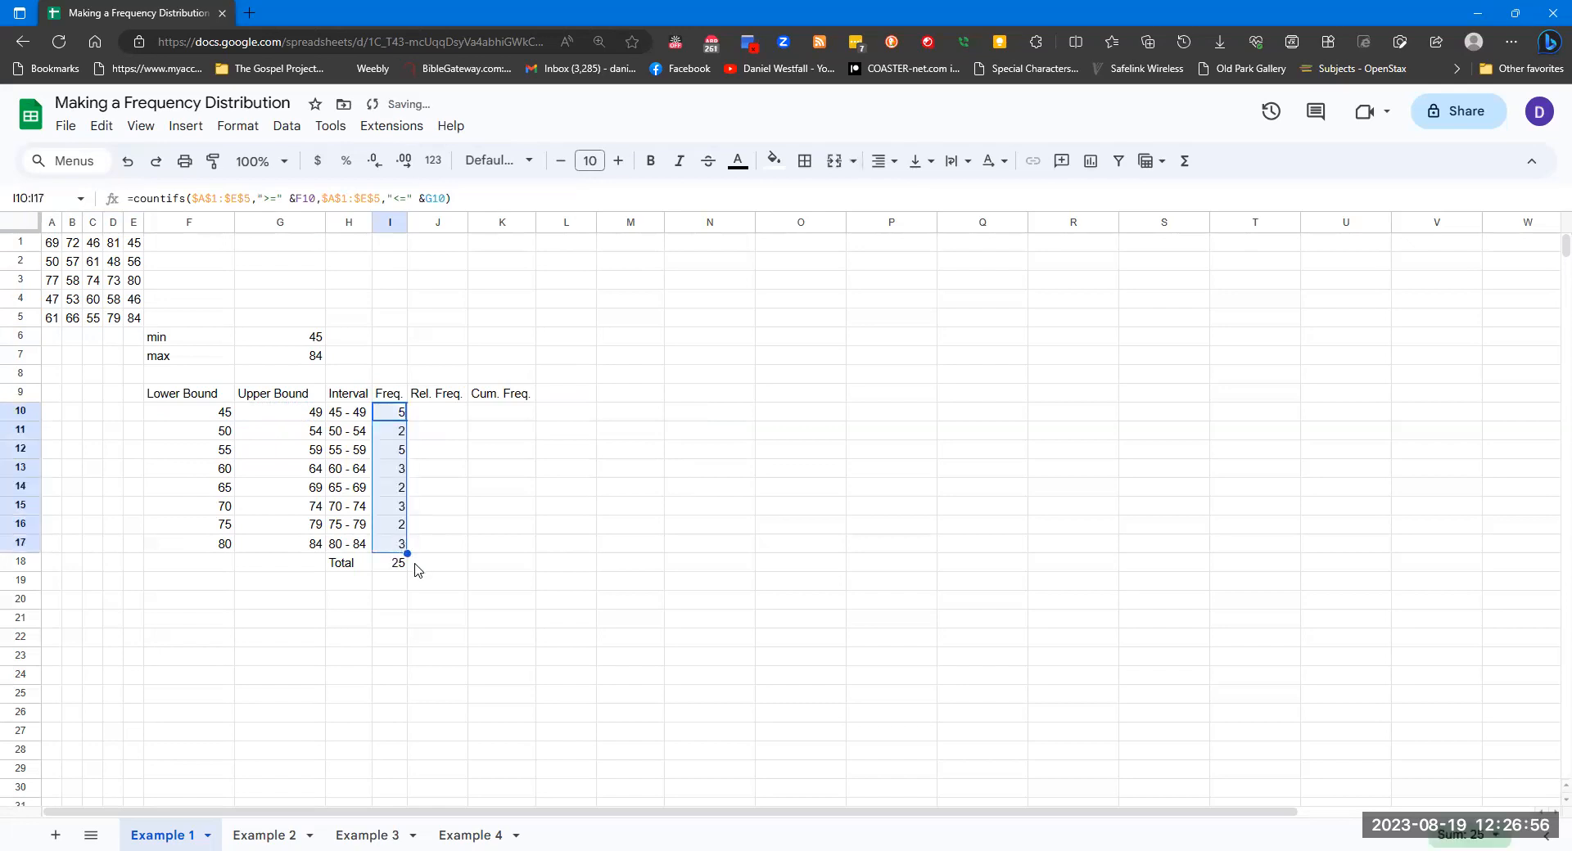
Step: Clear the total frequency in I18 and re-enter it as =SUM(I10:I17)
{"action": "left_click", "coordinate": [398, 565]}
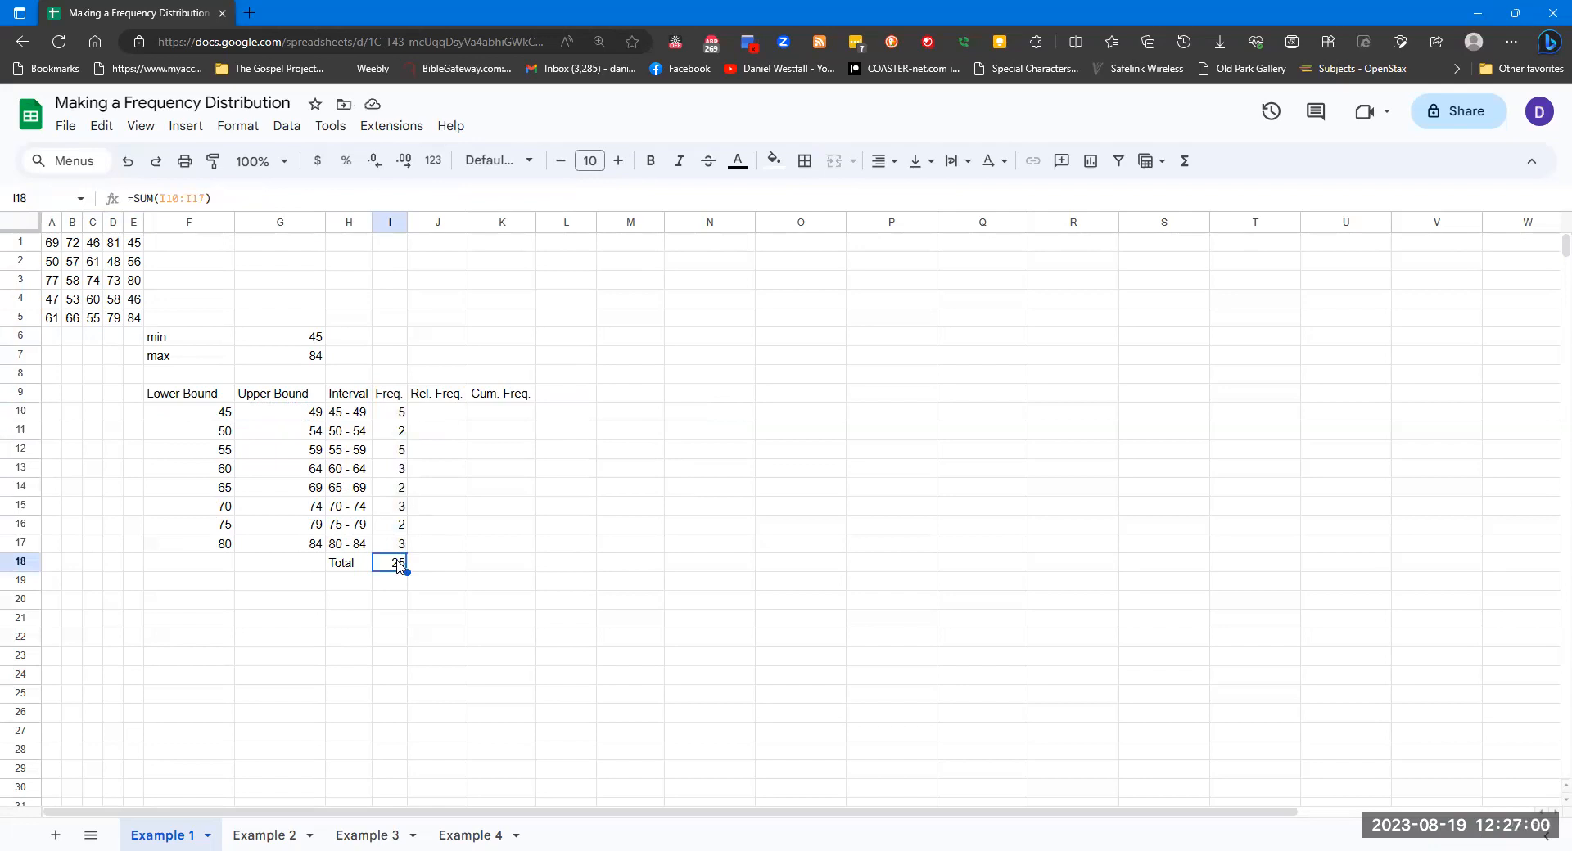
{"action": "key", "text": "Delete"}
{"action": "type", "text": "=SUM("}
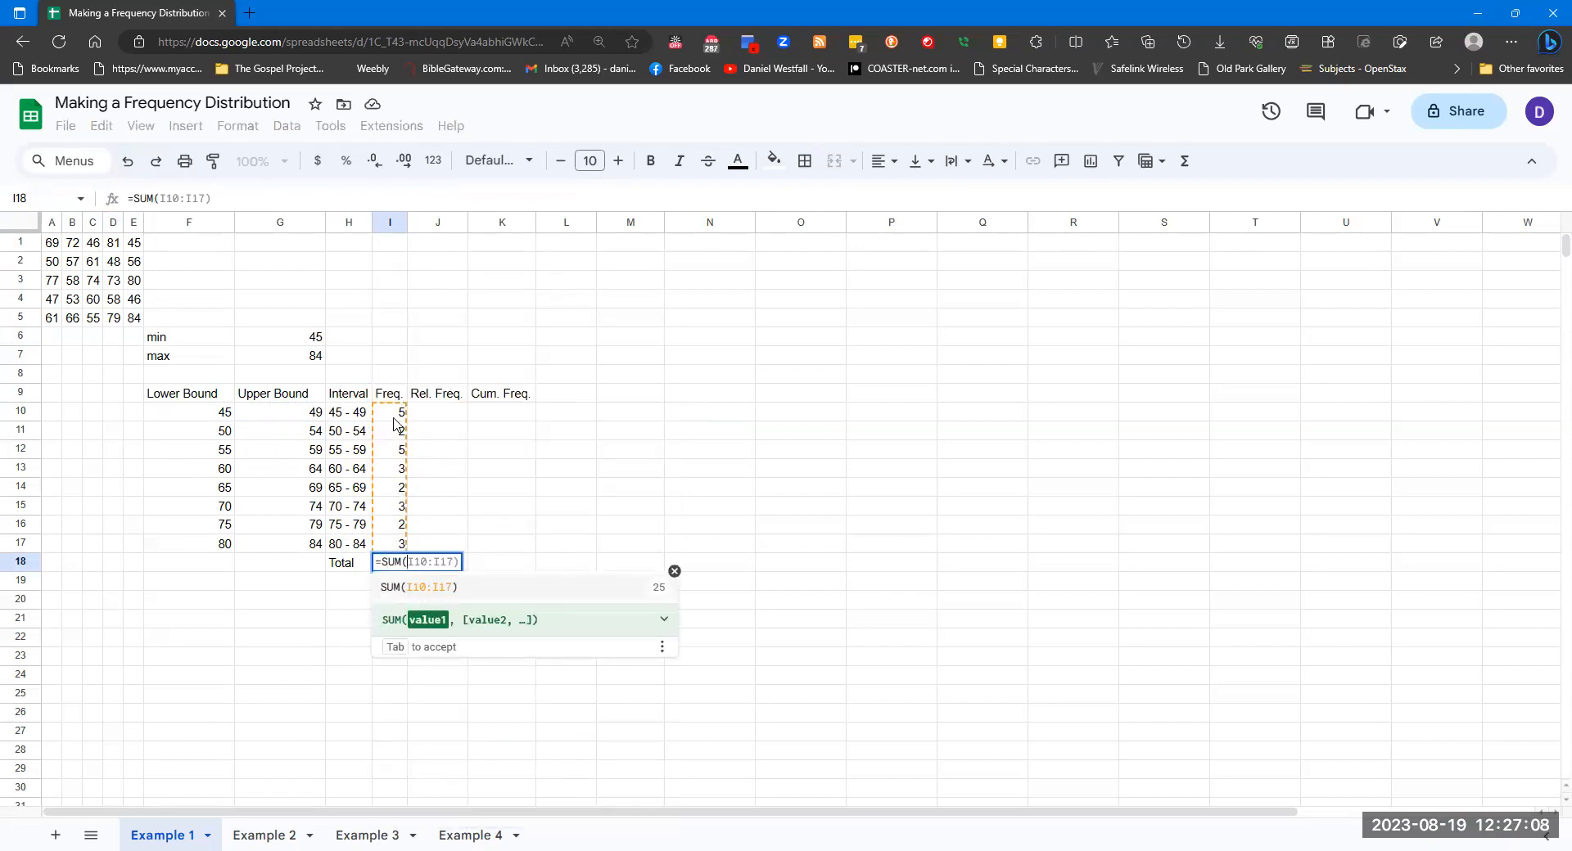
{"action": "left_click_drag", "start_coordinate": [395, 413], "coordinate": [392, 547]}
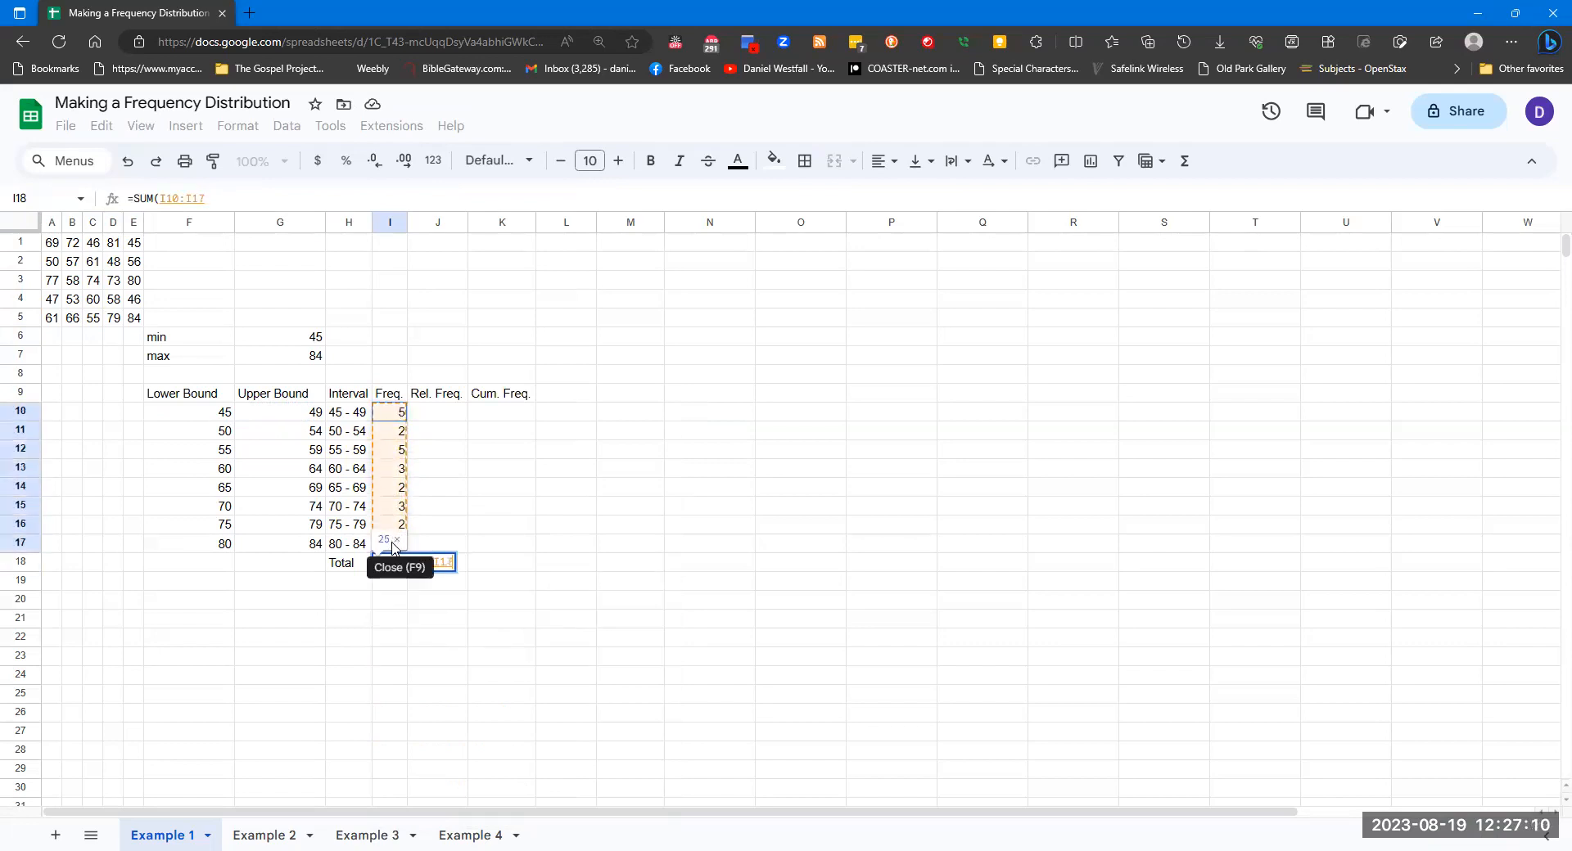
{"action": "type", "text": ")"}
{"action": "key", "text": "Return"}
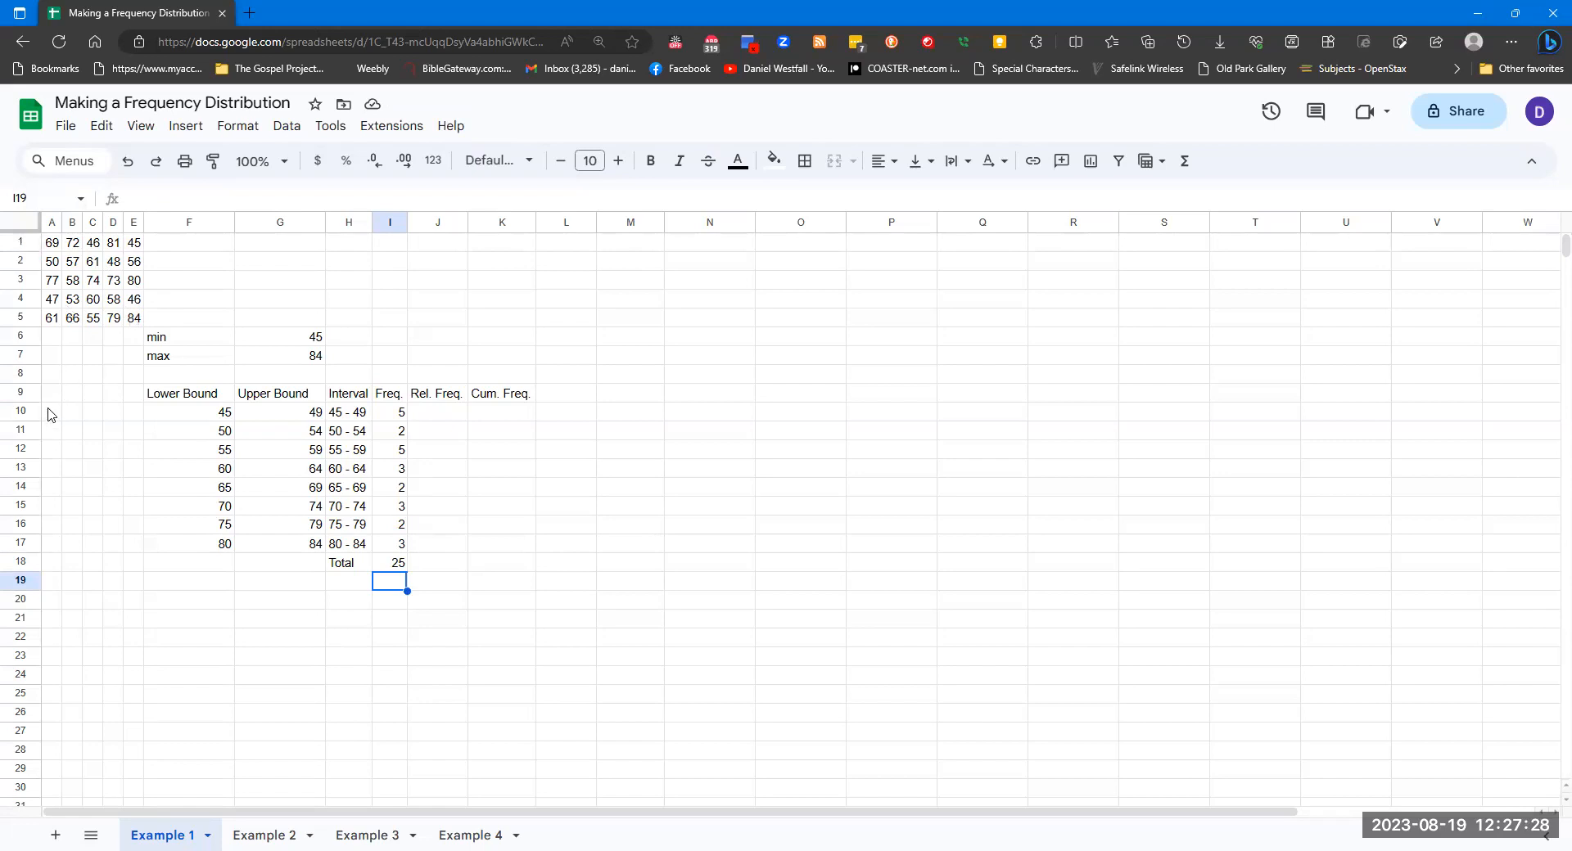
Step: Calculate the relative frequency in J10 with =I10/$I$18 and fill the formula down through J17
{"action": "left_click", "coordinate": [456, 417]}
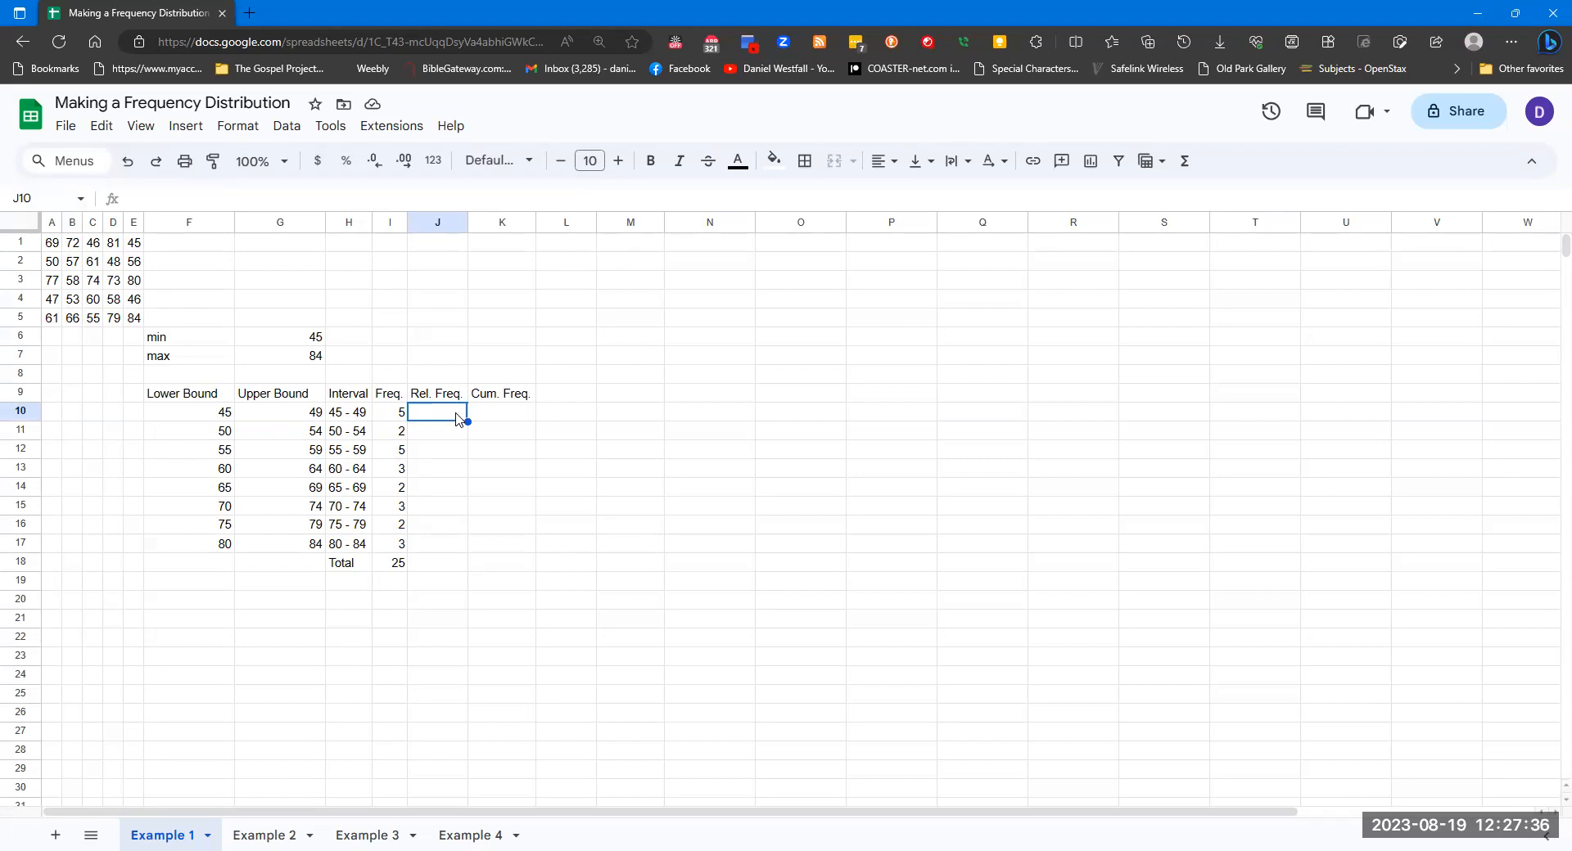
{"action": "type", "text": "="}
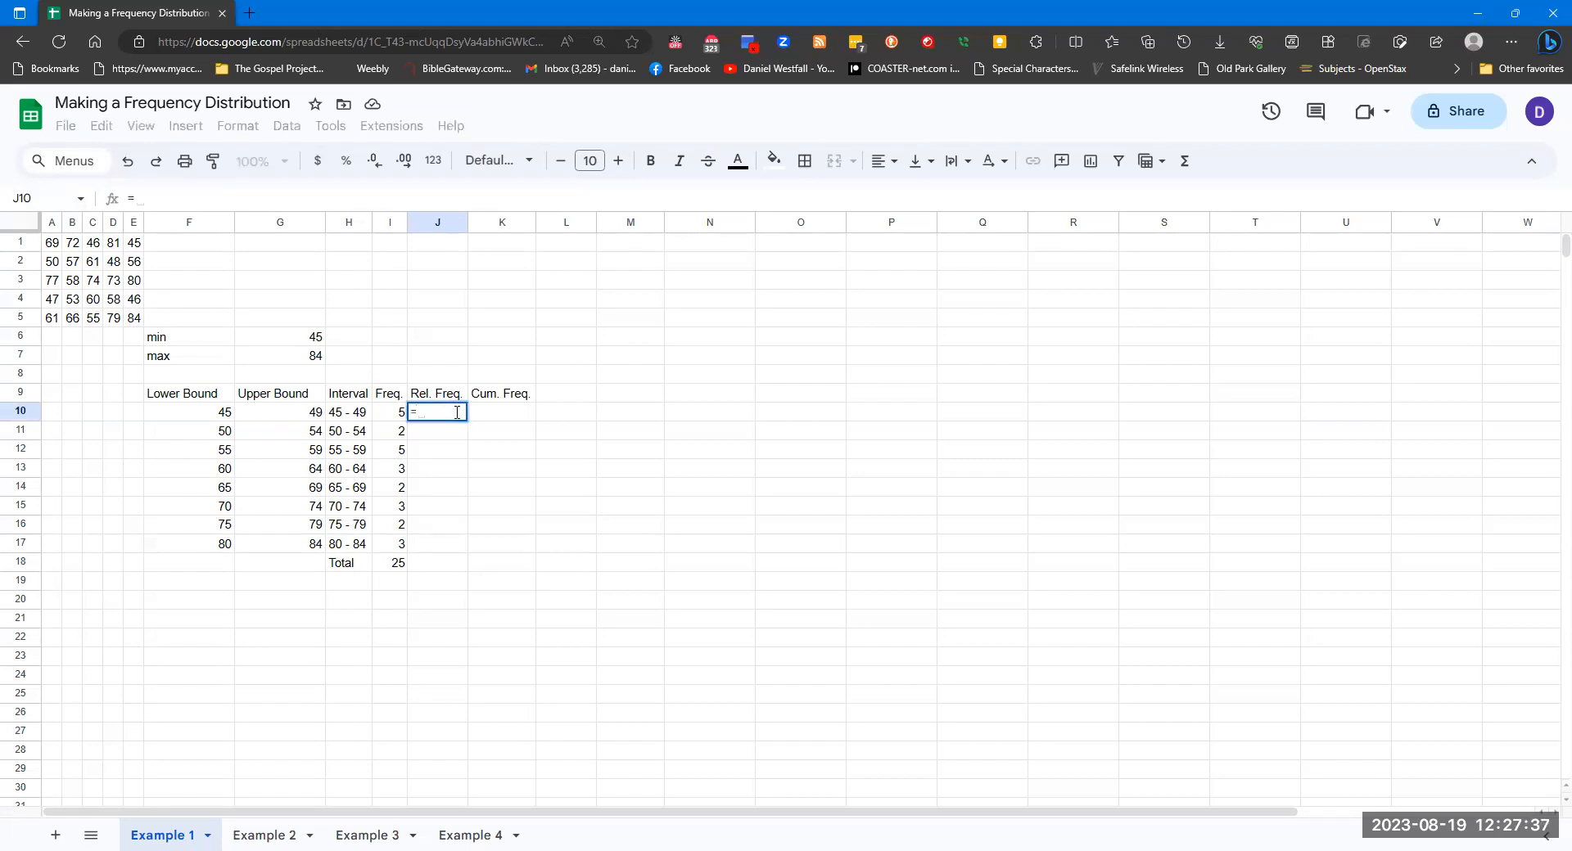
{"action": "left_click", "coordinate": [405, 414]}
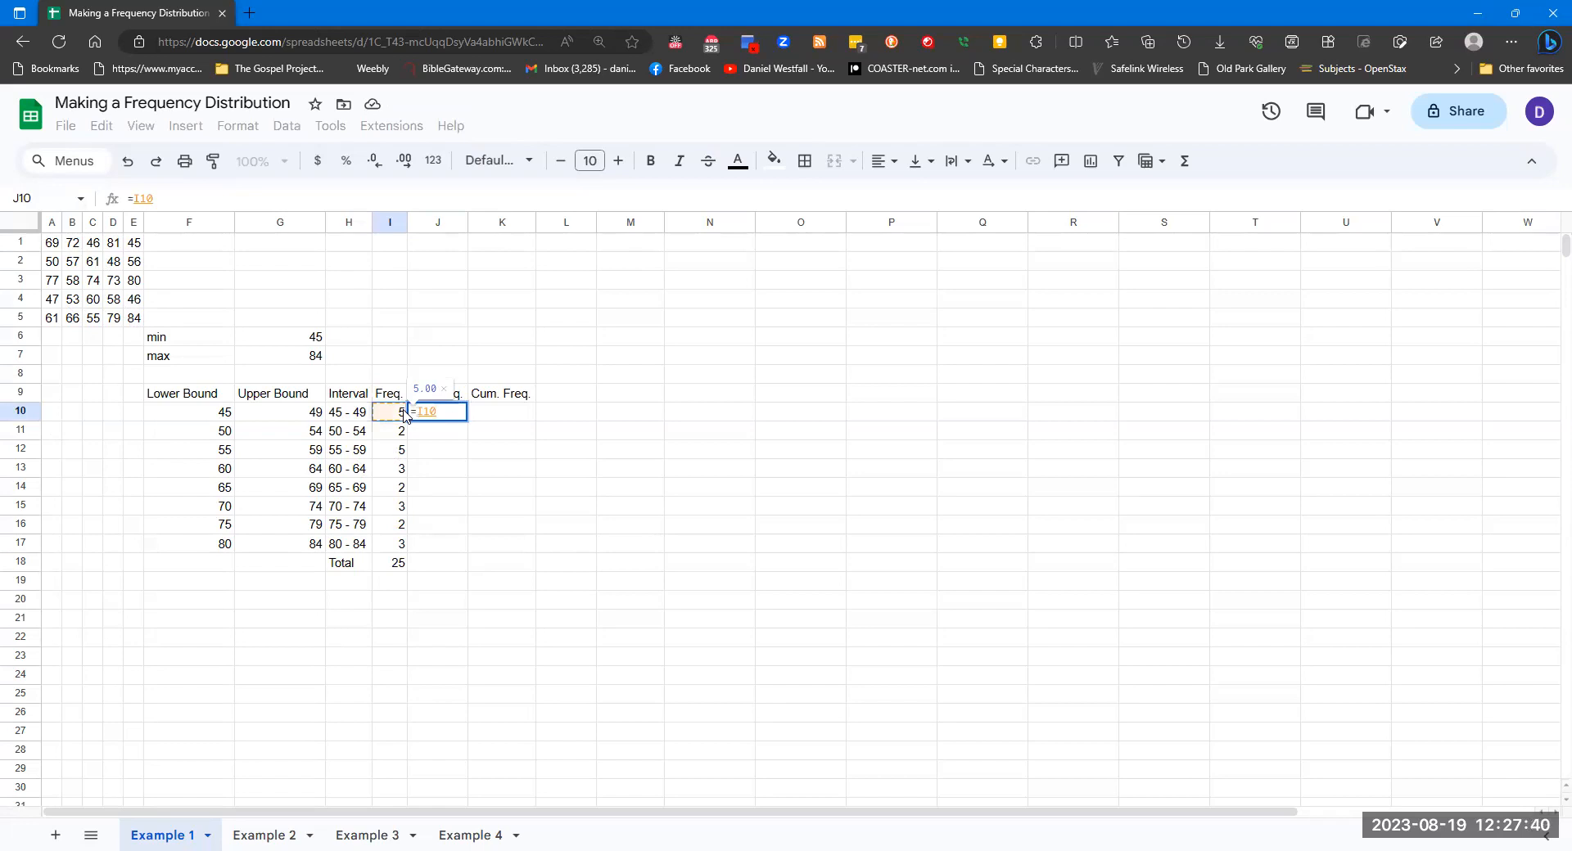
{"action": "type", "text": "/"}
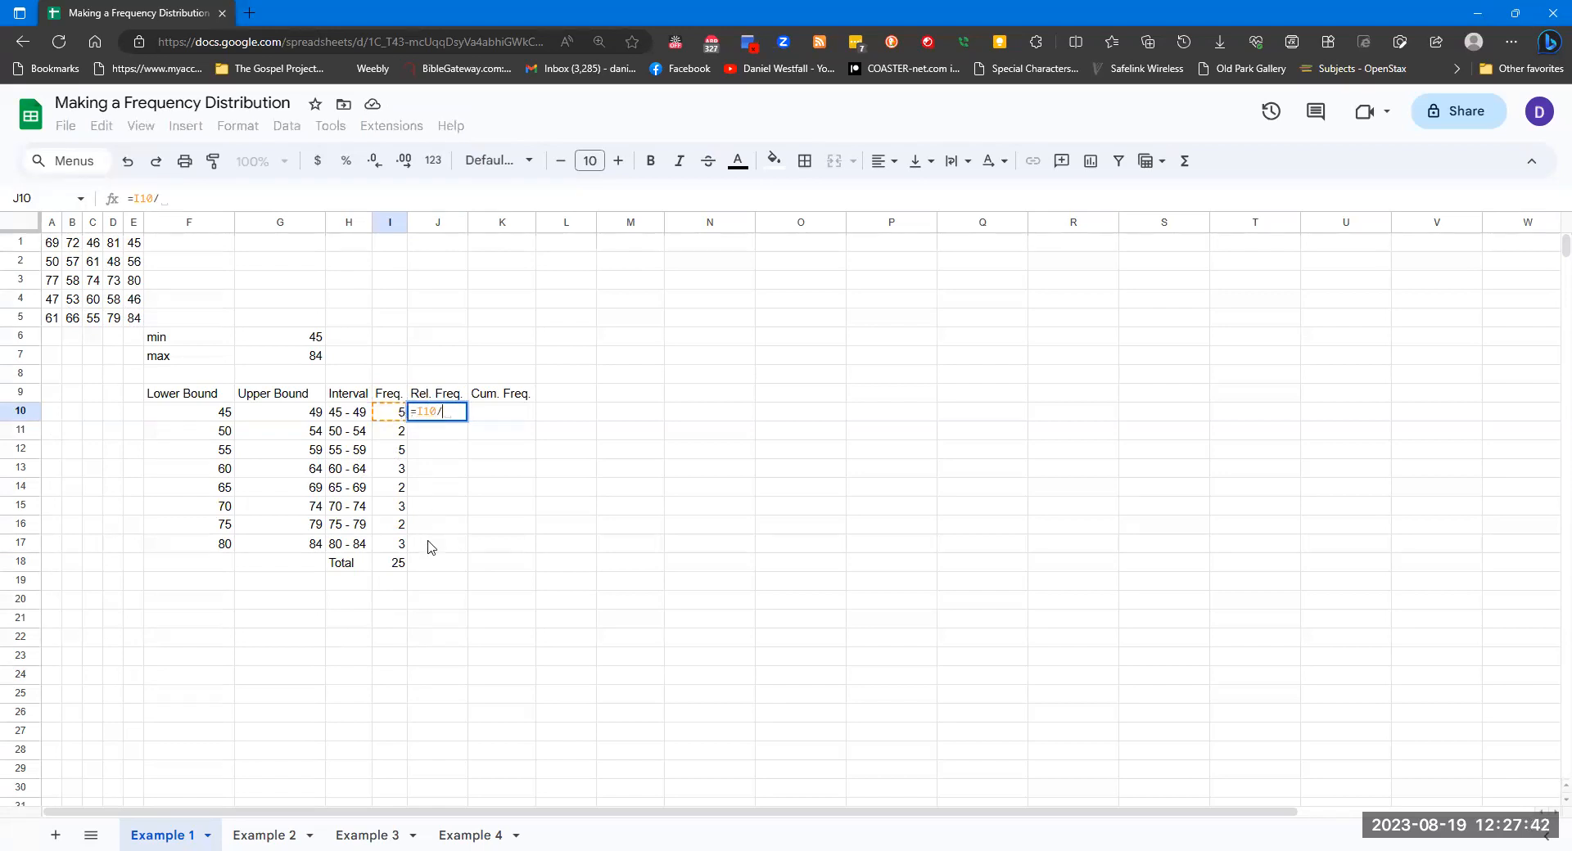
{"action": "left_click", "coordinate": [397, 565]}
{"action": "left_click", "coordinate": [443, 413]}
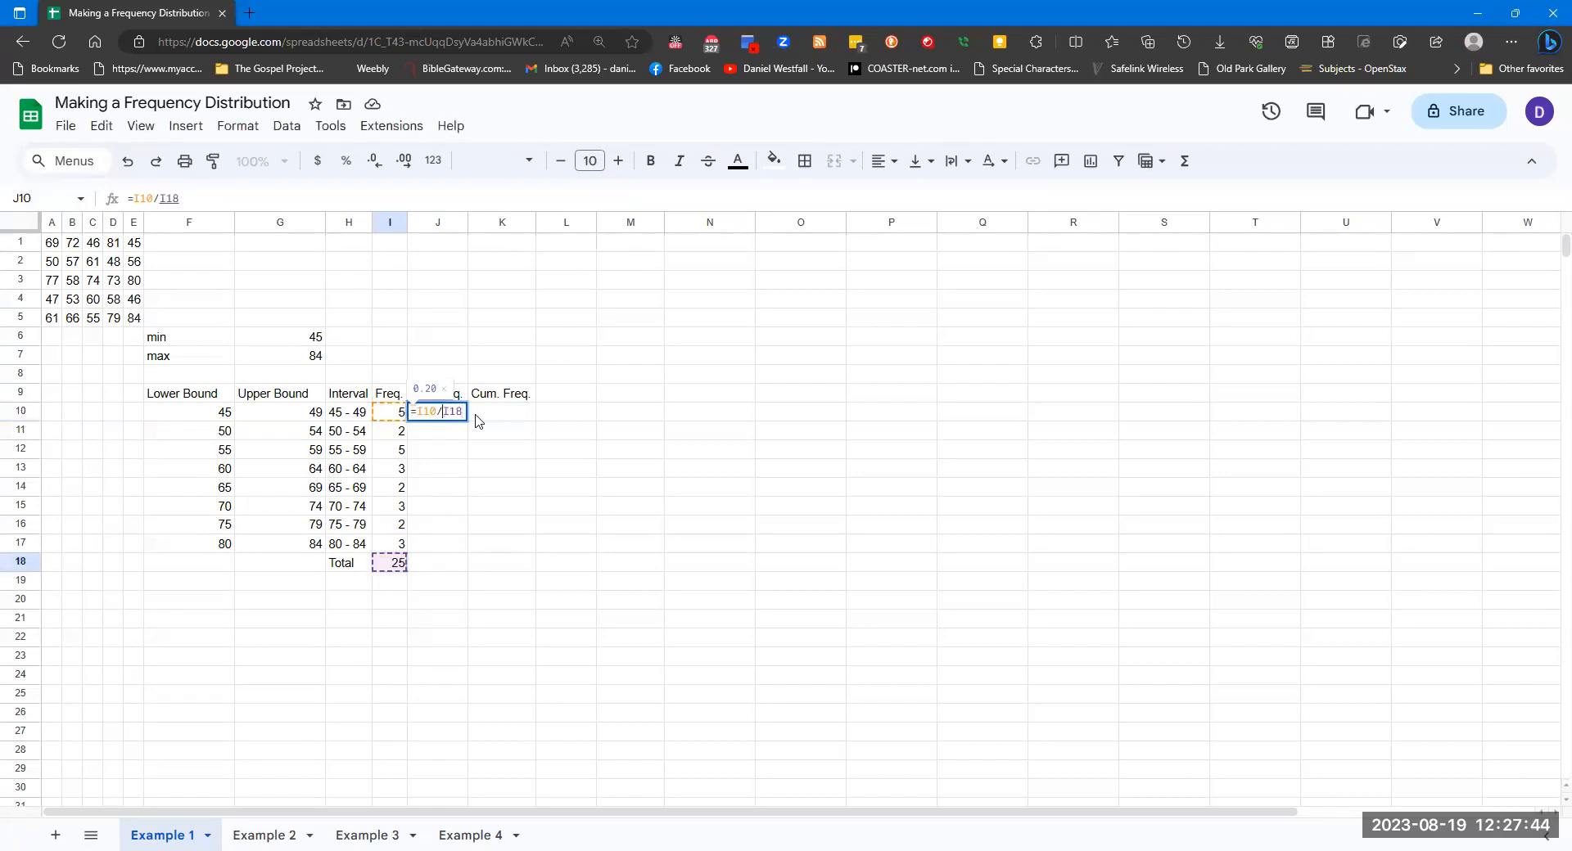
{"action": "type", "text": "$"}
{"action": "left_click", "coordinate": [455, 412]}
{"action": "type", "text": "$"}
{"action": "key", "text": "Return"}
{"action": "left_click", "coordinate": [463, 416]}
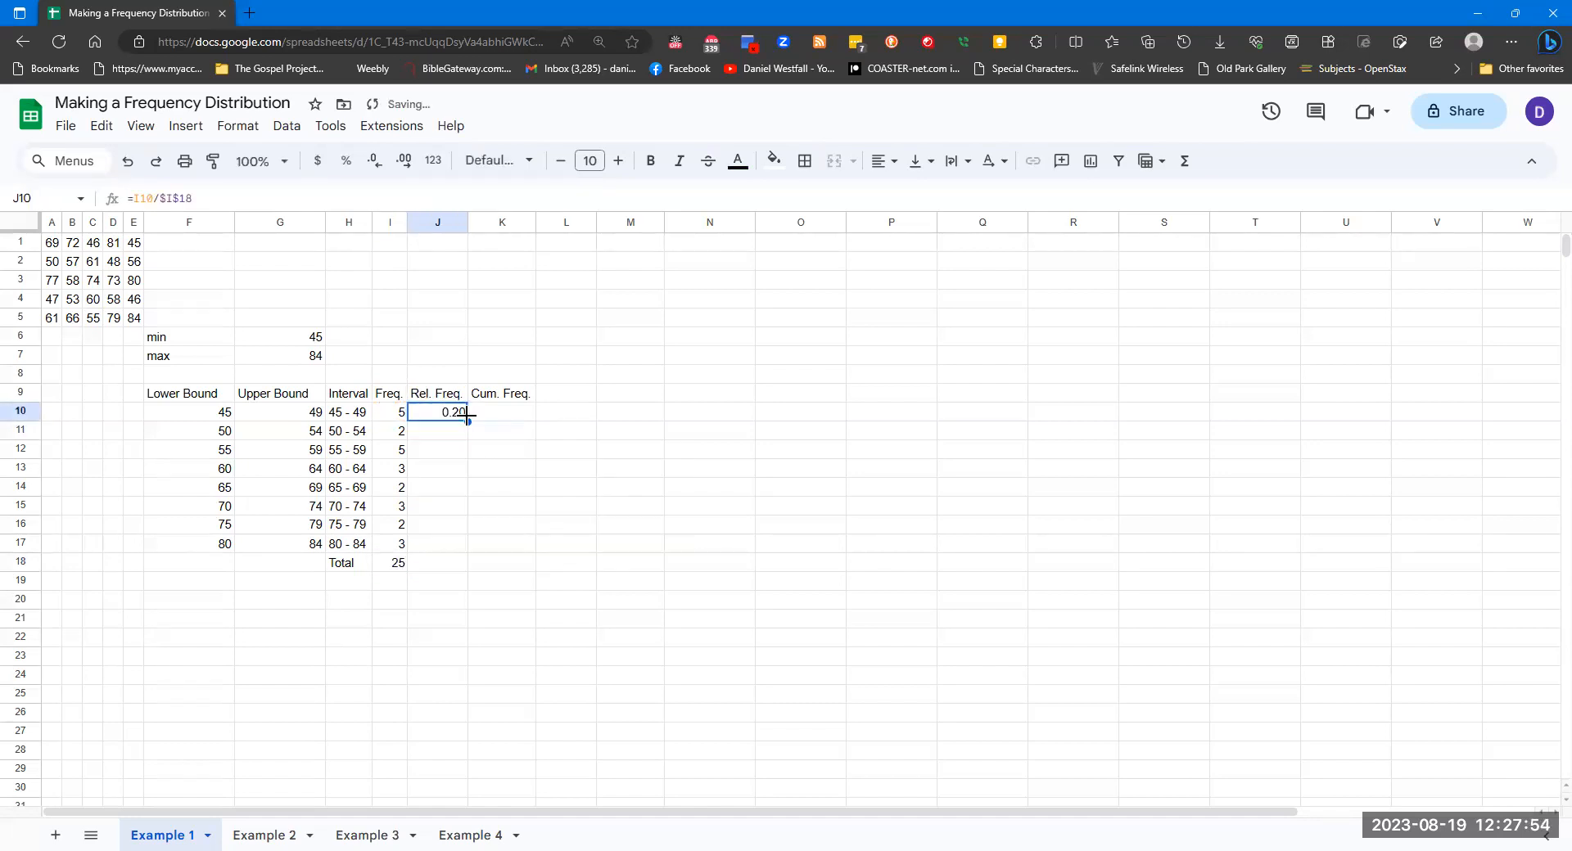
{"action": "left_click_drag", "start_coordinate": [468, 421], "coordinate": [467, 542]}
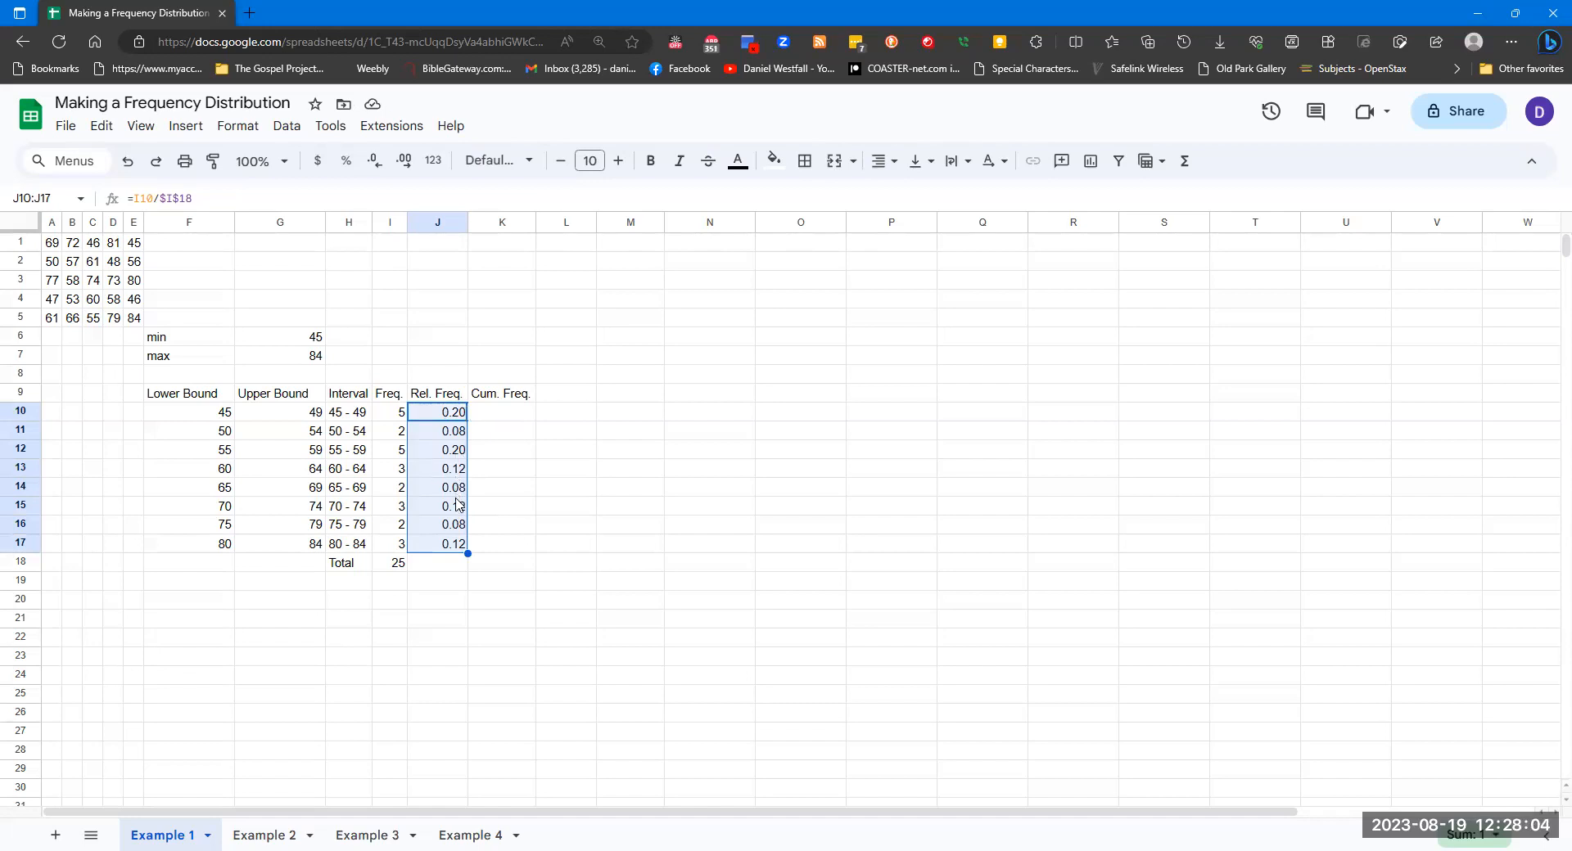
Step: Set the first cumulative frequency in K10 to =I10
{"action": "left_click", "coordinate": [506, 415]}
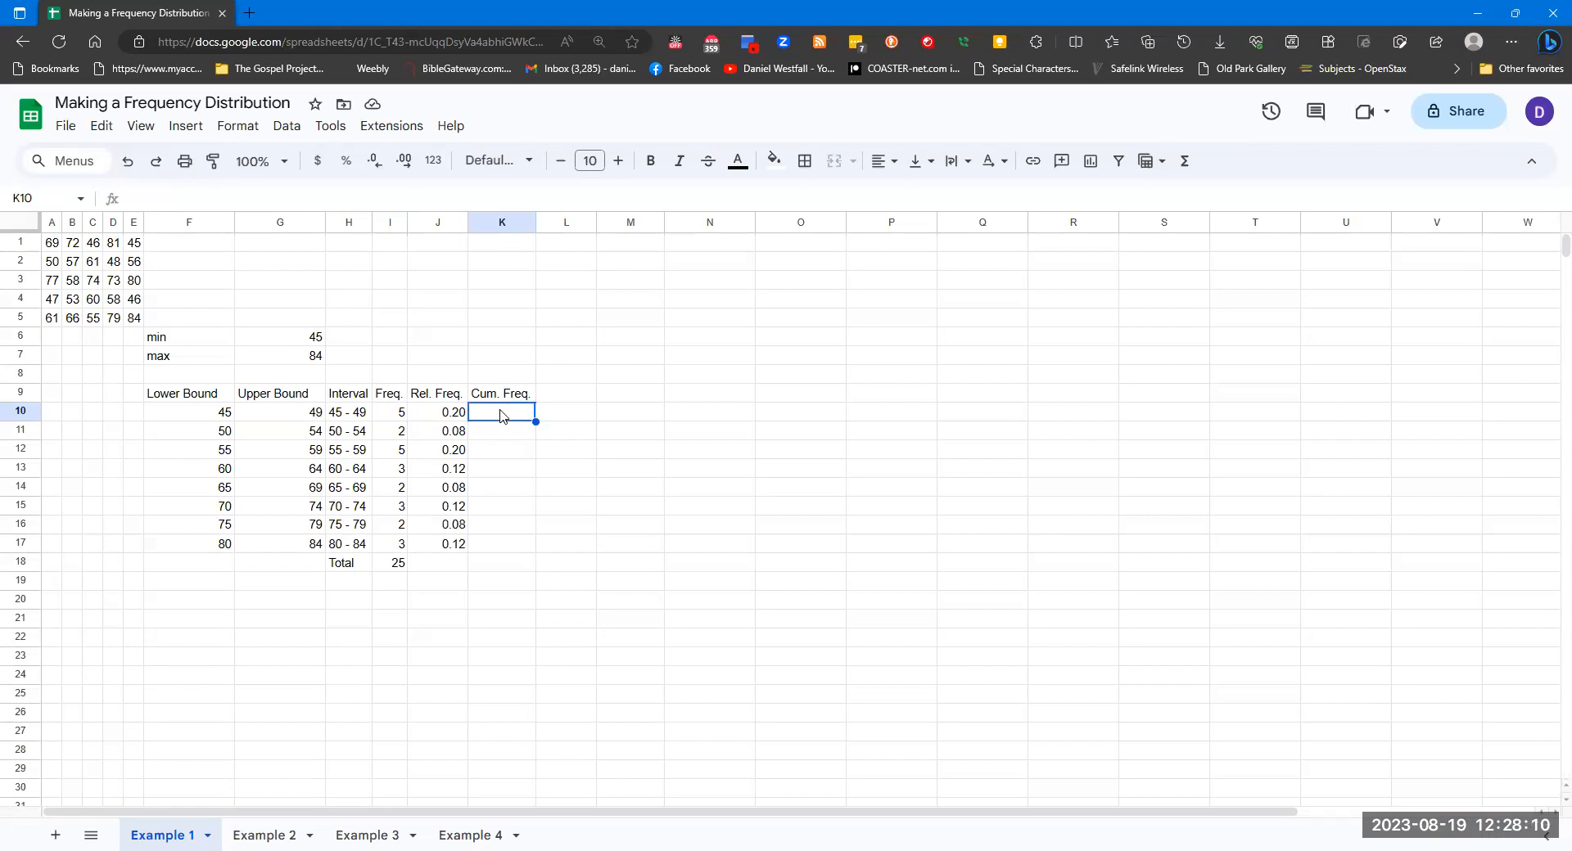
{"action": "type", "text": "=I10"}
{"action": "key", "text": "Return"}
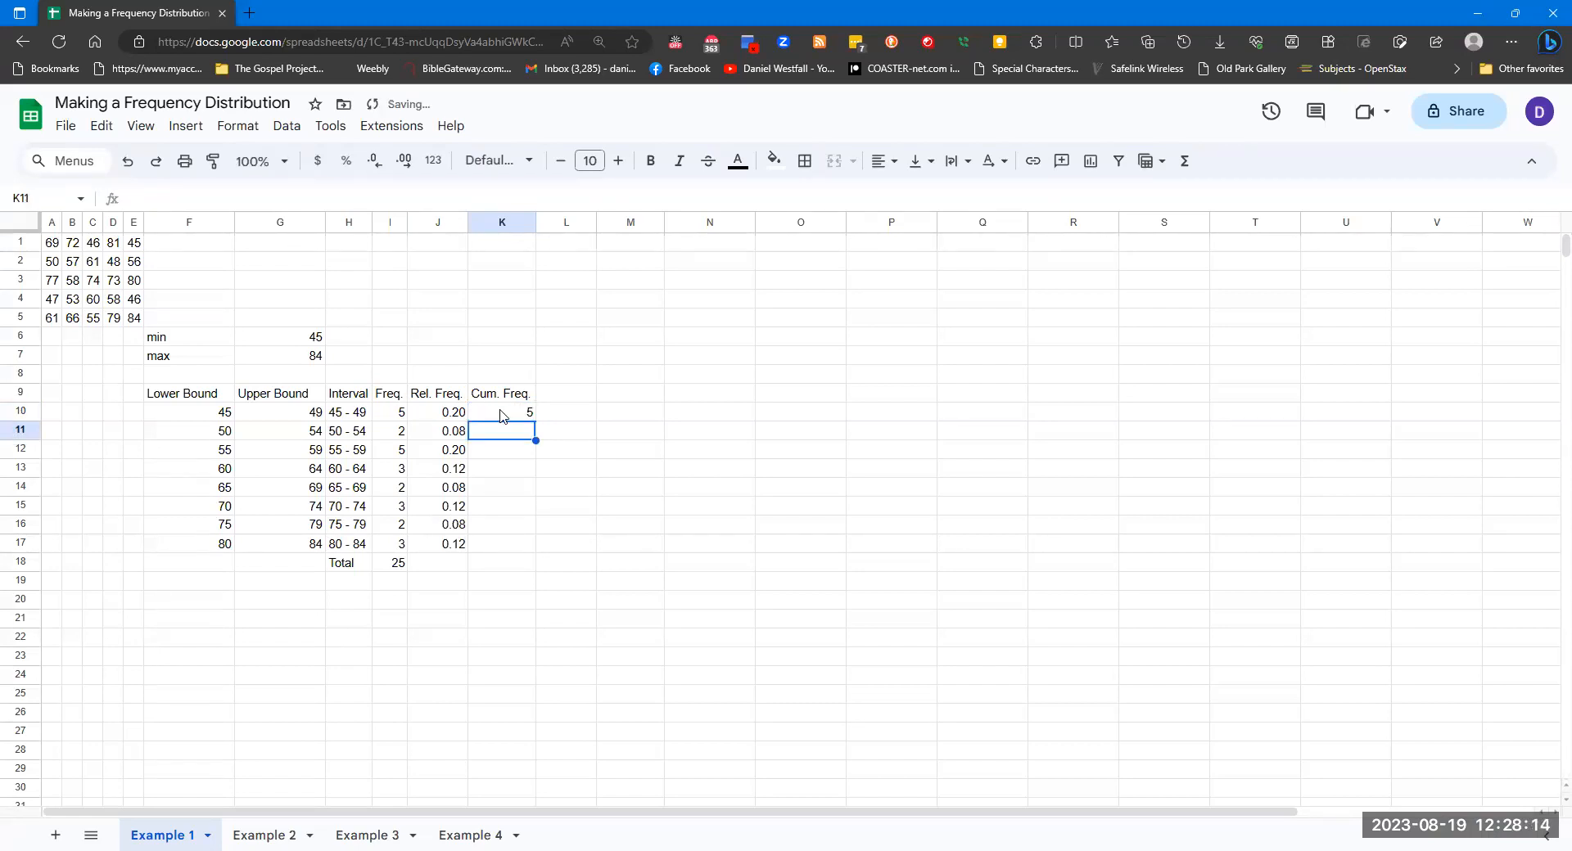
{"action": "type", "text": "="}
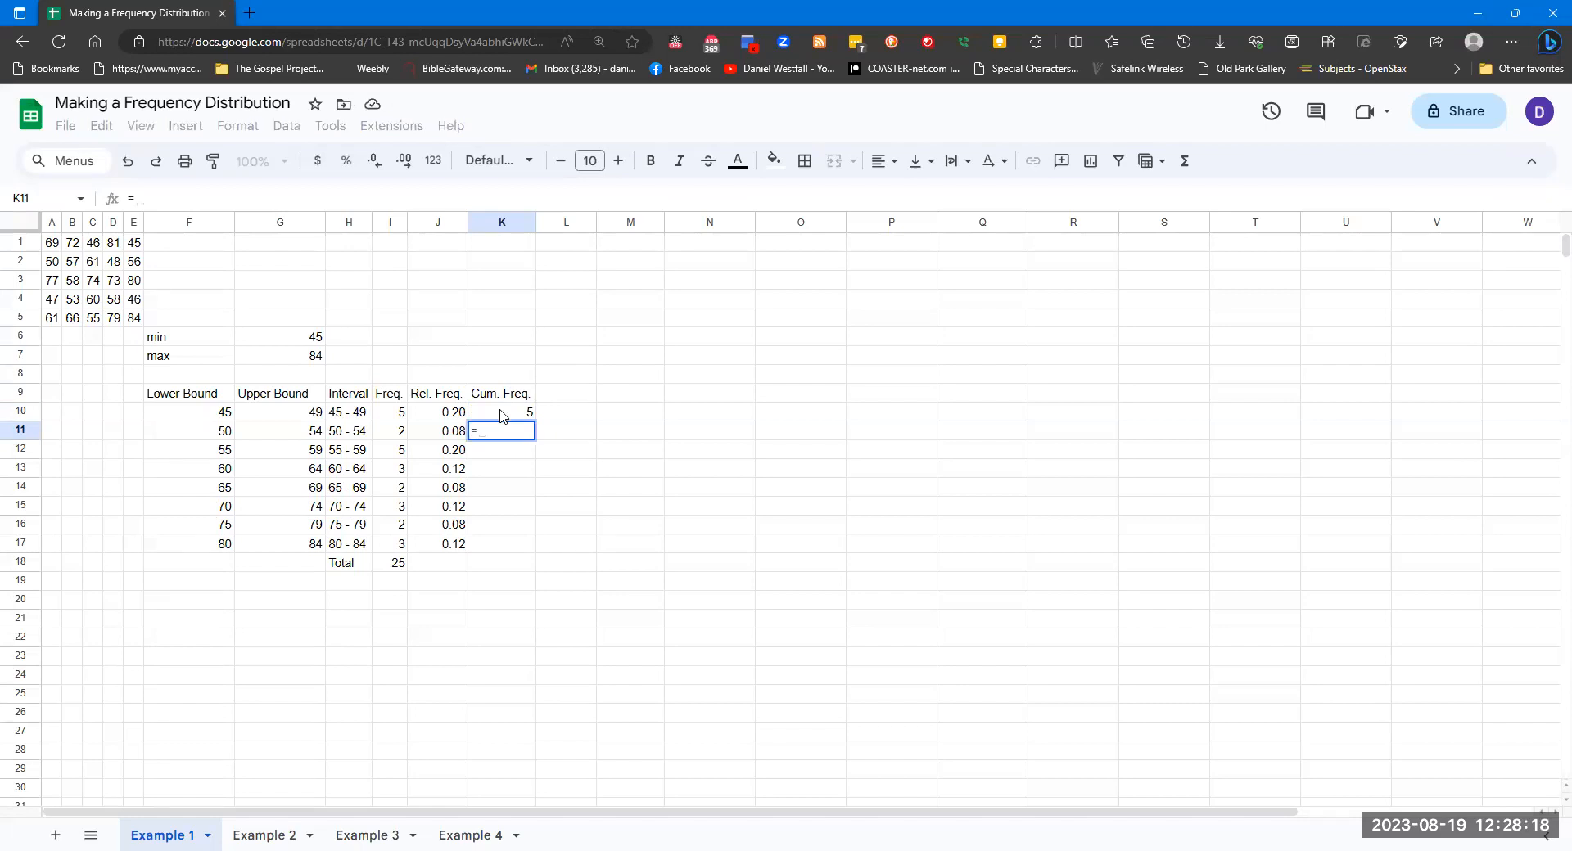
{"action": "type", "text": "S"}
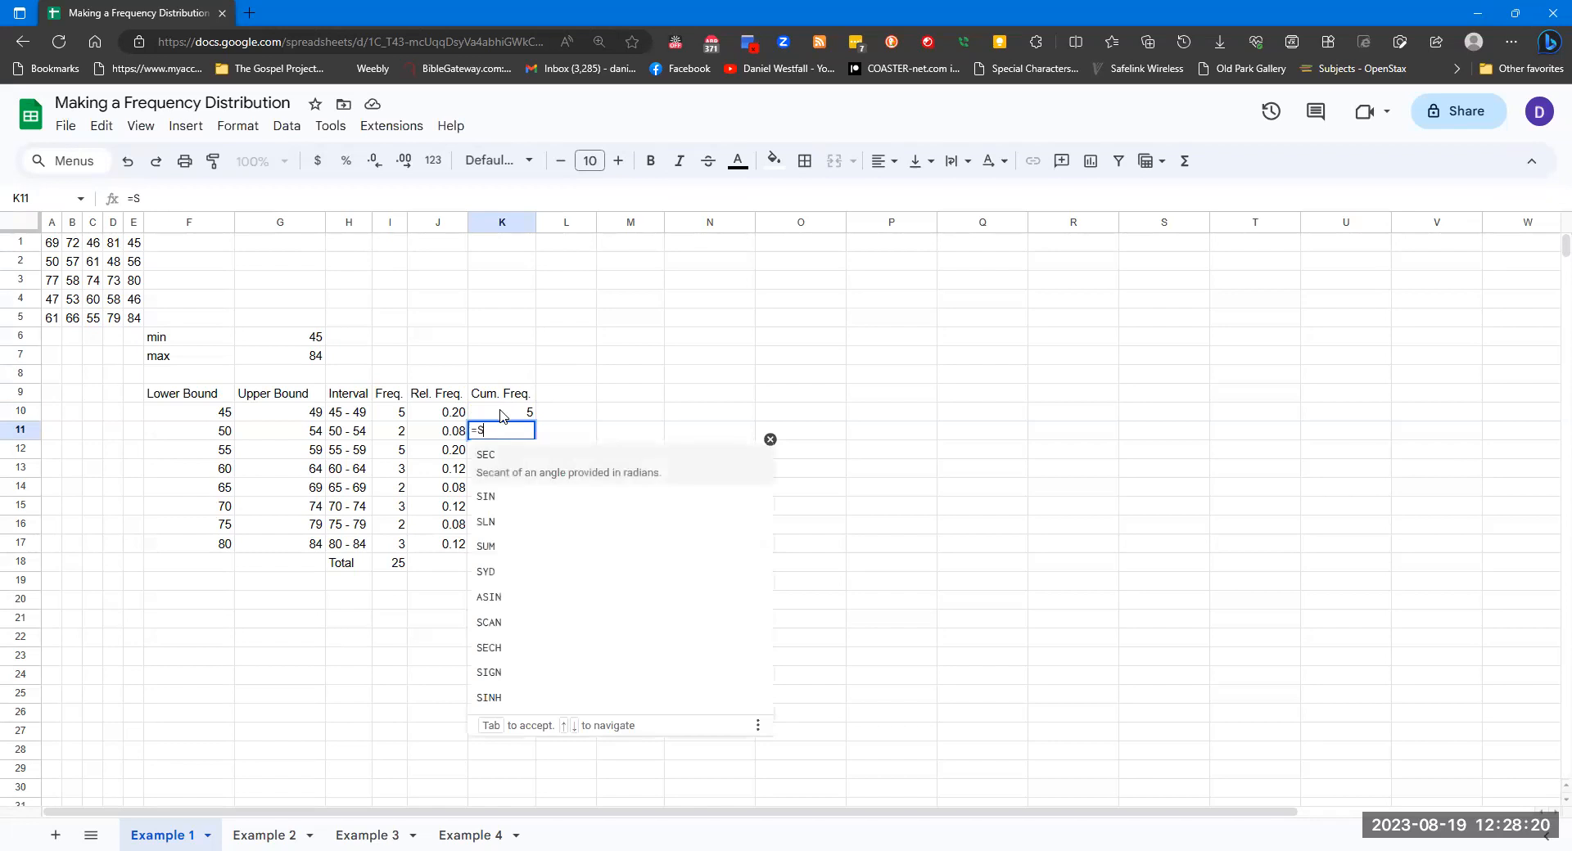
{"action": "type", "text": "um"}
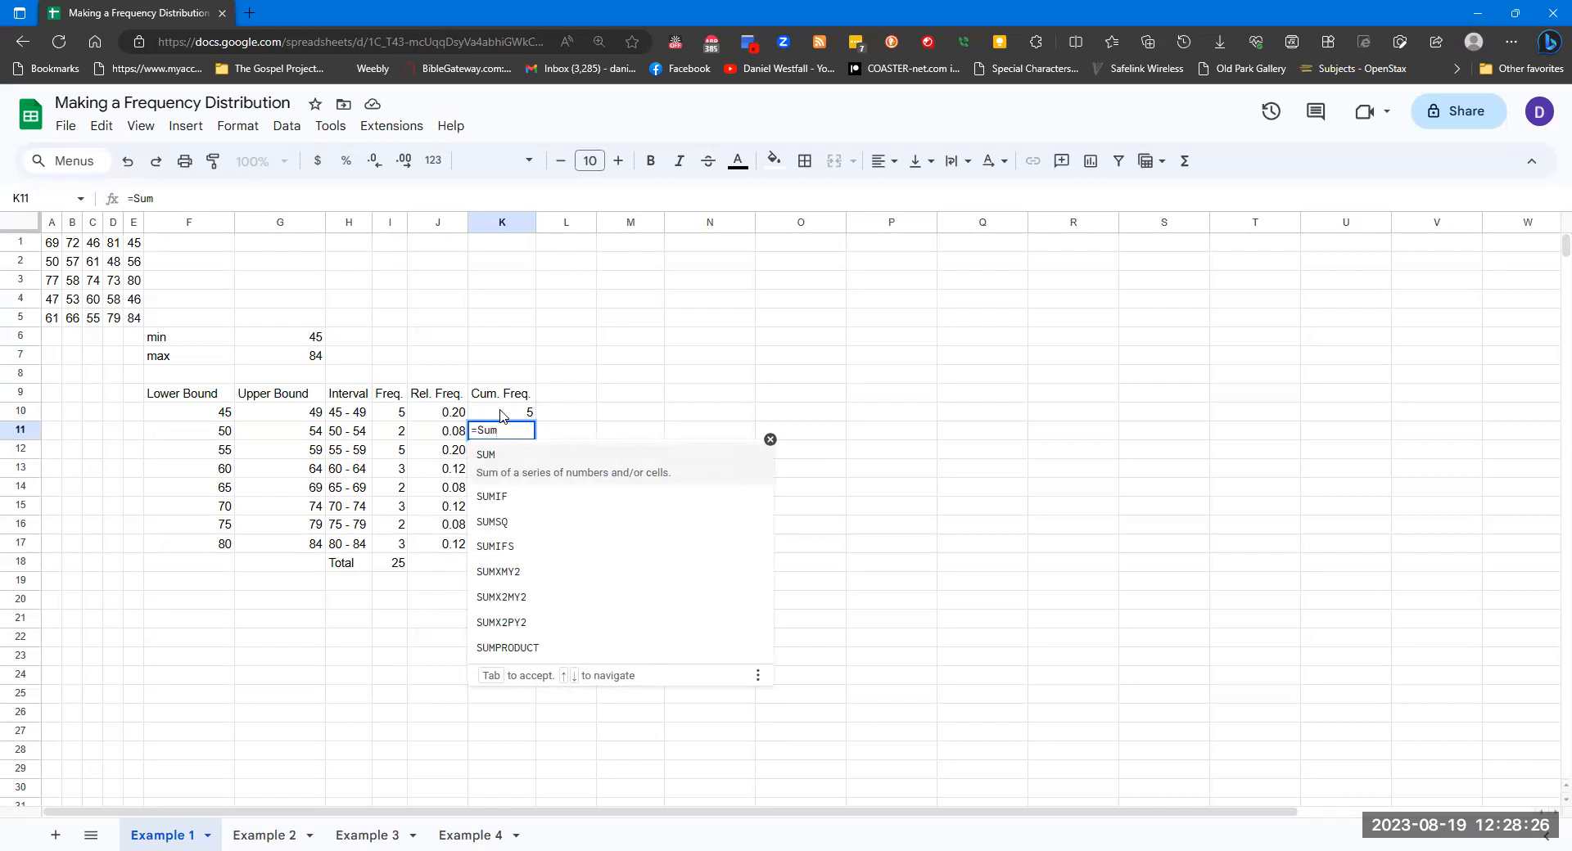
{"action": "type", "text": "("}
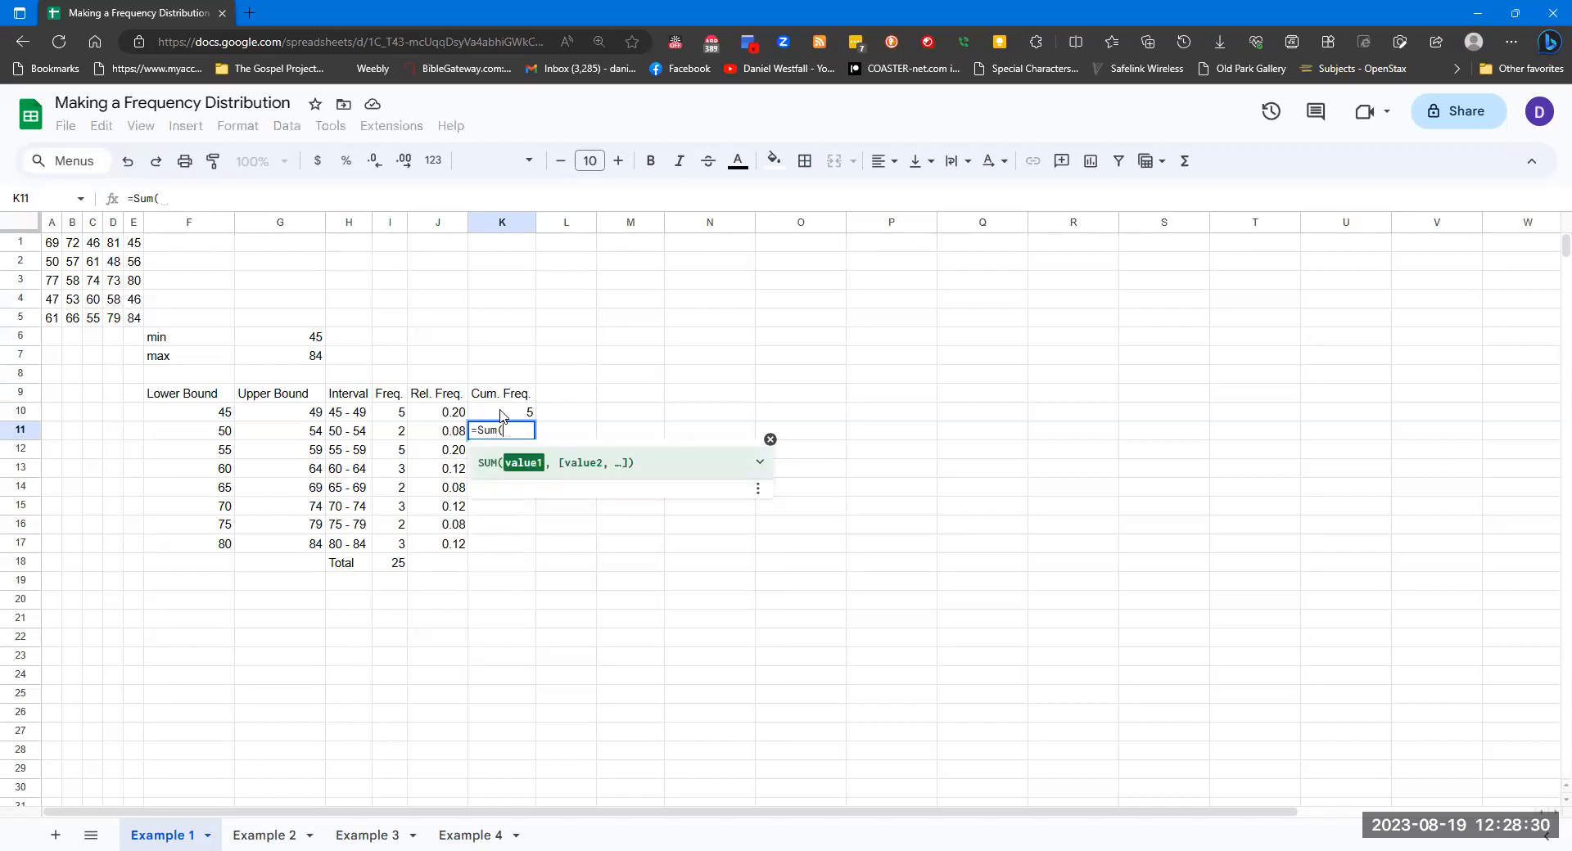
{"action": "left_click", "coordinate": [511, 413]}
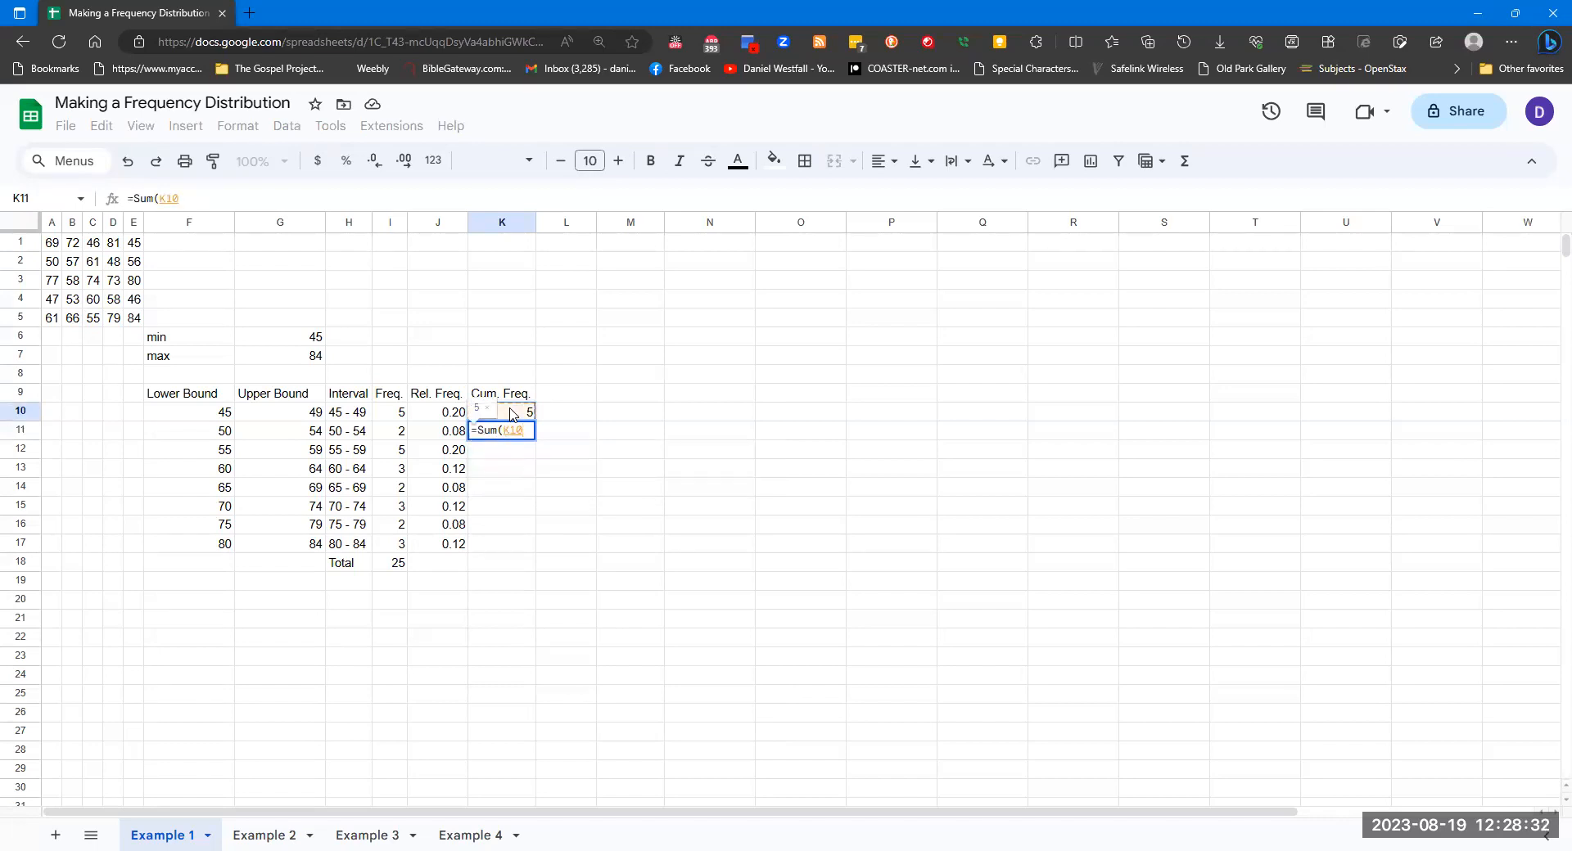
{"action": "type", "text": "=S"}
{"action": "key", "text": "BackSpace"}
{"action": "key", "text": "BackSpace"}
{"action": "key", "text": "BackSpace"}
{"action": "key", "text": "BackSpace"}
{"action": "key", "text": "BackSpace"}
{"action": "key", "text": "BackSpace"}
{"action": "key", "text": "BackSpace"}
{"action": "key", "text": "BackSpace"}
{"action": "key", "text": "BackSpace"}
{"action": "key", "text": "BackSpace"}
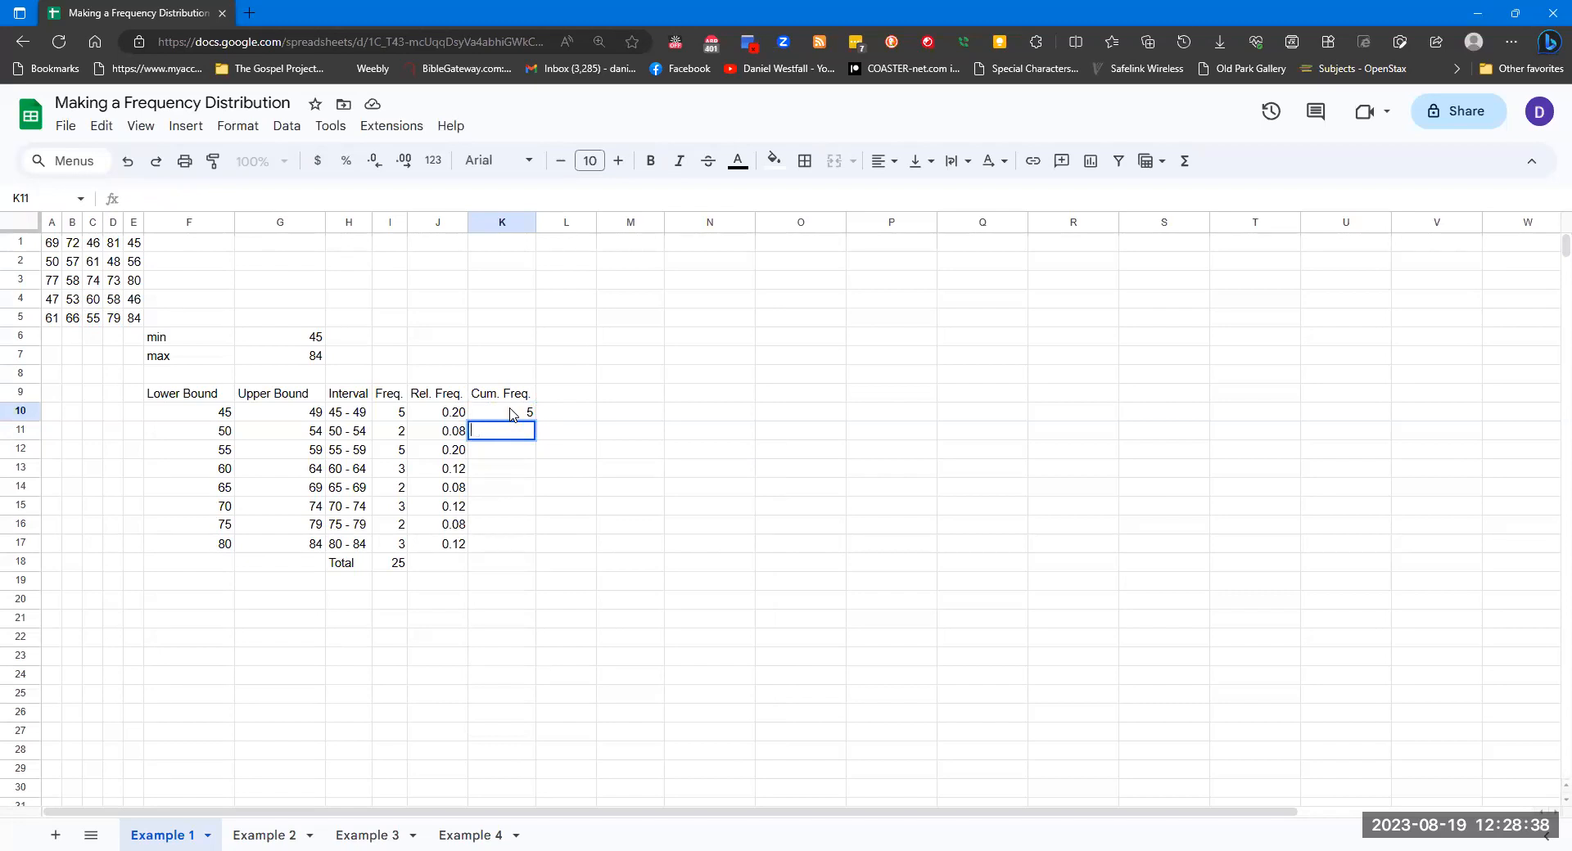
{"action": "type", "text": "+"}
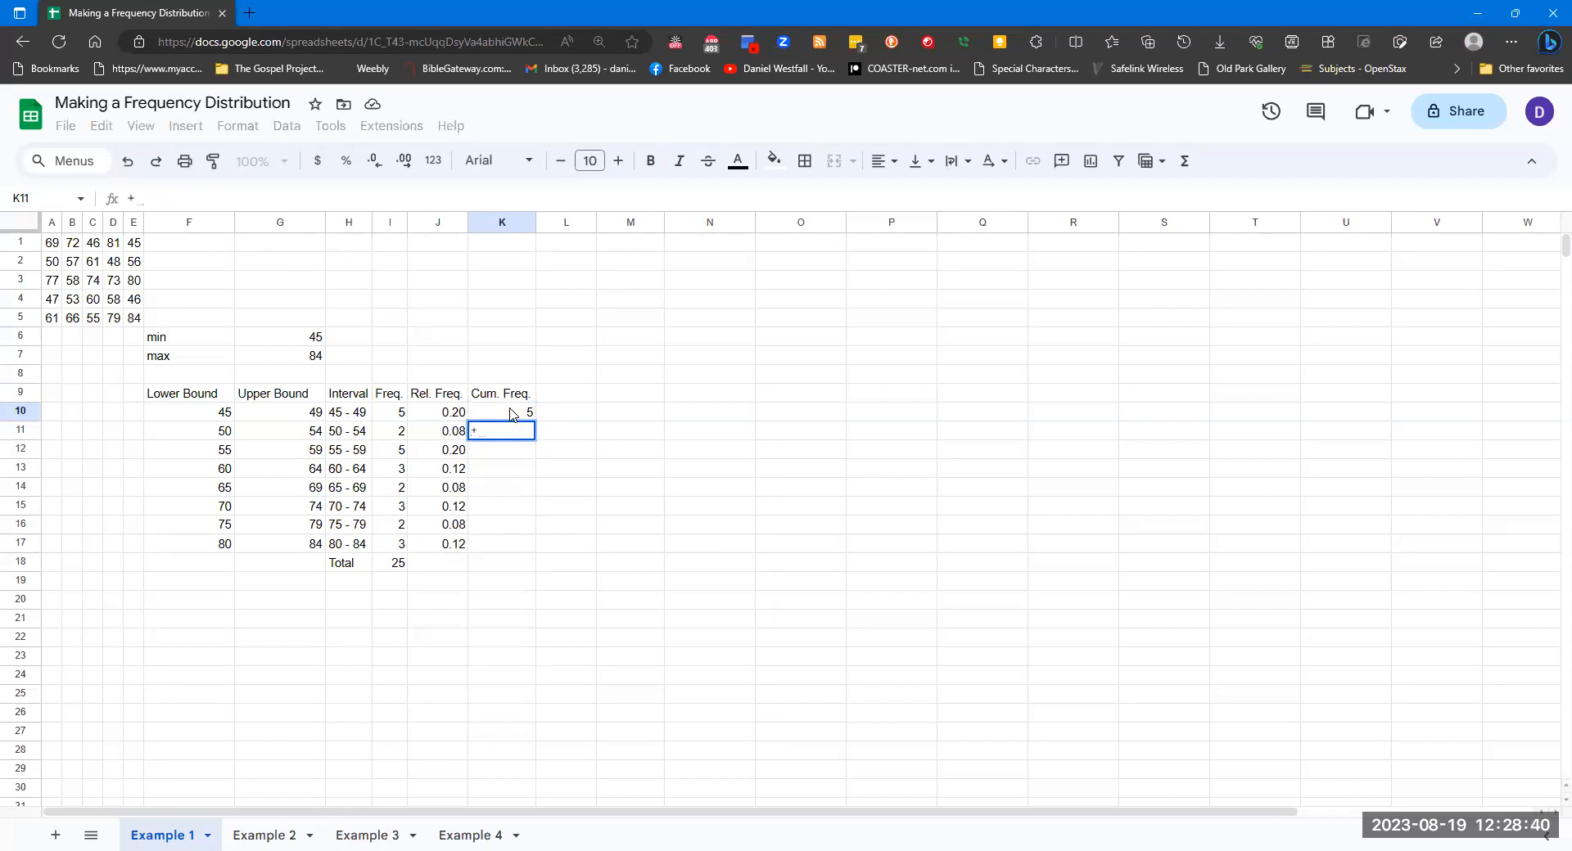
{"action": "key", "text": "BackSpace"}
Step: Calculate the cumulative frequency in K11 with =I11+K10 and fill the formula down through K17
{"action": "type", "text": "="}
{"action": "left_click", "coordinate": [401, 433]}
{"action": "type", "text": "+"}
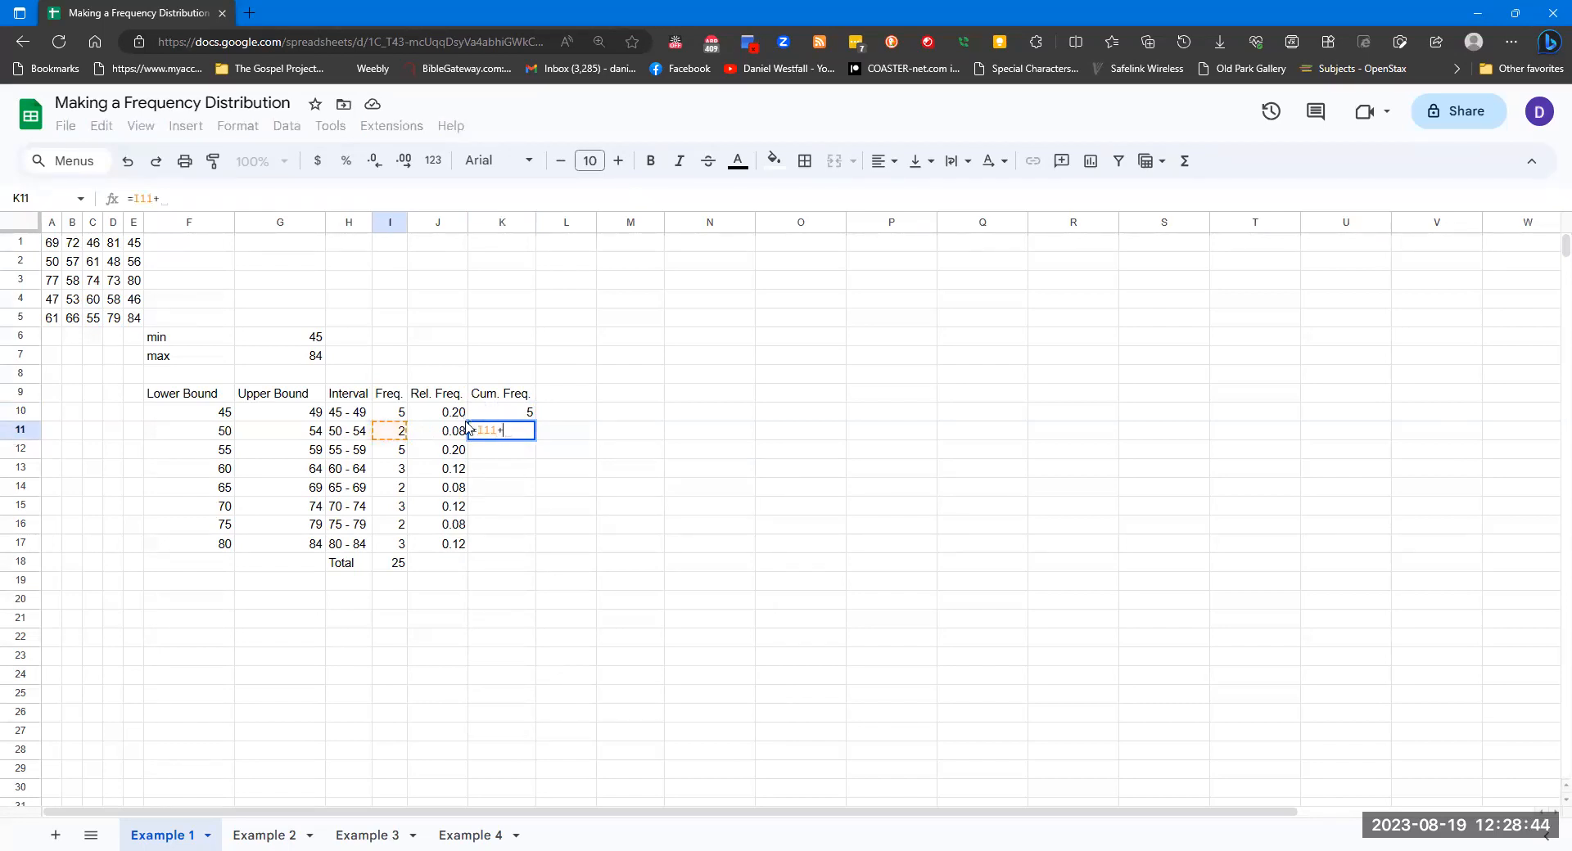
{"action": "left_click", "coordinate": [524, 418]}
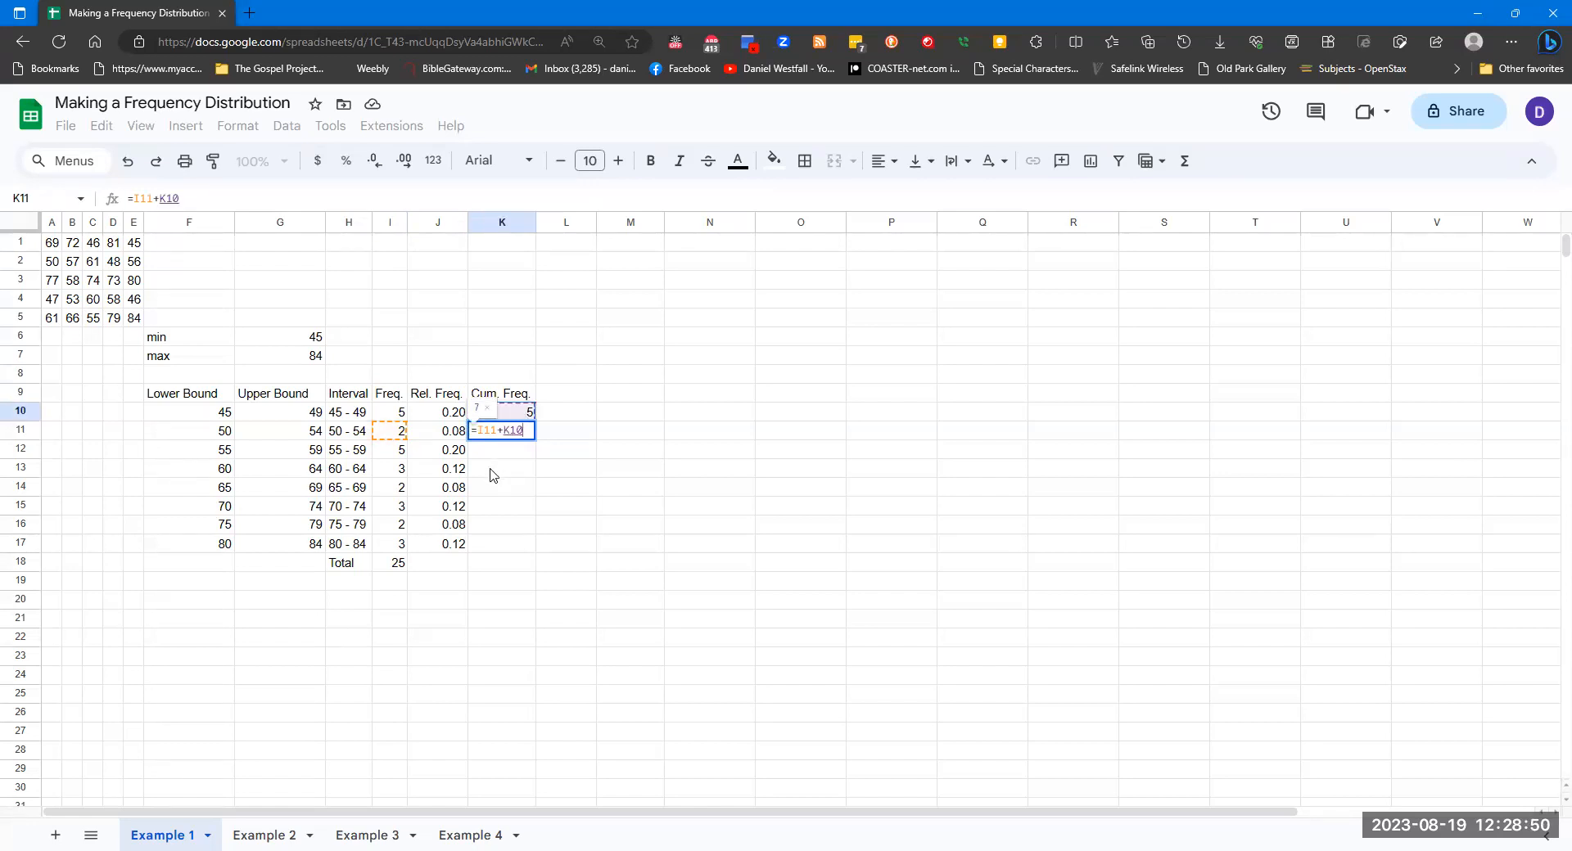
{"action": "key", "text": "Return"}
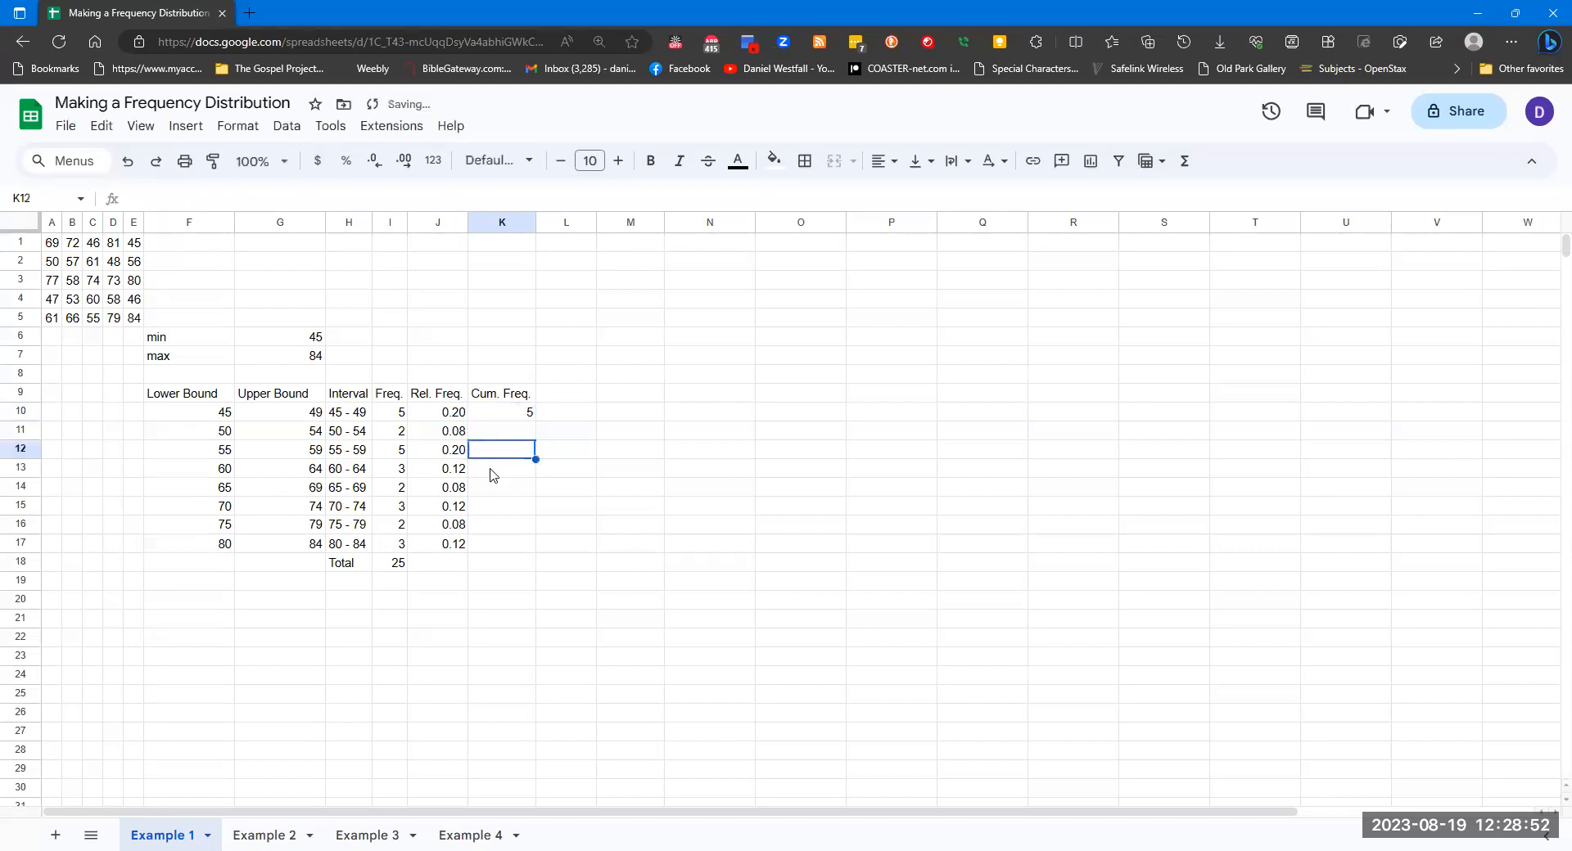
{"action": "left_click", "coordinate": [528, 432]}
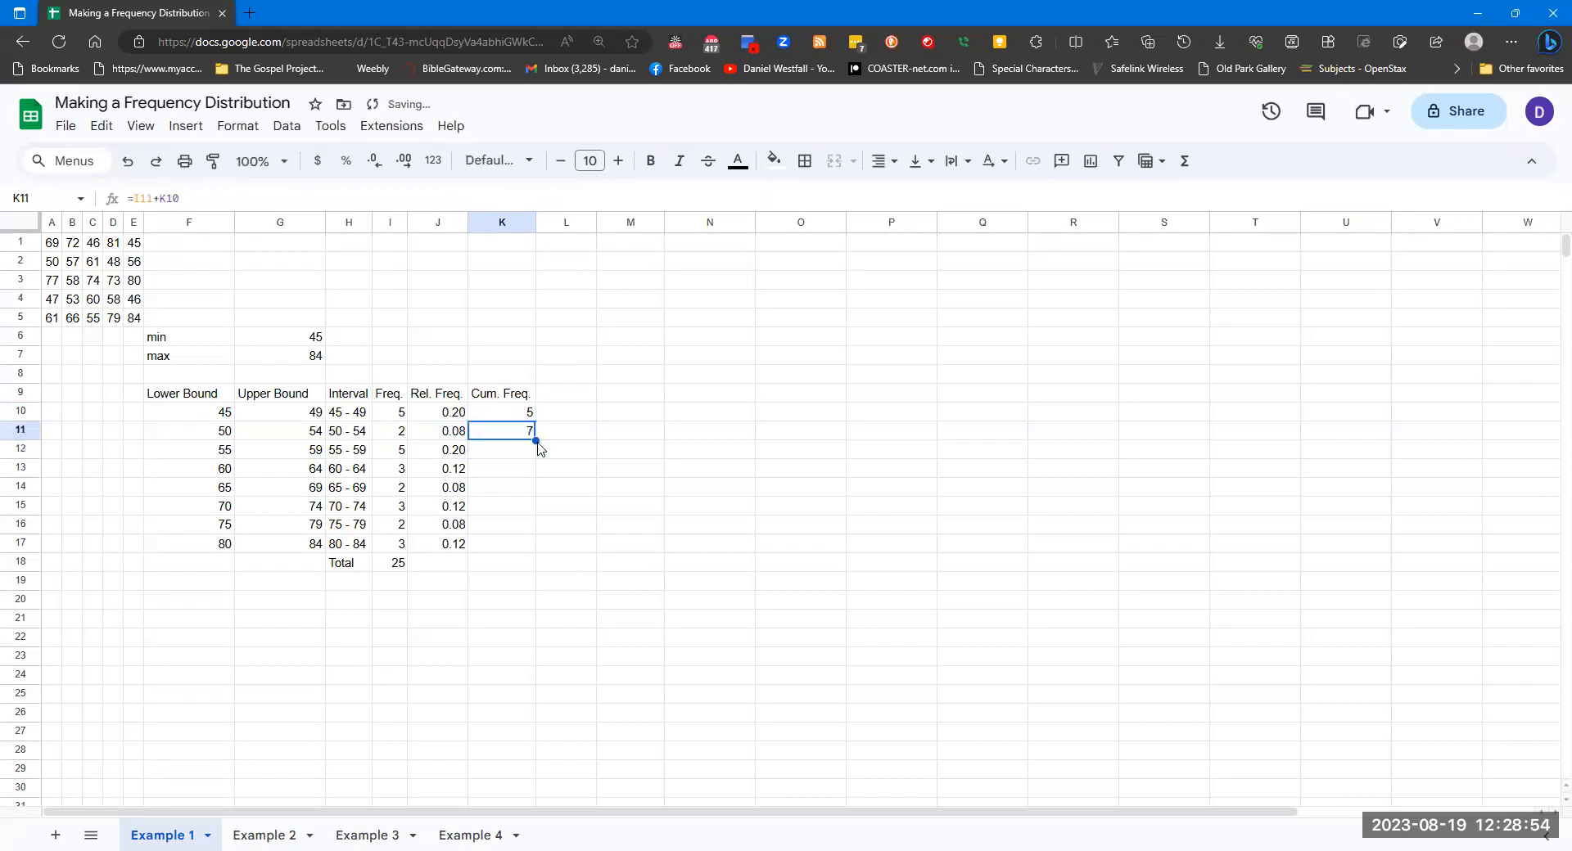
{"action": "left_click_drag", "start_coordinate": [537, 446], "coordinate": [529, 548]}
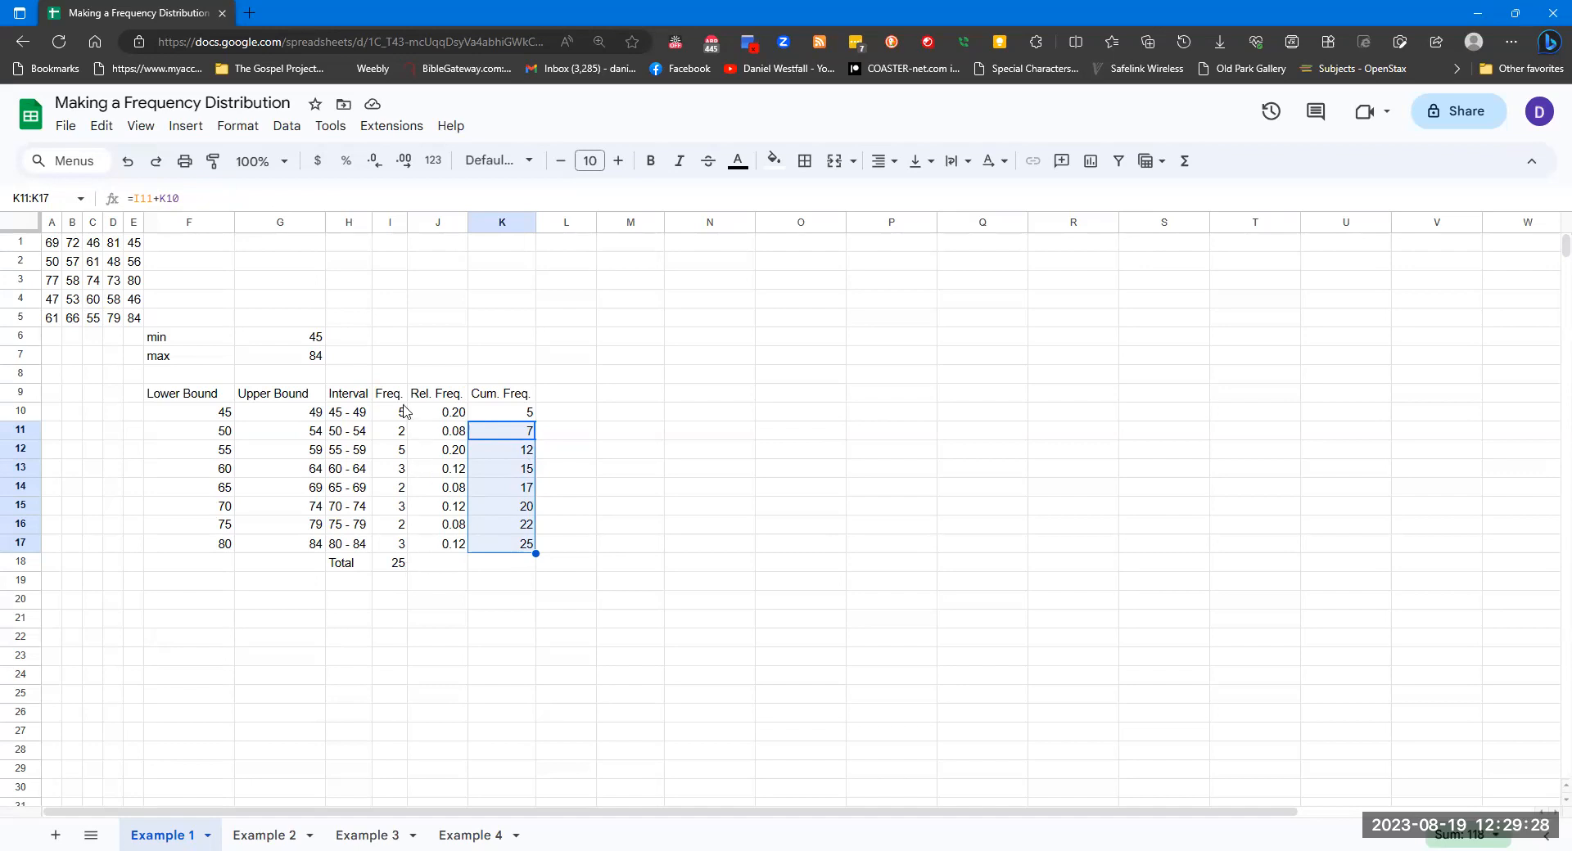
Step: Copy the total formula in I18 across to J18, and switch to the Example 2 sheet
{"action": "left_click", "coordinate": [398, 565]}
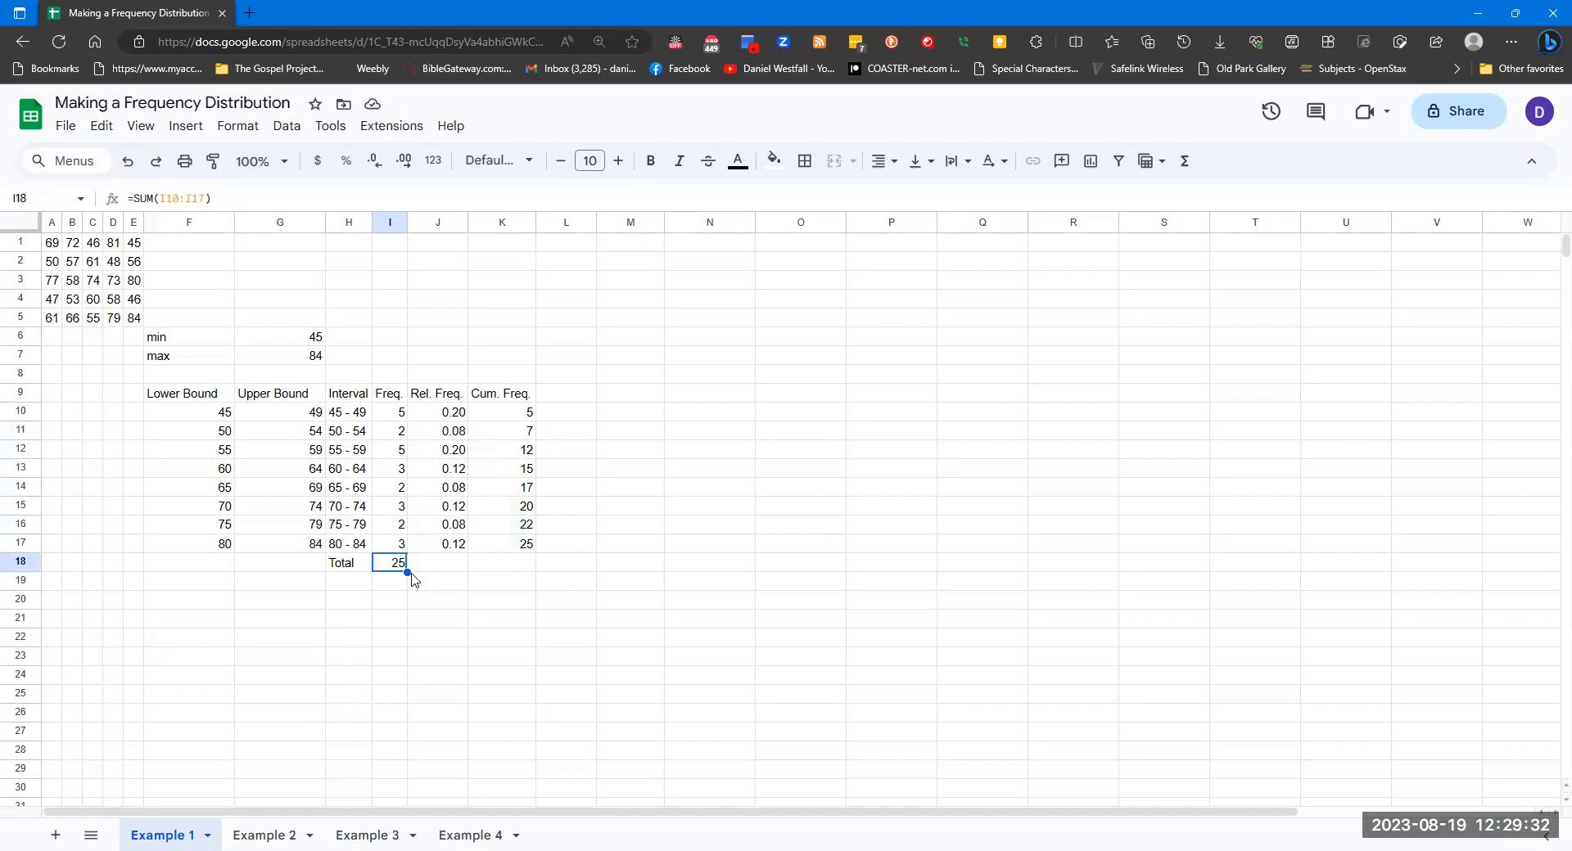
{"action": "left_click_drag", "start_coordinate": [408, 572], "coordinate": [455, 569]}
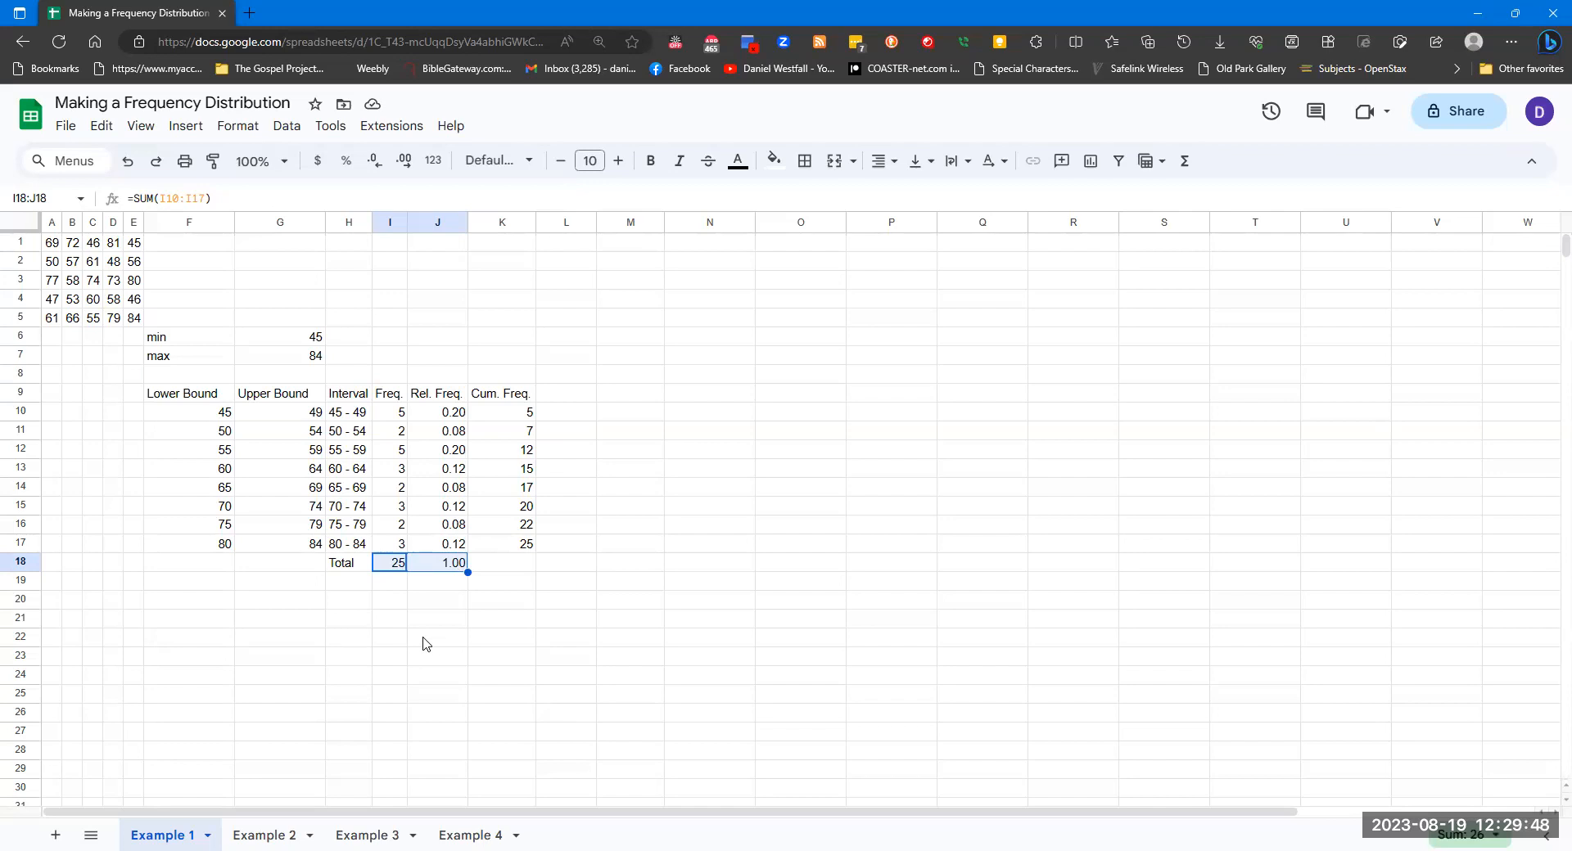
{"action": "left_click", "coordinate": [275, 833]}
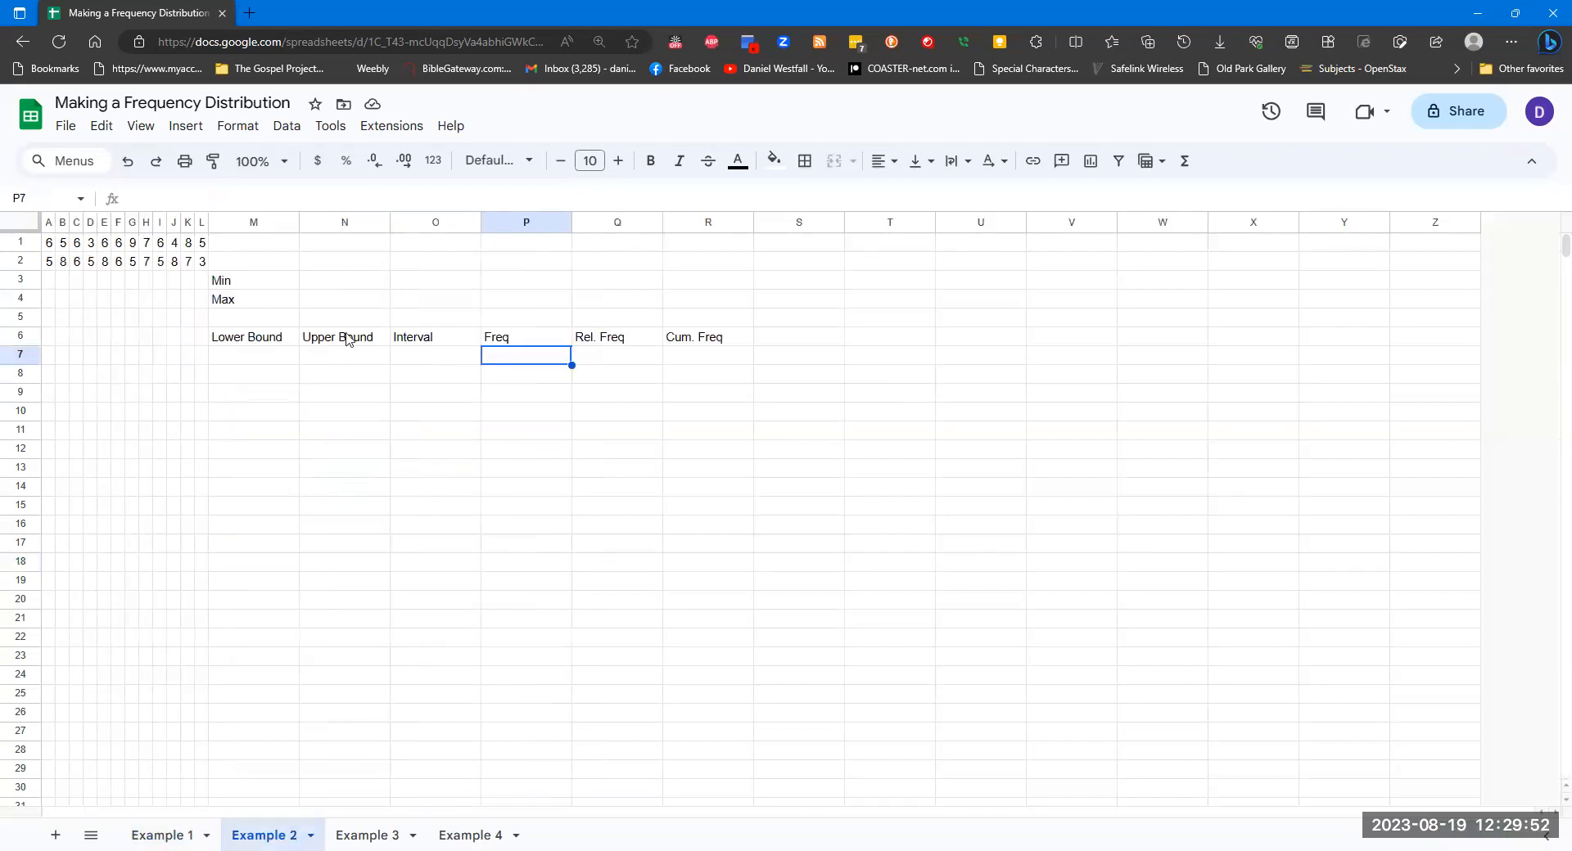
{"action": "left_click", "coordinate": [344, 282]}
{"action": "type", "text": "=MIN"}
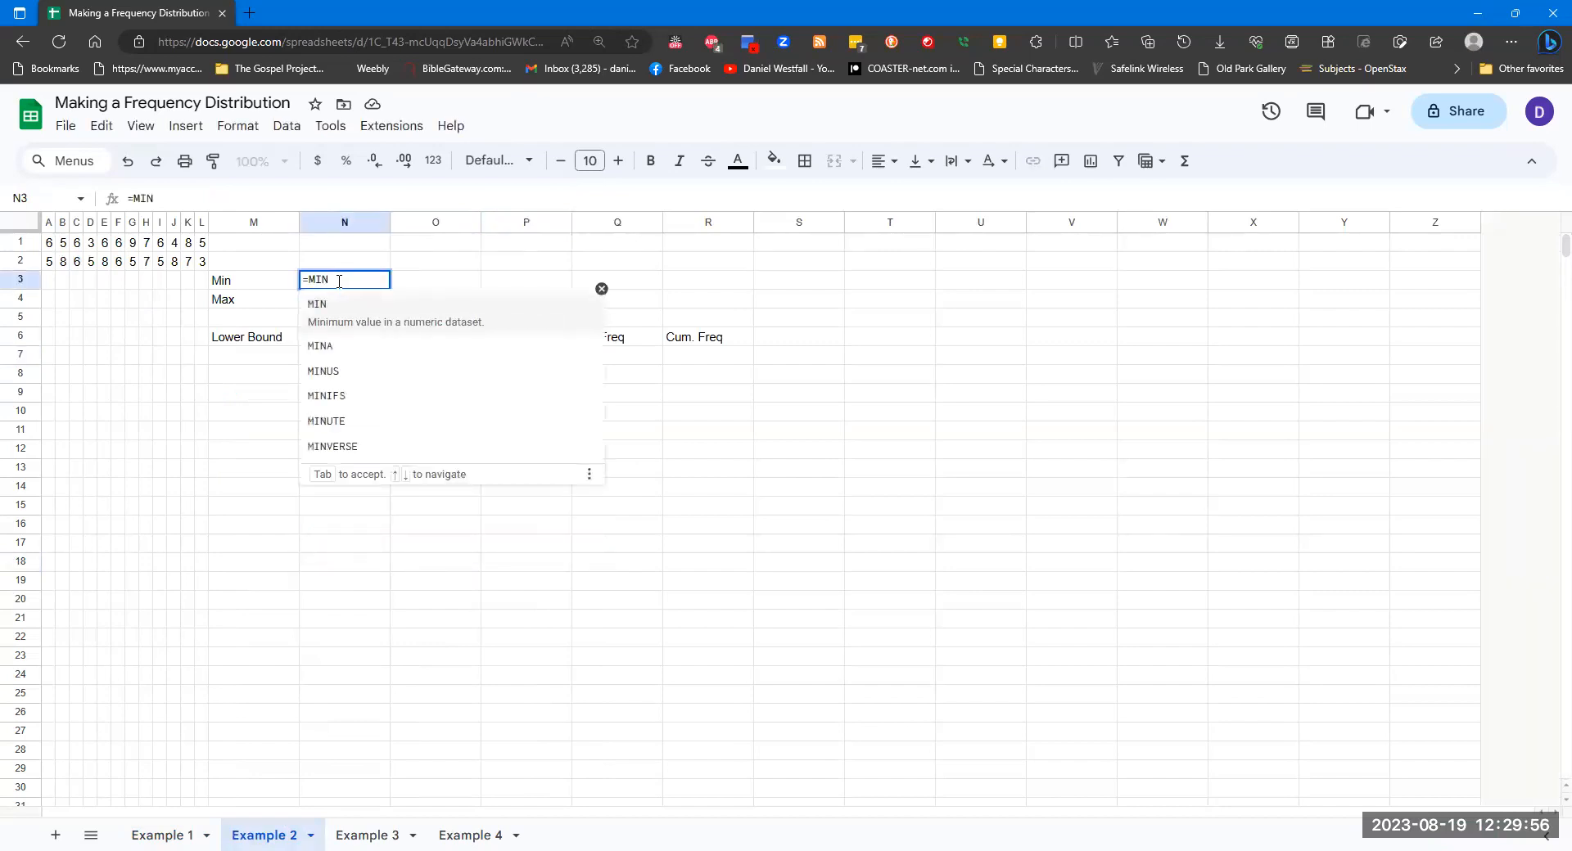
{"action": "left_click_drag", "start_coordinate": [49, 243], "coordinate": [202, 264]}
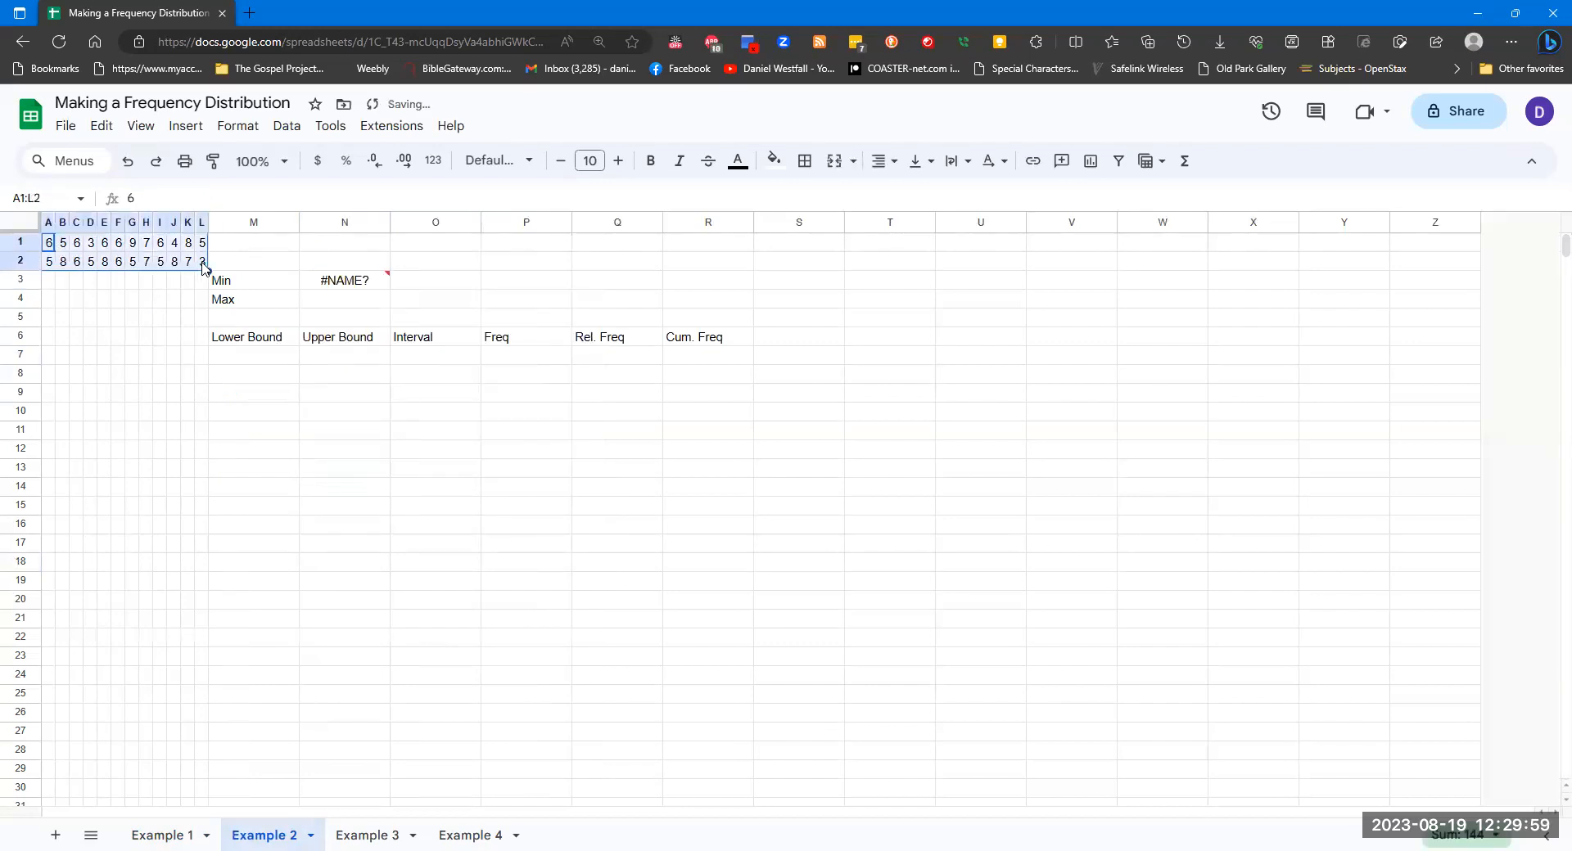
{"action": "left_click", "coordinate": [364, 284]}
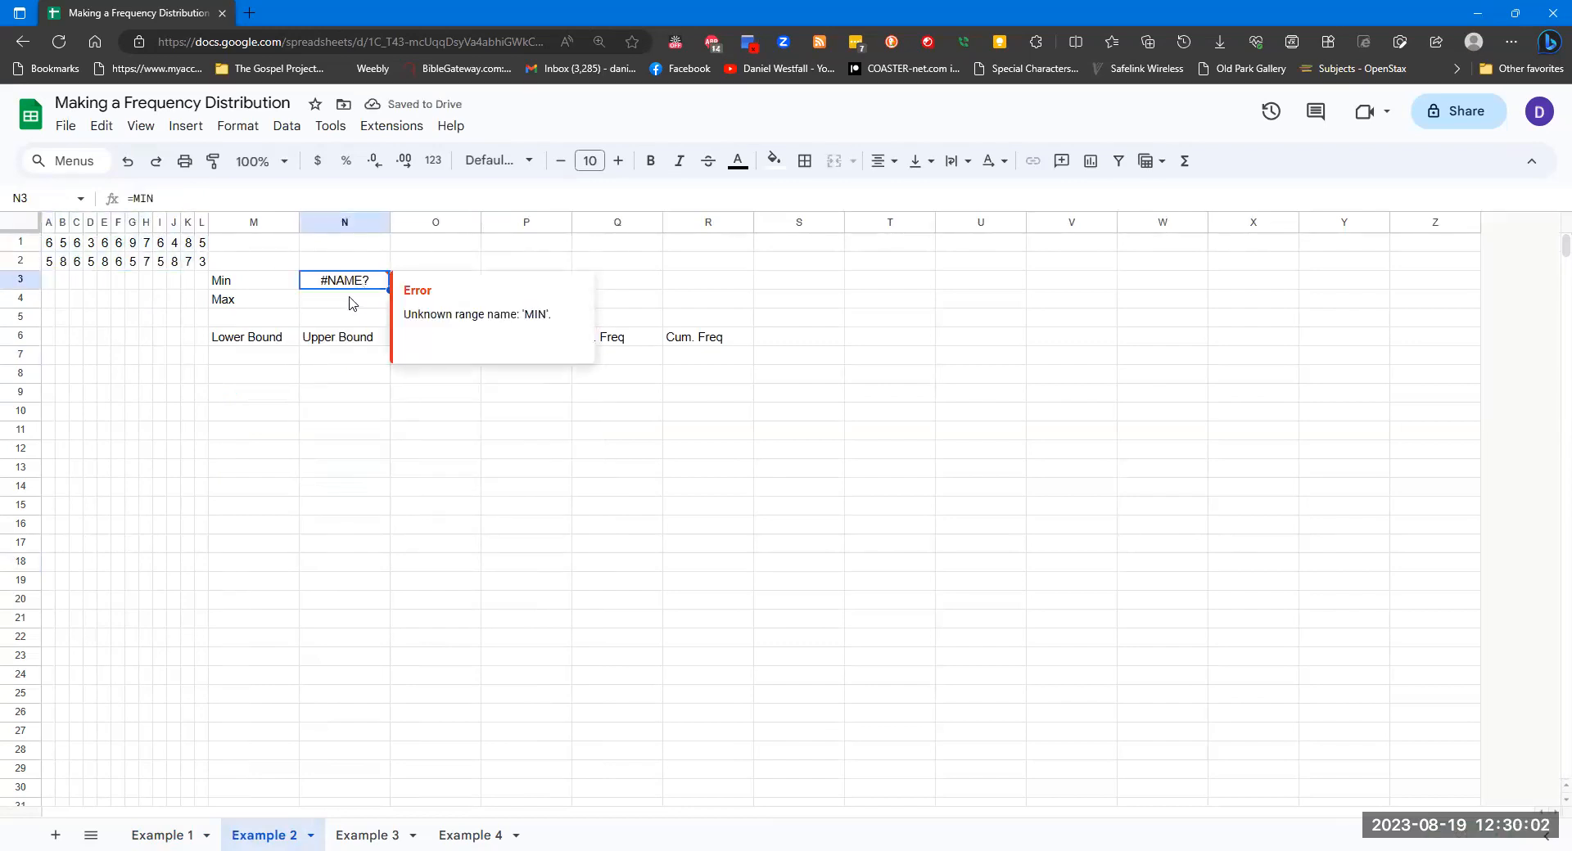
{"action": "key", "text": "Delete"}
Step: Enter =MIN(A1:L2) in N3 for the minimum and =MAX(A1:L2) in N4 for the maximum
{"action": "type", "text": "=min"}
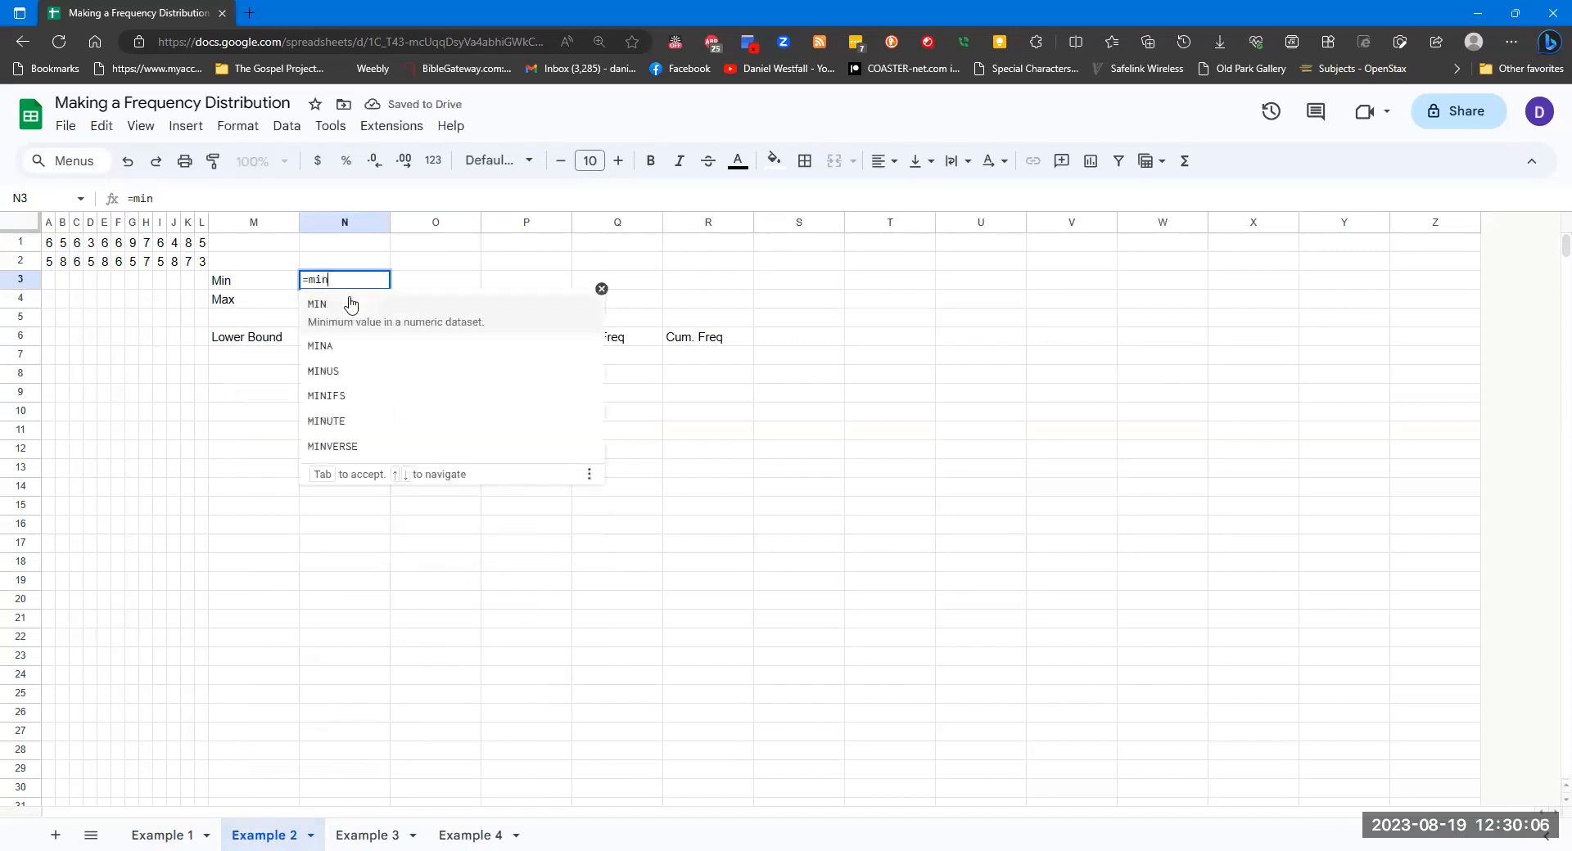
{"action": "key", "text": "Tab"}
{"action": "left_click_drag", "start_coordinate": [51, 244], "coordinate": [202, 267]}
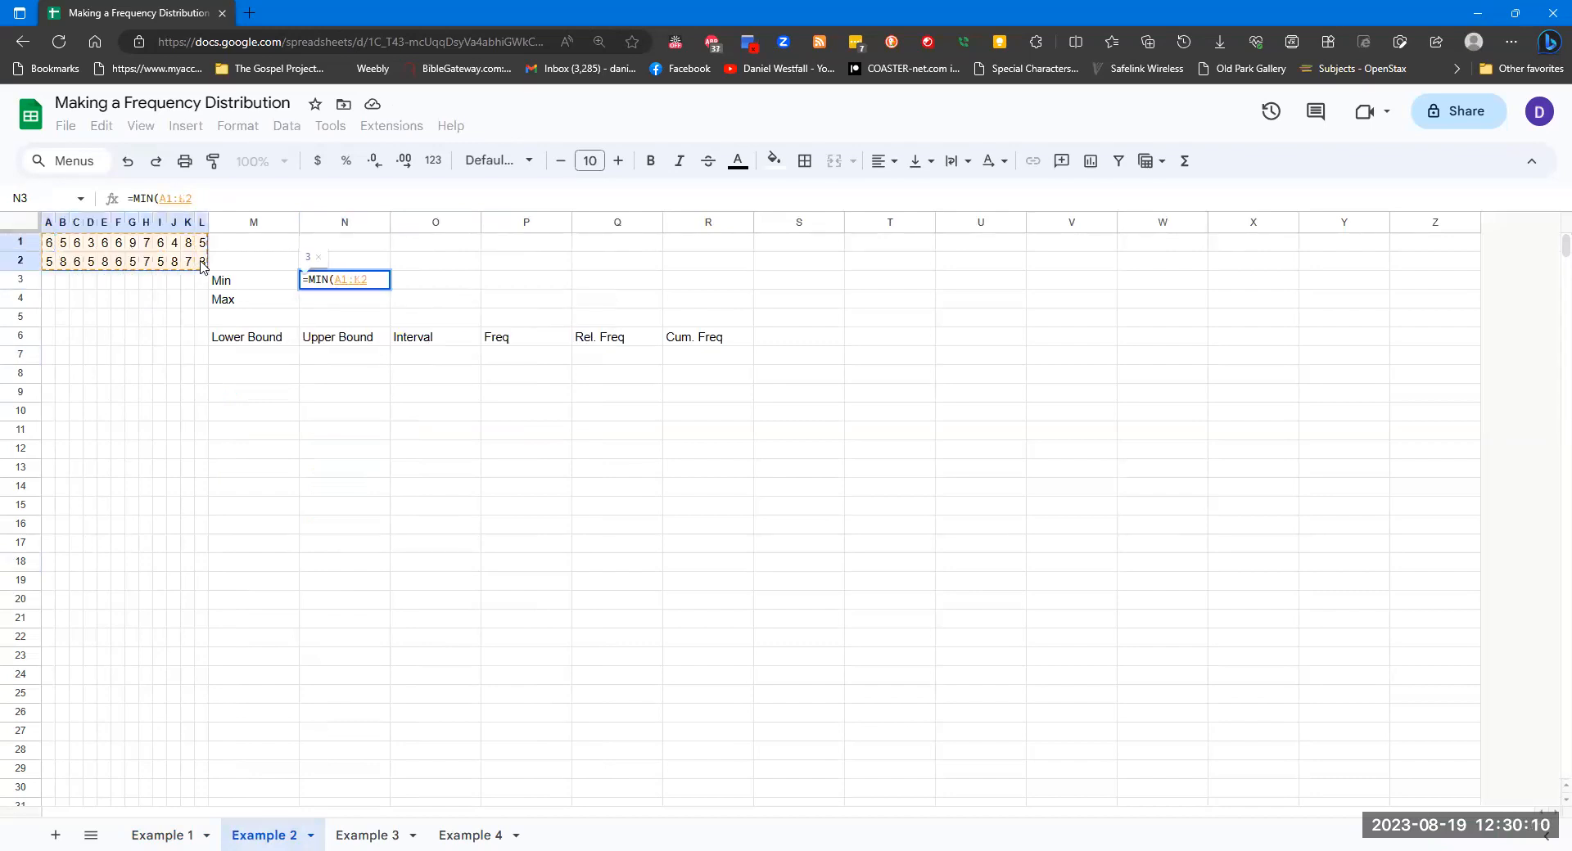
{"action": "type", "text": ")"}
{"action": "key", "text": "Return"}
{"action": "type", "text": "=MAX("}
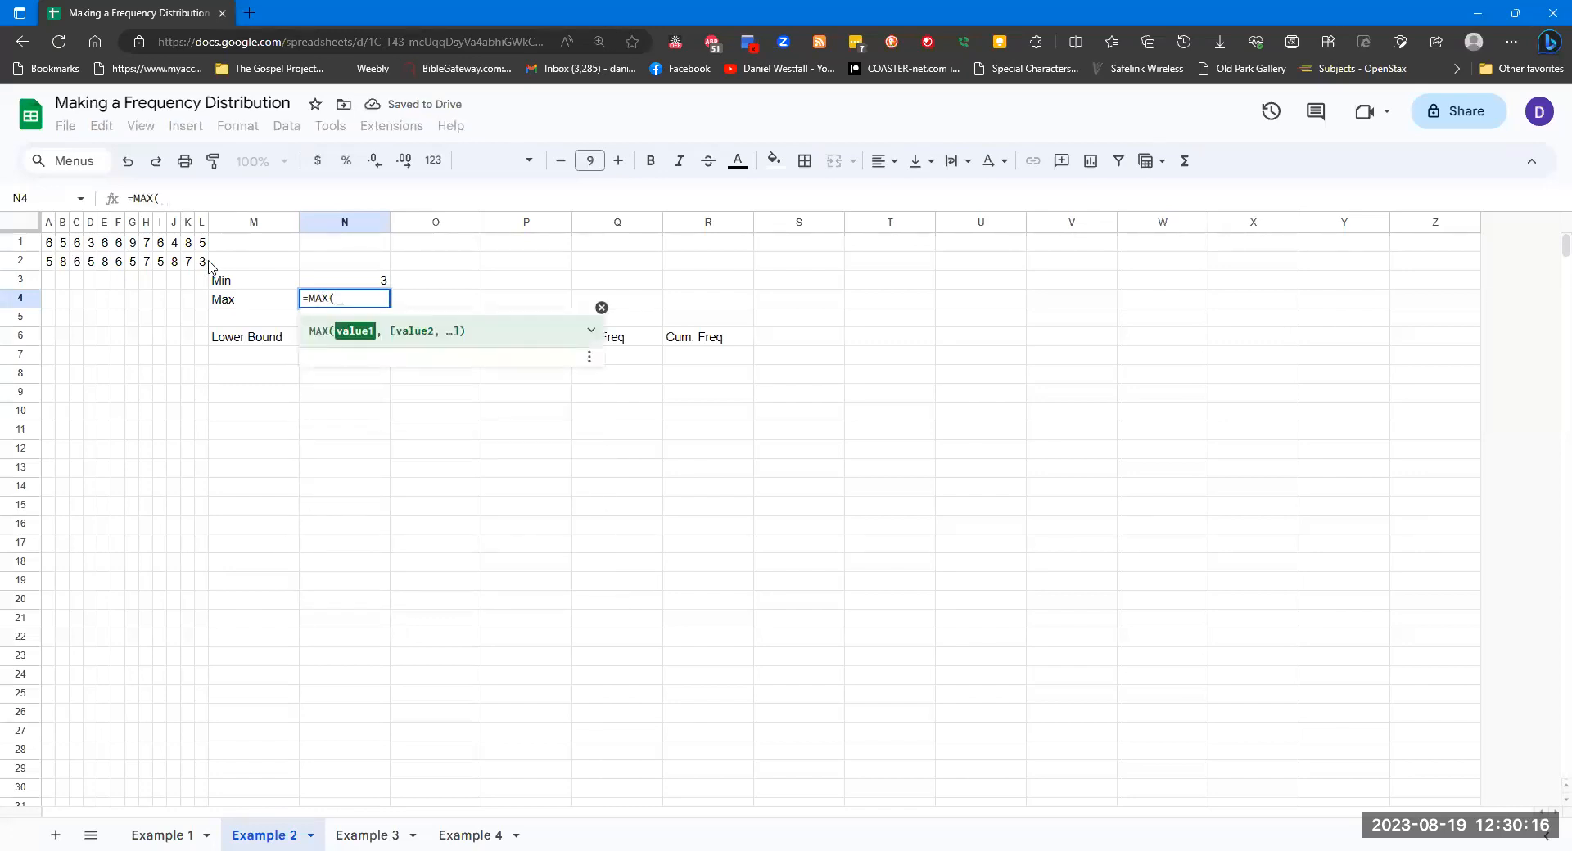
{"action": "left_click_drag", "start_coordinate": [49, 244], "coordinate": [204, 267]}
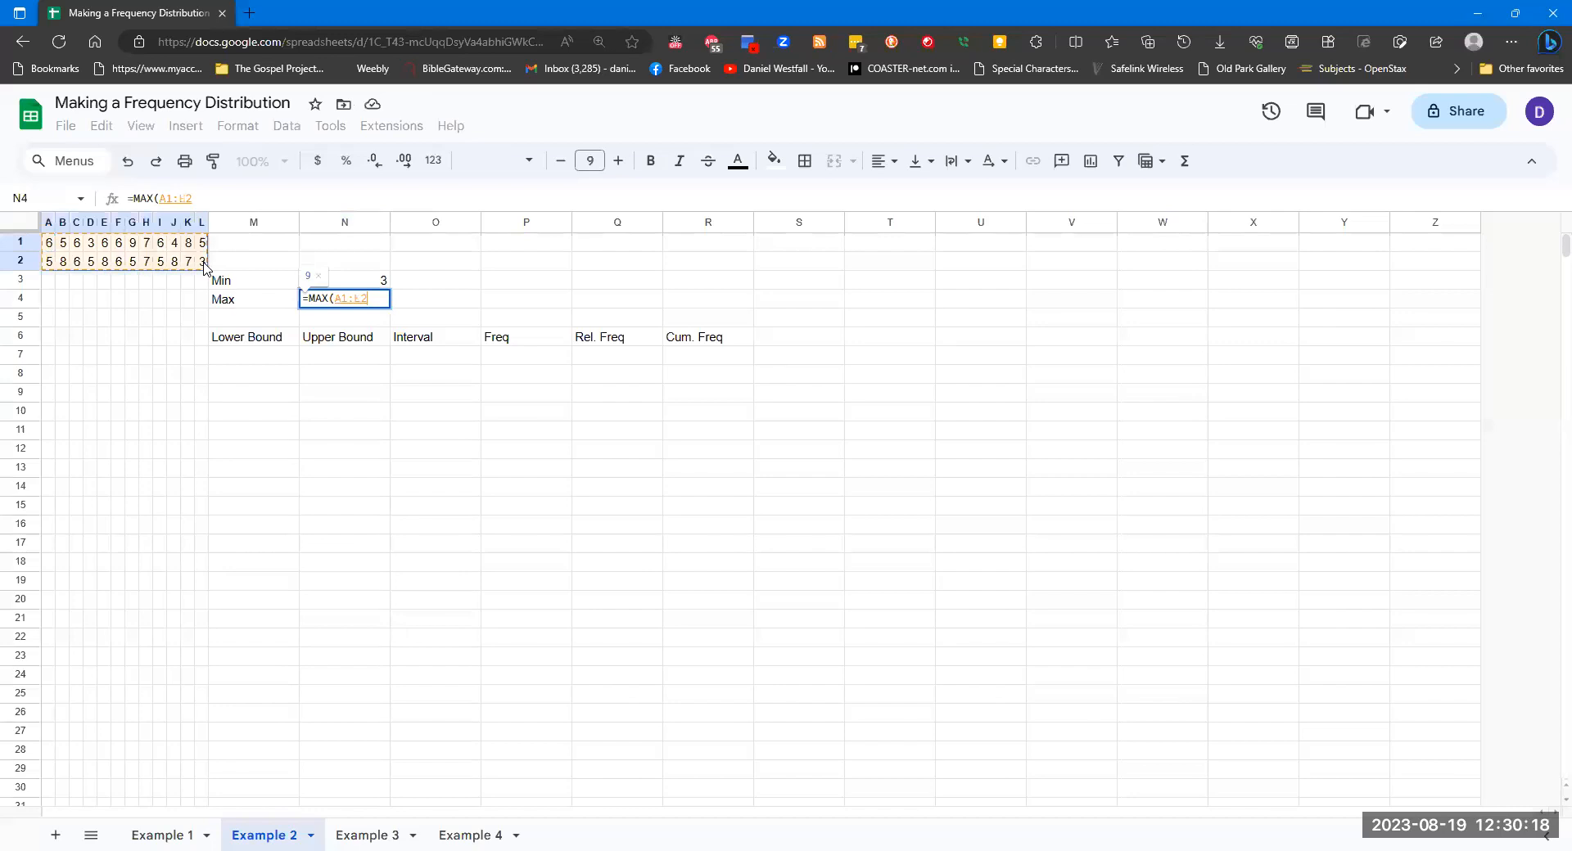
{"action": "key", "text": "Return"}
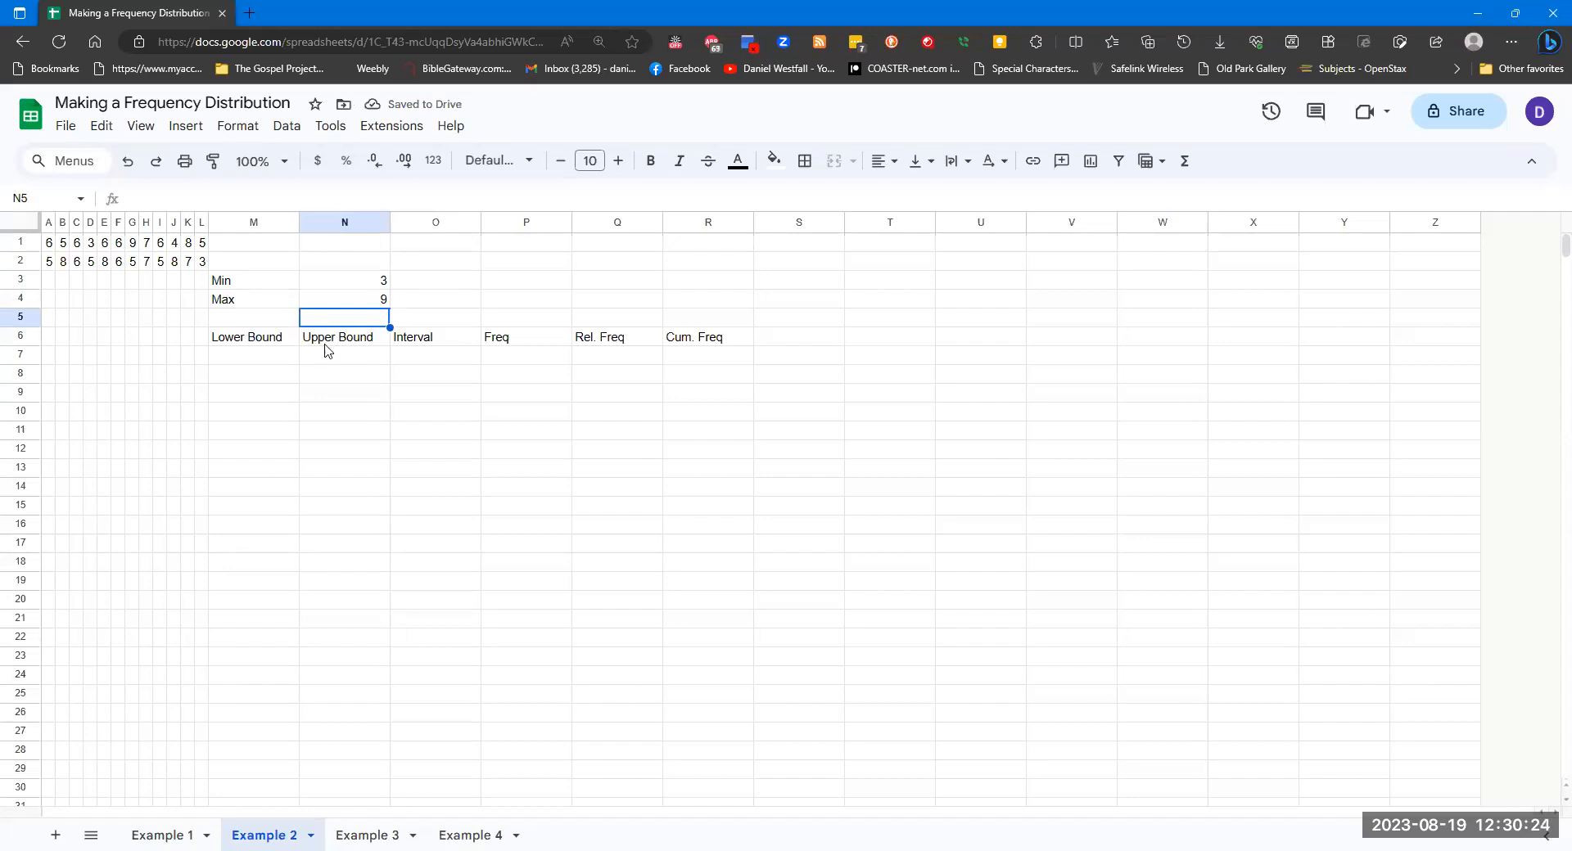
Step: Enter the first two lower bounds, 3 in M7 and 5 in M8
{"action": "left_click", "coordinate": [261, 356]}
{"action": "type", "text": "3"}
{"action": "key", "text": "Return"}
{"action": "type", "text": "5"}
{"action": "key", "text": "Return"}
Step: Enter upper bounds 4 in N7 and 6 in N8, and fill both bound columns down through row 10
{"action": "left_click", "coordinate": [336, 357]}
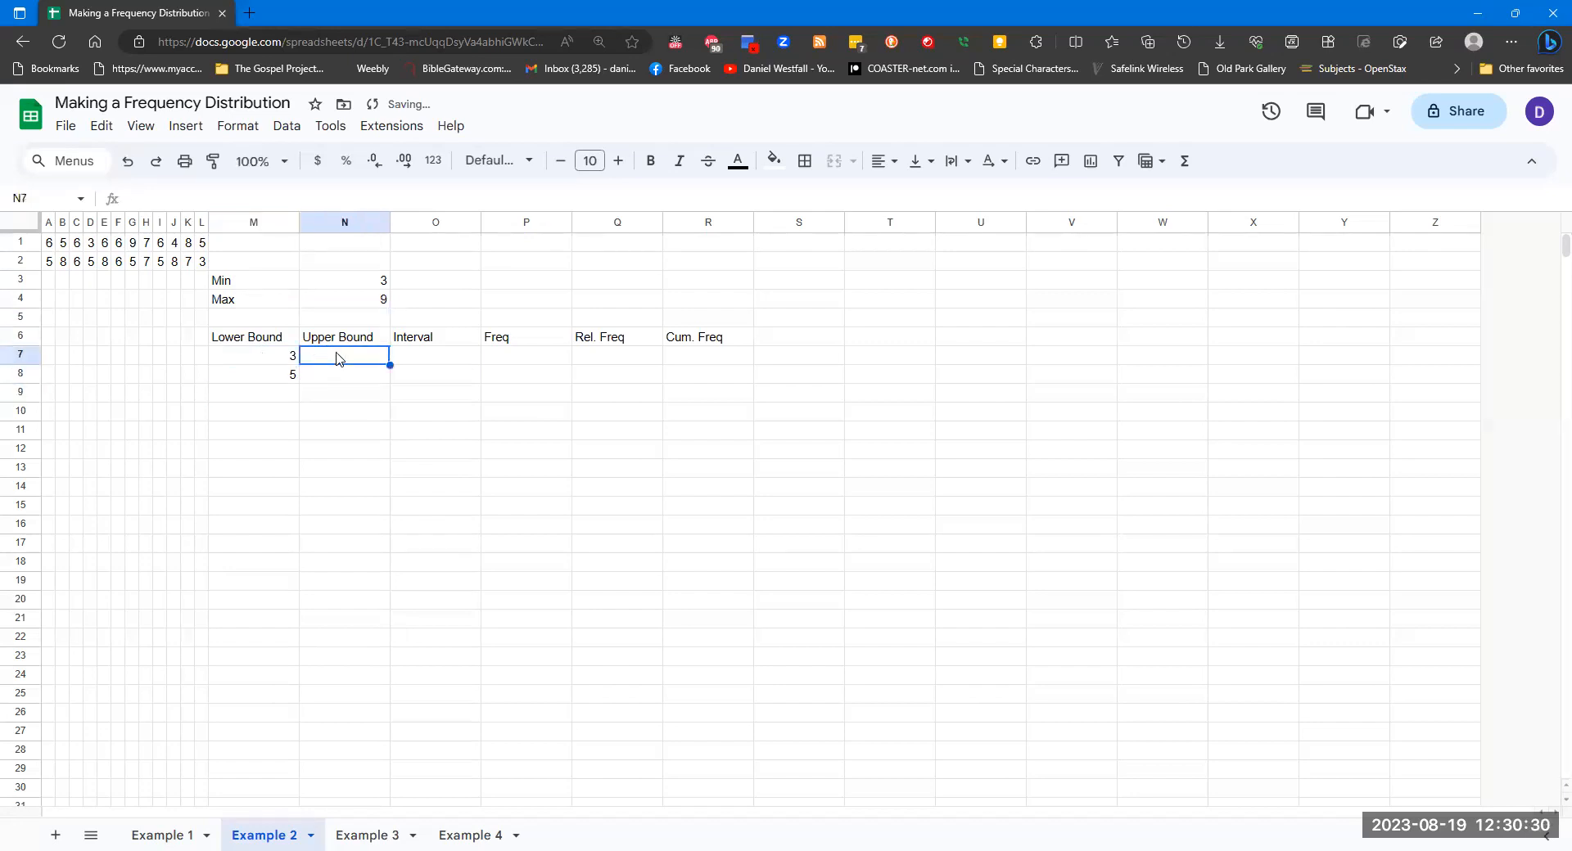
{"action": "type", "text": "4"}
{"action": "key", "text": "Return"}
{"action": "type", "text": "6"}
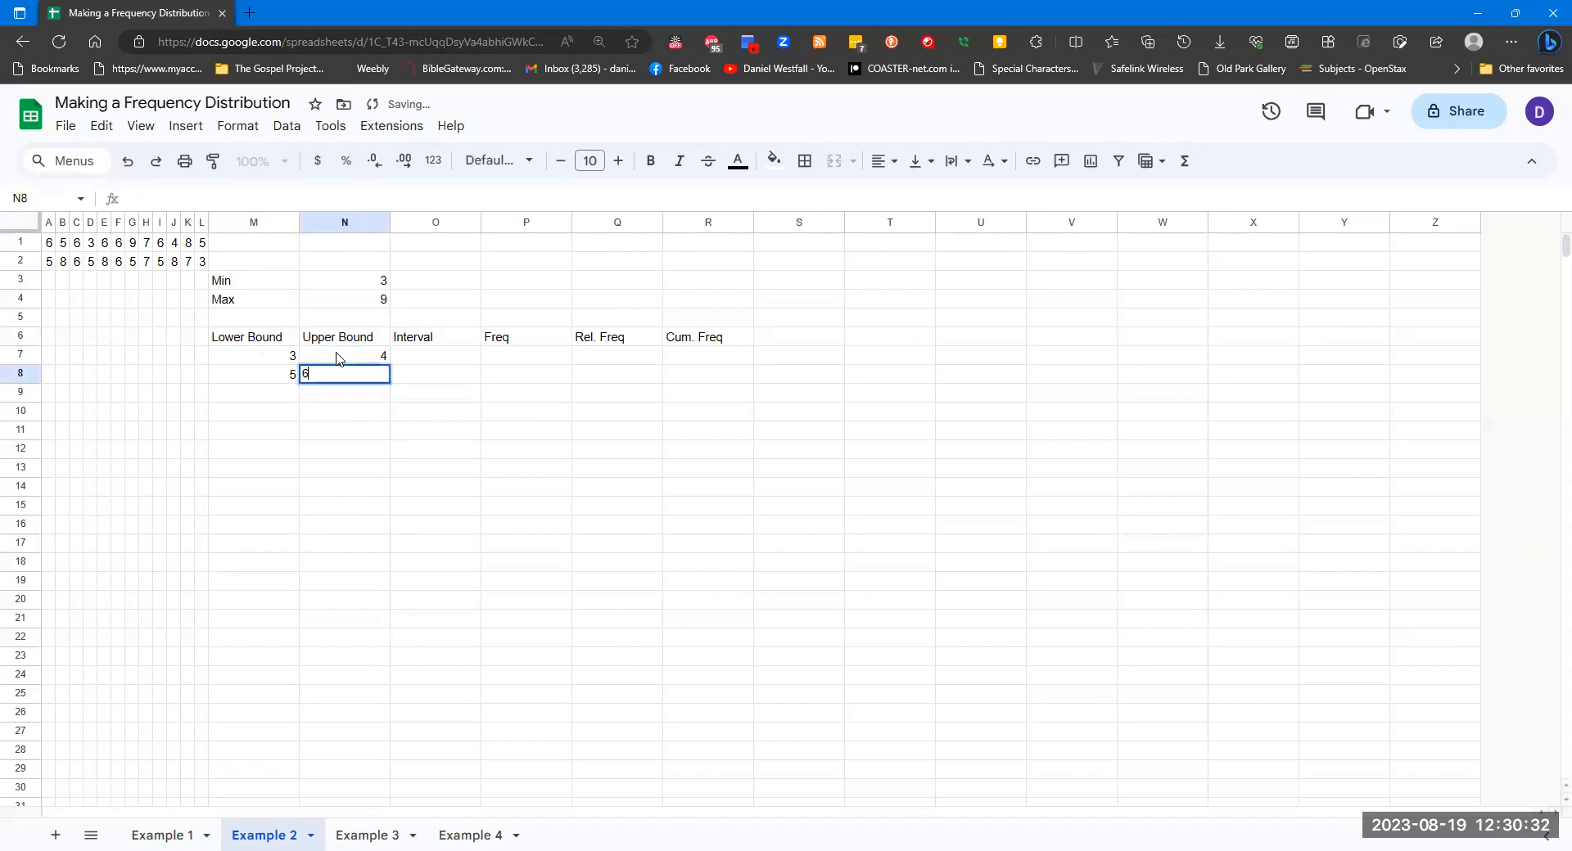
{"action": "key", "text": "Return"}
{"action": "left_click_drag", "start_coordinate": [270, 355], "coordinate": [391, 415]}
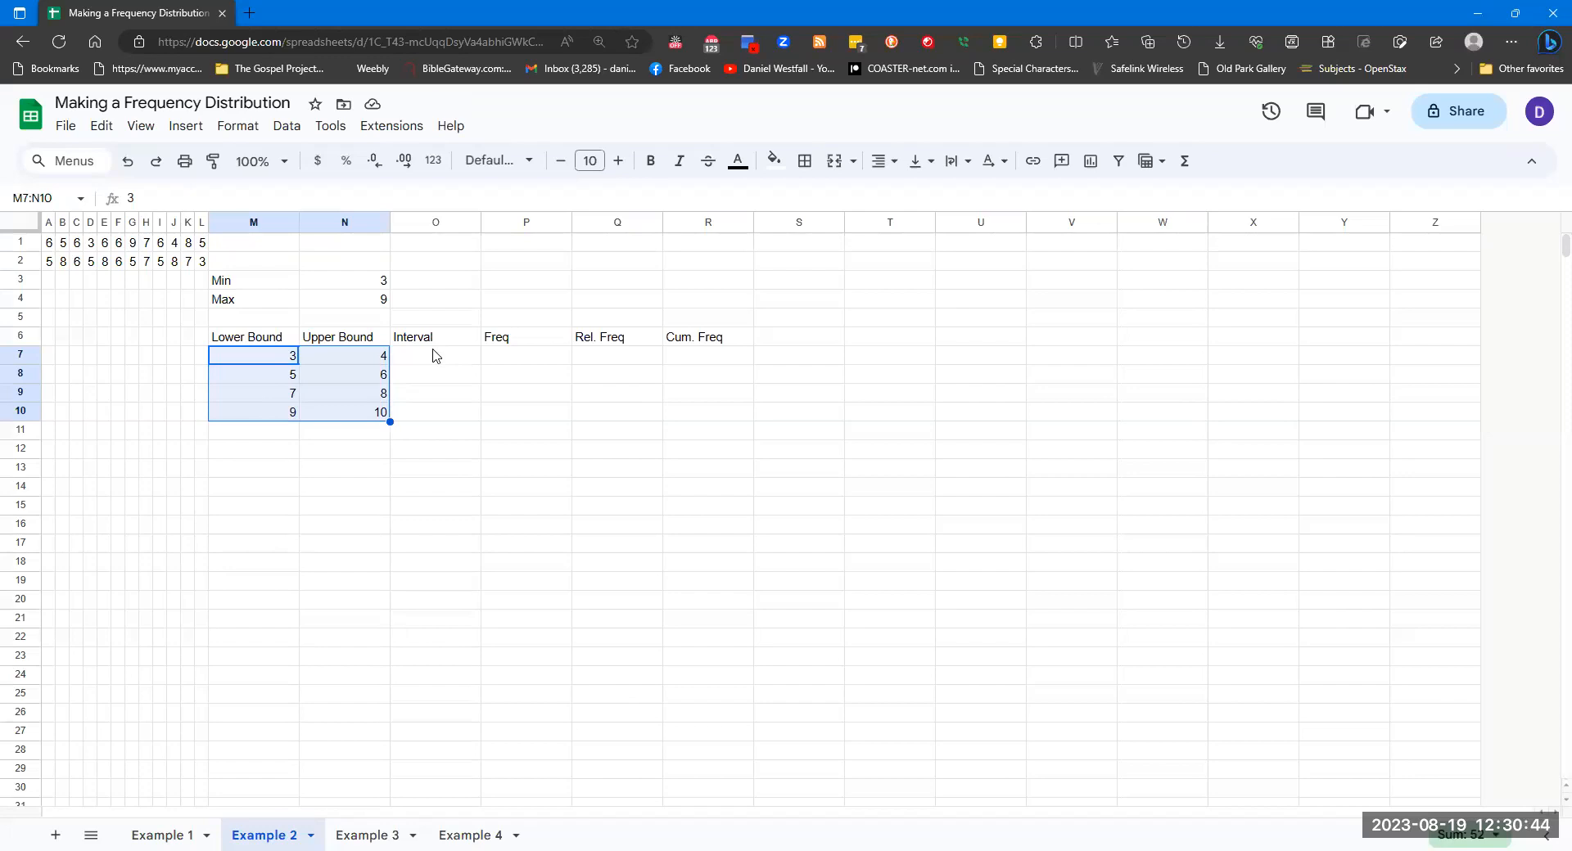
Step: Delete the Interval column (column O) from the Example 2 table
{"action": "left_click", "coordinate": [428, 222]}
{"action": "right_click", "coordinate": [445, 316]}
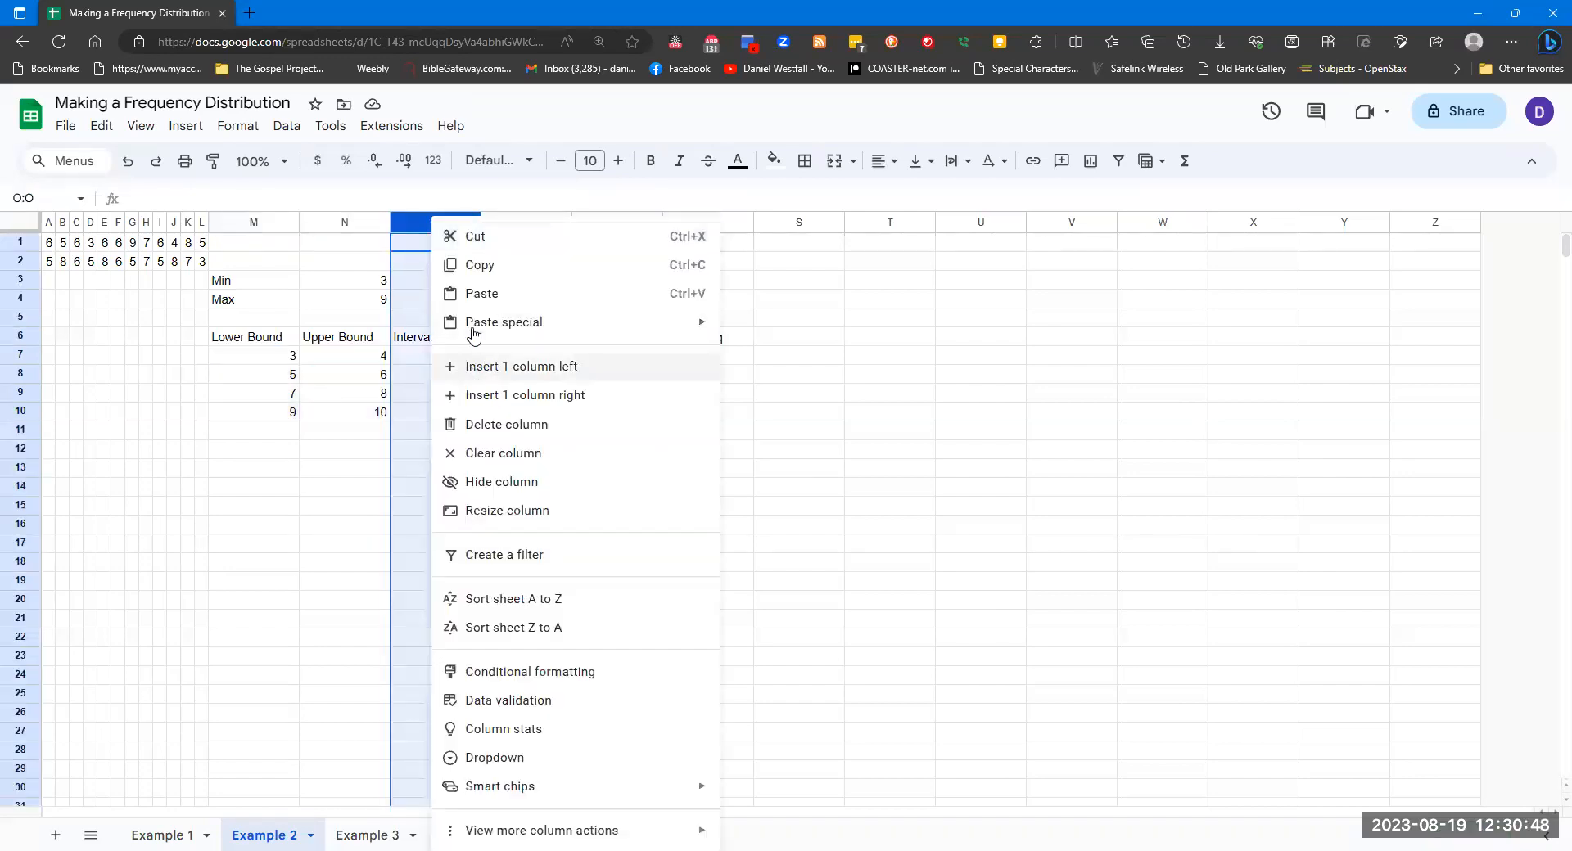
{"action": "left_click", "coordinate": [504, 425]}
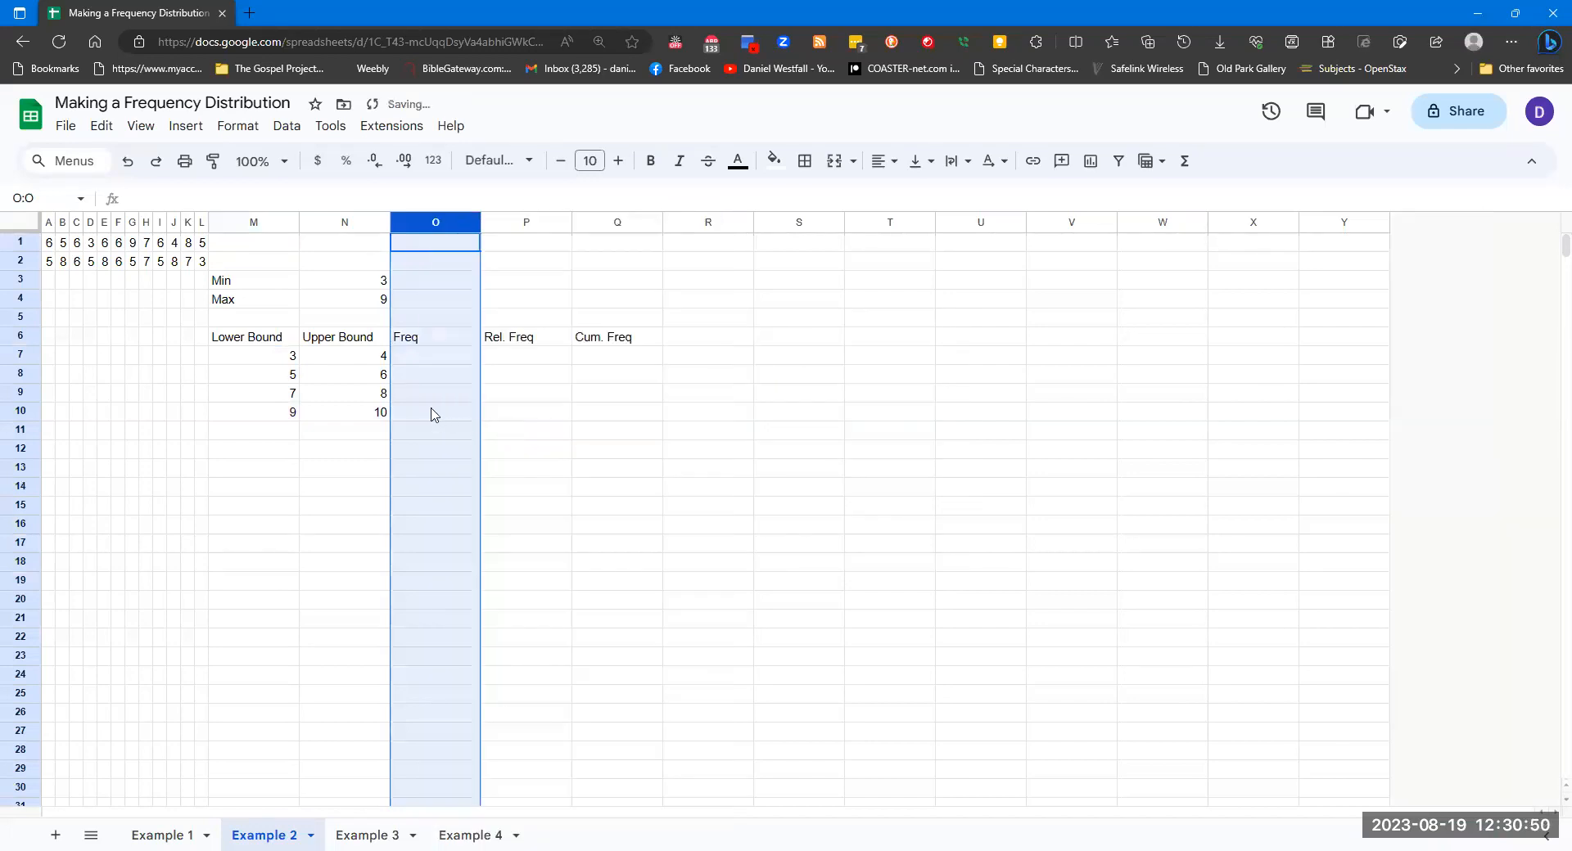
Step: Start a COUNTIFS formula in O7 with the absolute range $A$1:$L$2 and the first criterion ">=" &M7
{"action": "left_click", "coordinate": [432, 362]}
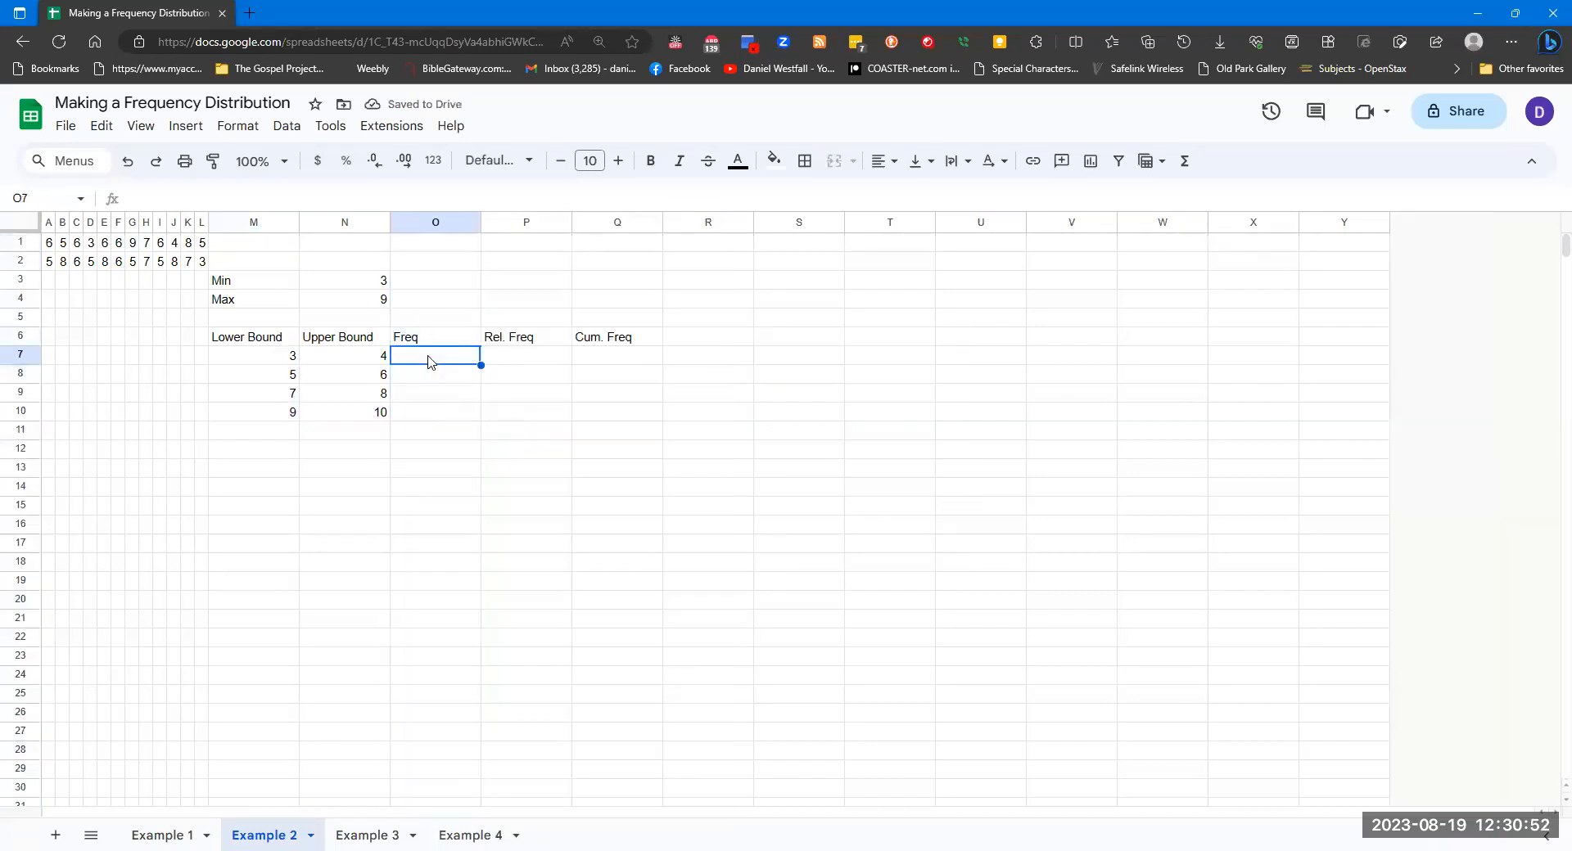
{"action": "type", "text": "="}
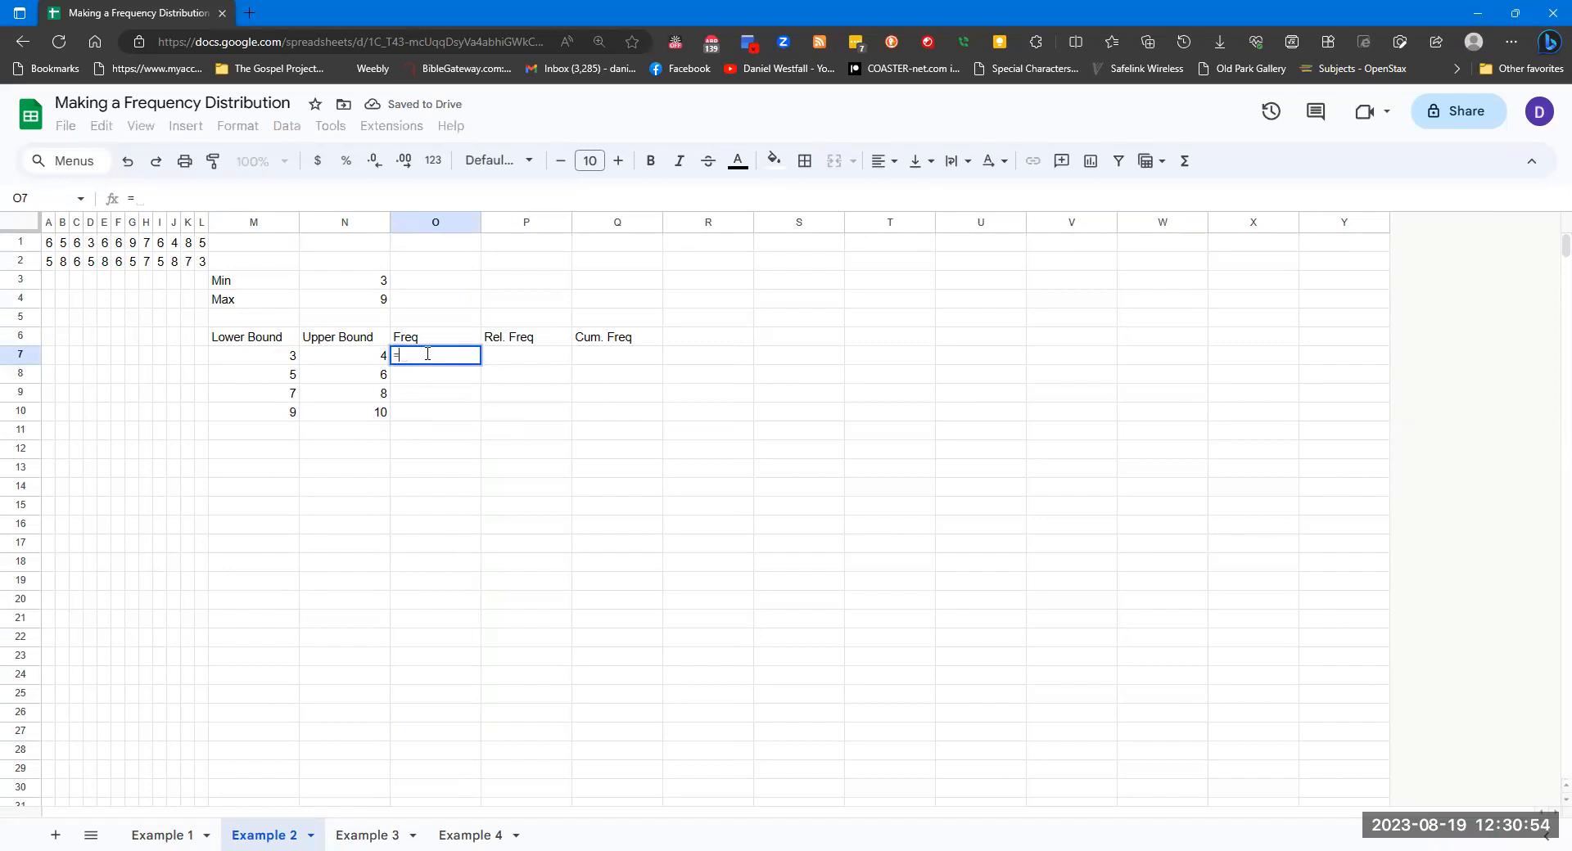
{"action": "type", "text": "countifs("}
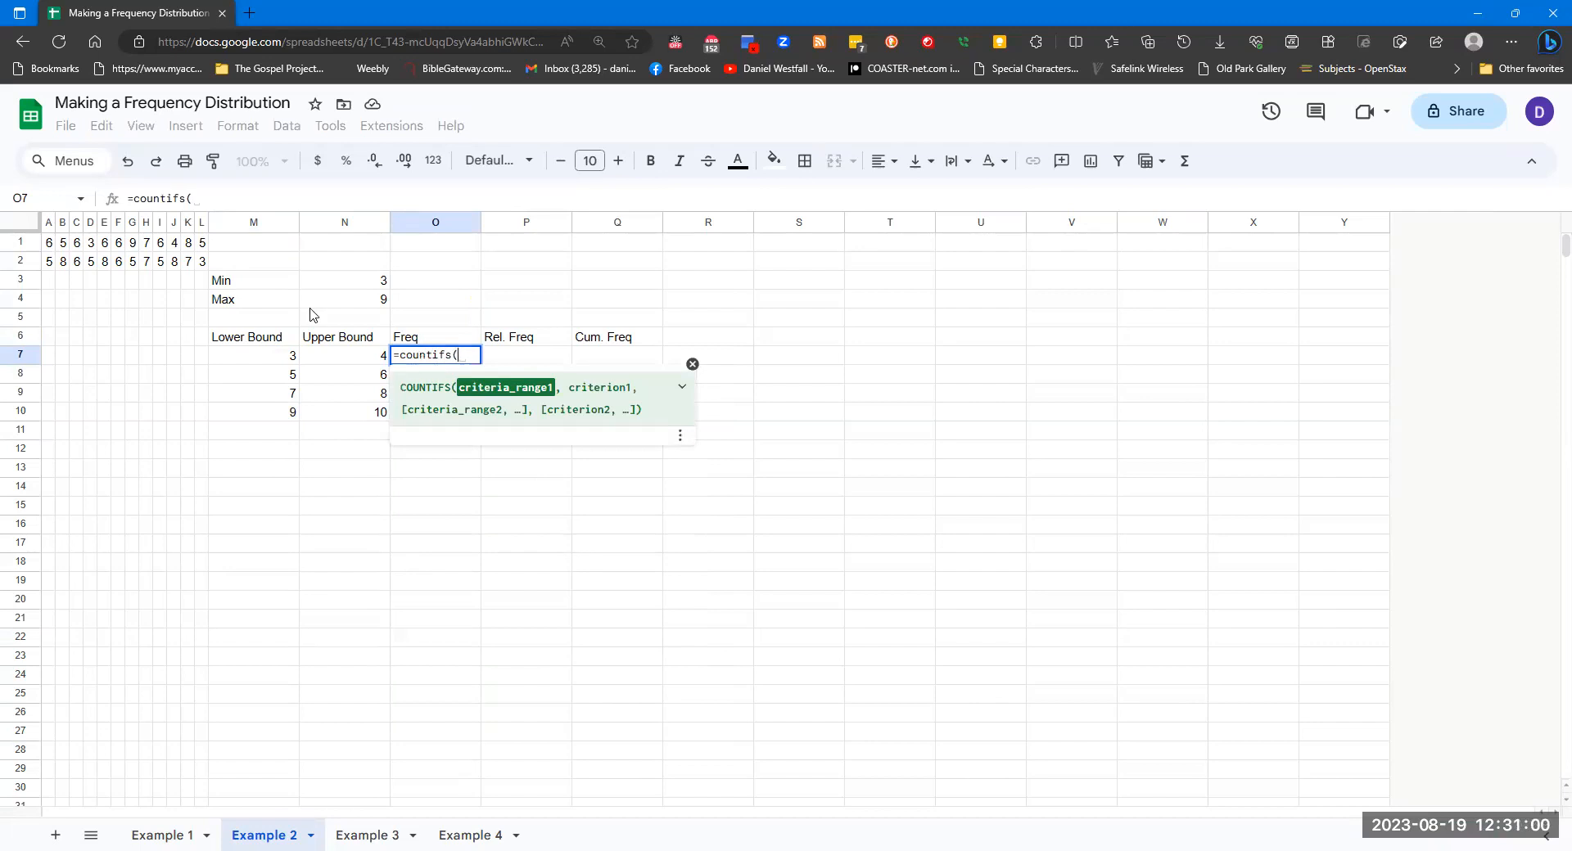
{"action": "left_click_drag", "start_coordinate": [49, 242], "coordinate": [199, 262]}
{"action": "type", "text": ","}
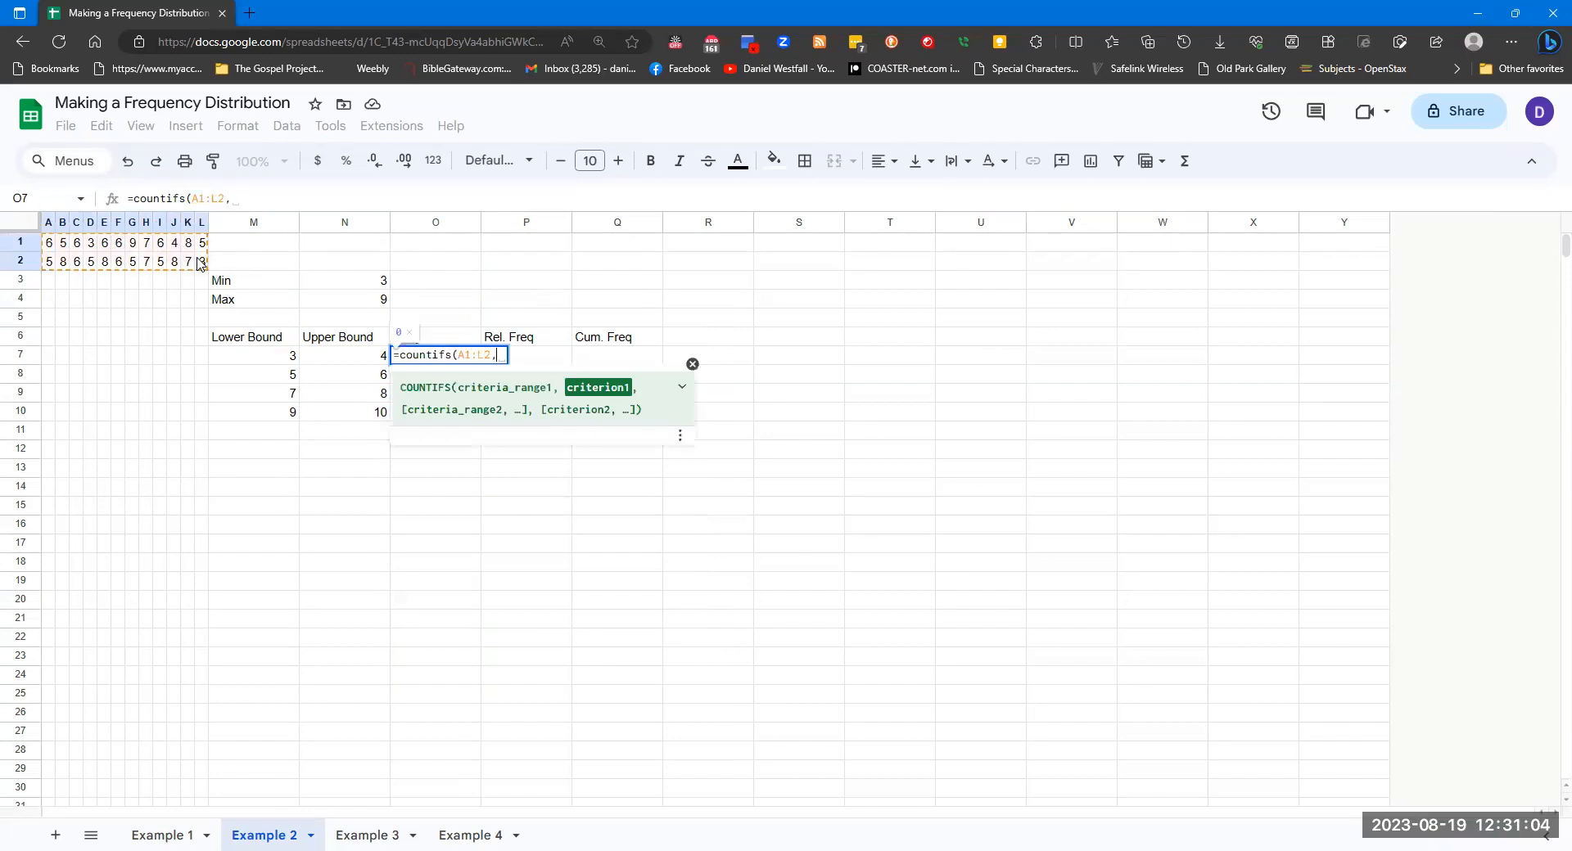
{"action": "key", "text": "BackSpace"}
{"action": "key", "text": "F4"}
{"action": "type", "text": ","}
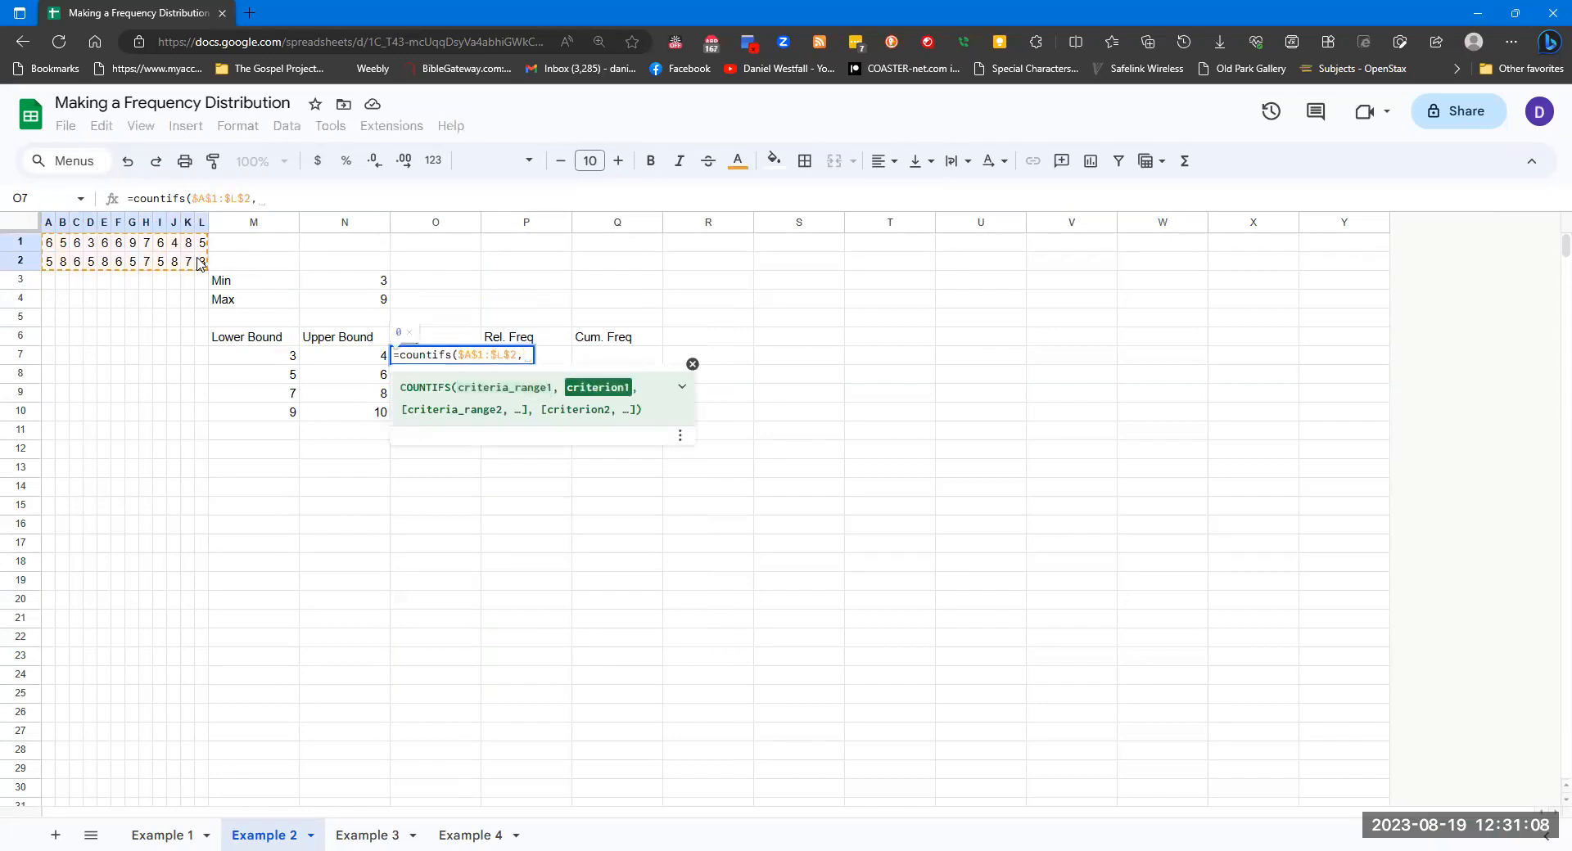
{"action": "type", "text": "\""}
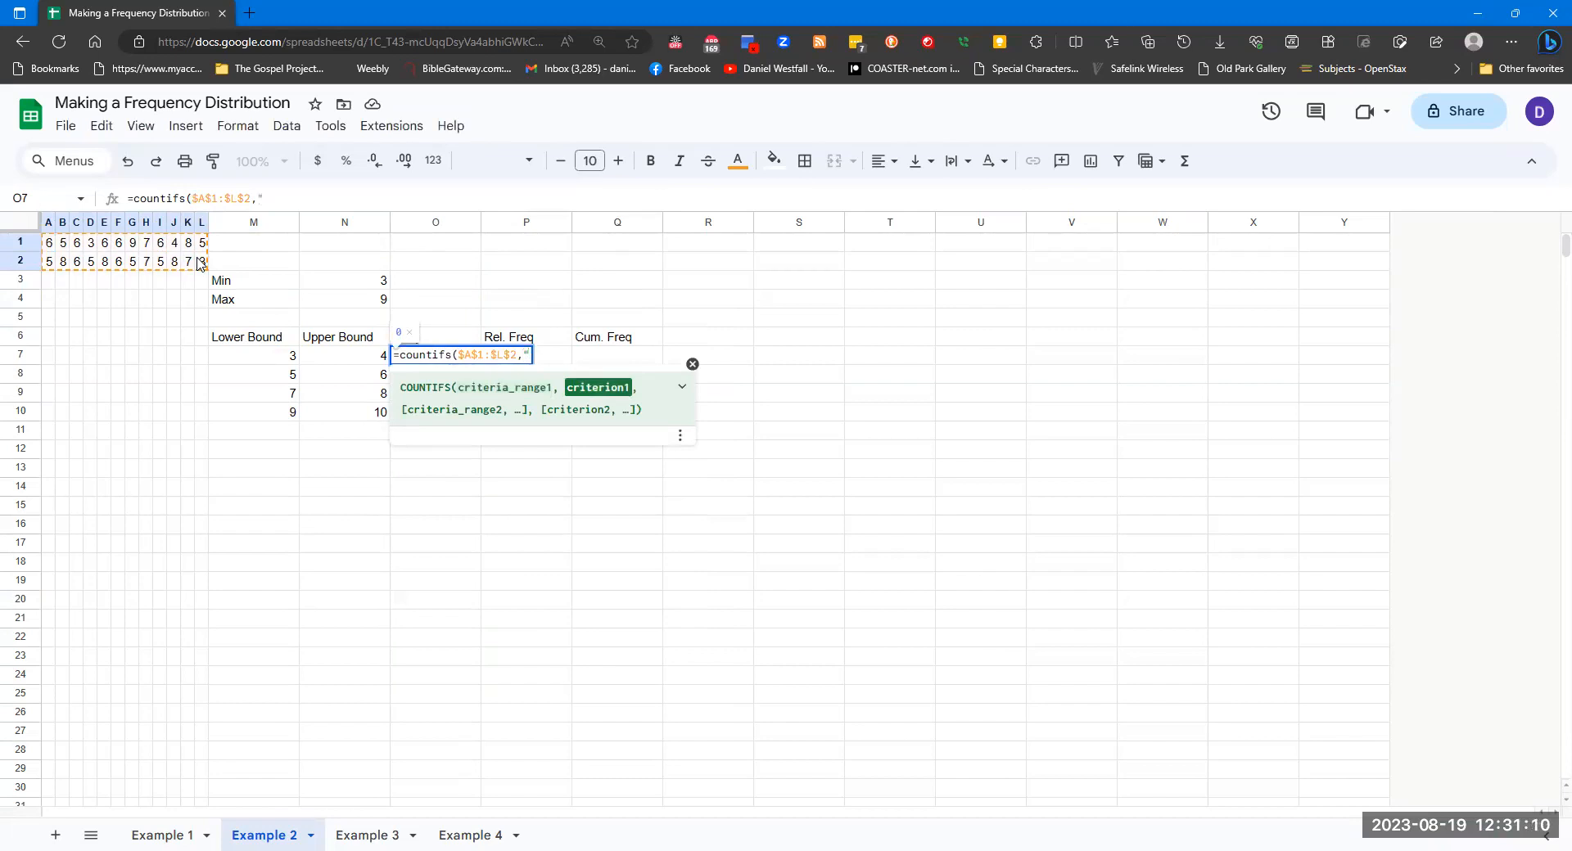
{"action": "type", "text": ">=\" &"}
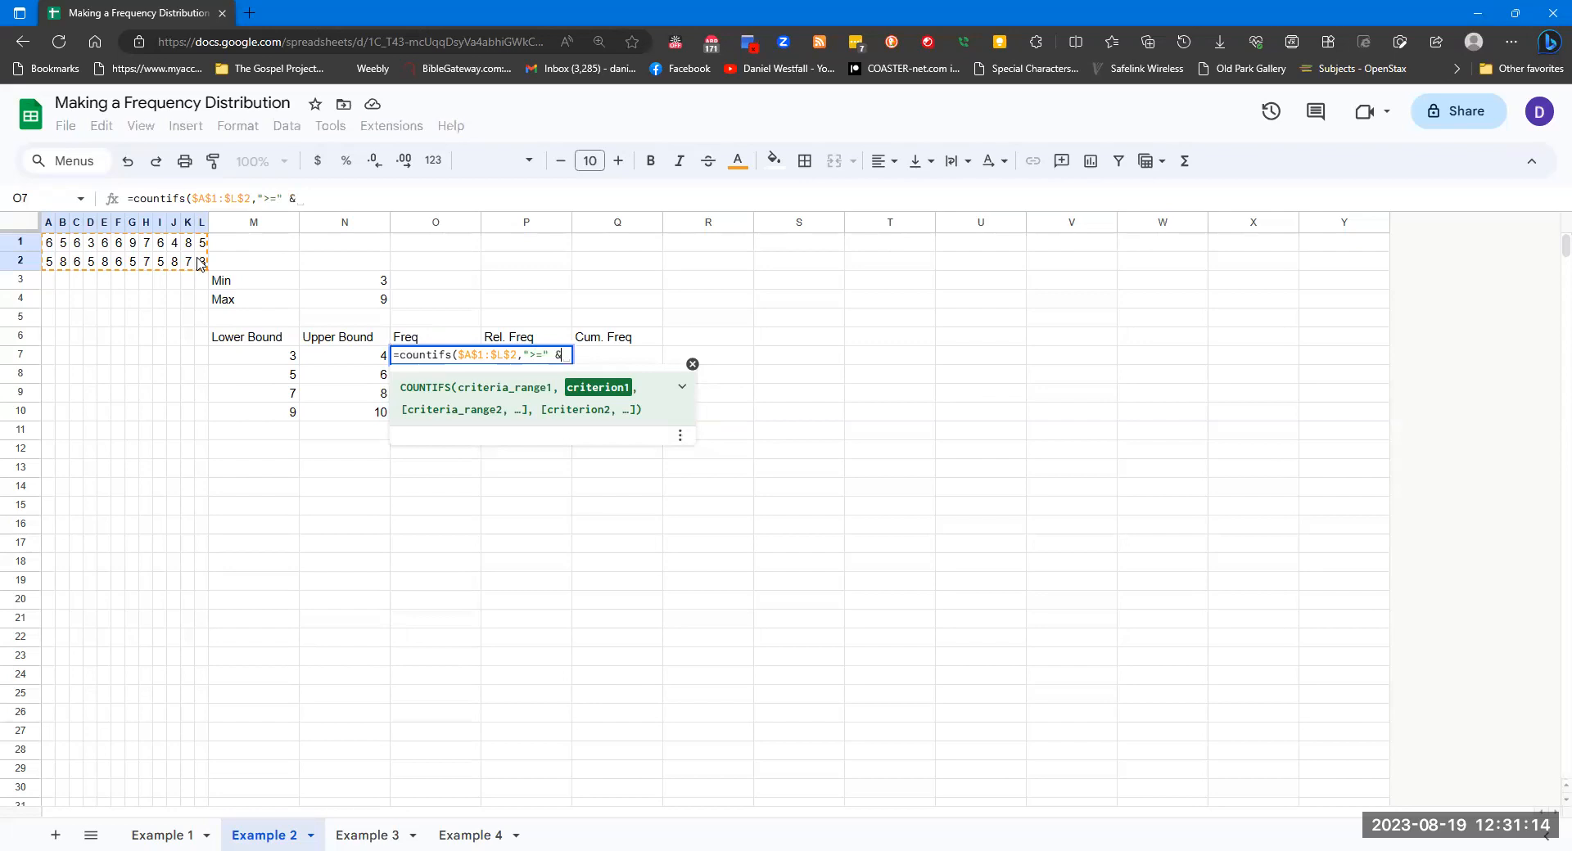
{"action": "left_click", "coordinate": [285, 360]}
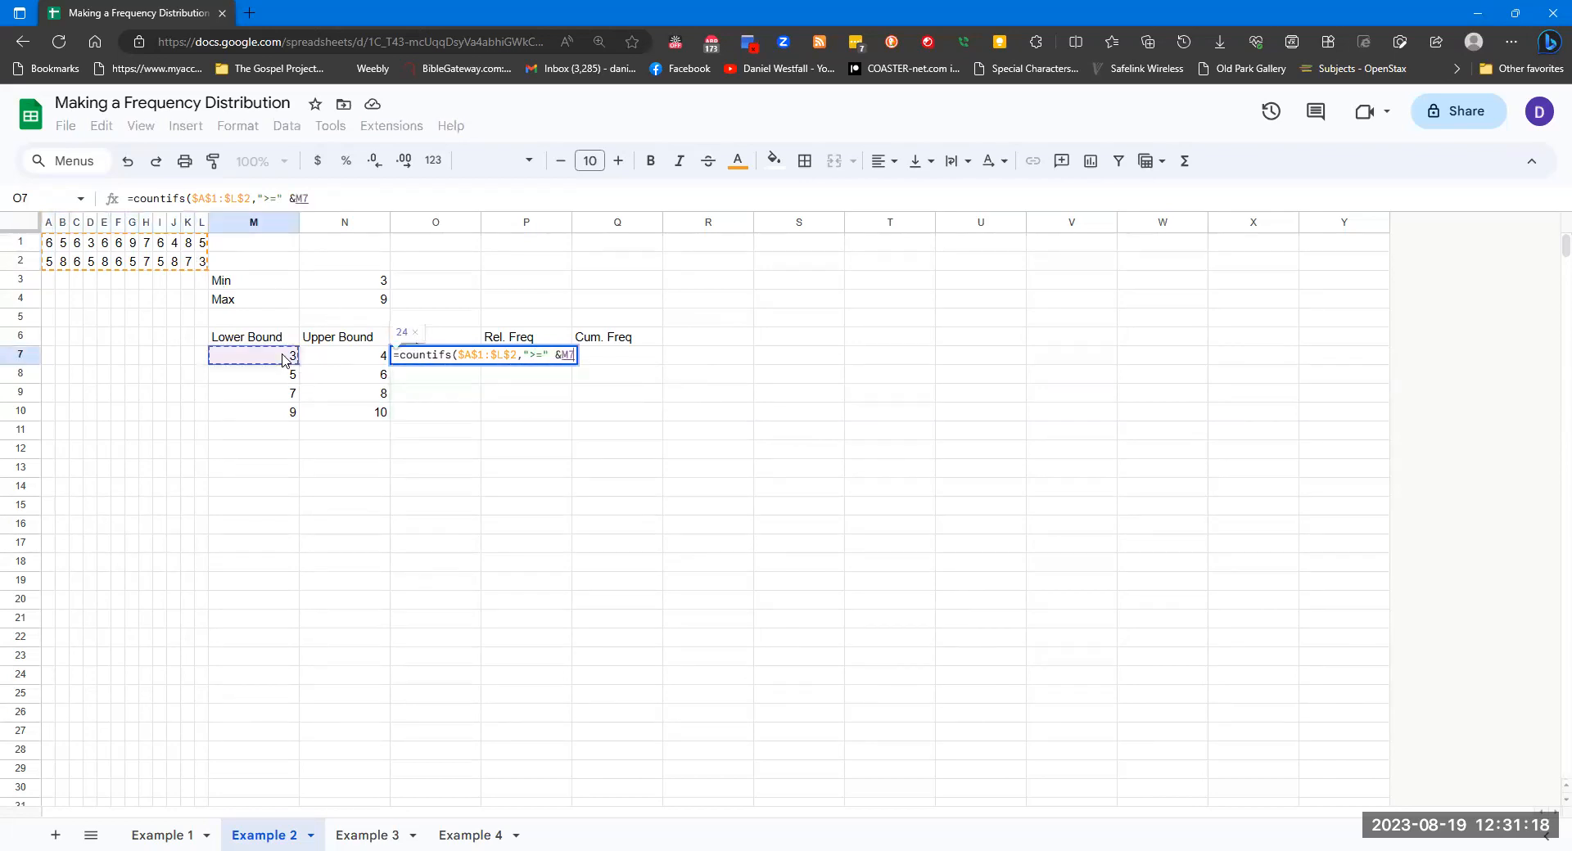
Step: Complete the COUNTIFS formula in O7 with a second range $A$1:$L$2 and the criterion "<=" &N7
{"action": "type", "text": ","}
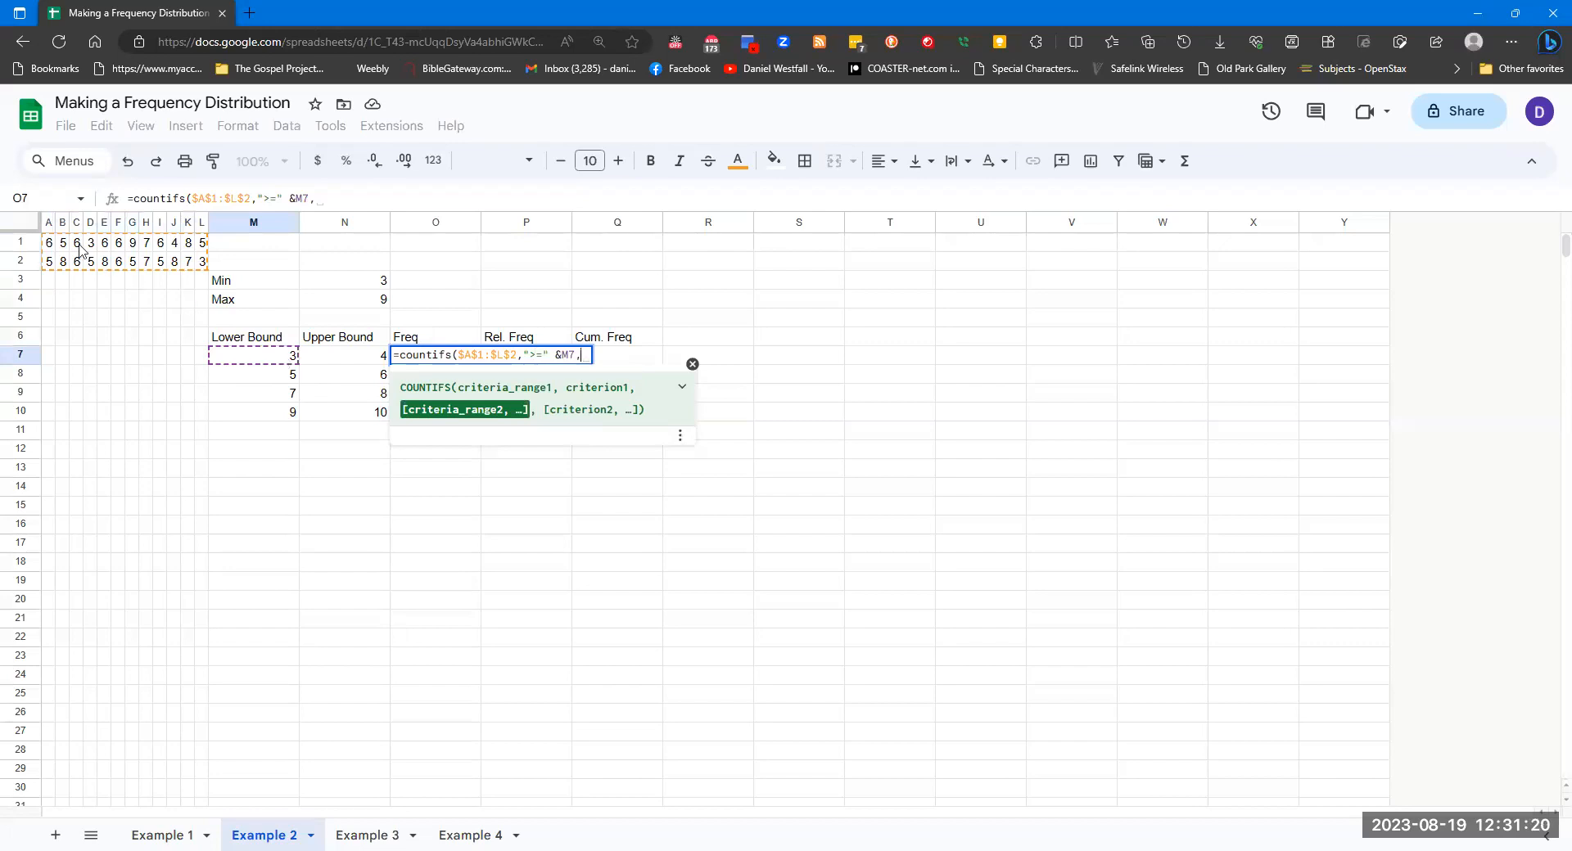
{"action": "left_click_drag", "start_coordinate": [49, 243], "coordinate": [200, 263]}
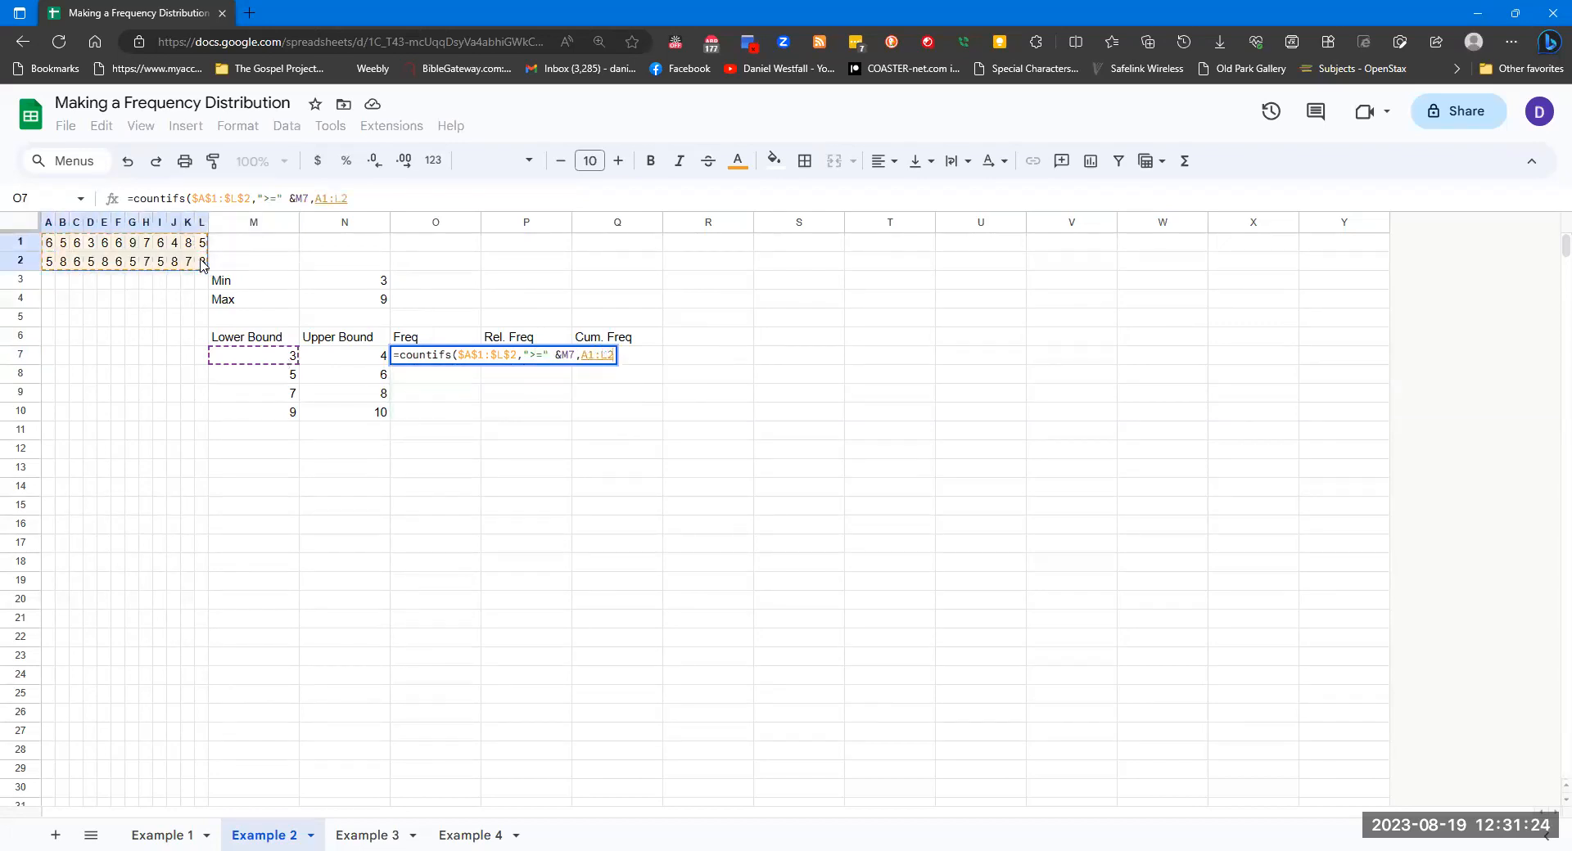
{"action": "key", "text": "F4"}
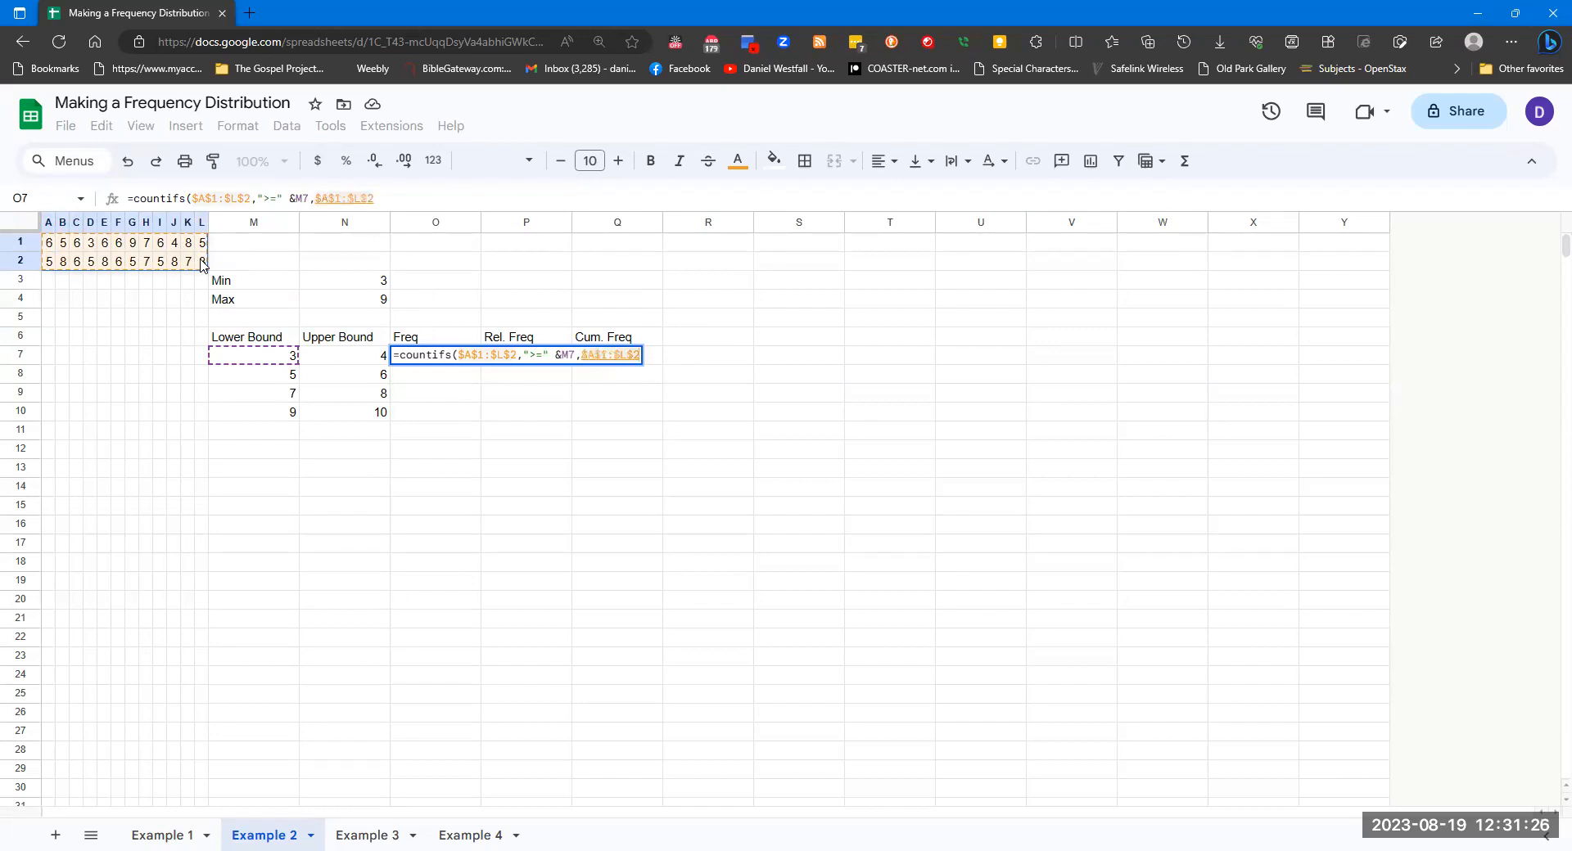
{"action": "type", "text": ",\"<=\" &"}
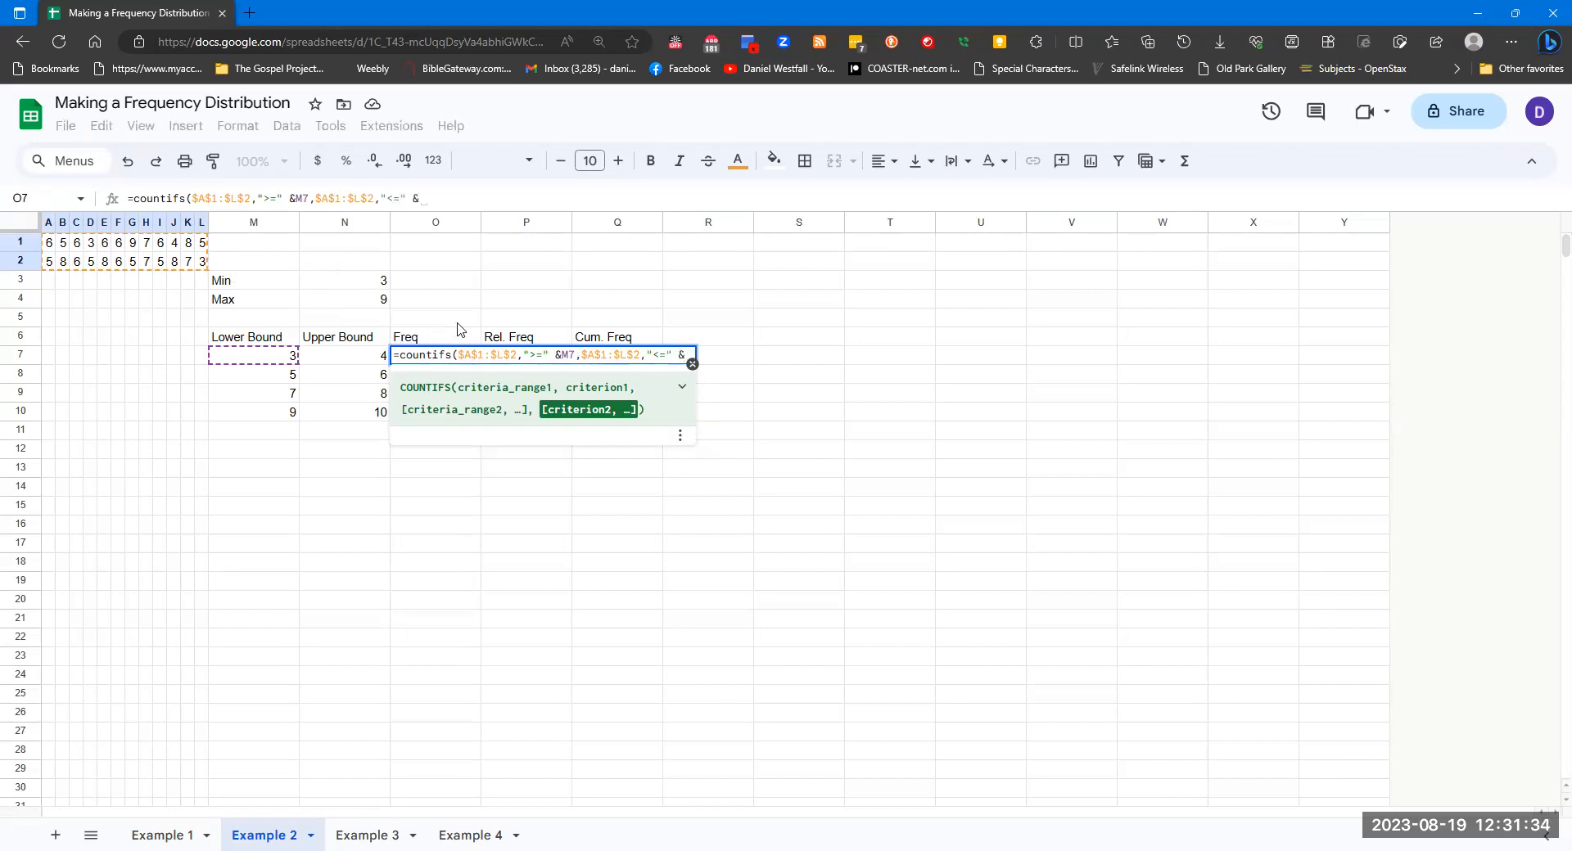
{"action": "left_click", "coordinate": [361, 363]}
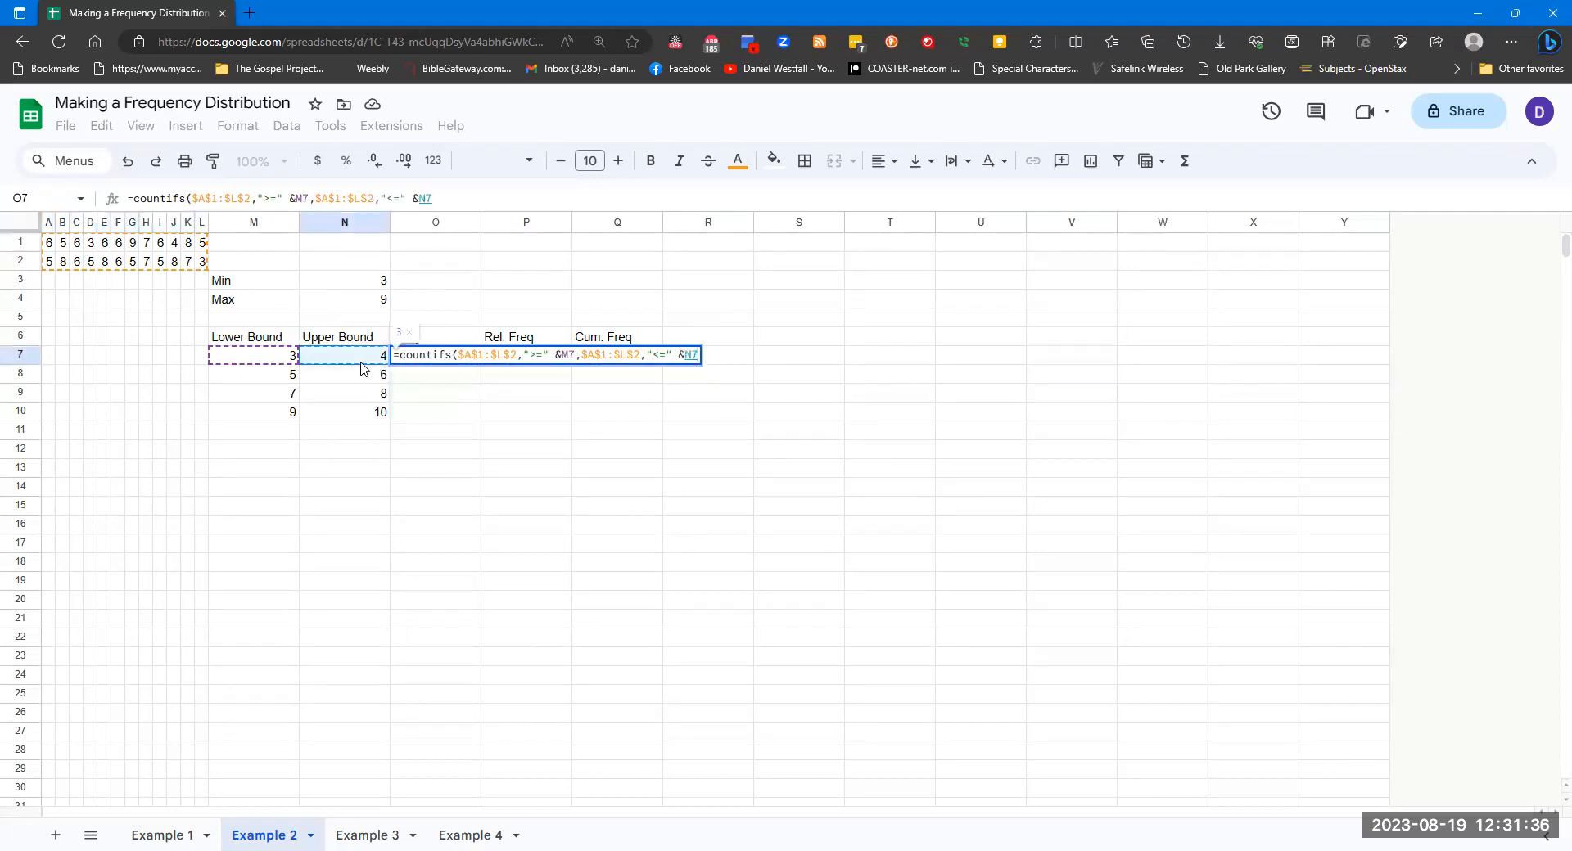
{"action": "key", "text": "Return"}
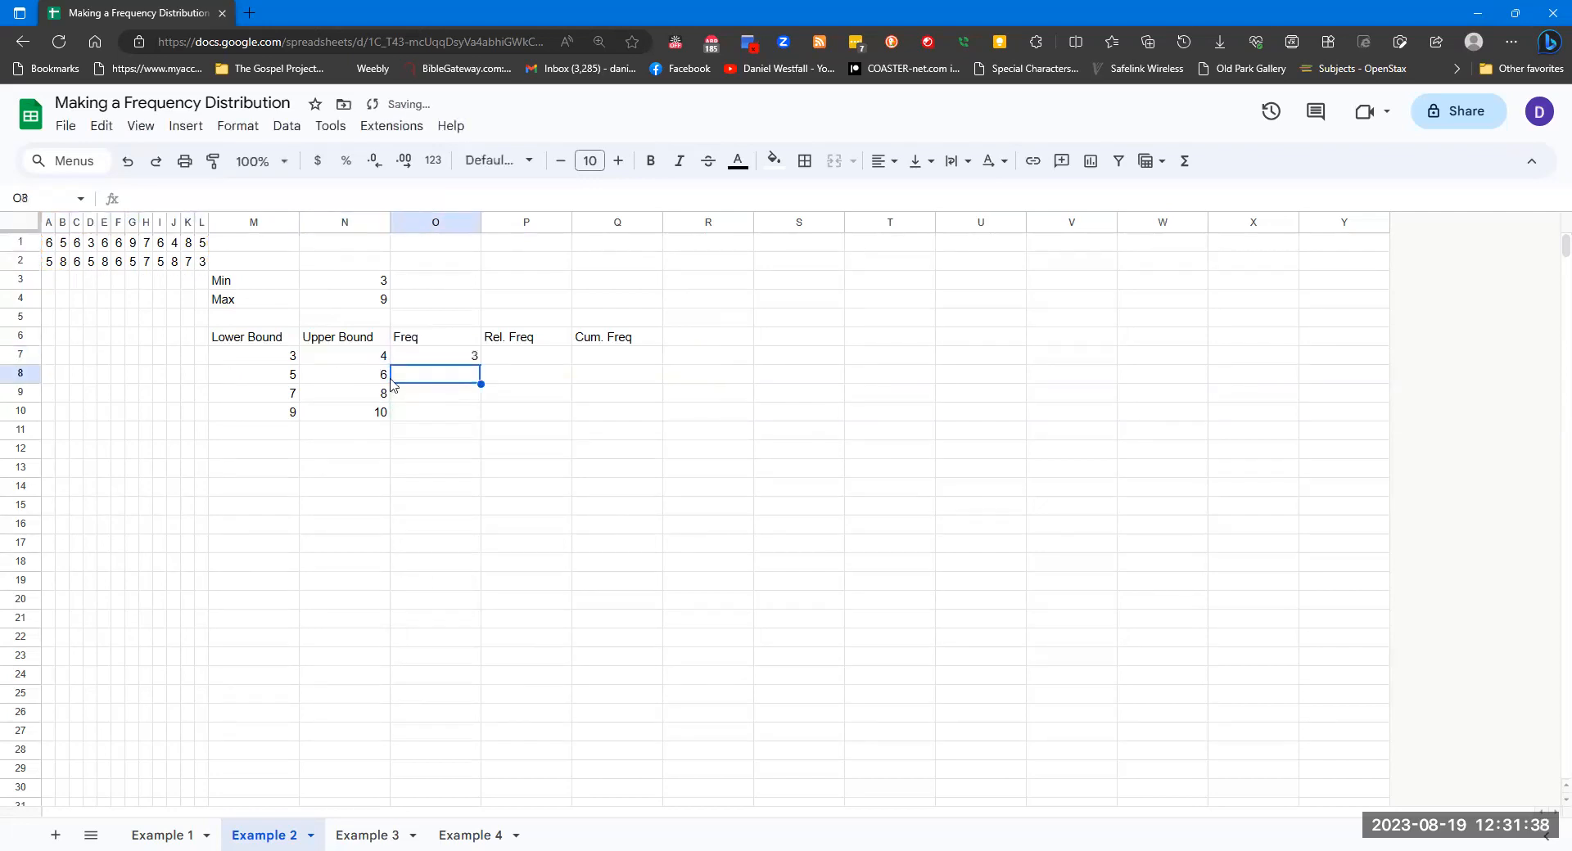
Step: Fill the frequency formula down through O10 and total the frequencies in O11 with =SUM(O7:O10)
{"action": "left_click", "coordinate": [474, 358]}
{"action": "left_click_drag", "start_coordinate": [481, 365], "coordinate": [481, 420]}
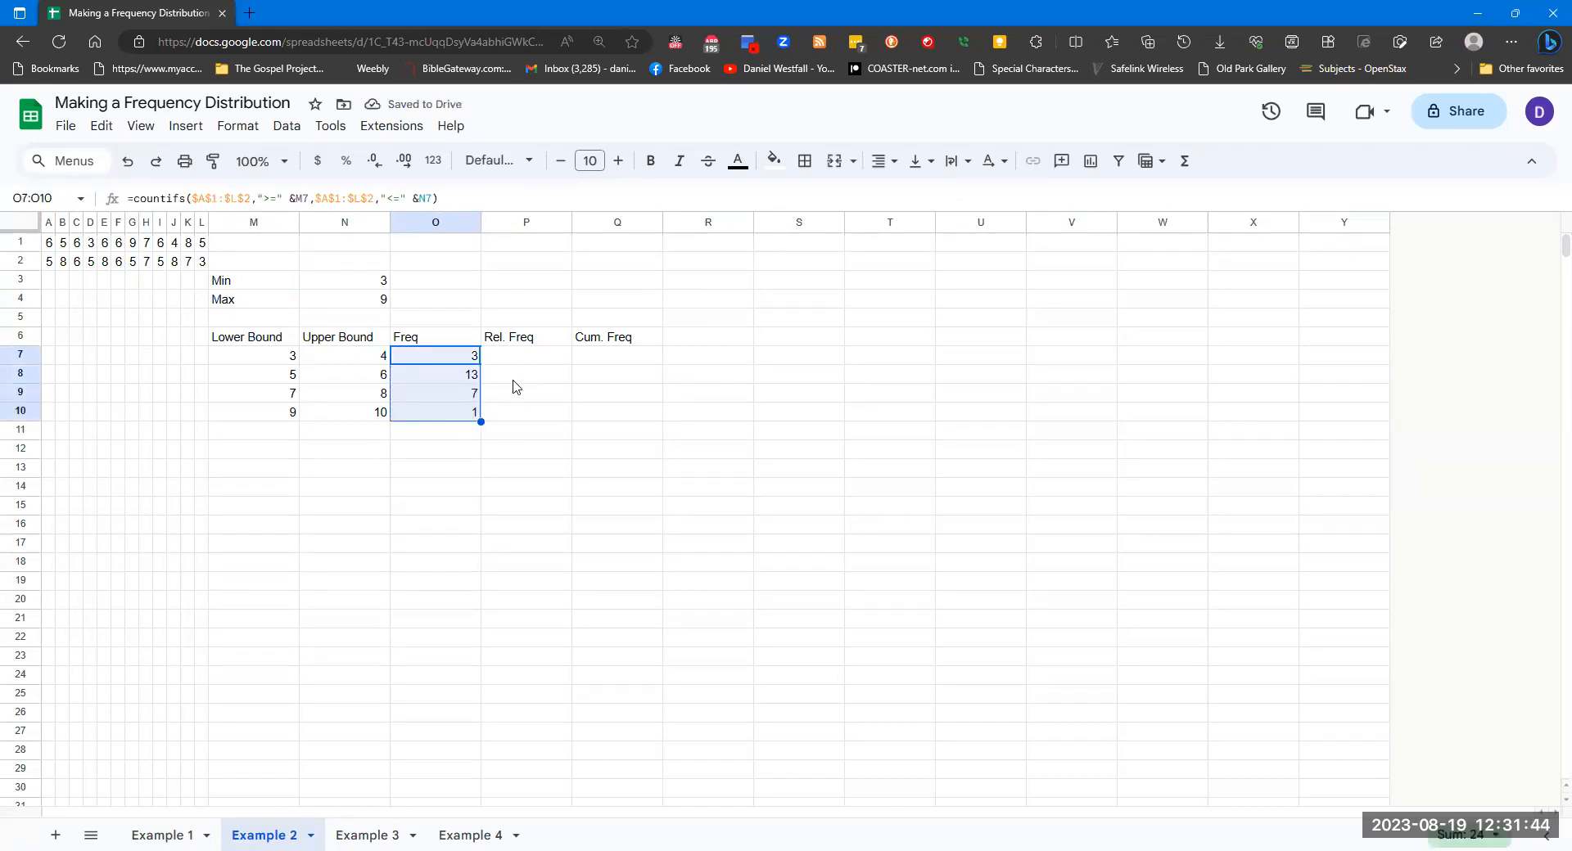
{"action": "left_click", "coordinate": [452, 435]}
{"action": "type", "text": "=Sum"}
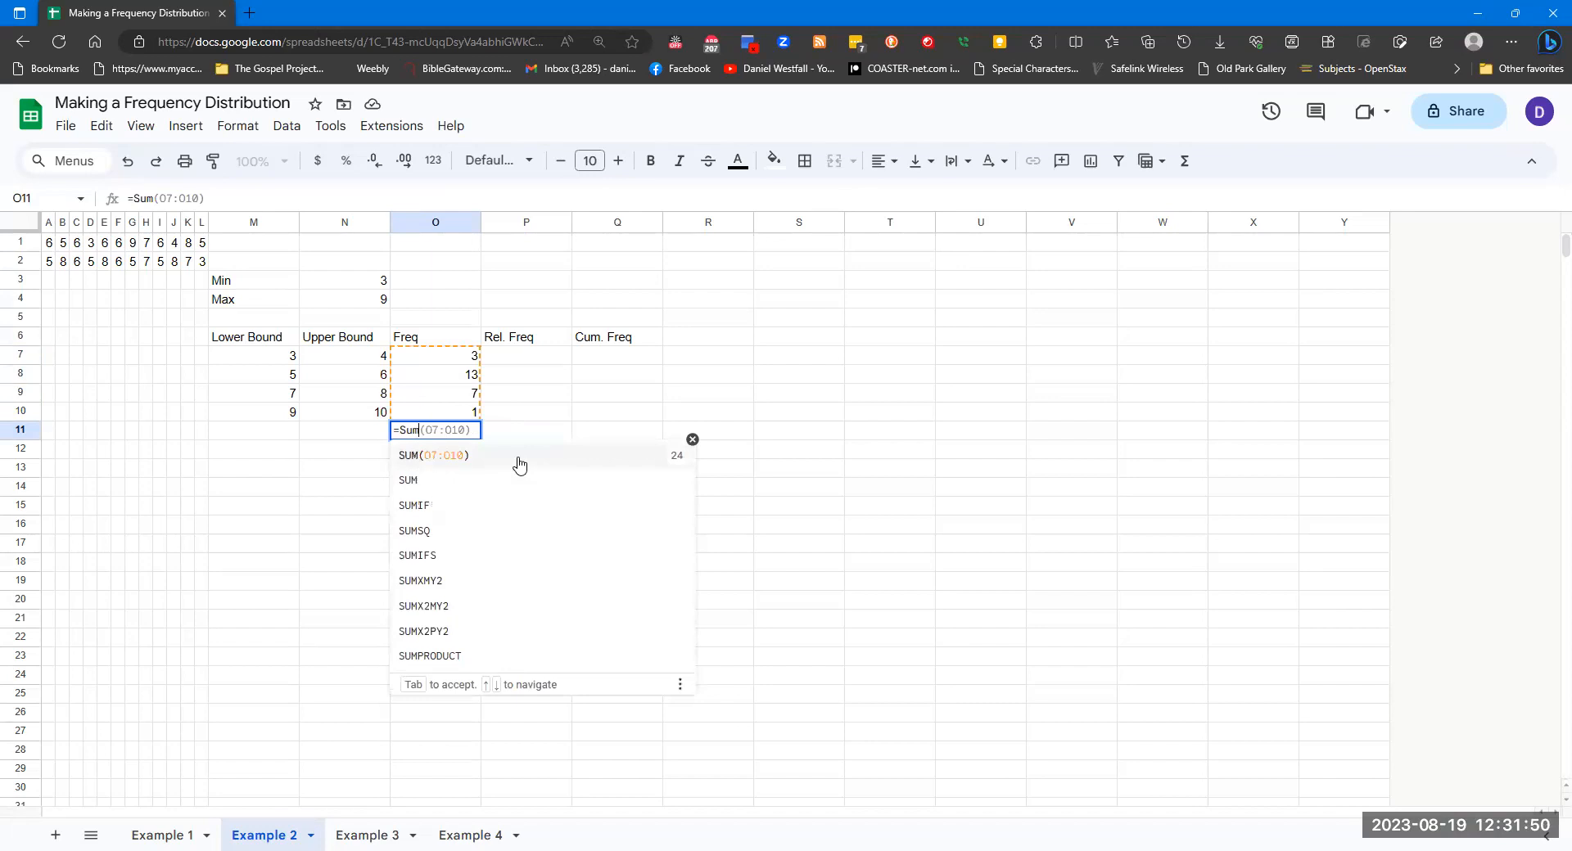
{"action": "left_click", "coordinate": [655, 461]}
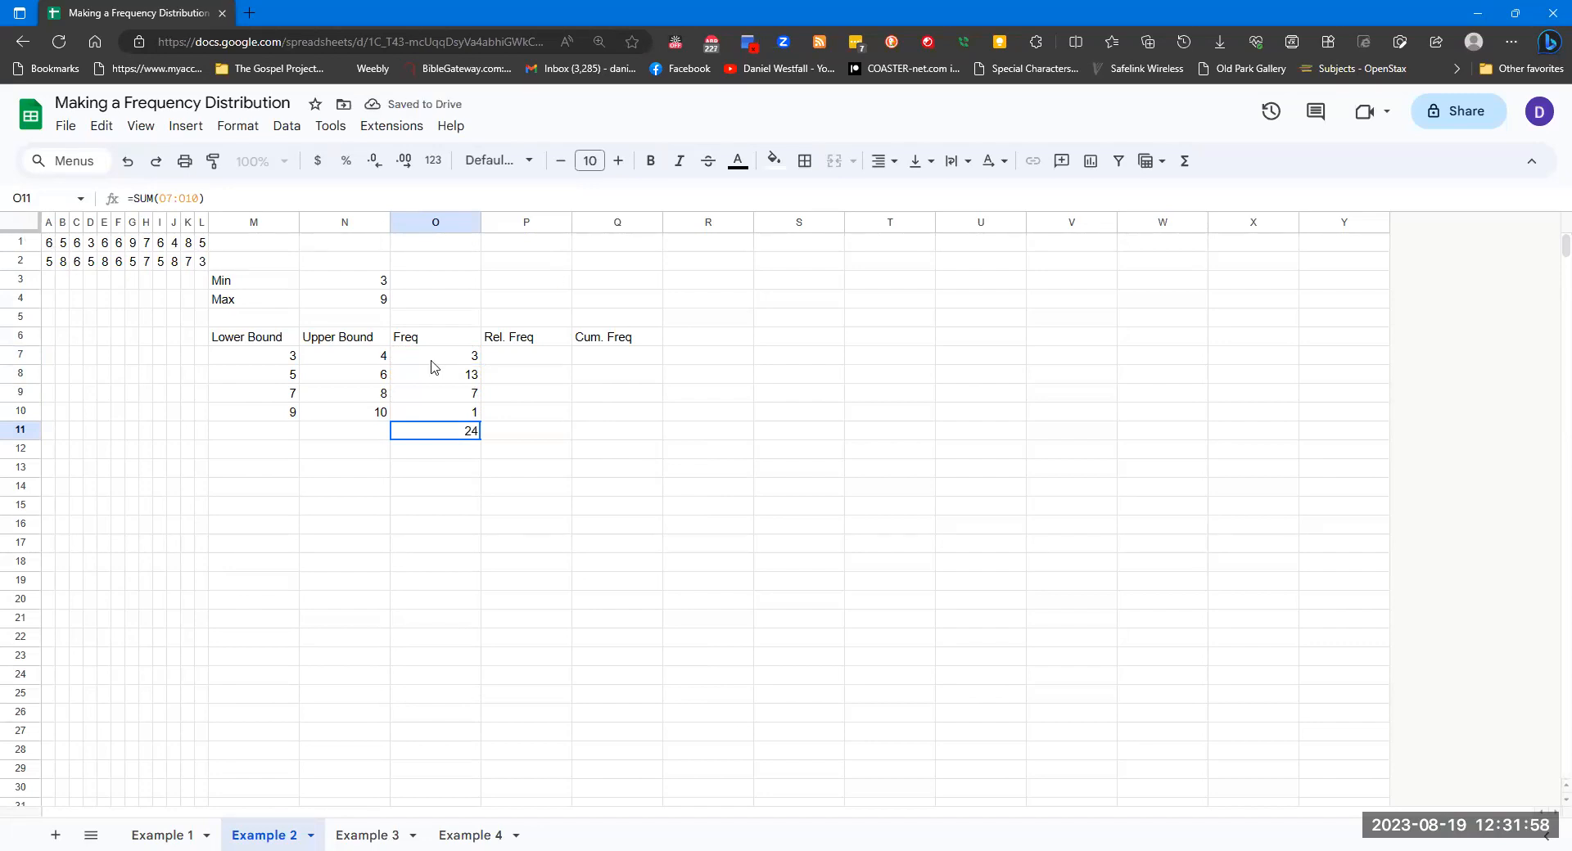
Step: Enter the relative frequency formula =O7/$O$11 in P7 and fill it down through P10
{"action": "left_click", "coordinate": [549, 365]}
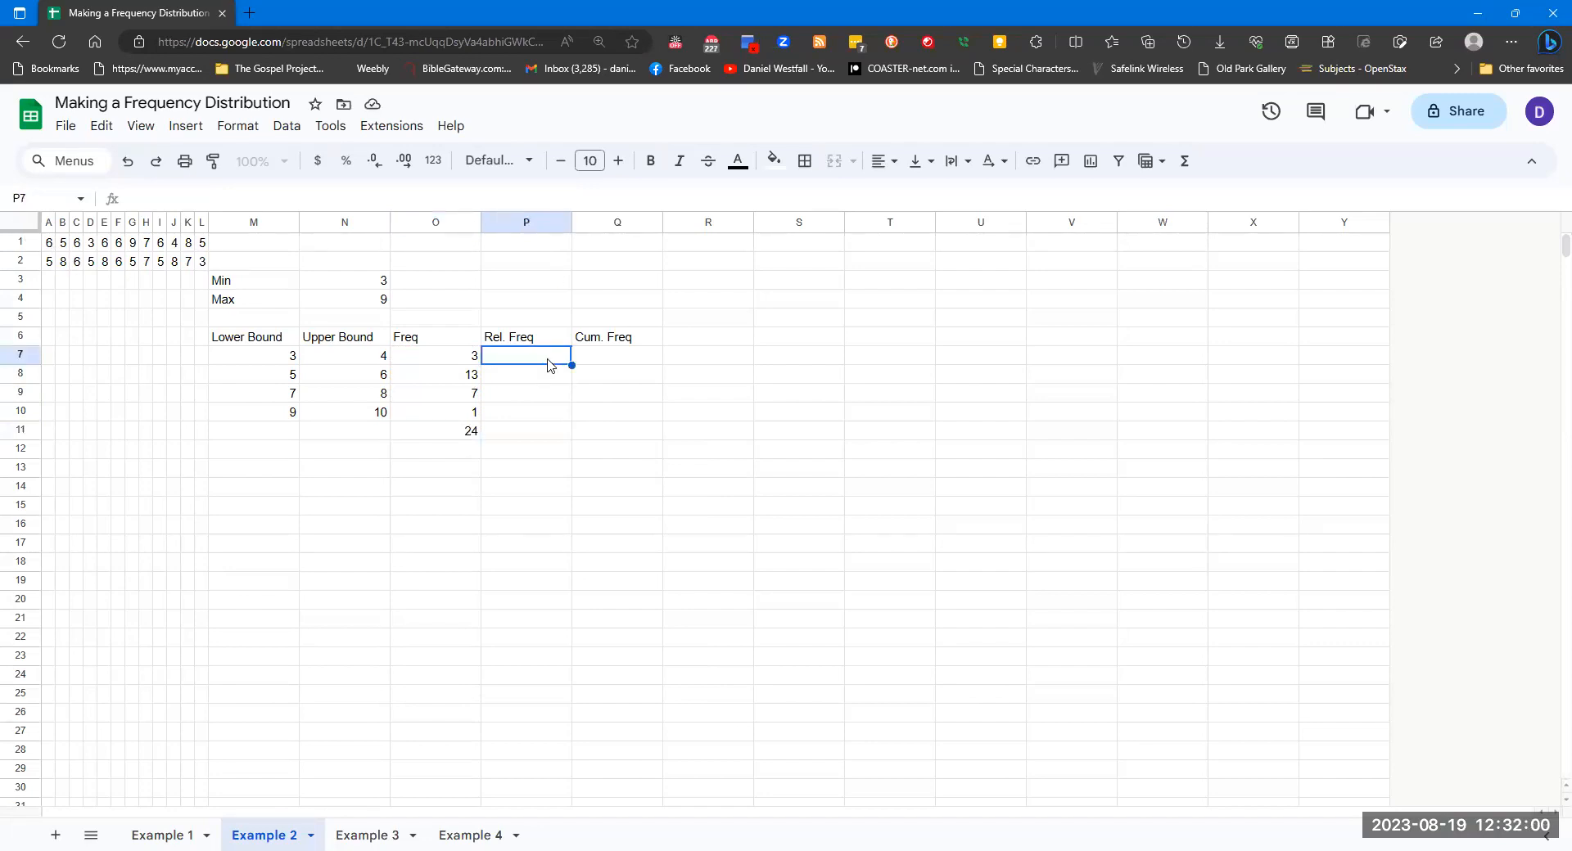
{"action": "type", "text": "="}
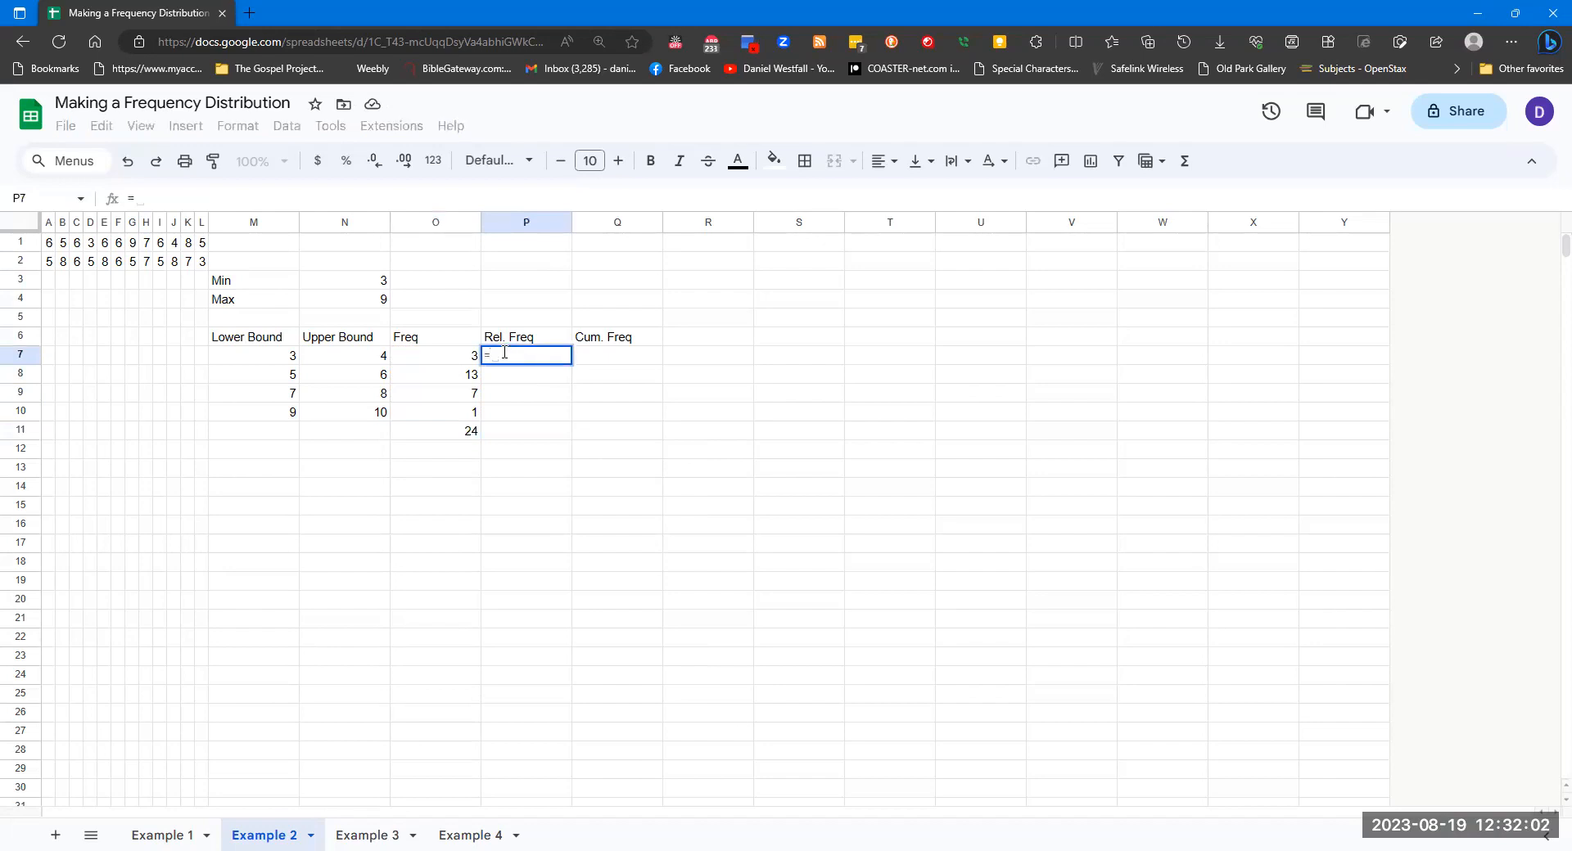
{"action": "left_click", "coordinate": [478, 360]}
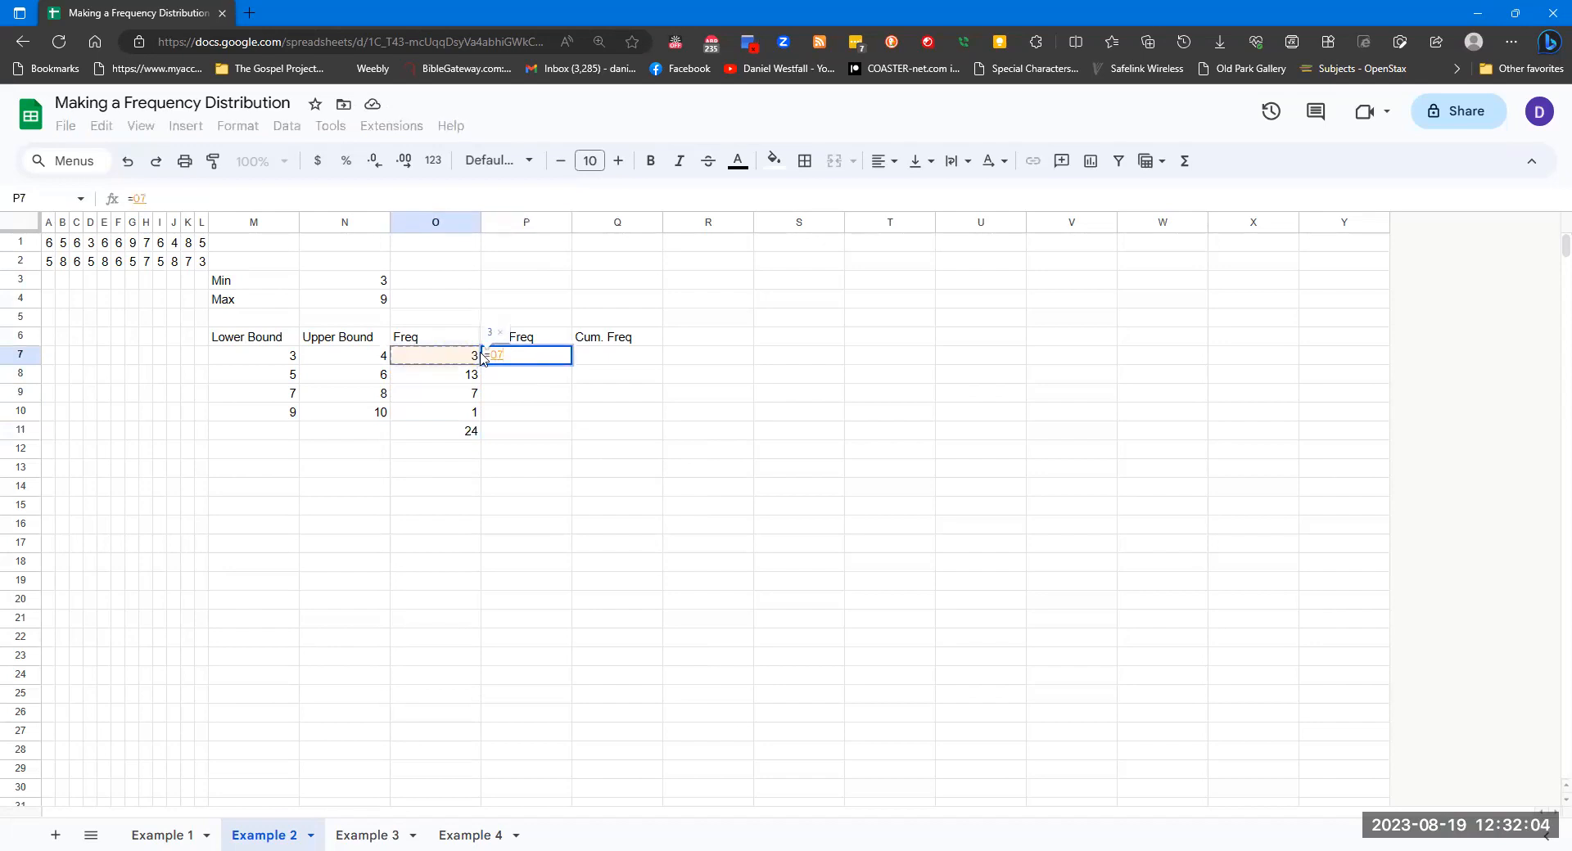
{"action": "type", "text": "/"}
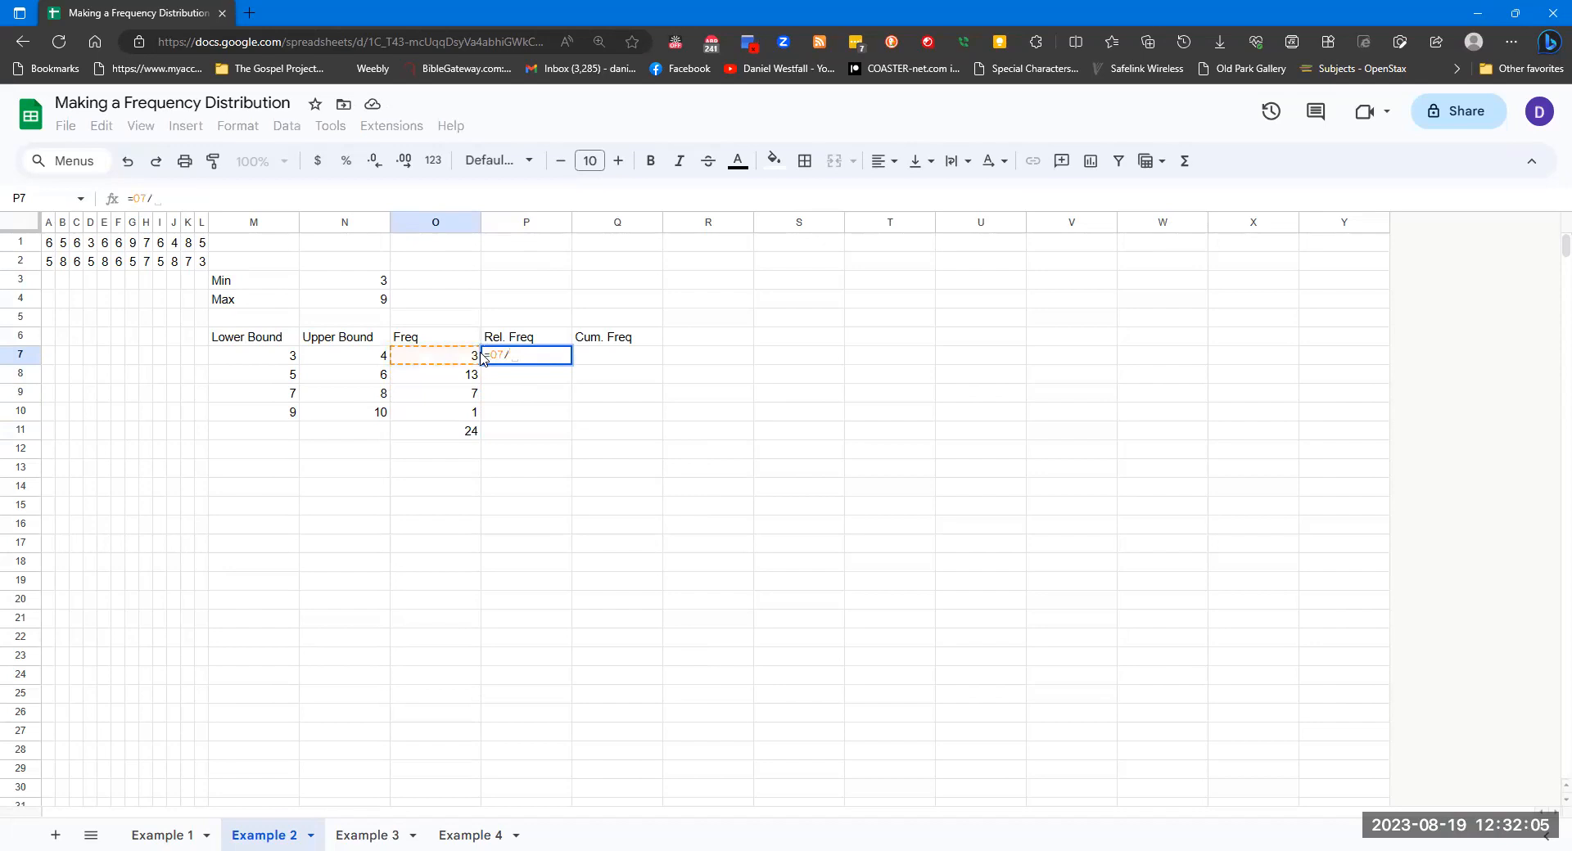
{"action": "left_click", "coordinate": [473, 434]}
{"action": "key", "text": "F4"}
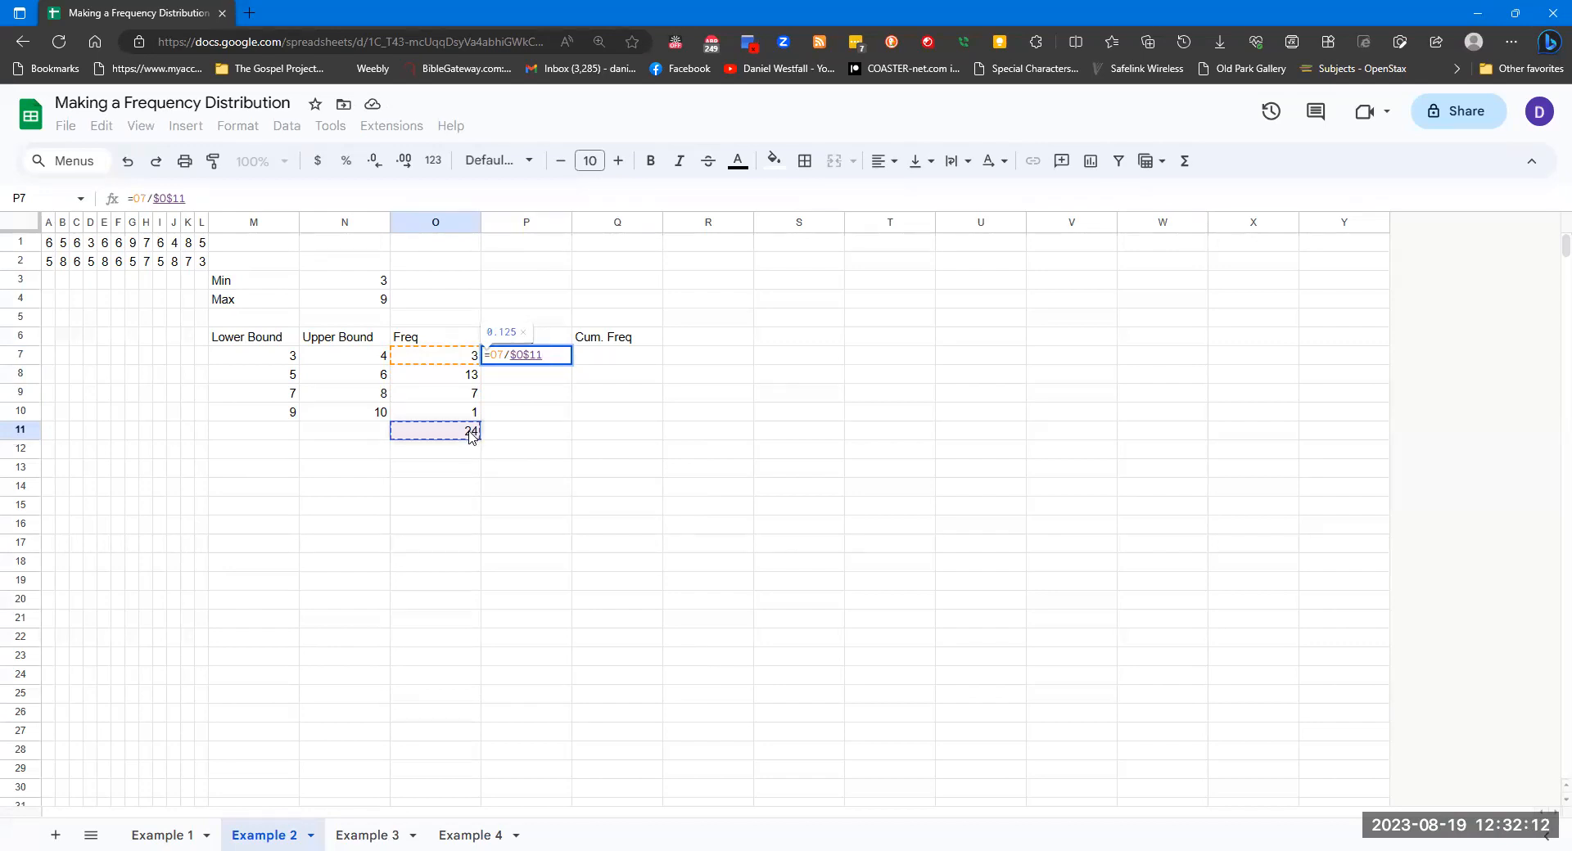
{"action": "key", "text": "Return"}
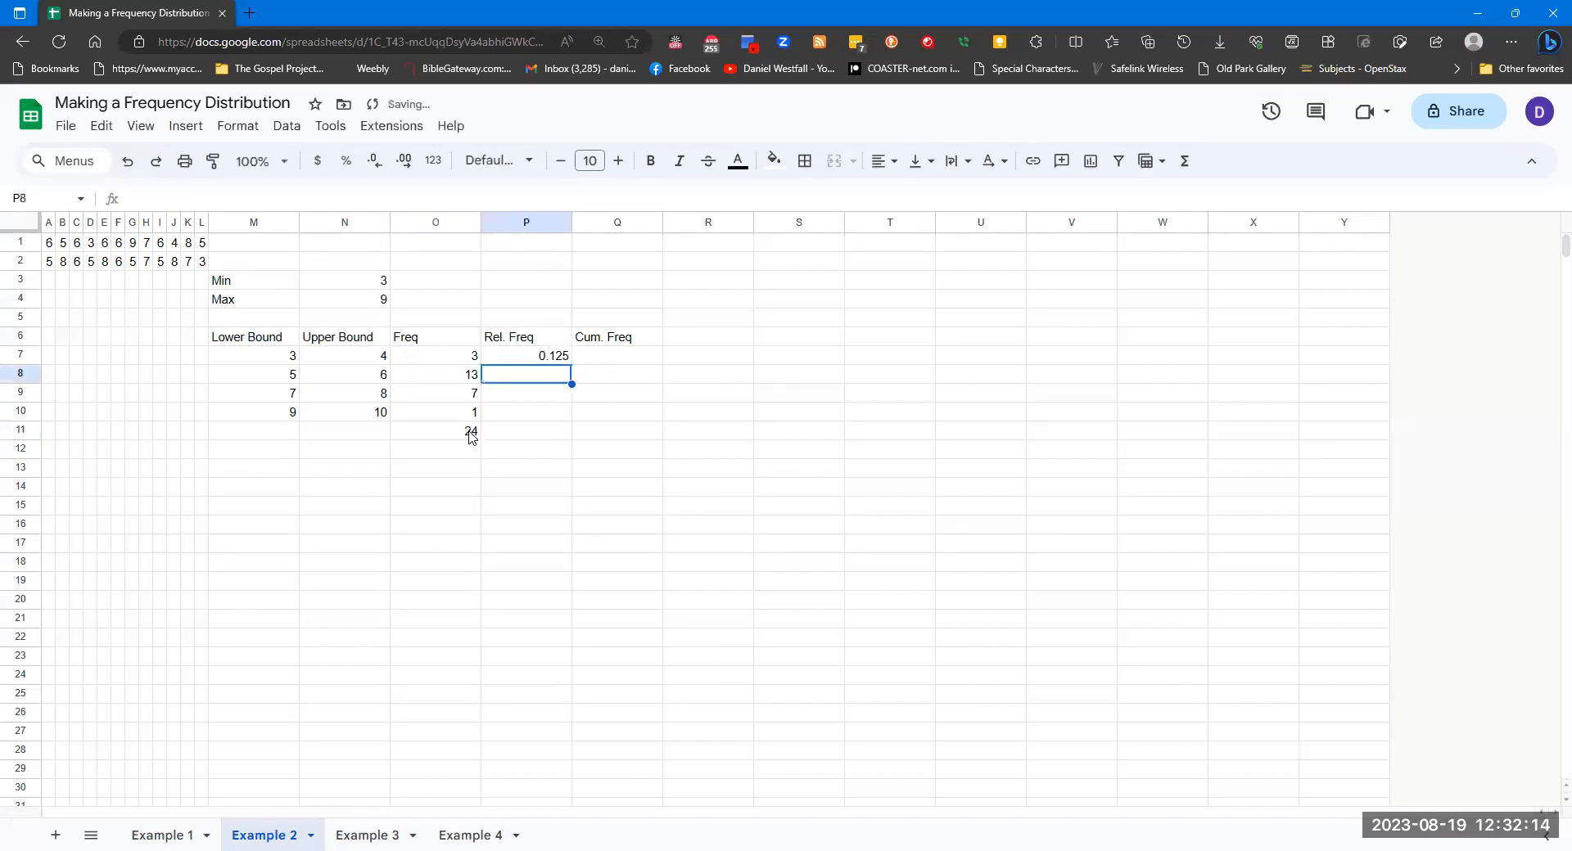
{"action": "left_click_drag", "start_coordinate": [573, 365], "coordinate": [572, 413]}
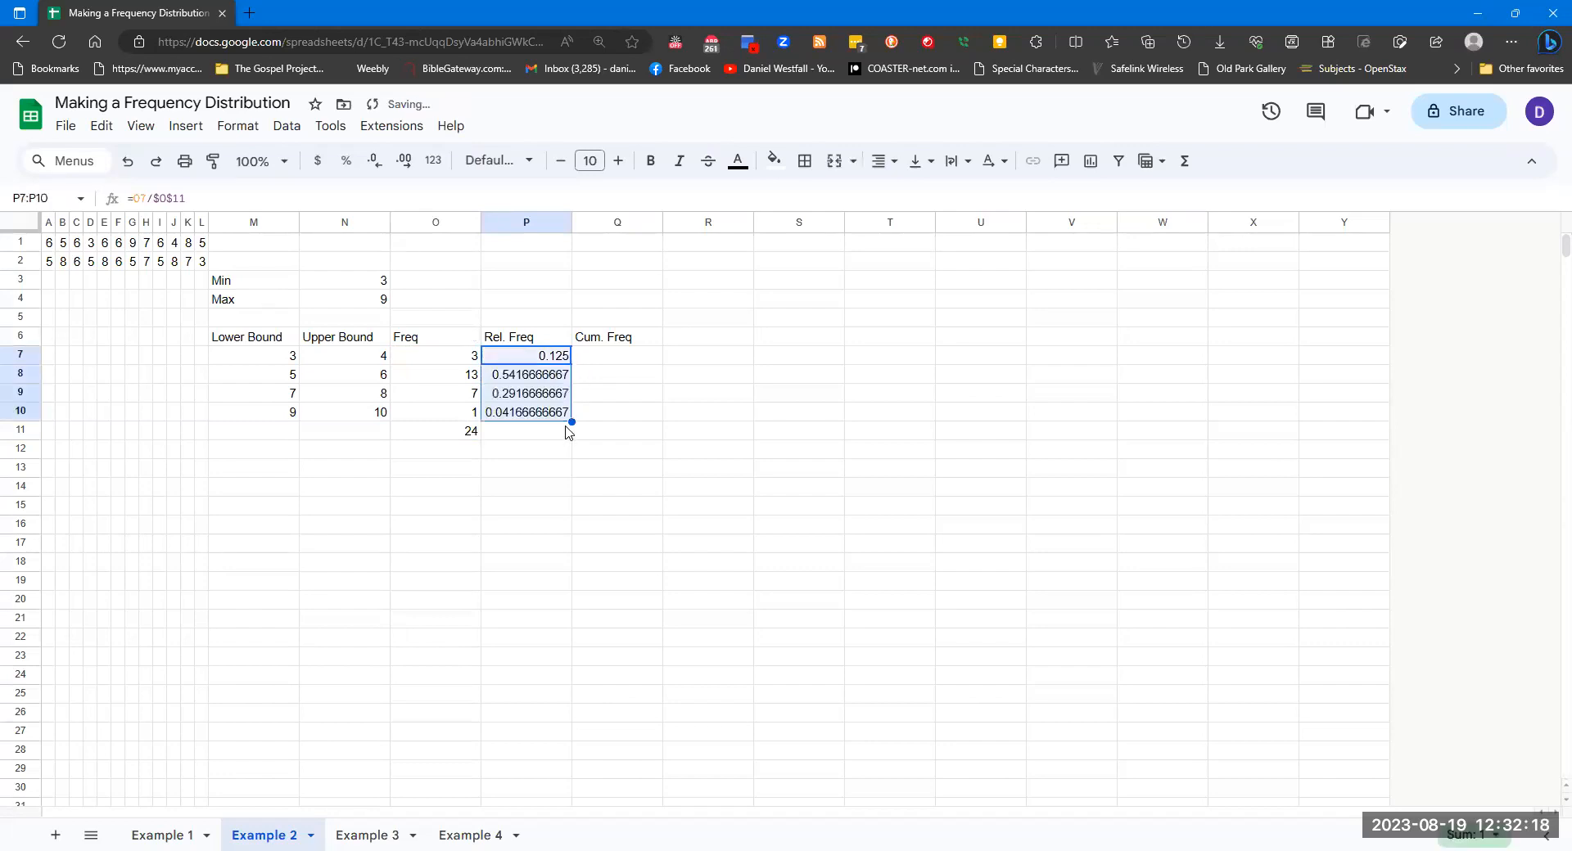
Step: Show the relative frequencies in P7:P10 with two decimal places and total them in P11 with =SUM(P7:P10)
{"action": "left_click", "coordinate": [551, 439]}
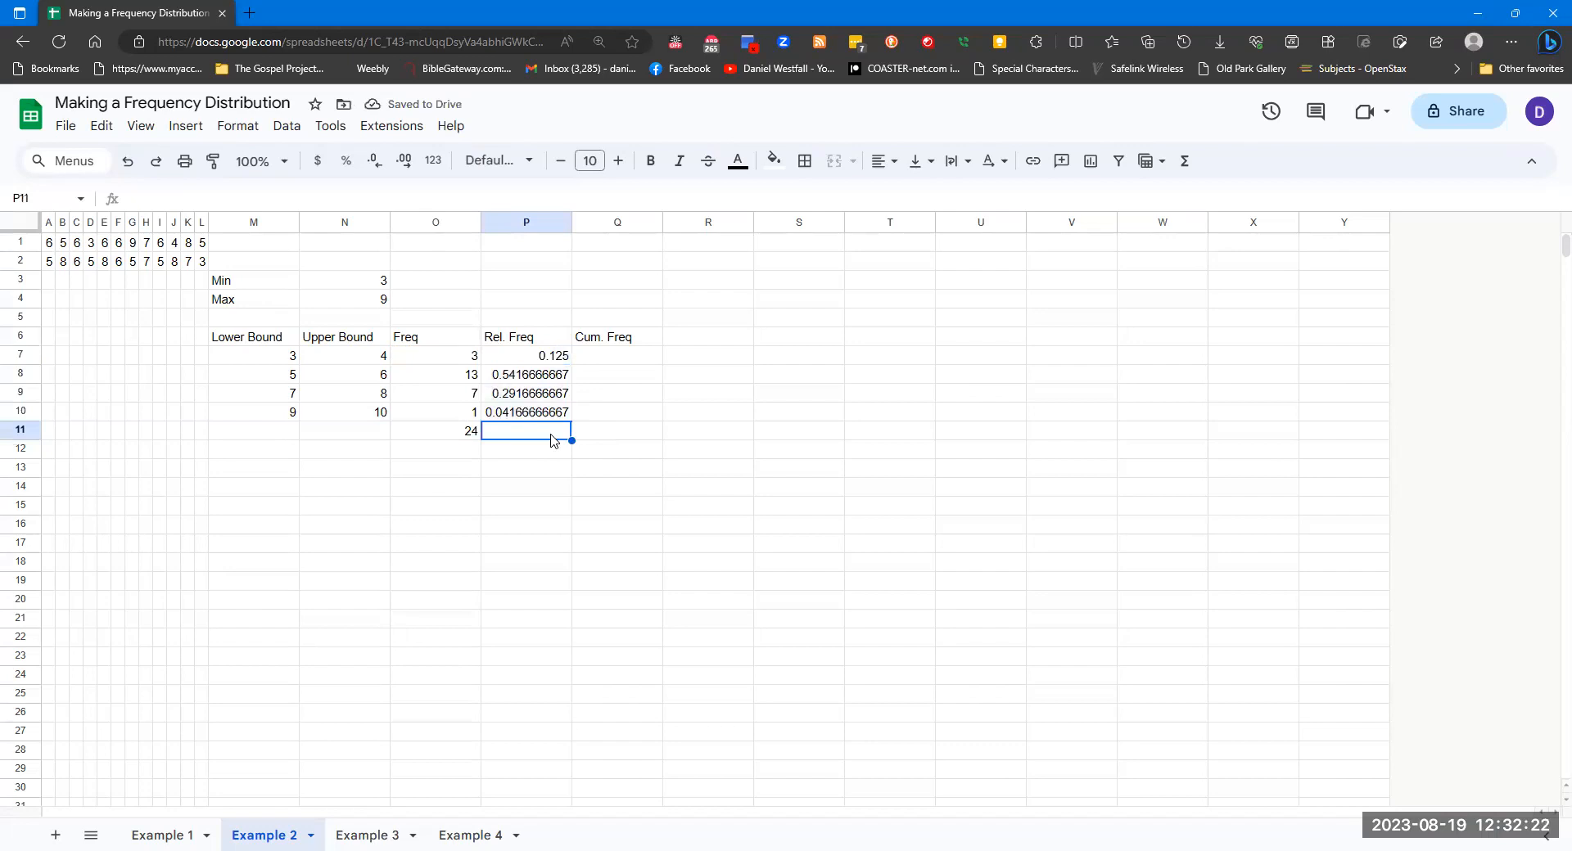
{"action": "left_click_drag", "start_coordinate": [540, 357], "coordinate": [540, 415]}
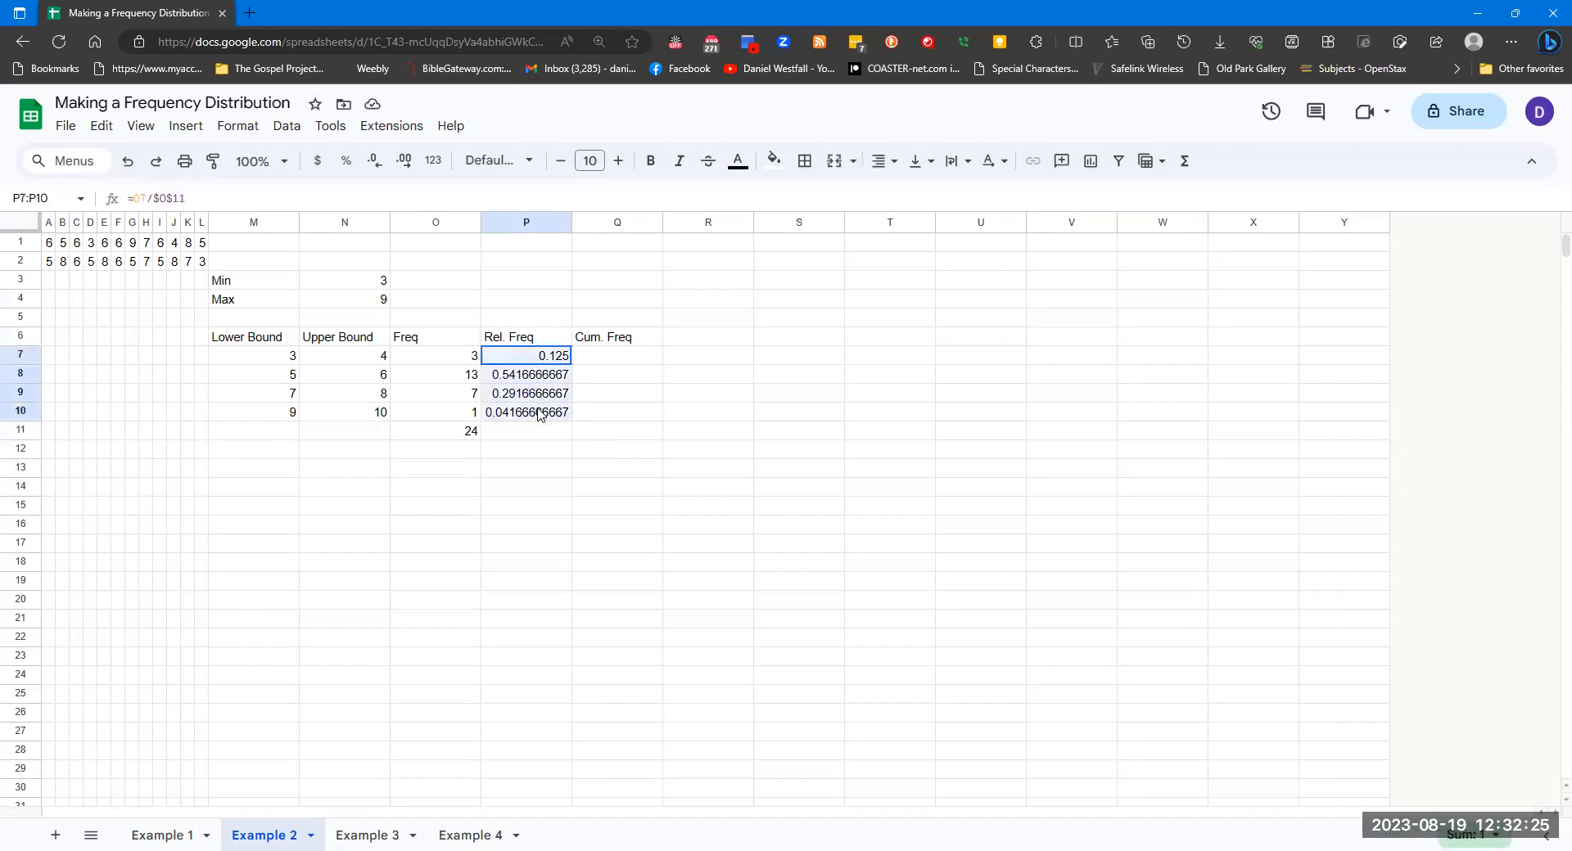
{"action": "left_click", "coordinate": [376, 165]}
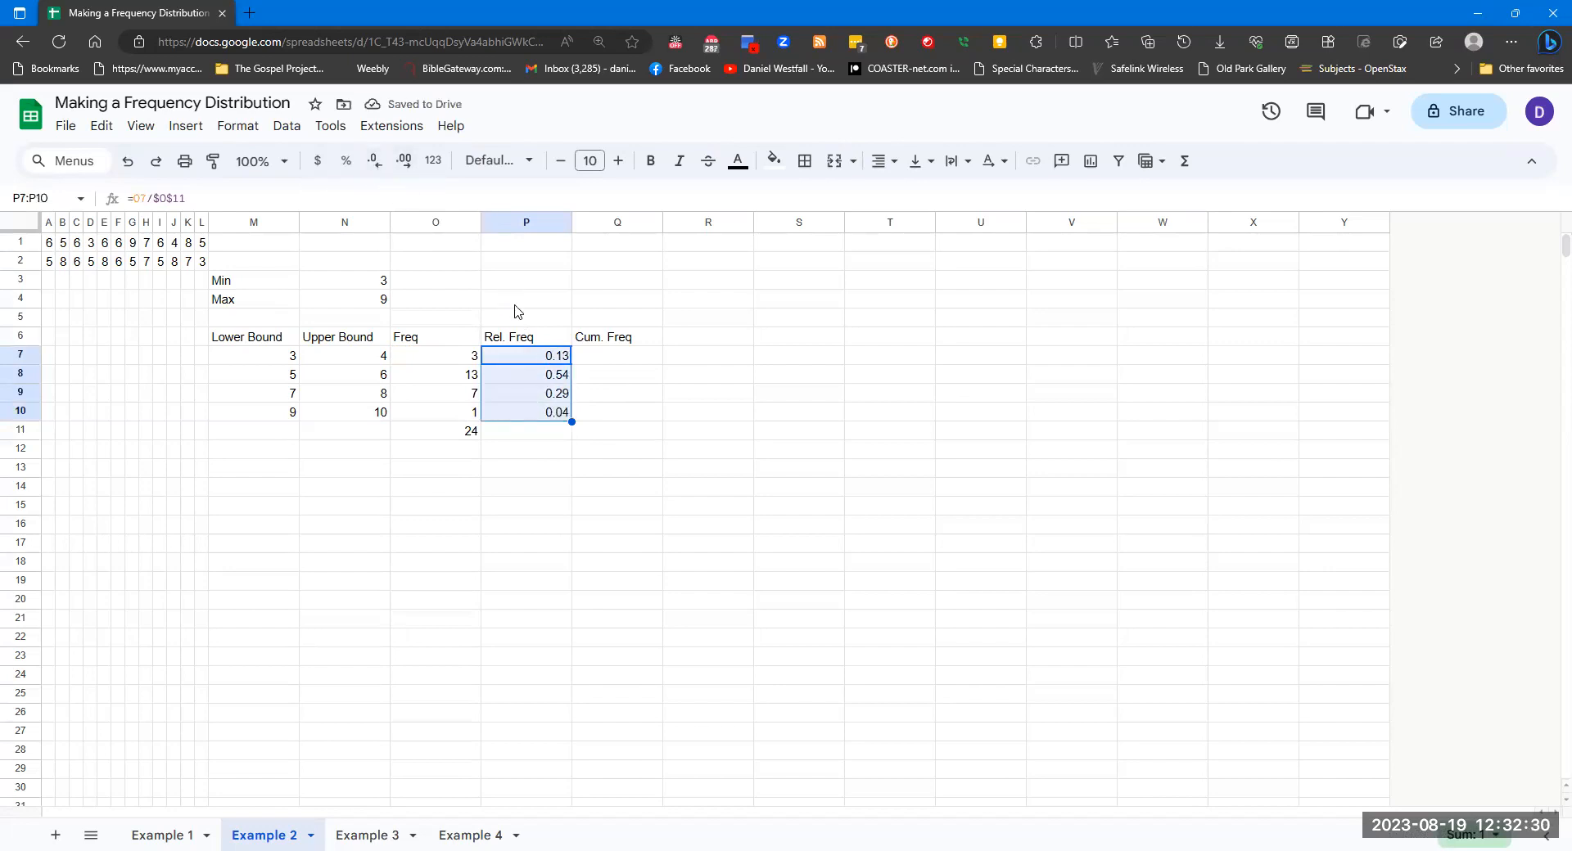
{"action": "left_click", "coordinate": [533, 434]}
{"action": "type", "text": "=SU"}
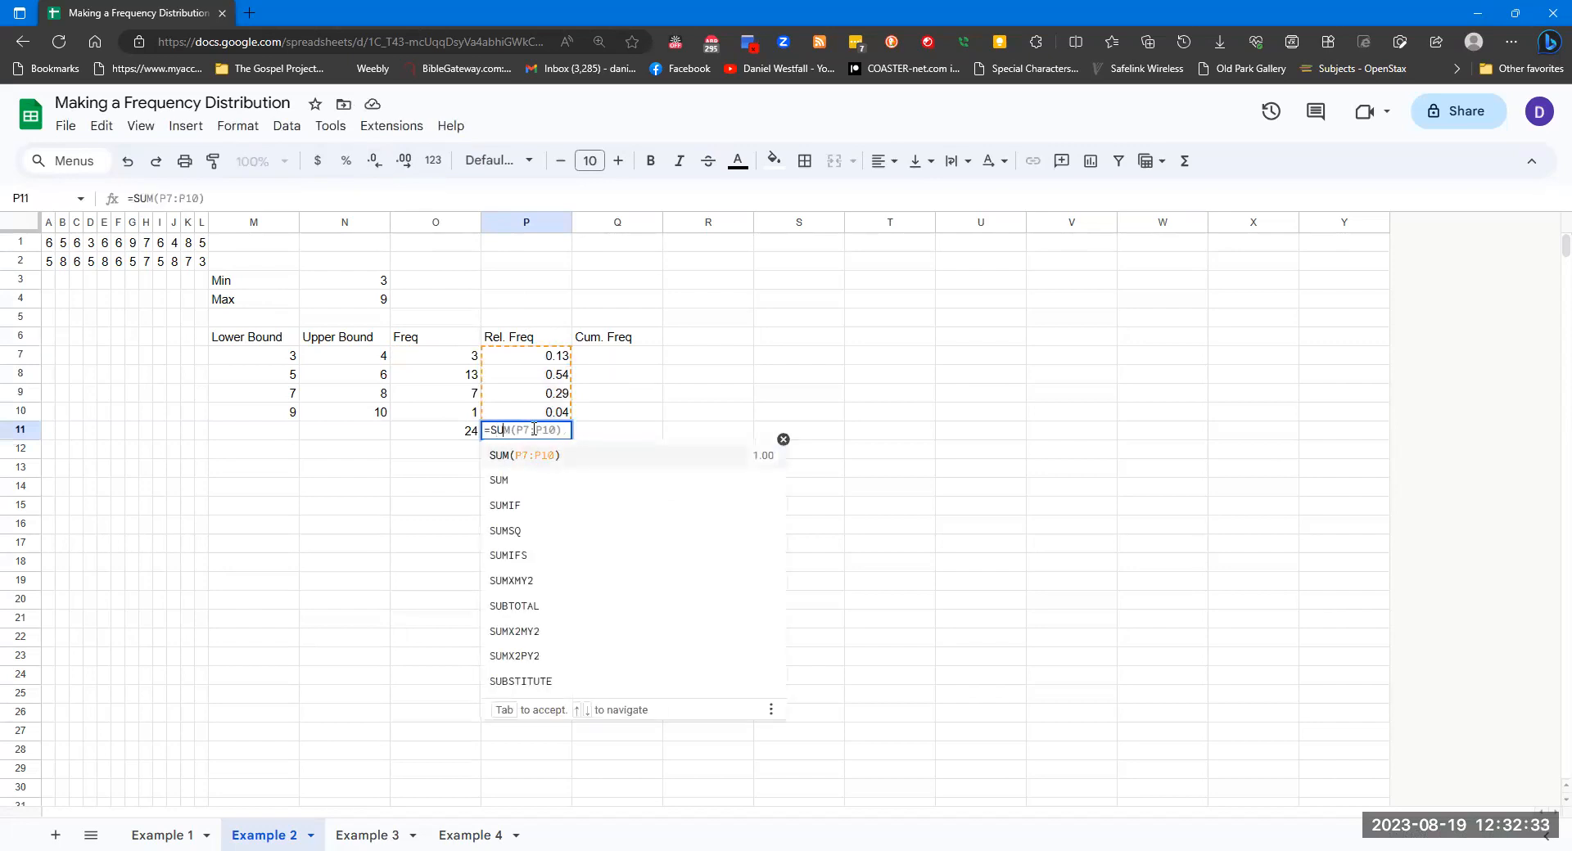
{"action": "left_click", "coordinate": [594, 457]}
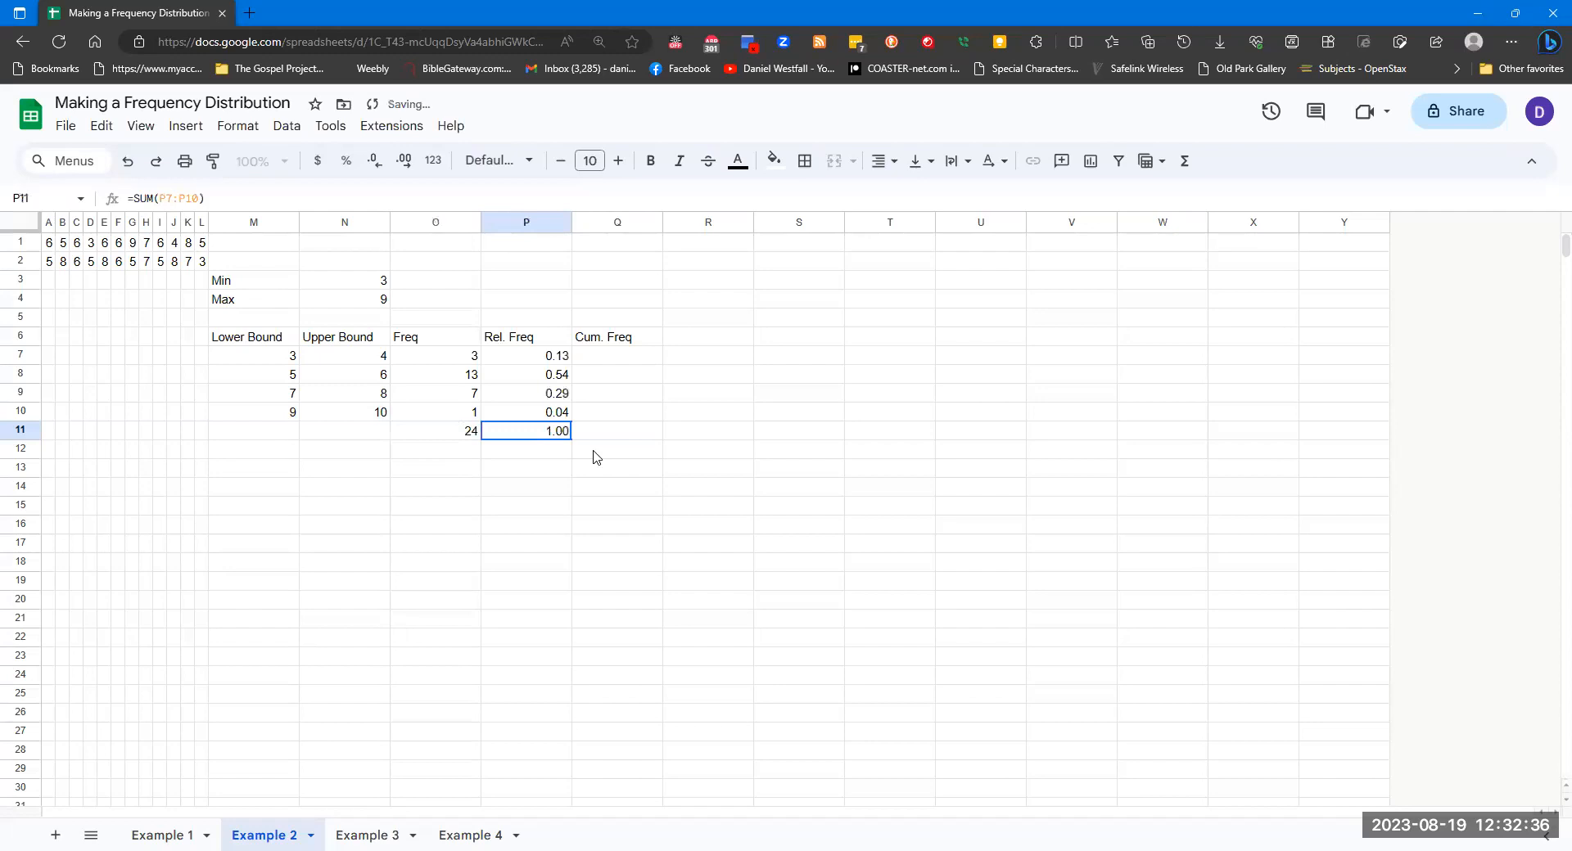
Step: Enter the first cumulative frequency, 3, in Q7 and the running-total formula =O8+Q7 in Q8
{"action": "left_click", "coordinate": [619, 358]}
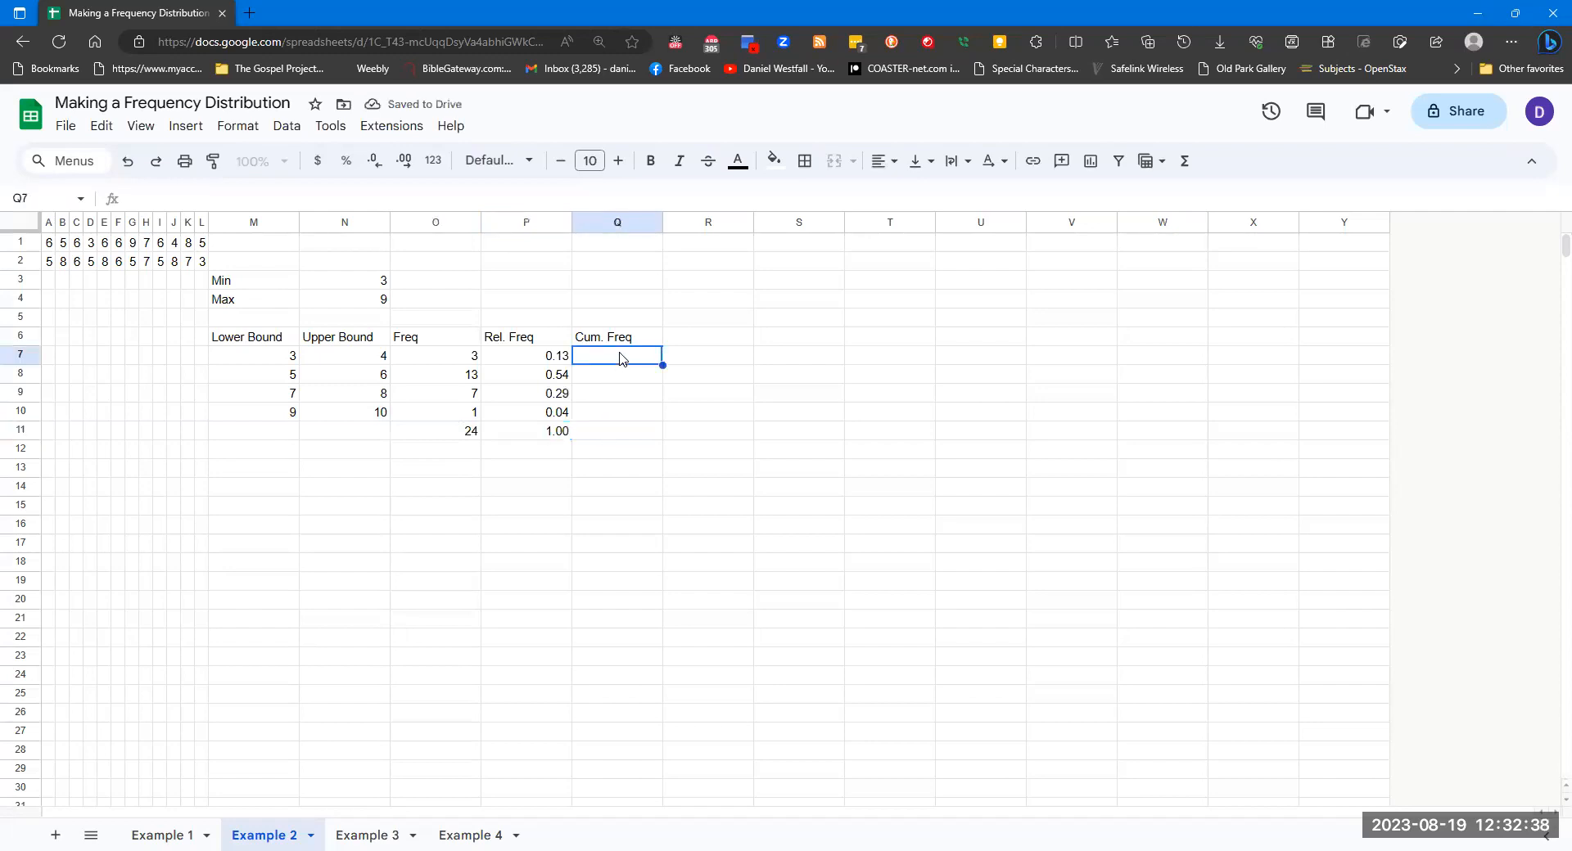
{"action": "type", "text": "3"}
{"action": "key", "text": "Return"}
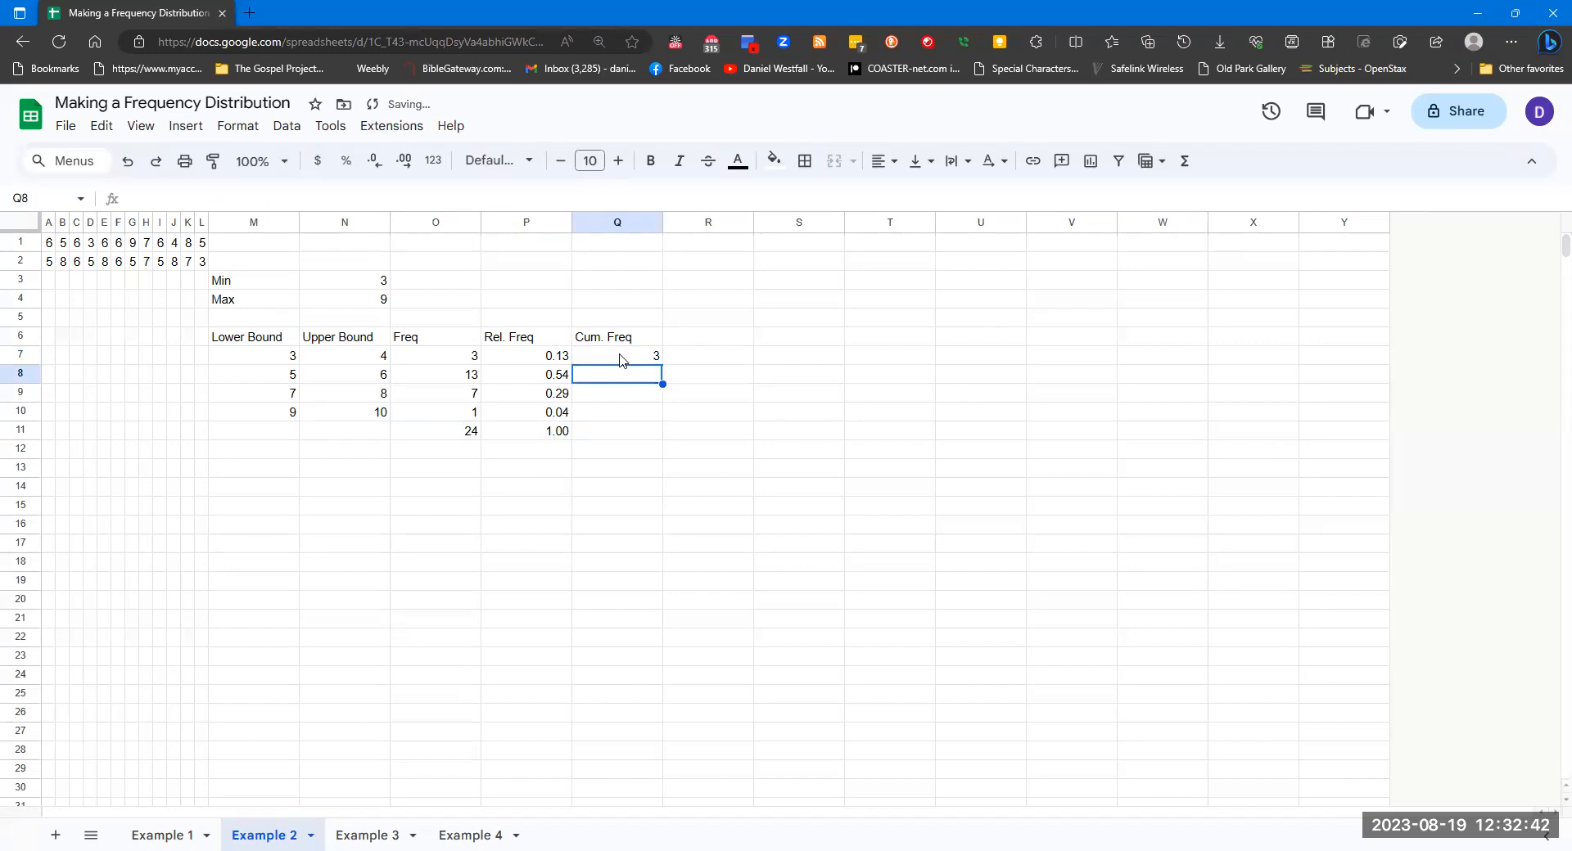
{"action": "type", "text": "="}
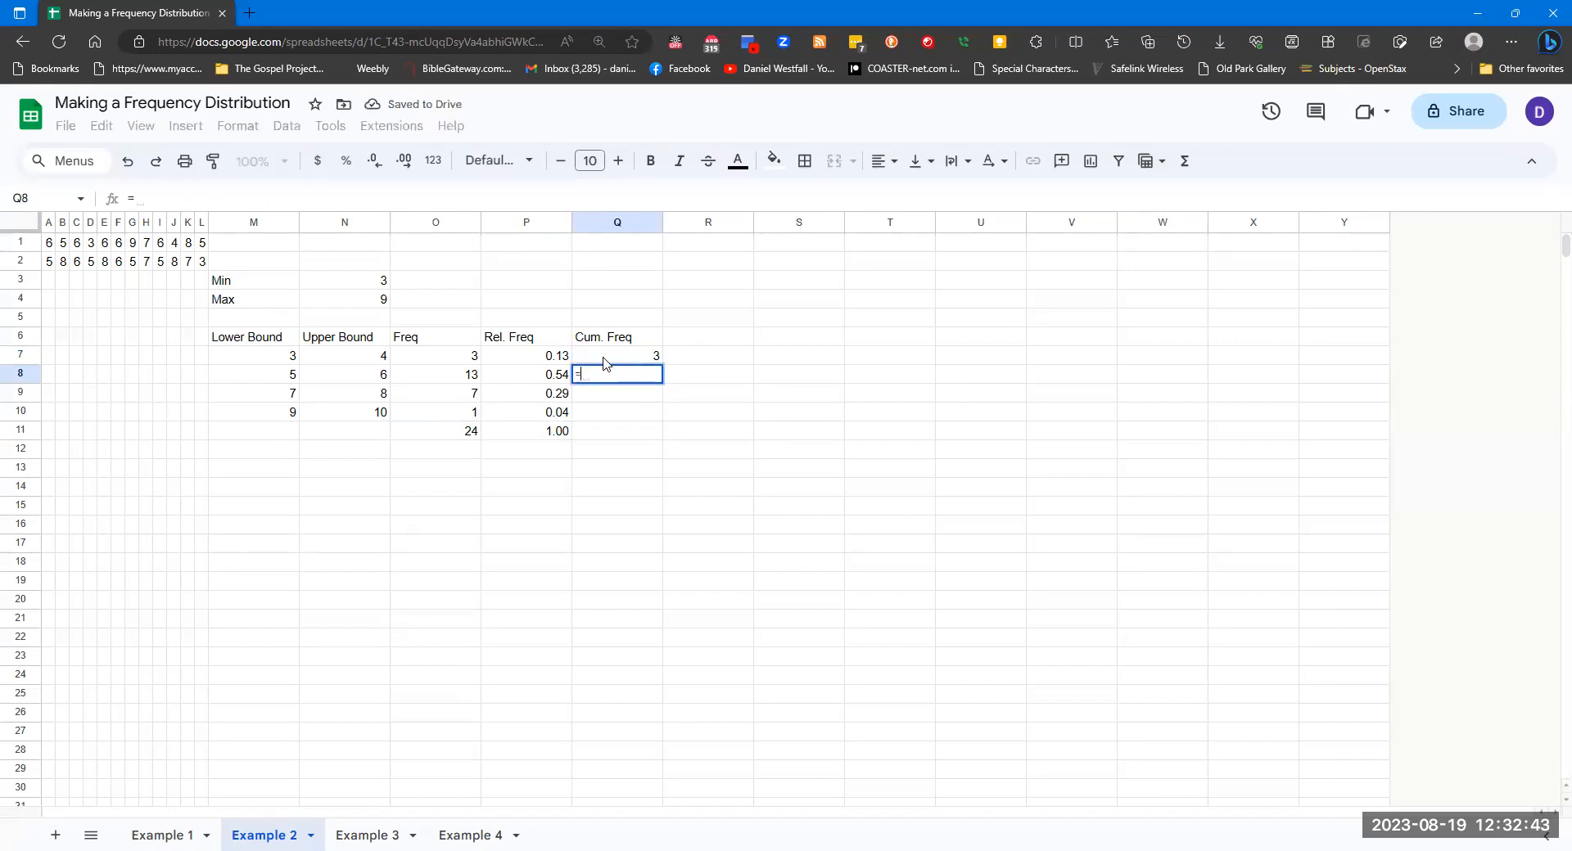
{"action": "left_click", "coordinate": [475, 379]}
{"action": "type", "text": "+"}
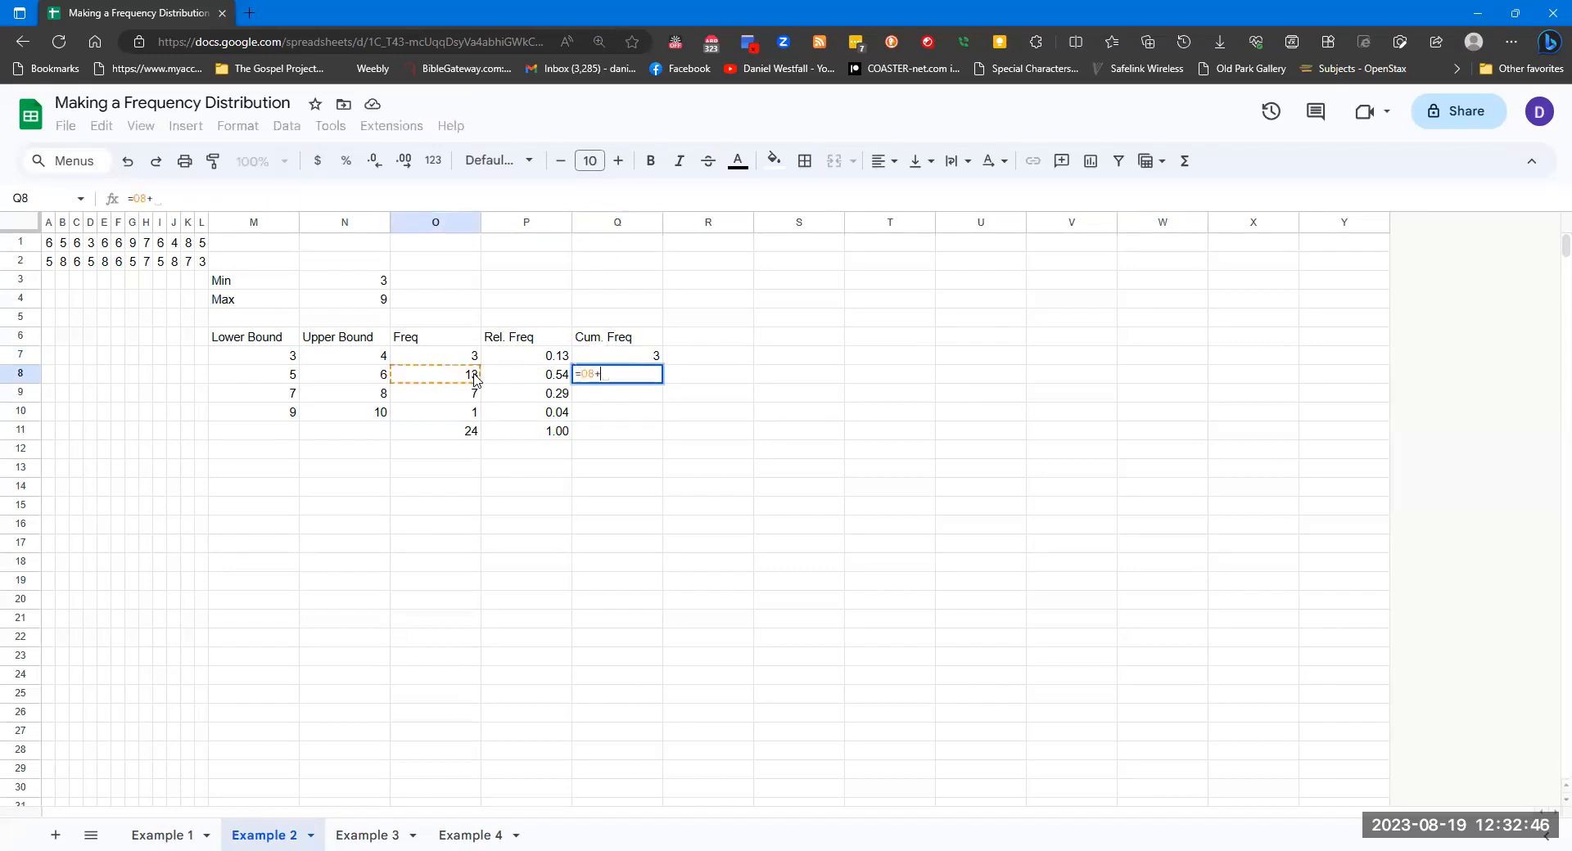
{"action": "left_click", "coordinate": [633, 357]}
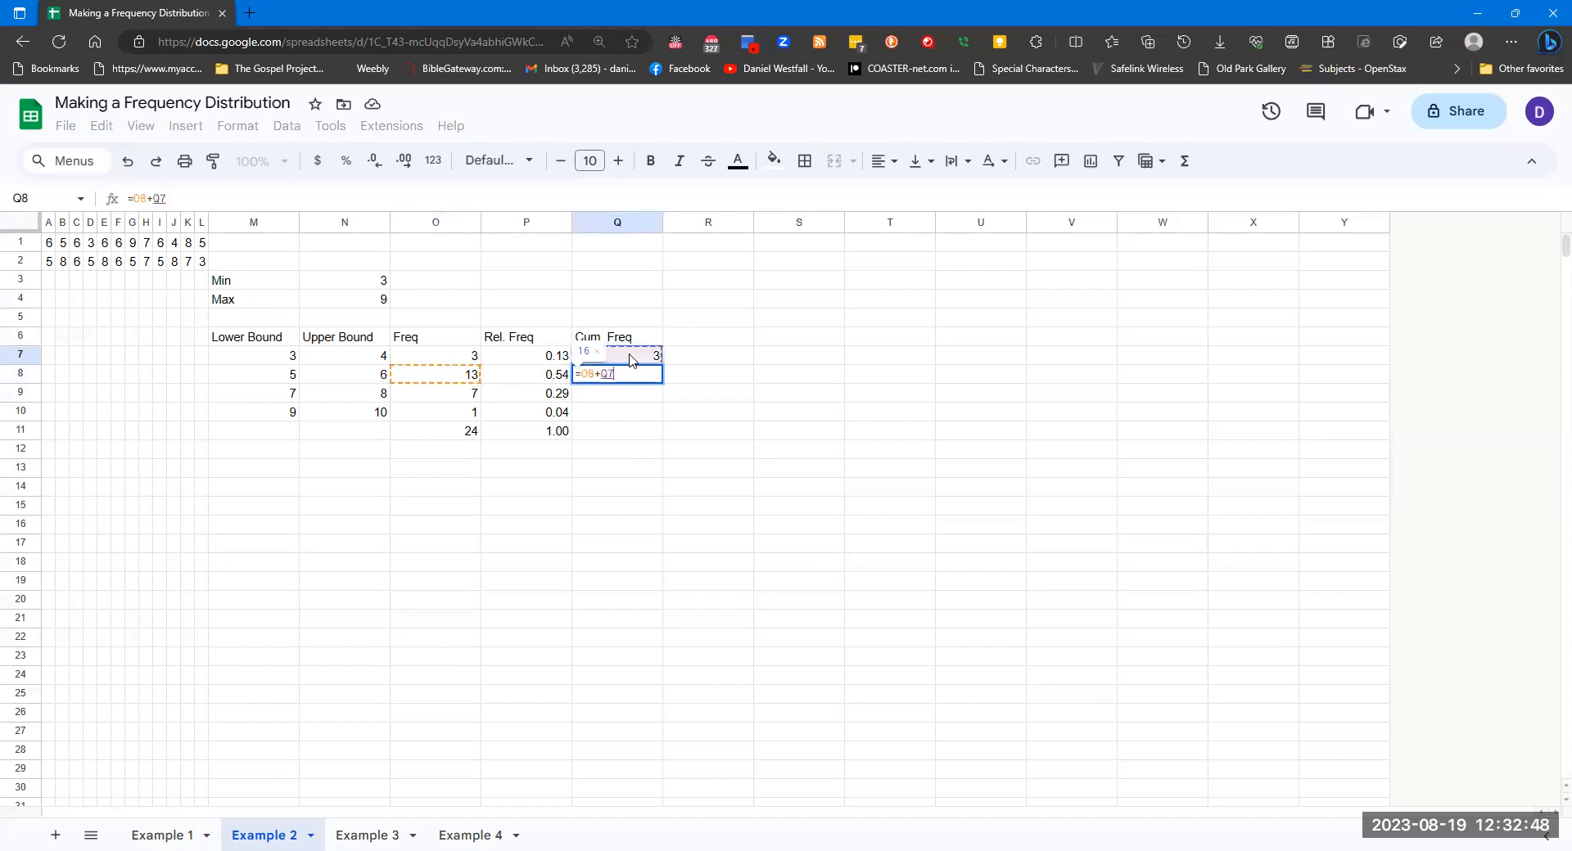
{"action": "key", "text": "Return"}
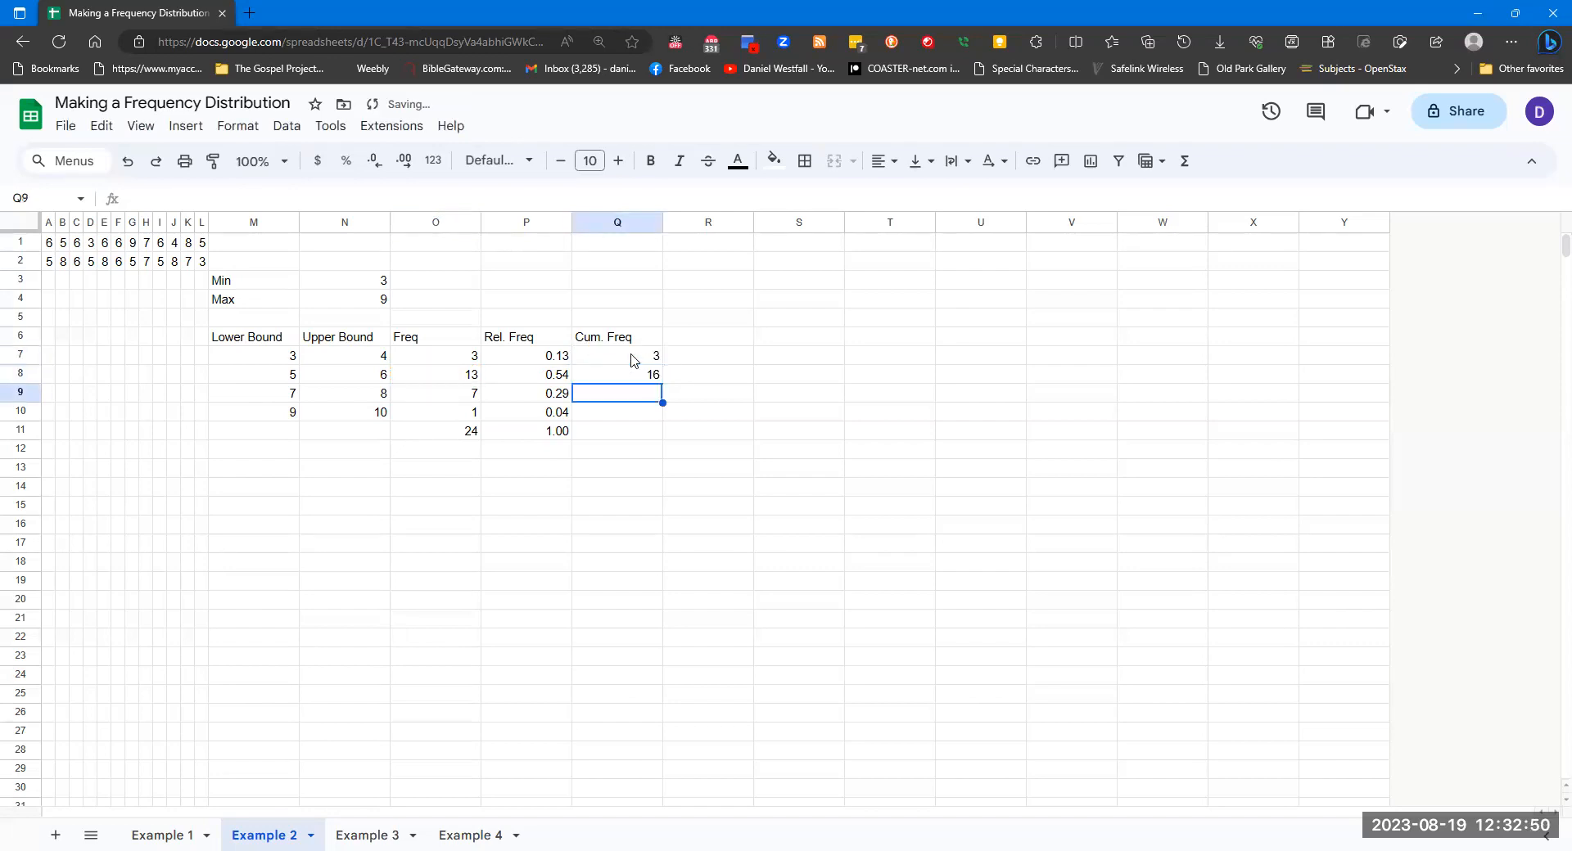
Step: Fill the cumulative frequency formula in Q8 down through Q10
{"action": "left_click", "coordinate": [656, 378]}
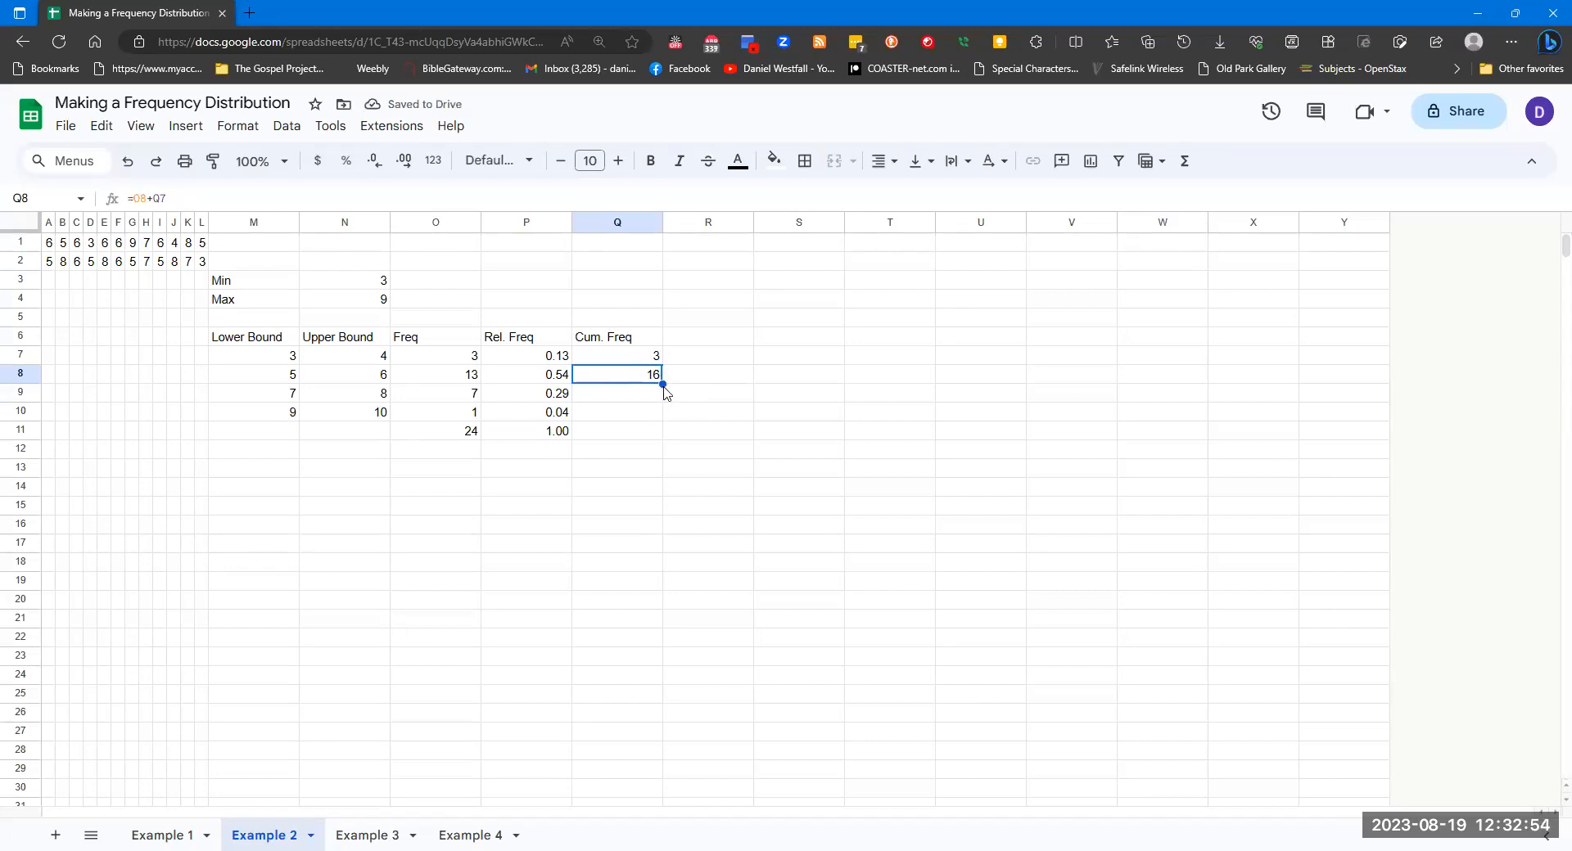
{"action": "left_click_drag", "start_coordinate": [661, 385], "coordinate": [659, 411]}
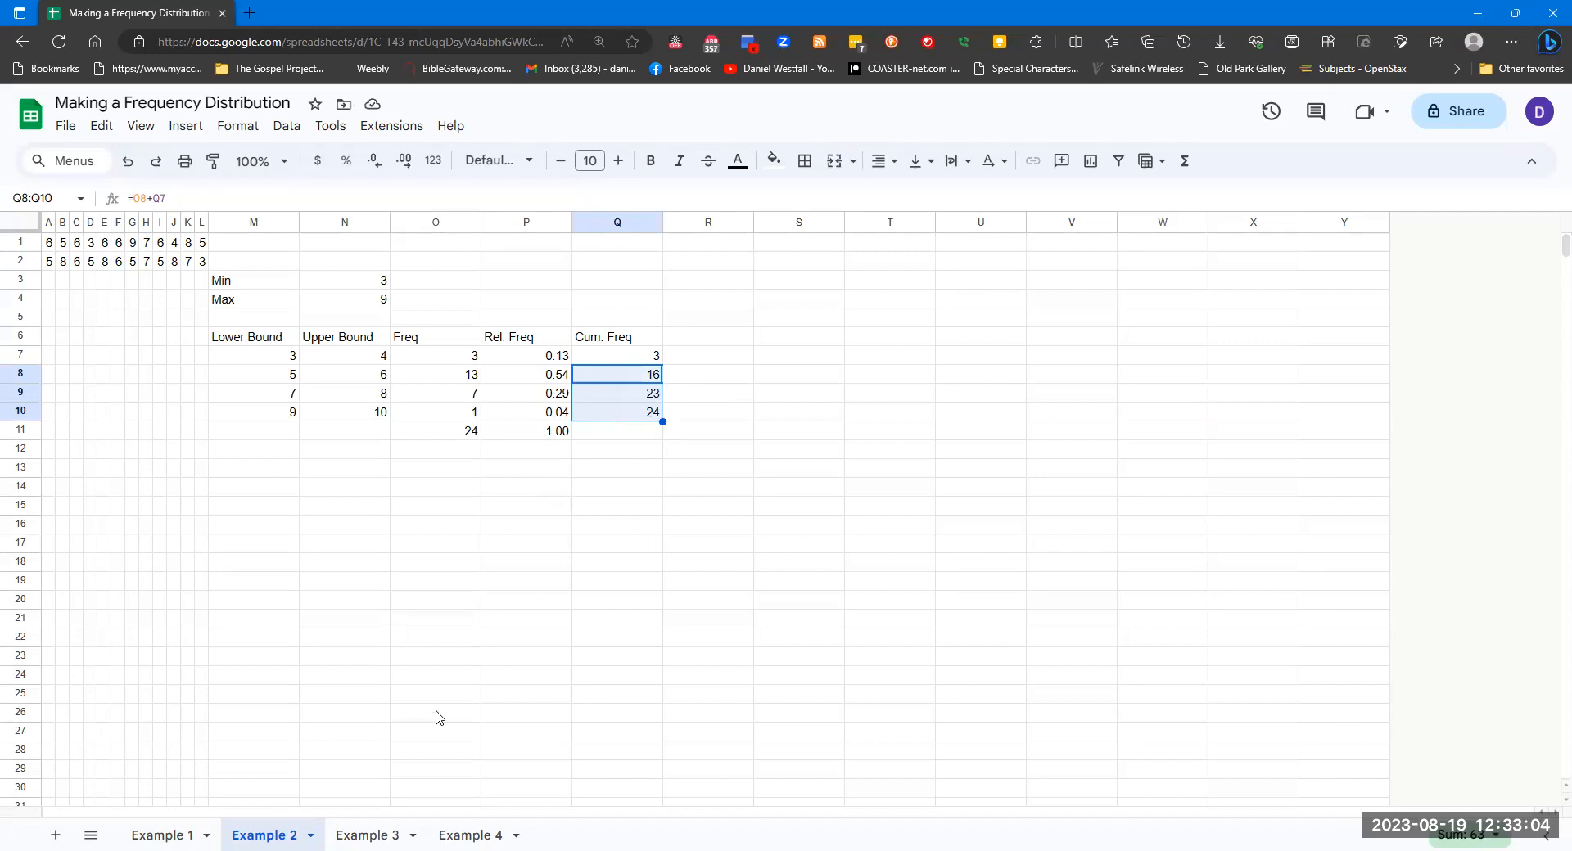
Step: In the Example 3 sheet, enter the minimum formula =MIN(A1:E4) in G5
{"action": "left_click", "coordinate": [360, 833]}
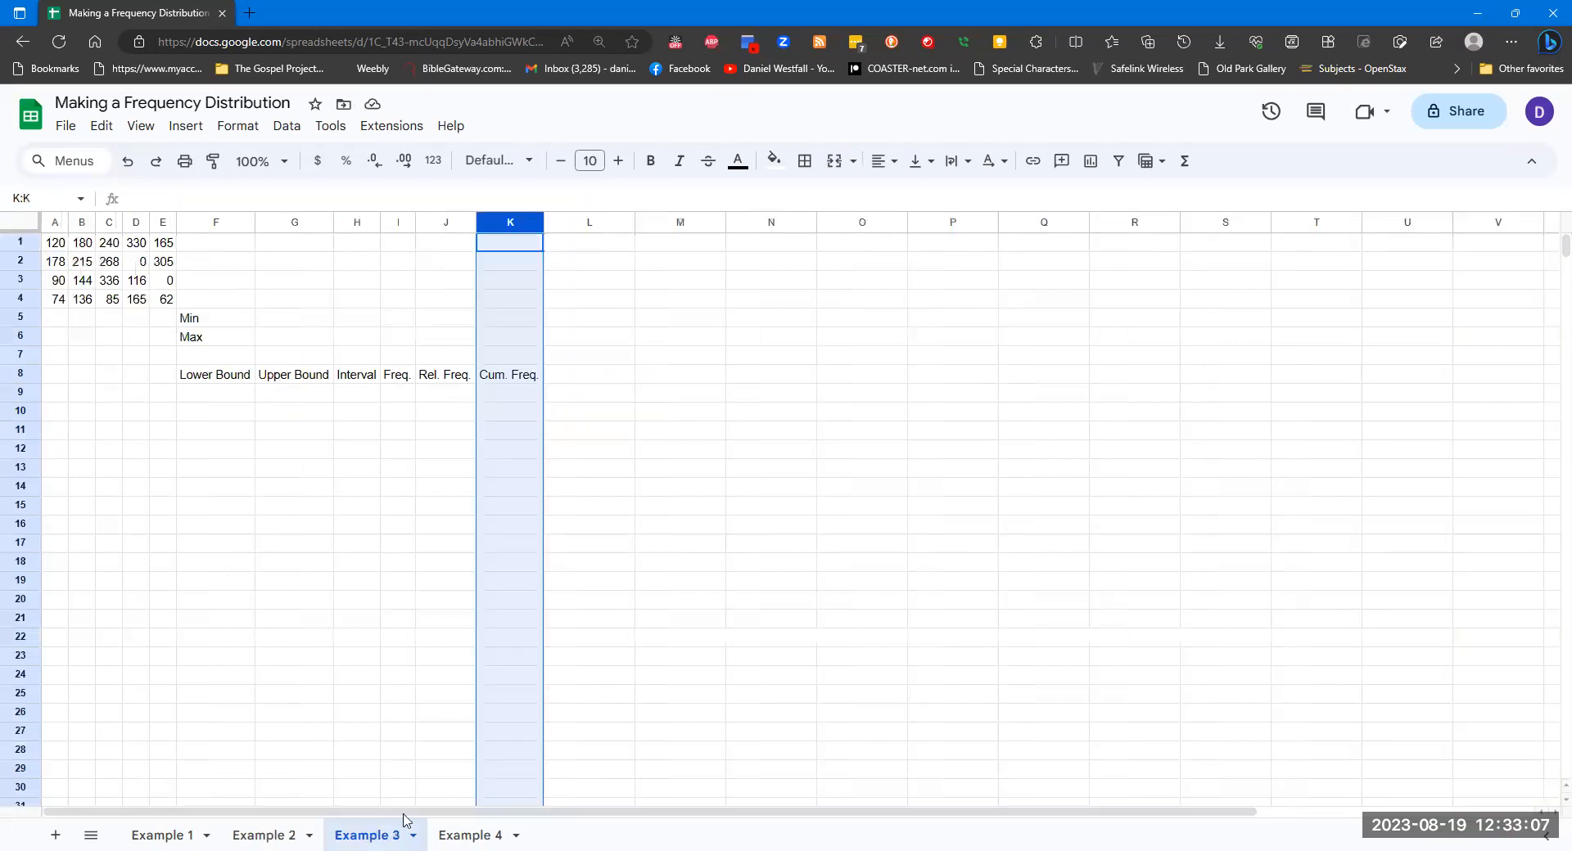
{"action": "left_click", "coordinate": [270, 321]}
{"action": "type", "text": "=Min"}
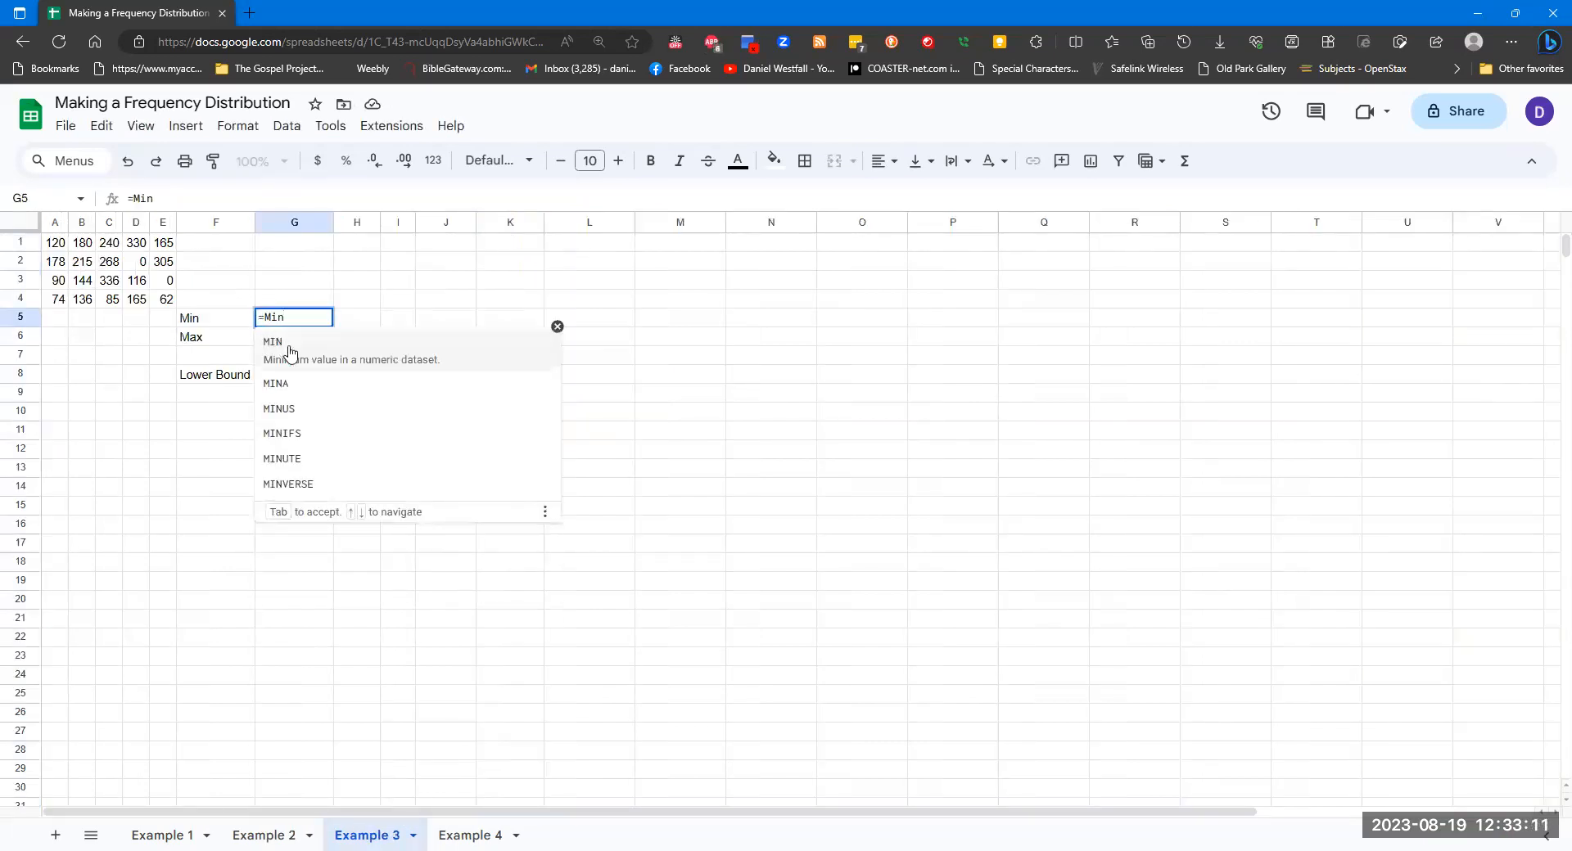
{"action": "left_click", "coordinate": [290, 352]}
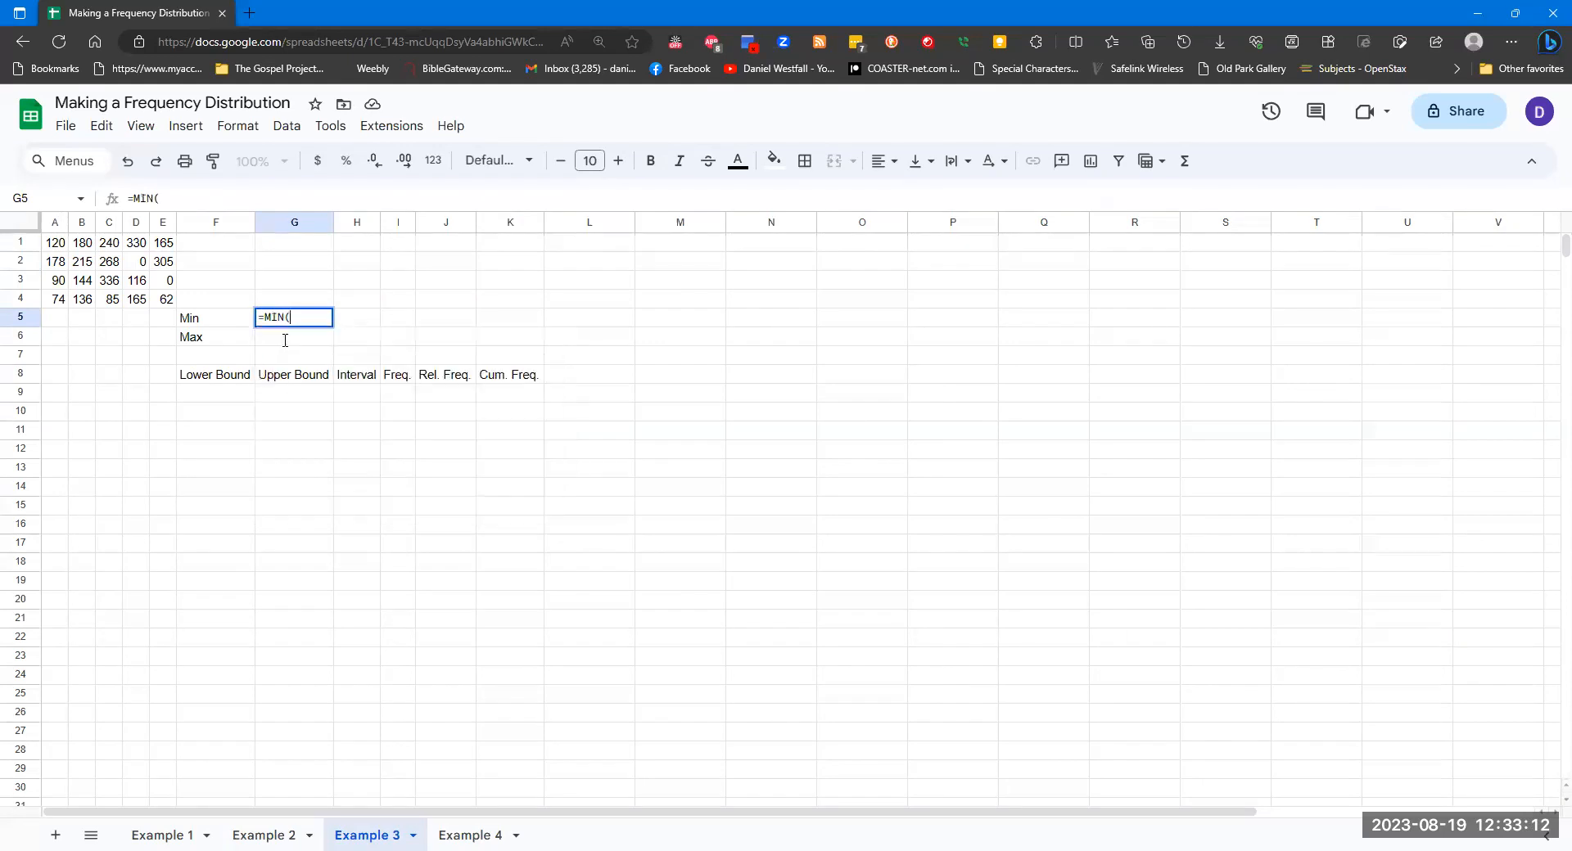
{"action": "left_click_drag", "start_coordinate": [57, 244], "coordinate": [161, 299]}
{"action": "type", "text": ")"}
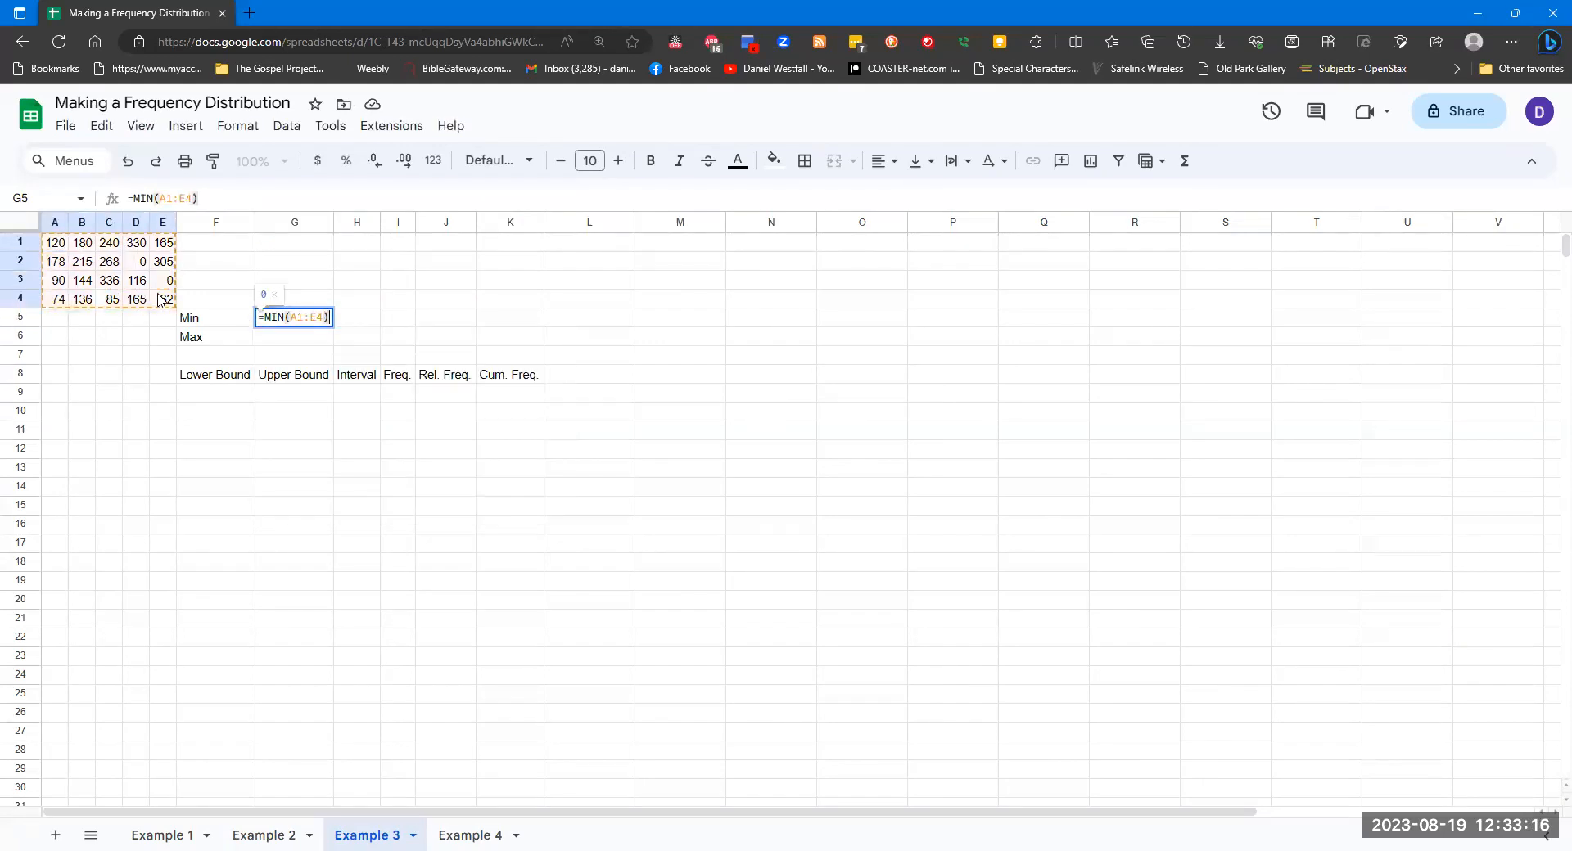
{"action": "key", "text": "Return"}
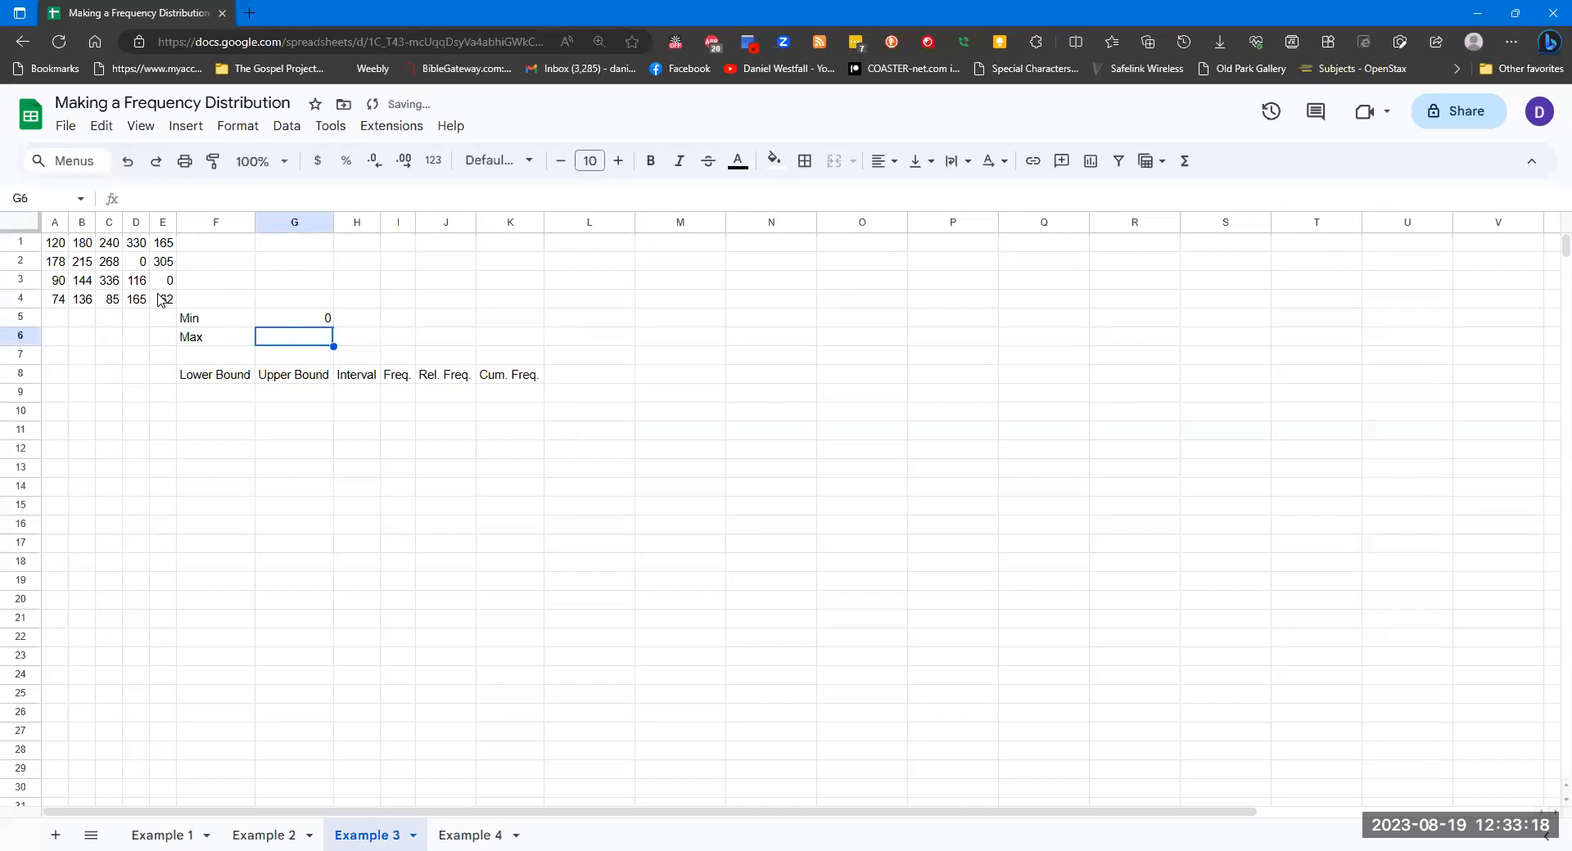
Step: Enter the maximum formula =MAX(A1:E4) in G6
{"action": "type", "text": "=Max"}
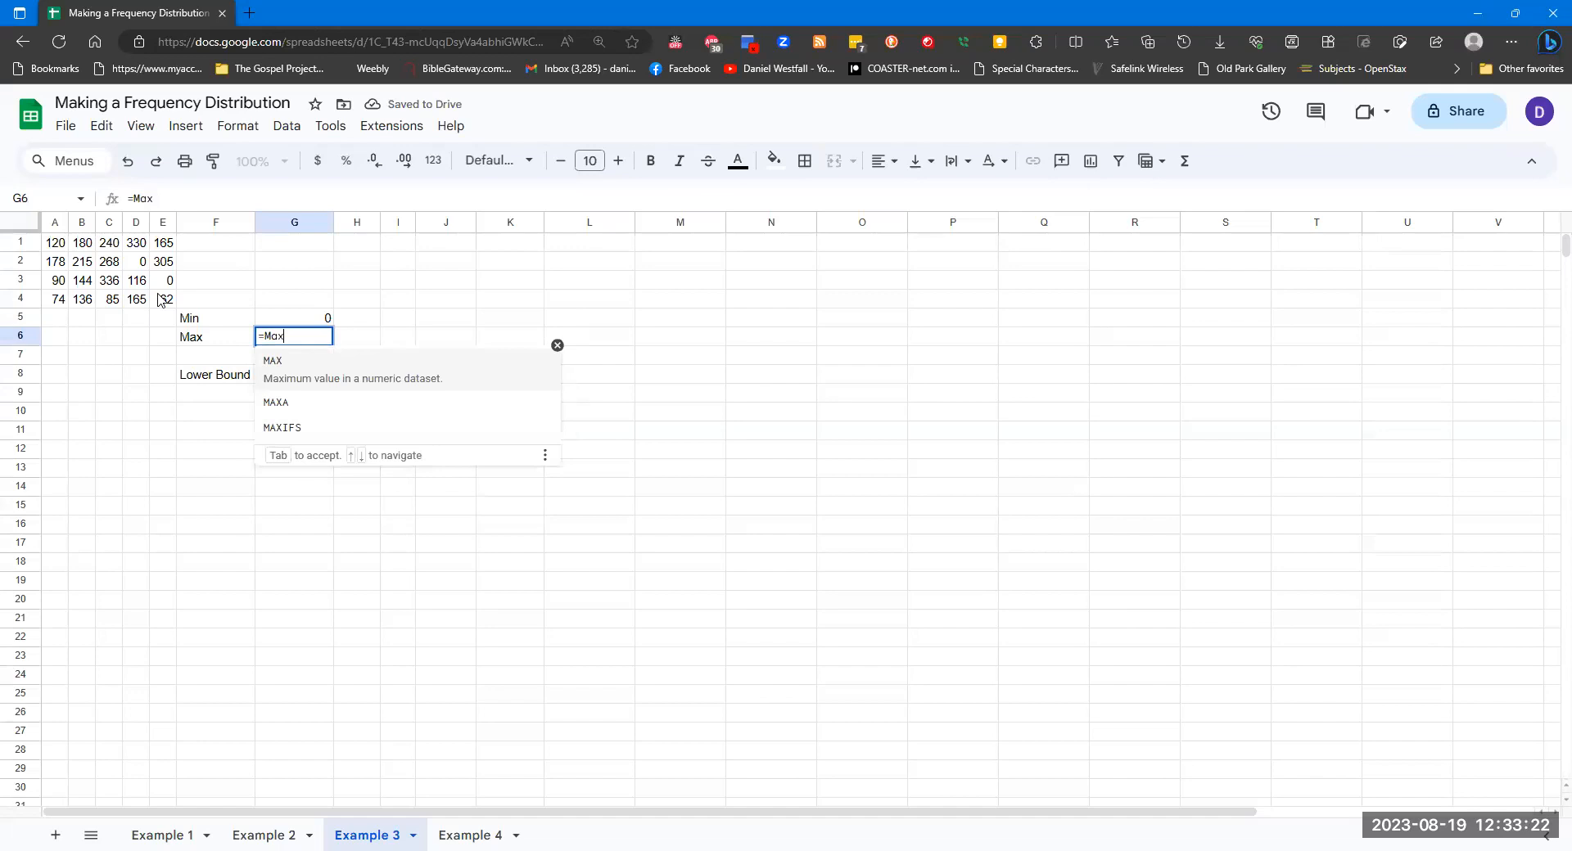
{"action": "left_click", "coordinate": [306, 363]}
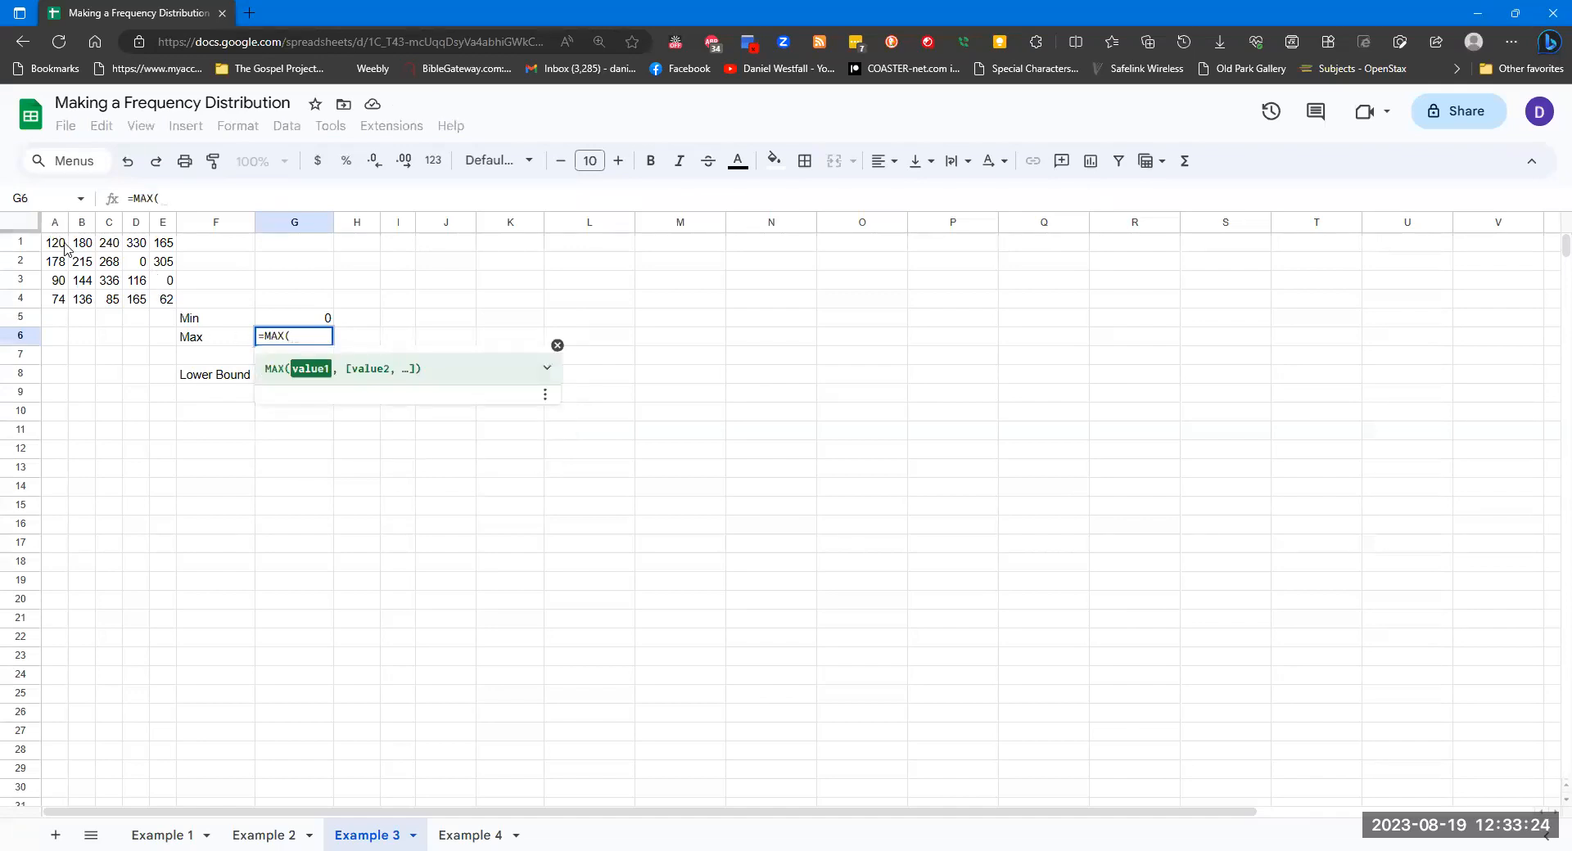
{"action": "left_click_drag", "start_coordinate": [66, 248], "coordinate": [169, 299]}
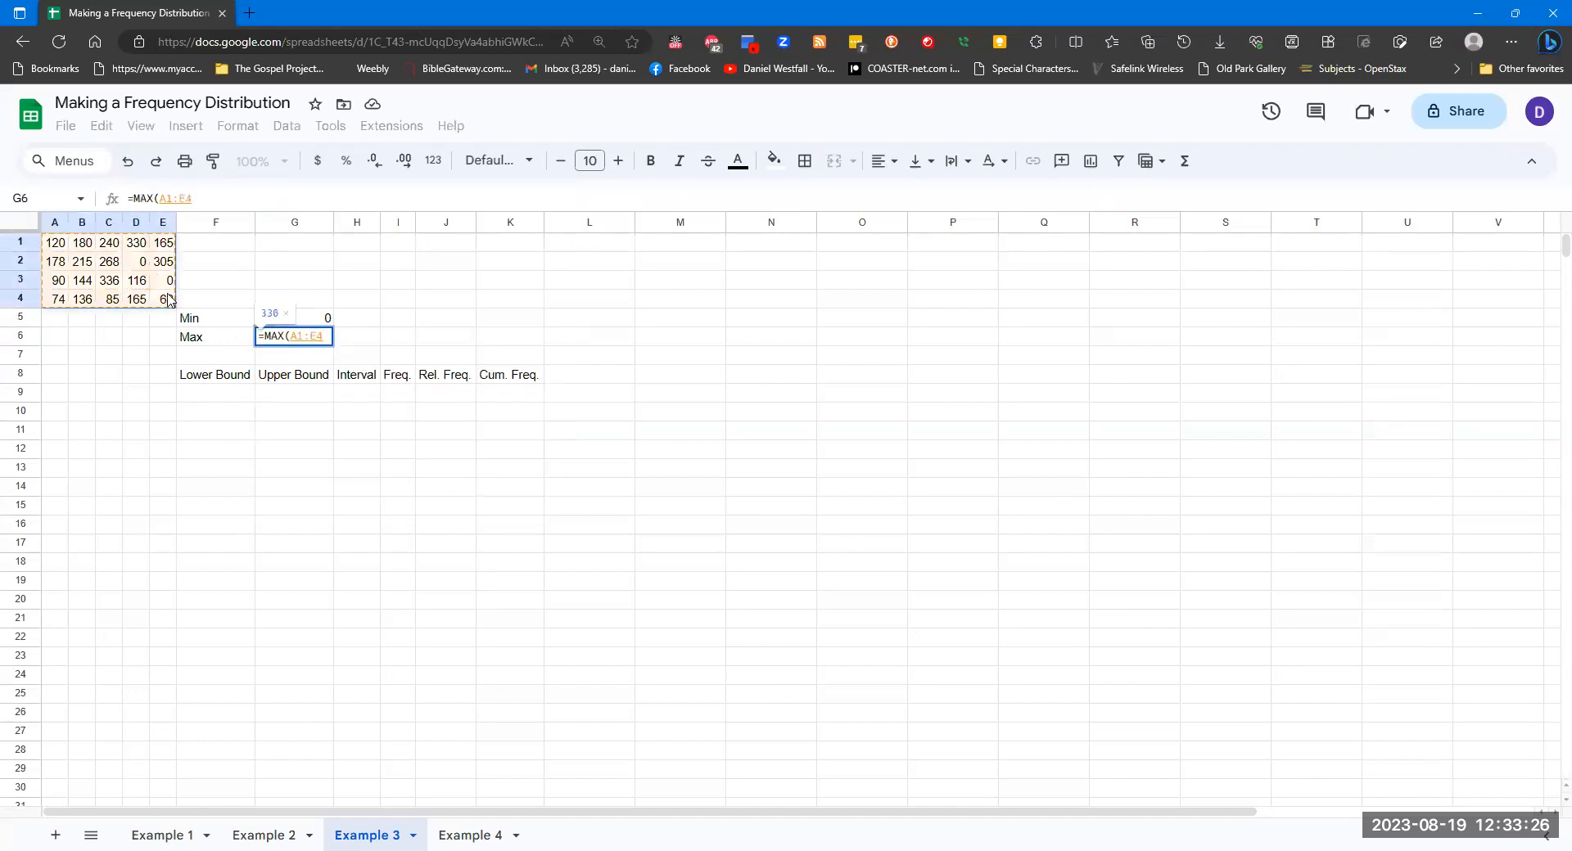
{"action": "type", "text": ")"}
{"action": "key", "text": "Return"}
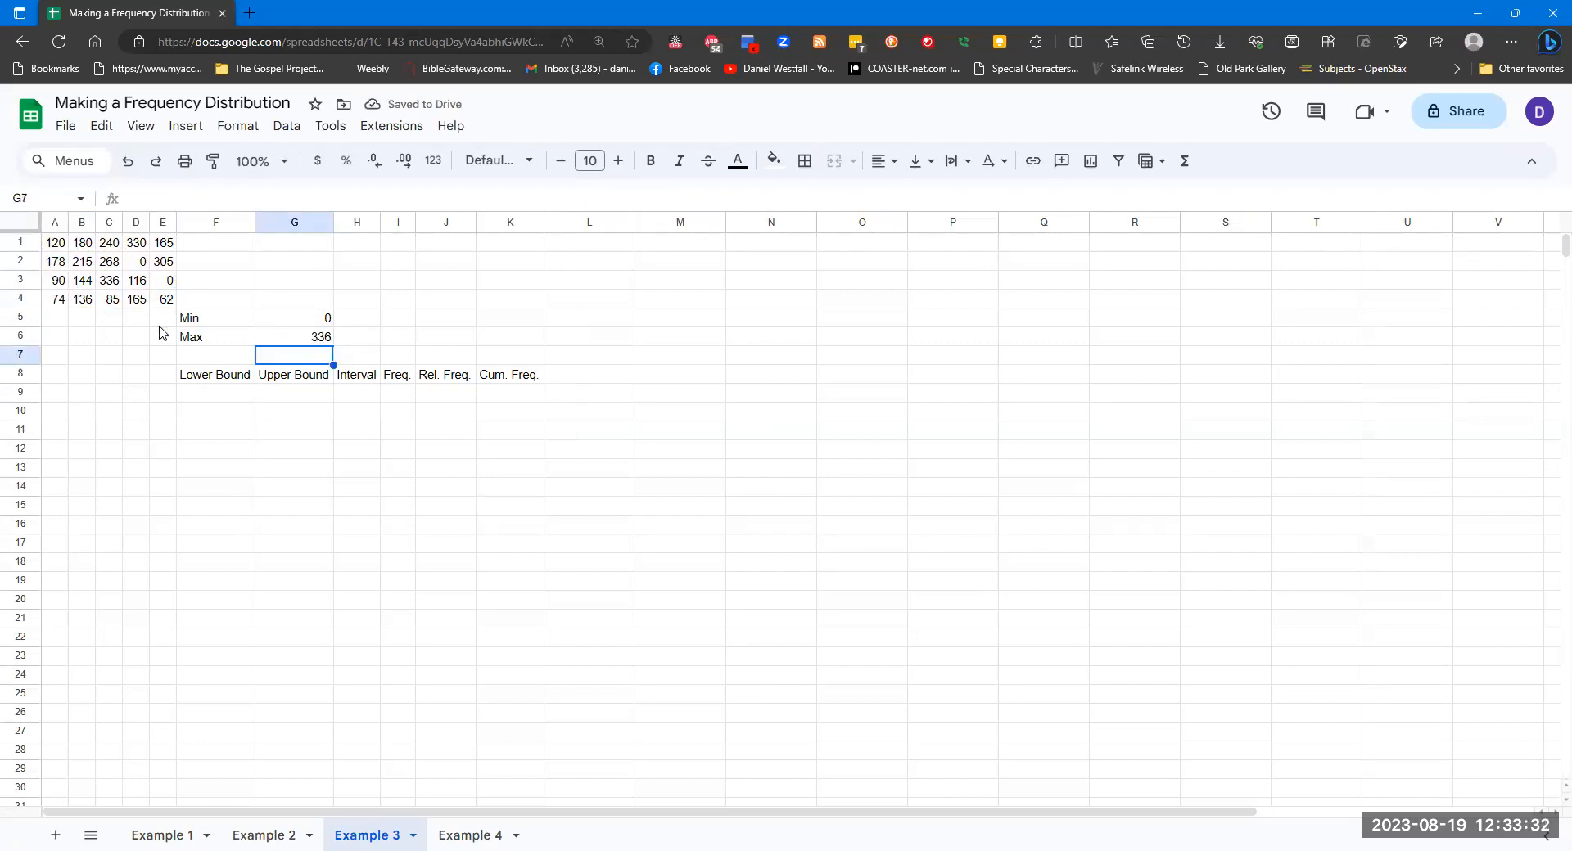
Step: Enter the first two lower bounds, 0 and 50, in F9:F10 and the upper bounds, 49 and 99, in G9:G10
{"action": "left_click", "coordinate": [230, 401]}
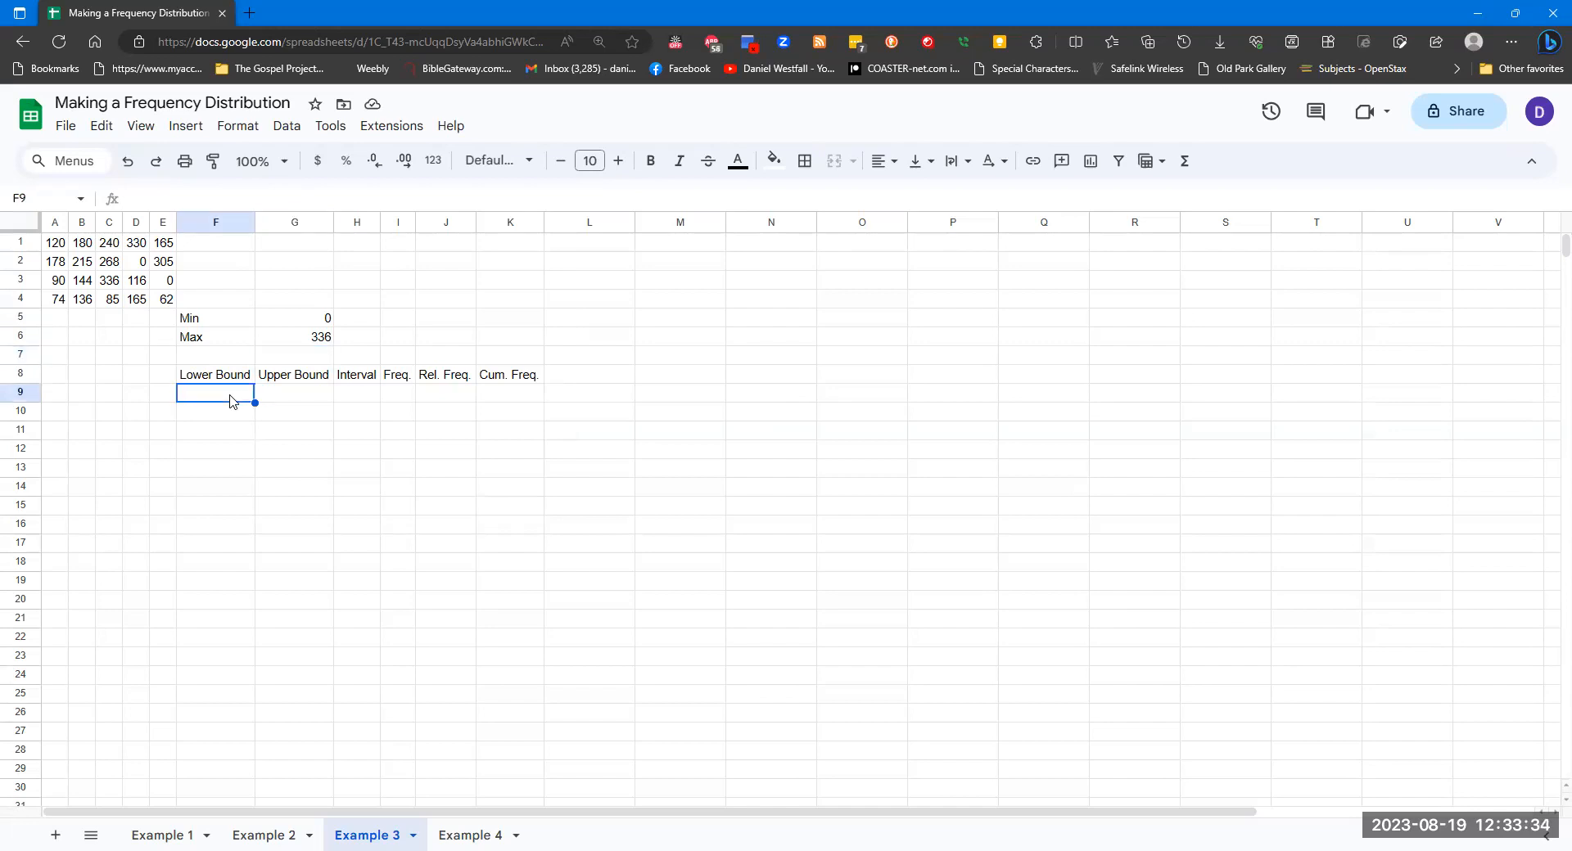
{"action": "type", "text": "0"}
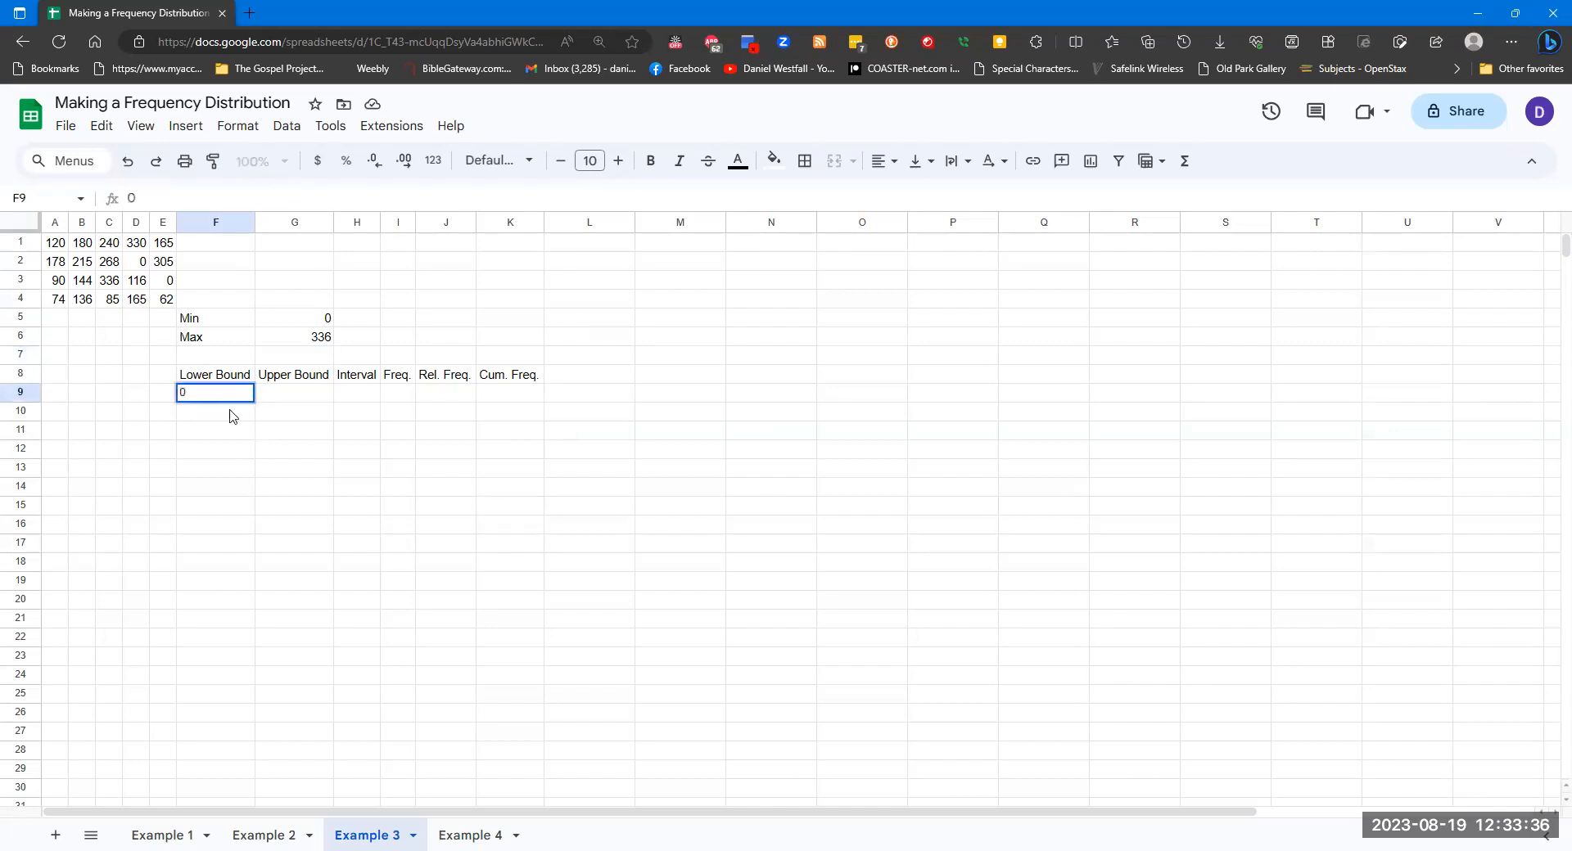
{"action": "key", "text": "Return"}
{"action": "type", "text": "50"}
{"action": "key", "text": "Return"}
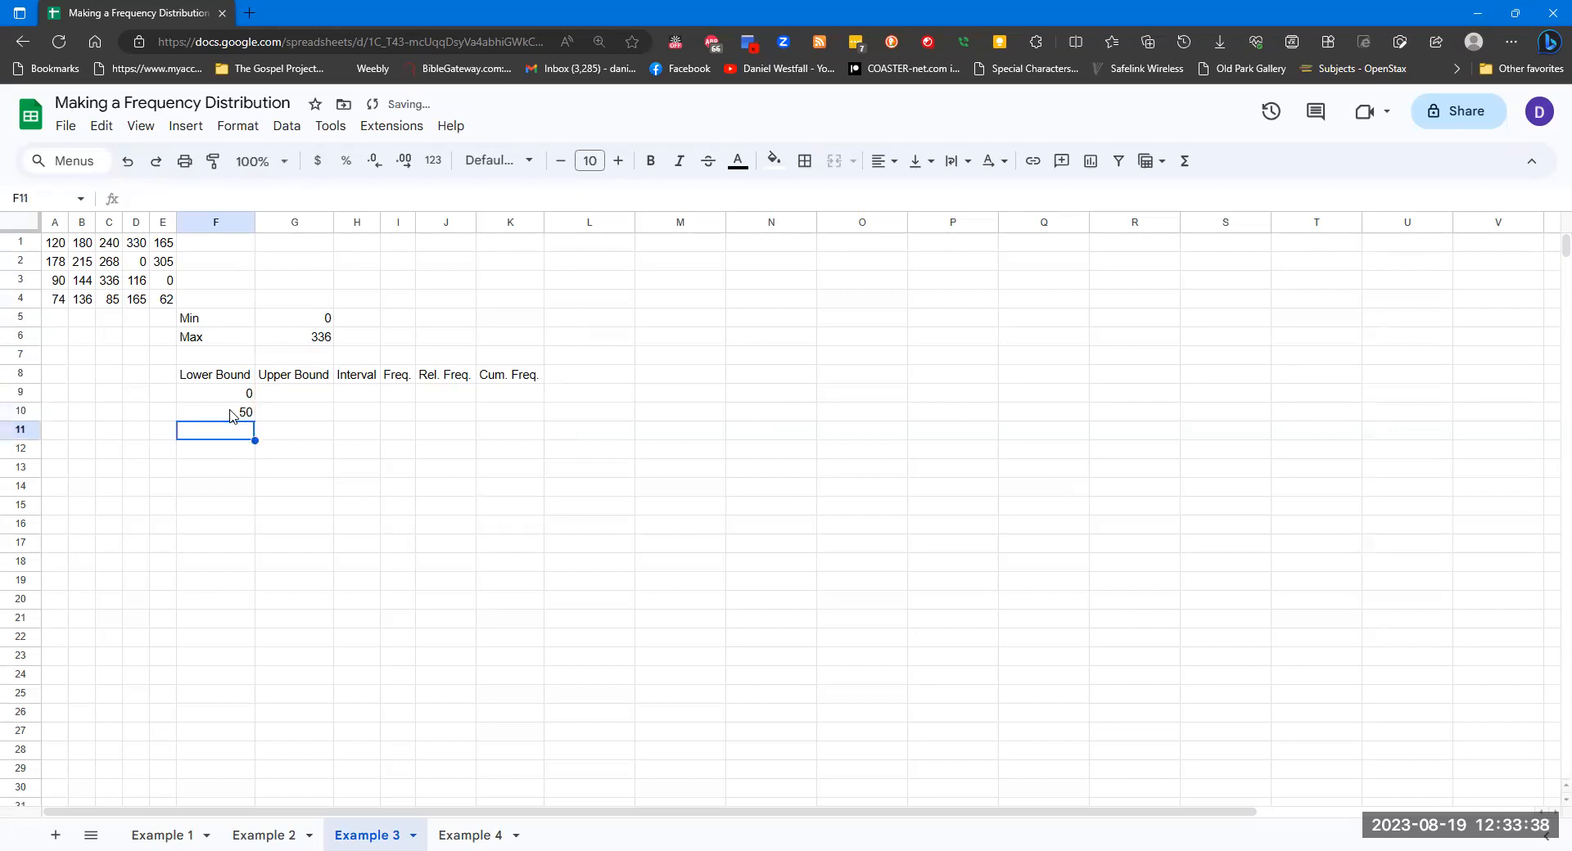
{"action": "left_click", "coordinate": [297, 395]}
{"action": "type", "text": "49"}
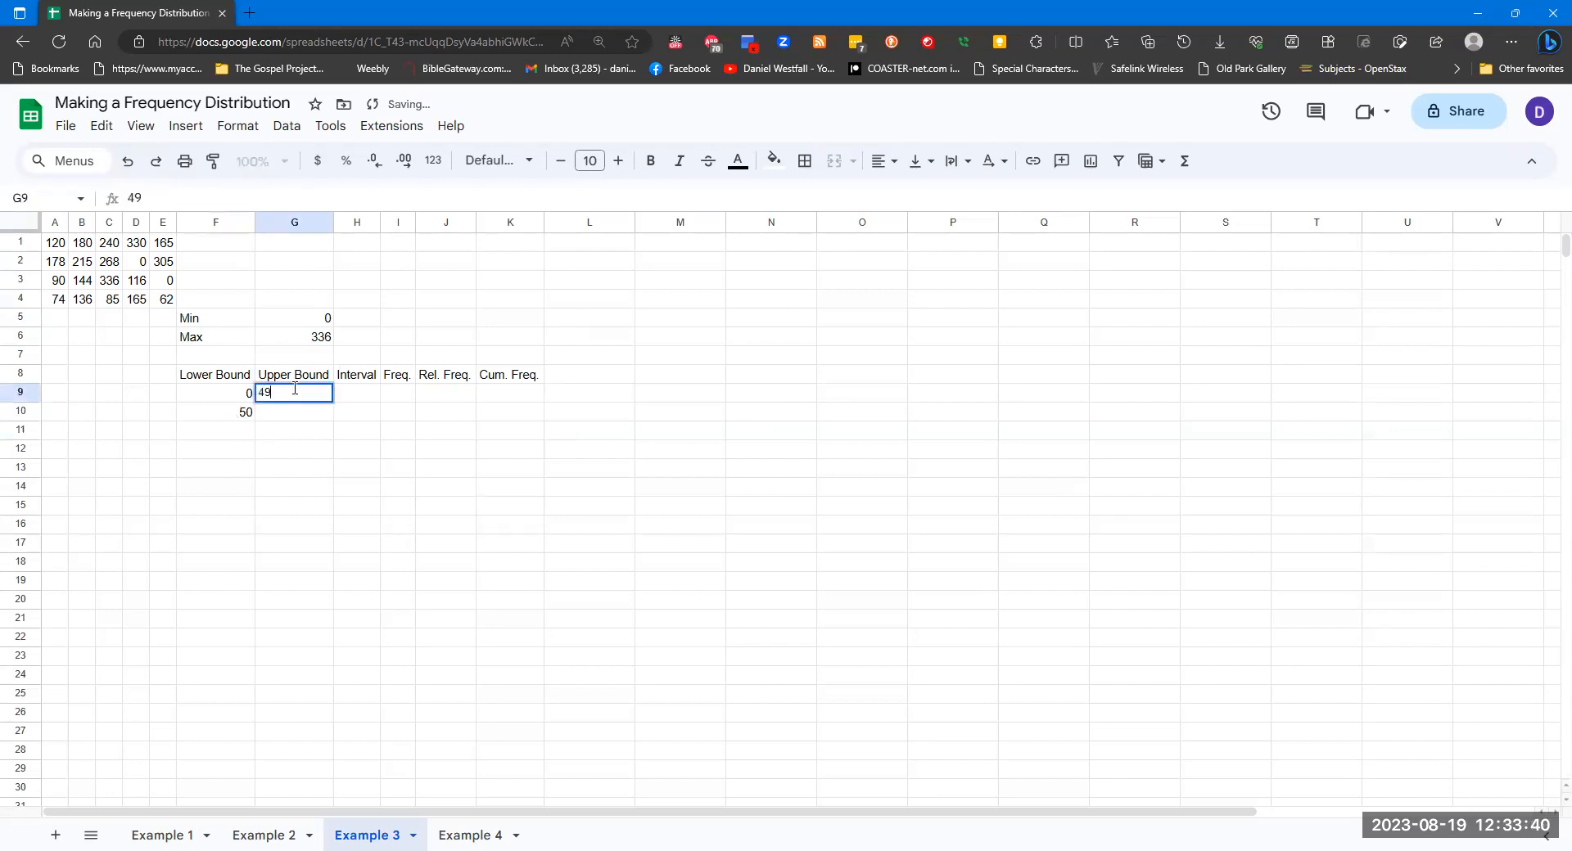
{"action": "key", "text": "Return"}
{"action": "type", "text": "99"}
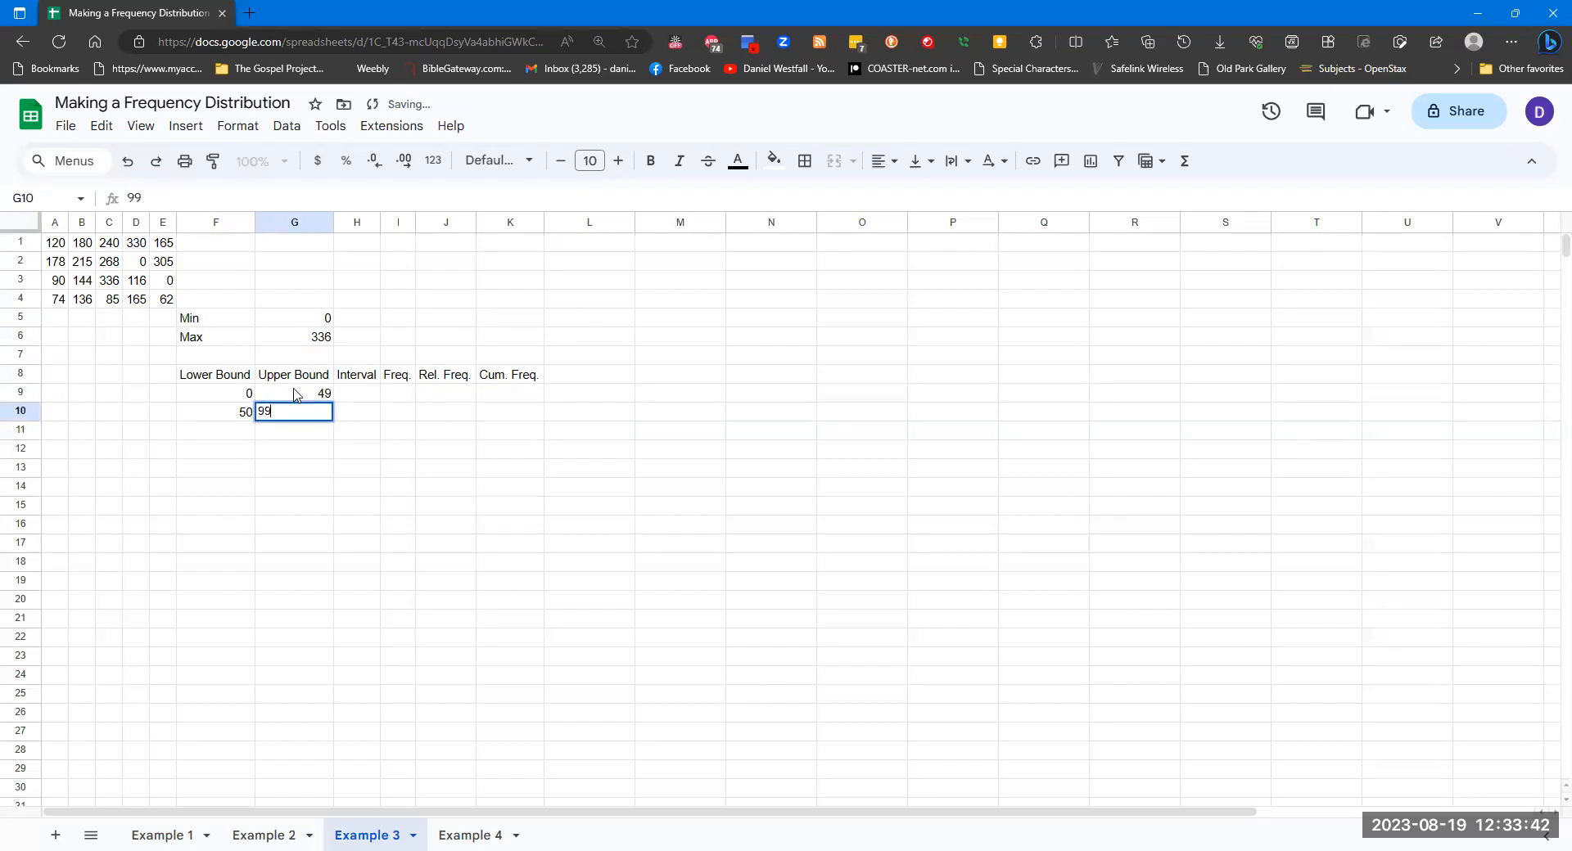
{"action": "key", "text": "Return"}
Step: Extend the class bounds pattern in F9:G10 down through row 15
{"action": "left_click_drag", "start_coordinate": [234, 398], "coordinate": [316, 417]}
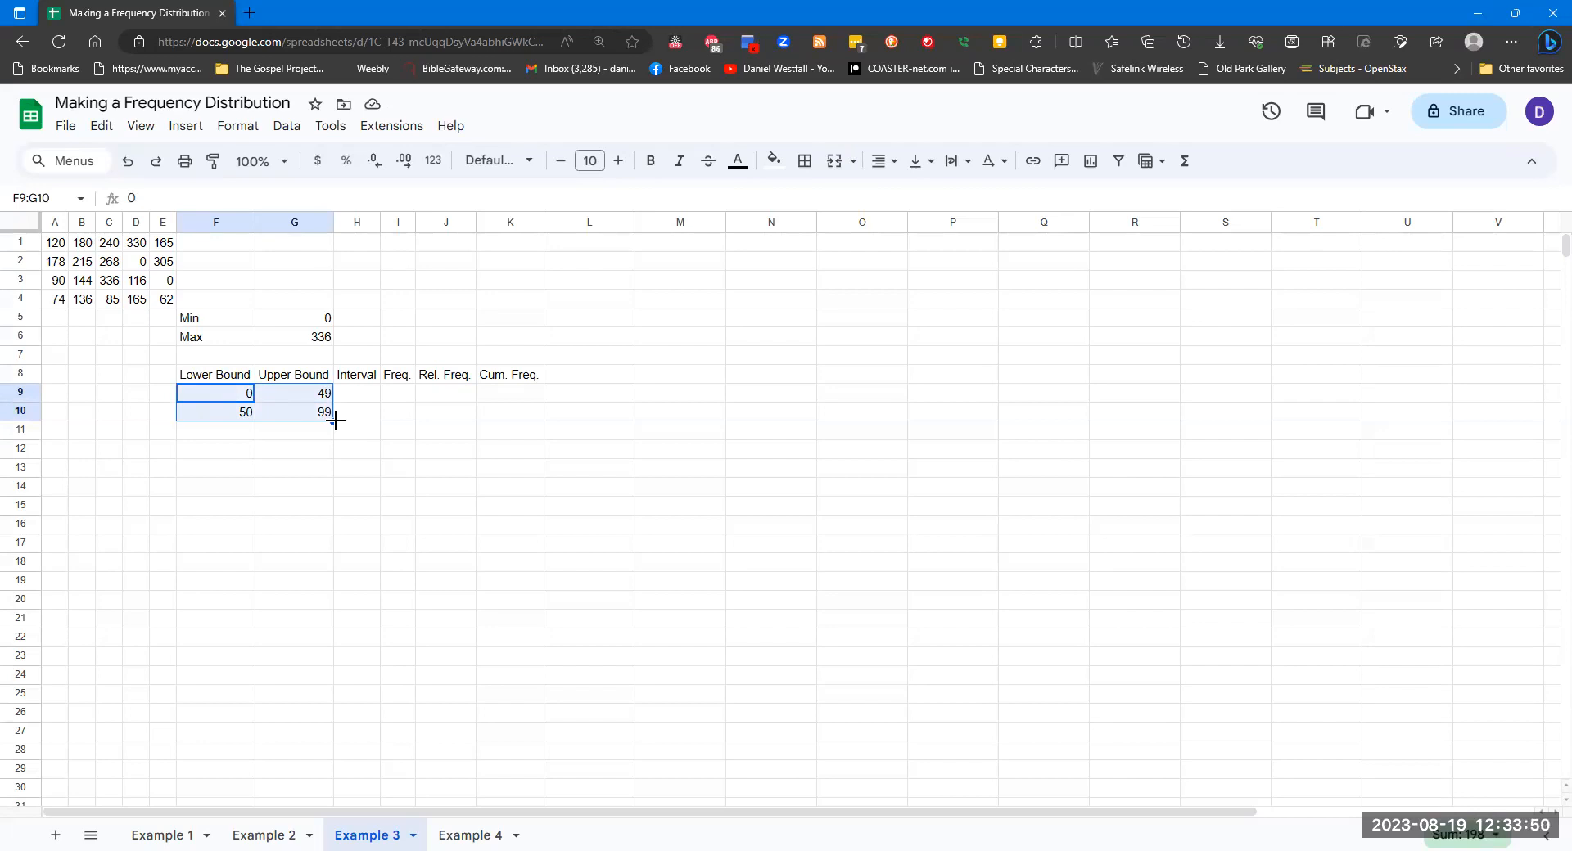
{"action": "left_click_drag", "start_coordinate": [334, 420], "coordinate": [332, 429]}
{"action": "left_click_drag", "start_coordinate": [333, 429], "coordinate": [319, 507]}
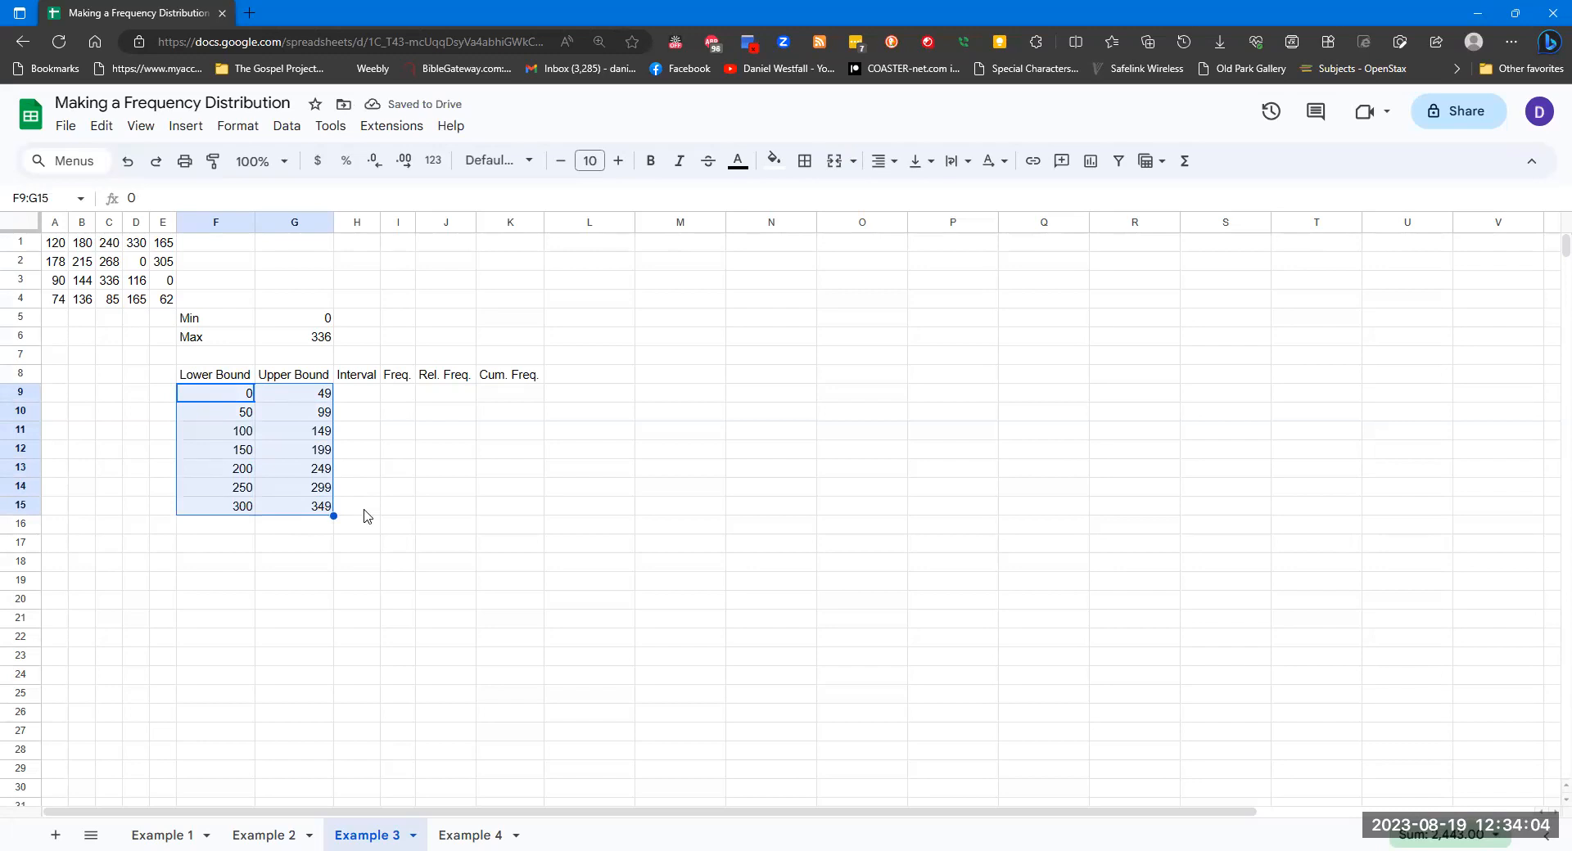
Step: Delete the Interval column from the Example 3 table
{"action": "right_click", "coordinate": [354, 223]}
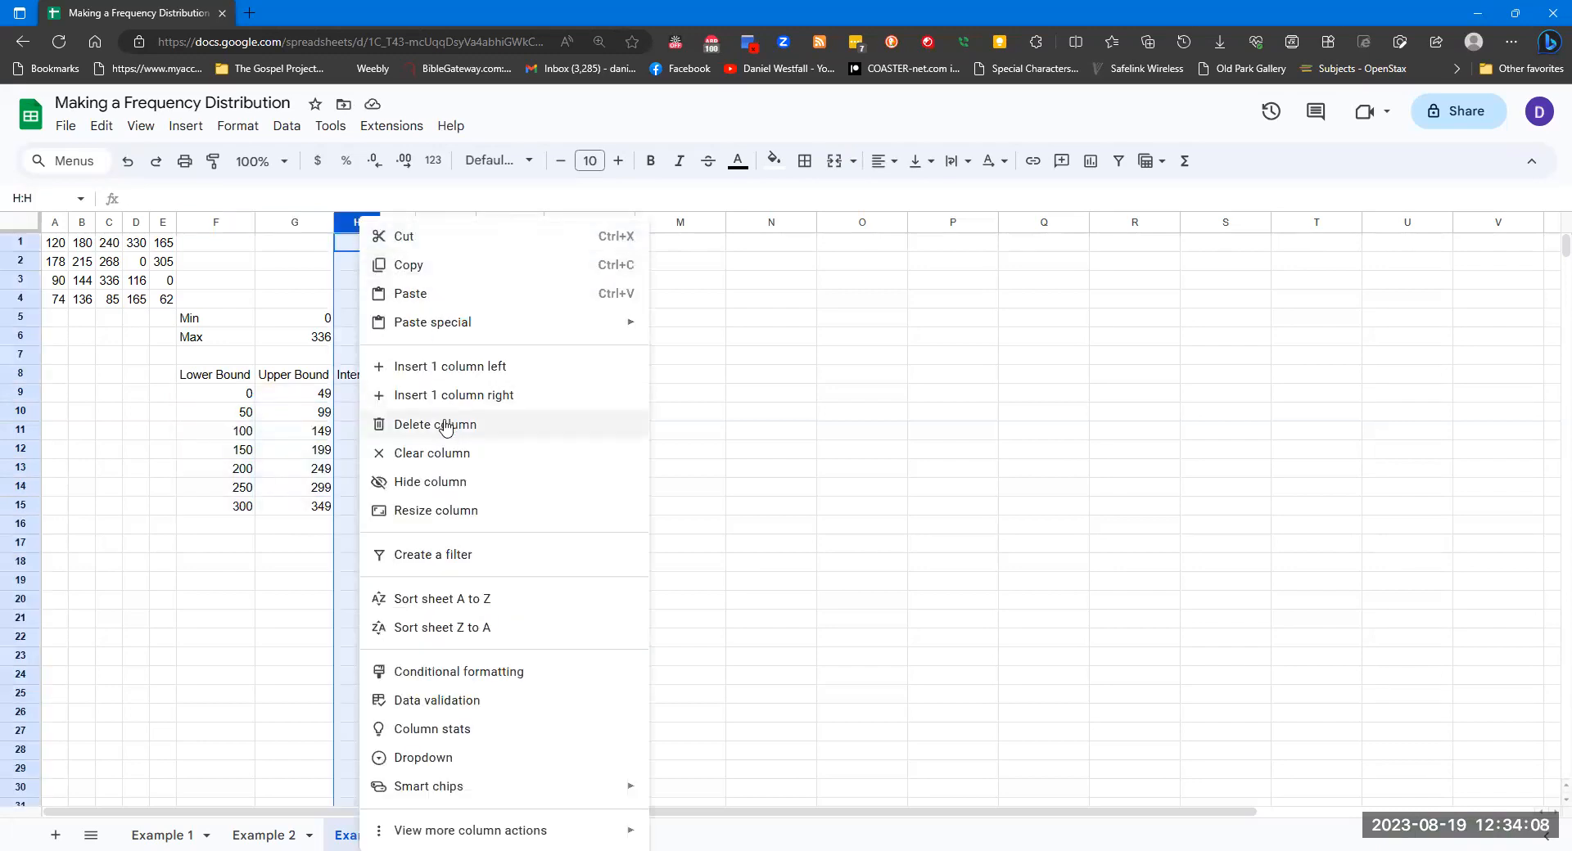
{"action": "left_click", "coordinate": [445, 424]}
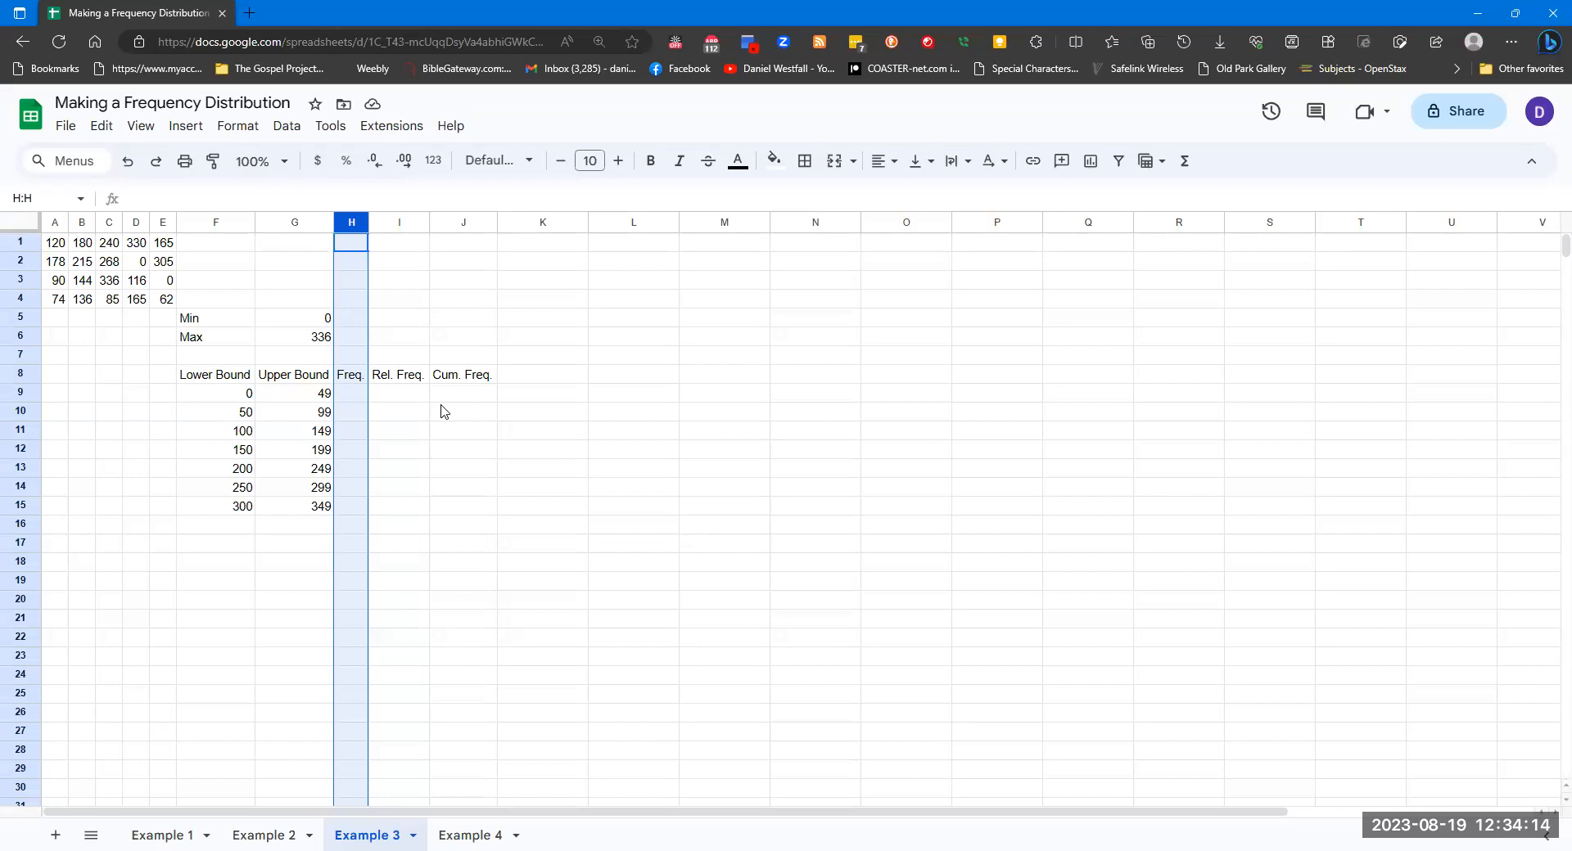
Step: Start a COUNTIFS formula in H9 with the absolute range $A$1:$E$4 and the lower-bound criterion ">=" &F9
{"action": "left_click", "coordinate": [360, 396]}
{"action": "type", "text": "="}
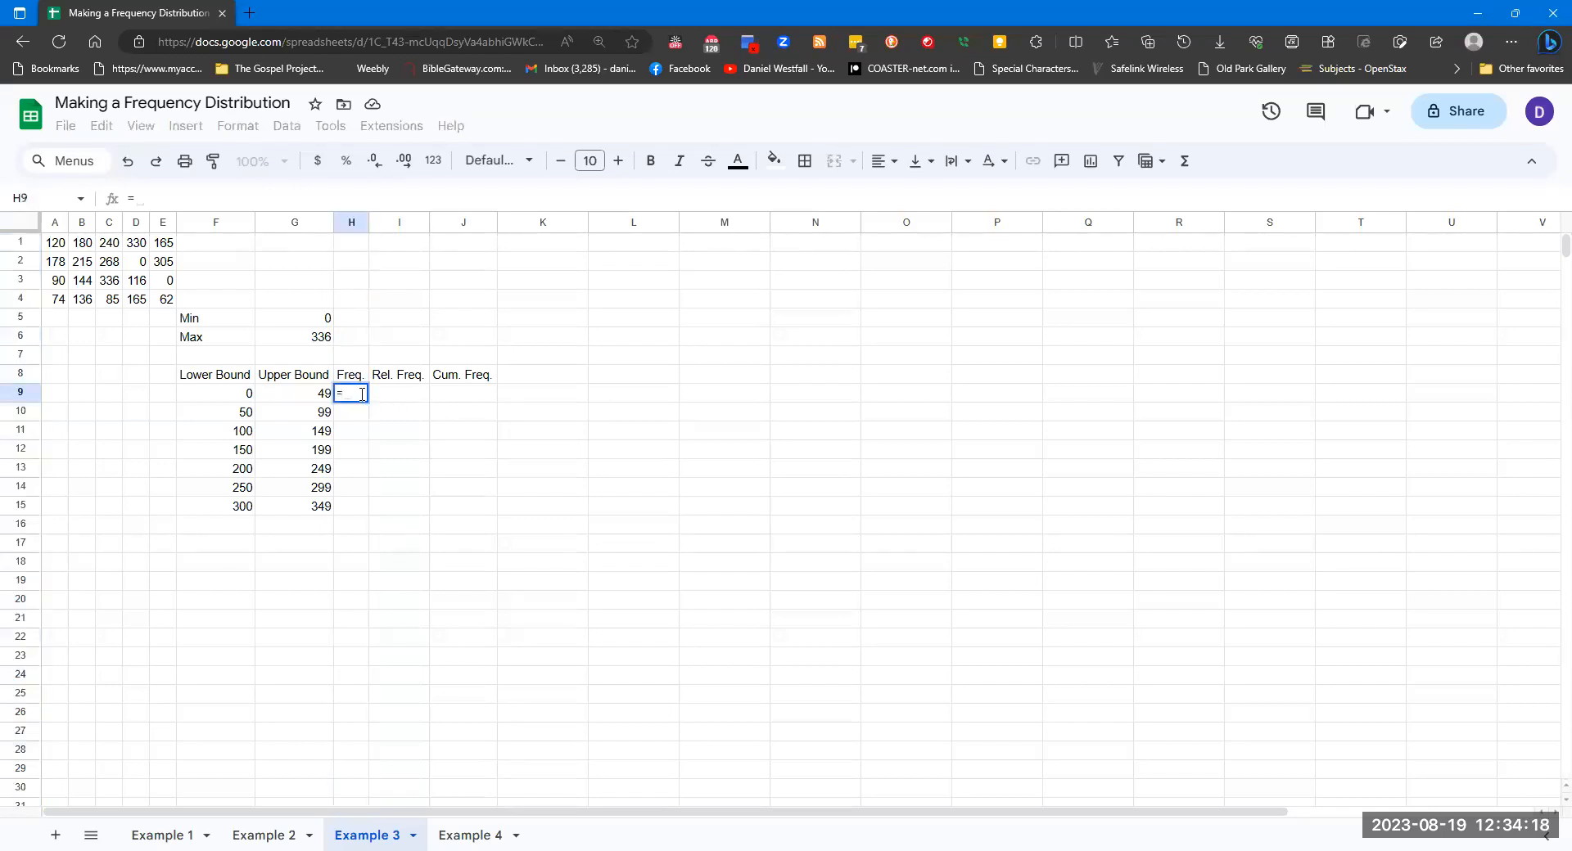
{"action": "type", "text": "countif"}
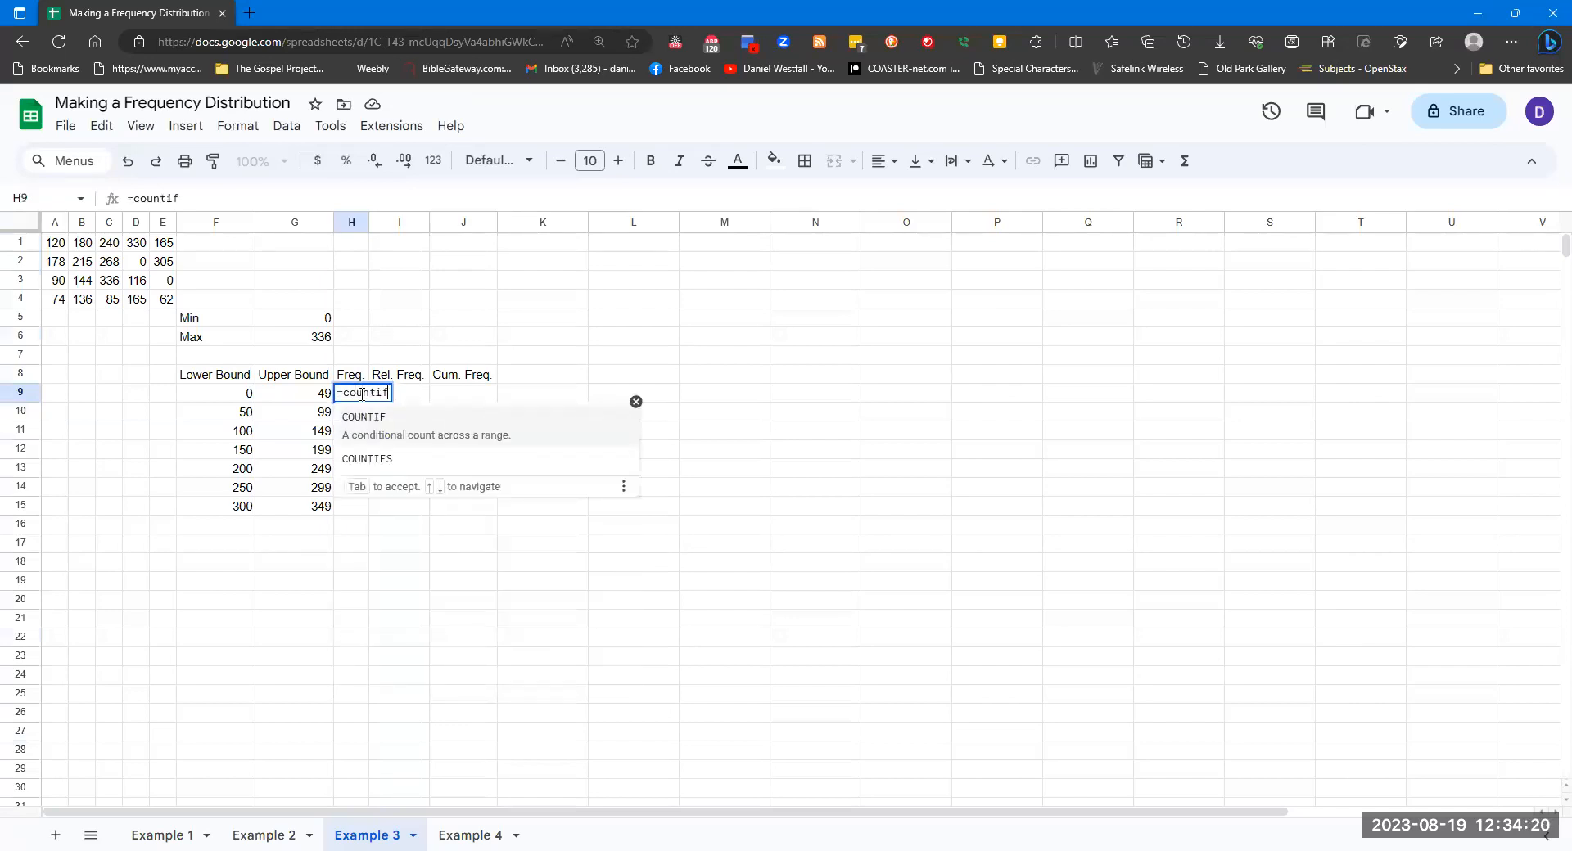
{"action": "key", "text": "Down"}
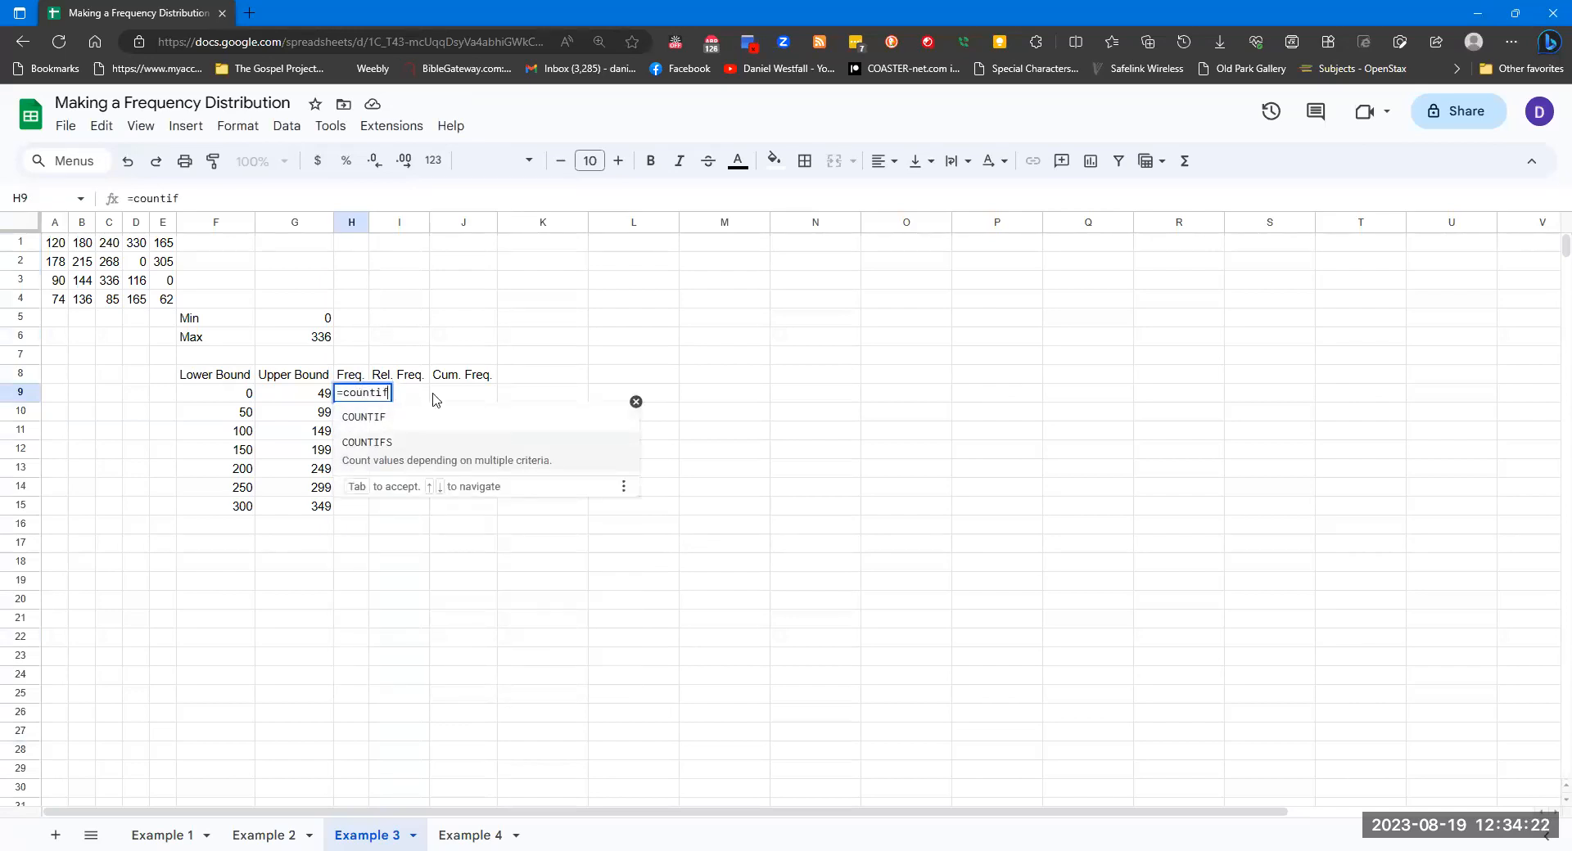
{"action": "left_click", "coordinate": [434, 461]}
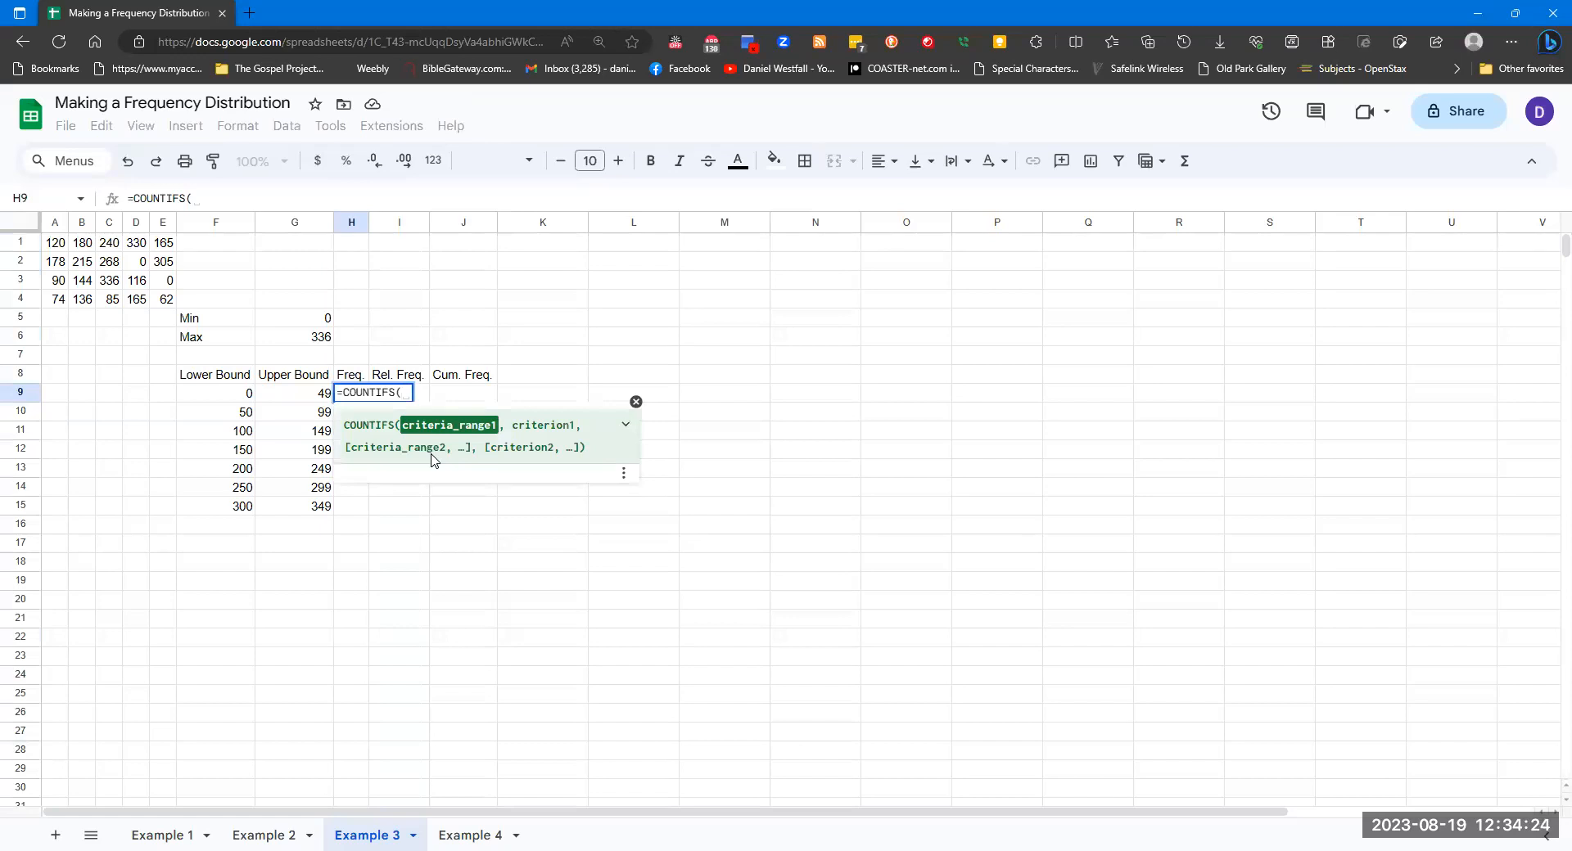
{"action": "left_click_drag", "start_coordinate": [62, 244], "coordinate": [175, 307]}
{"action": "key", "text": "F4"}
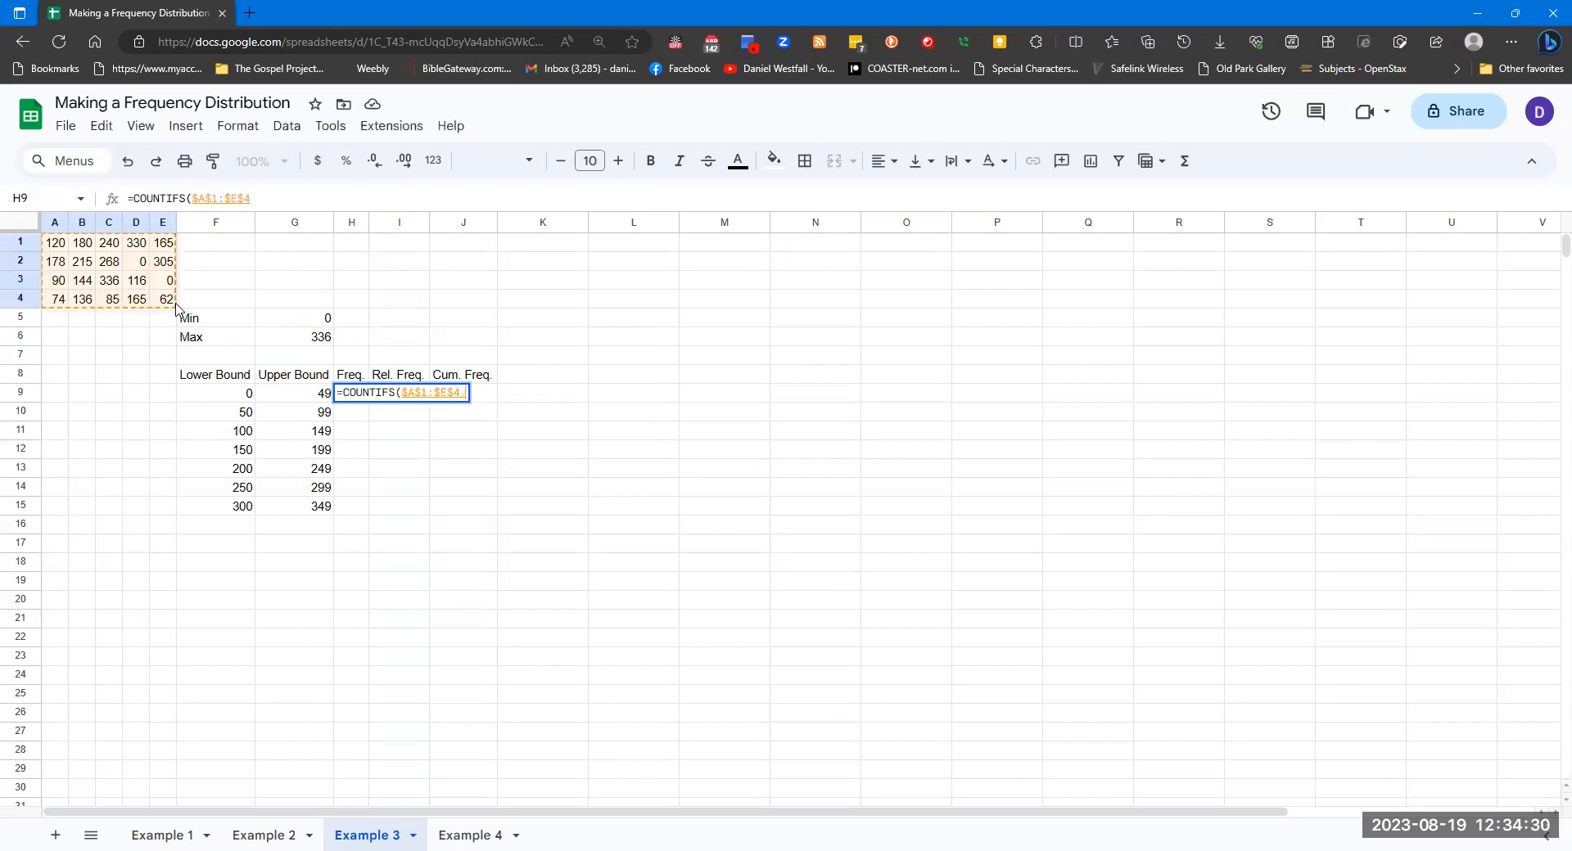
{"action": "type", "text": ",\""}
{"action": "type", "text": ">"}
{"action": "key", "text": "BackSpace"}
{"action": "type", "text": ">="}
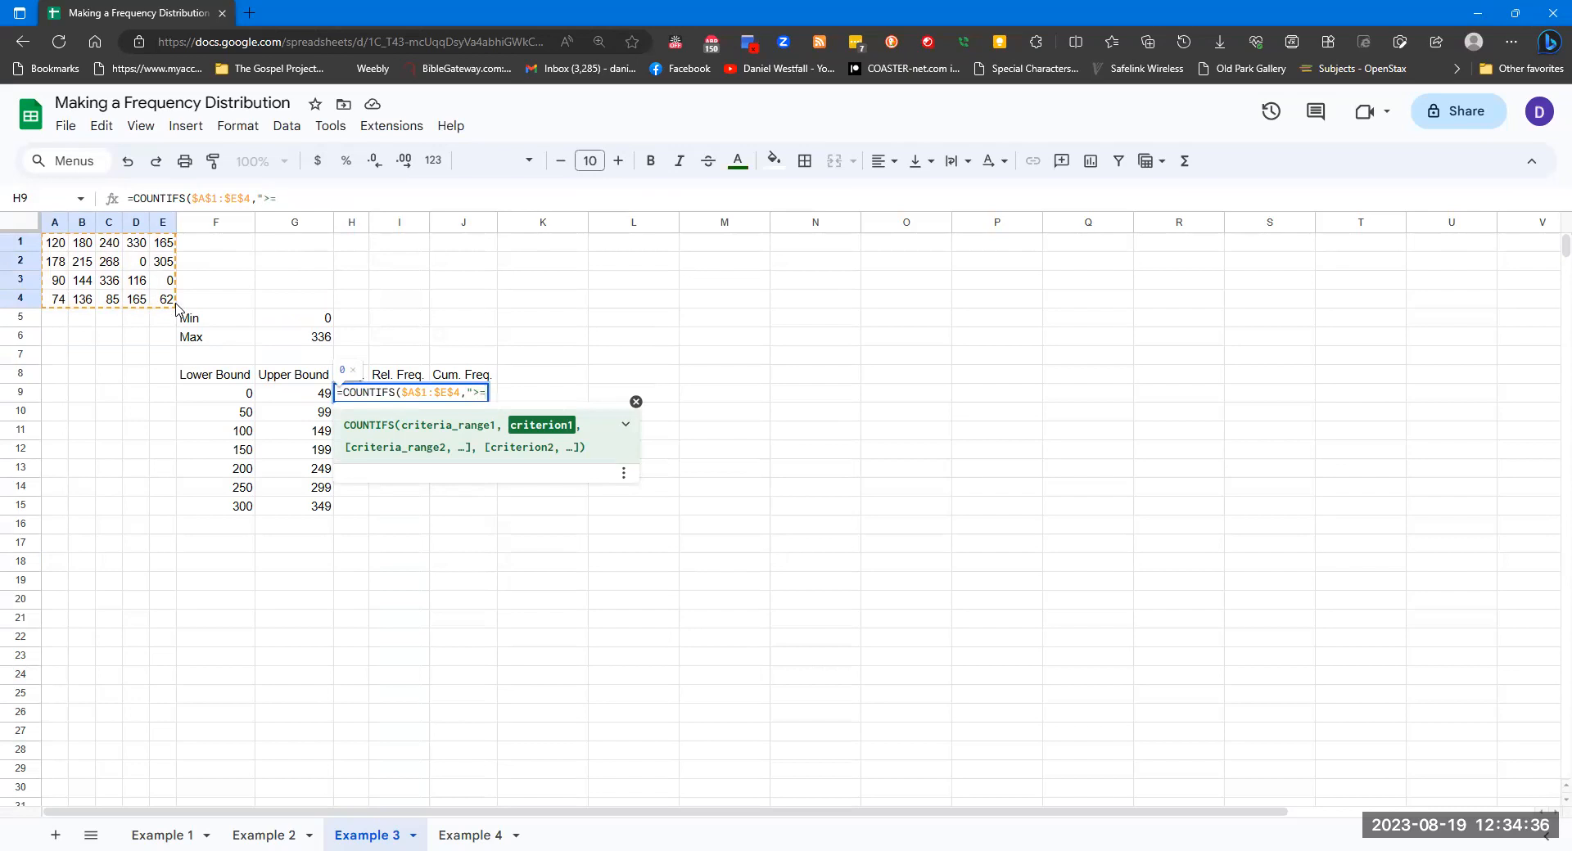
{"action": "type", "text": "\" &"}
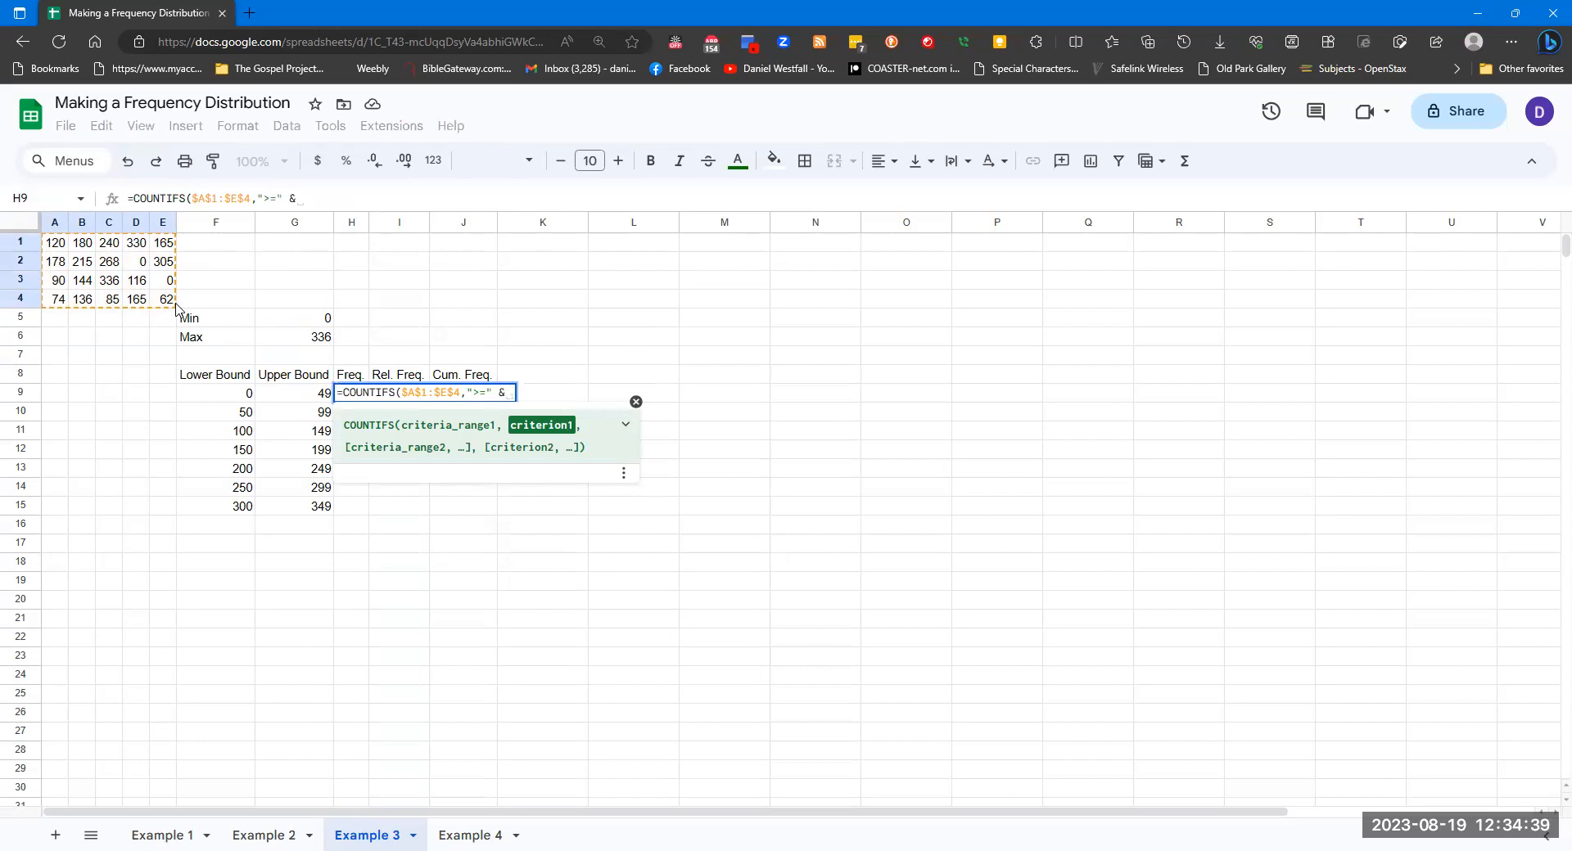
{"action": "left_click", "coordinate": [233, 395]}
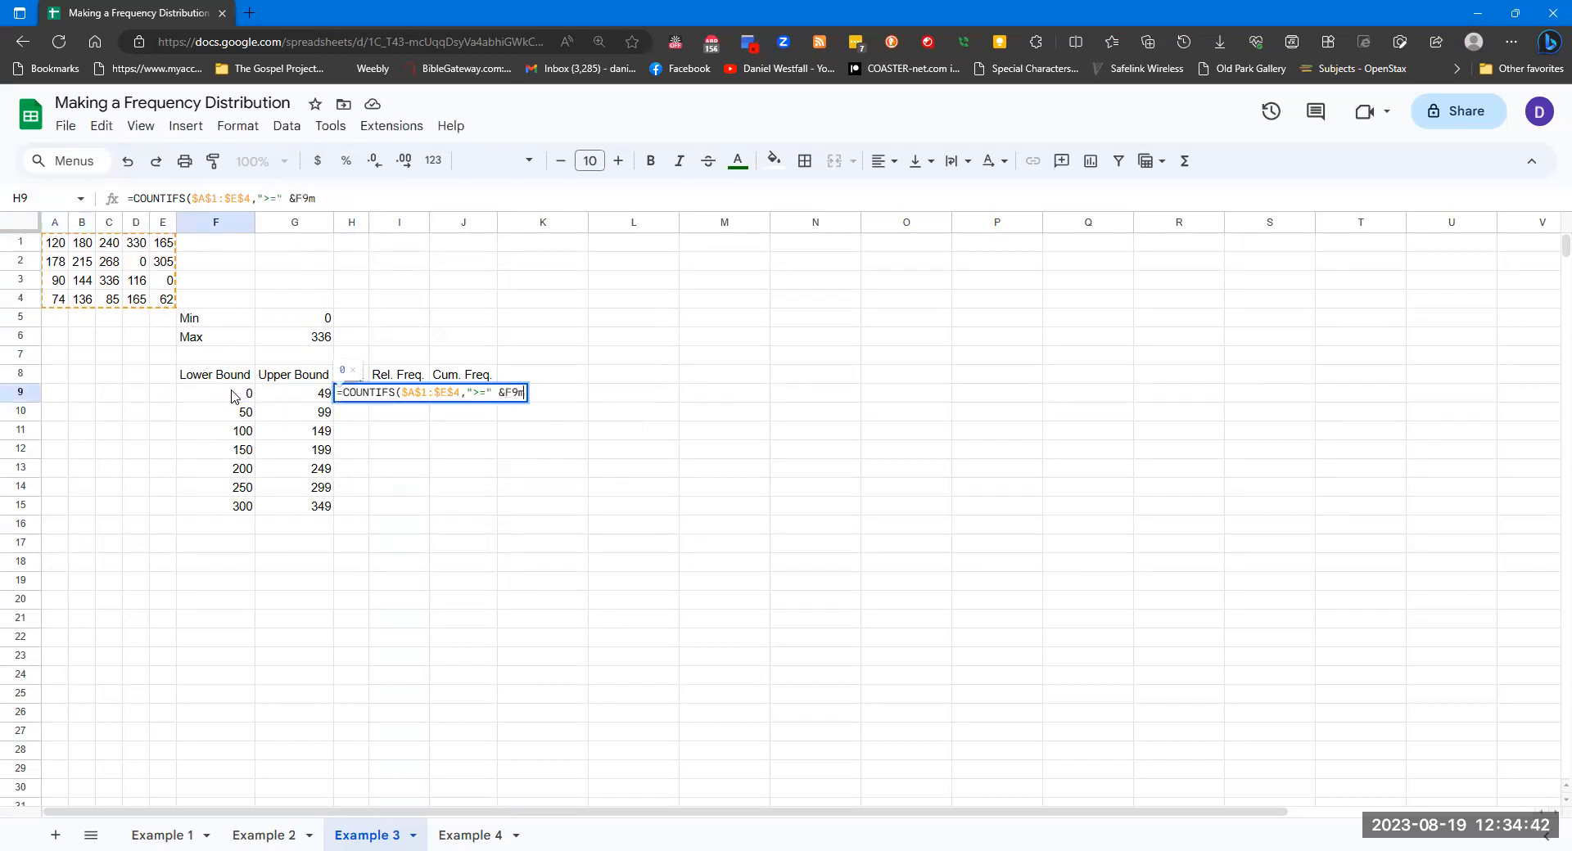
{"action": "type", "text": ","}
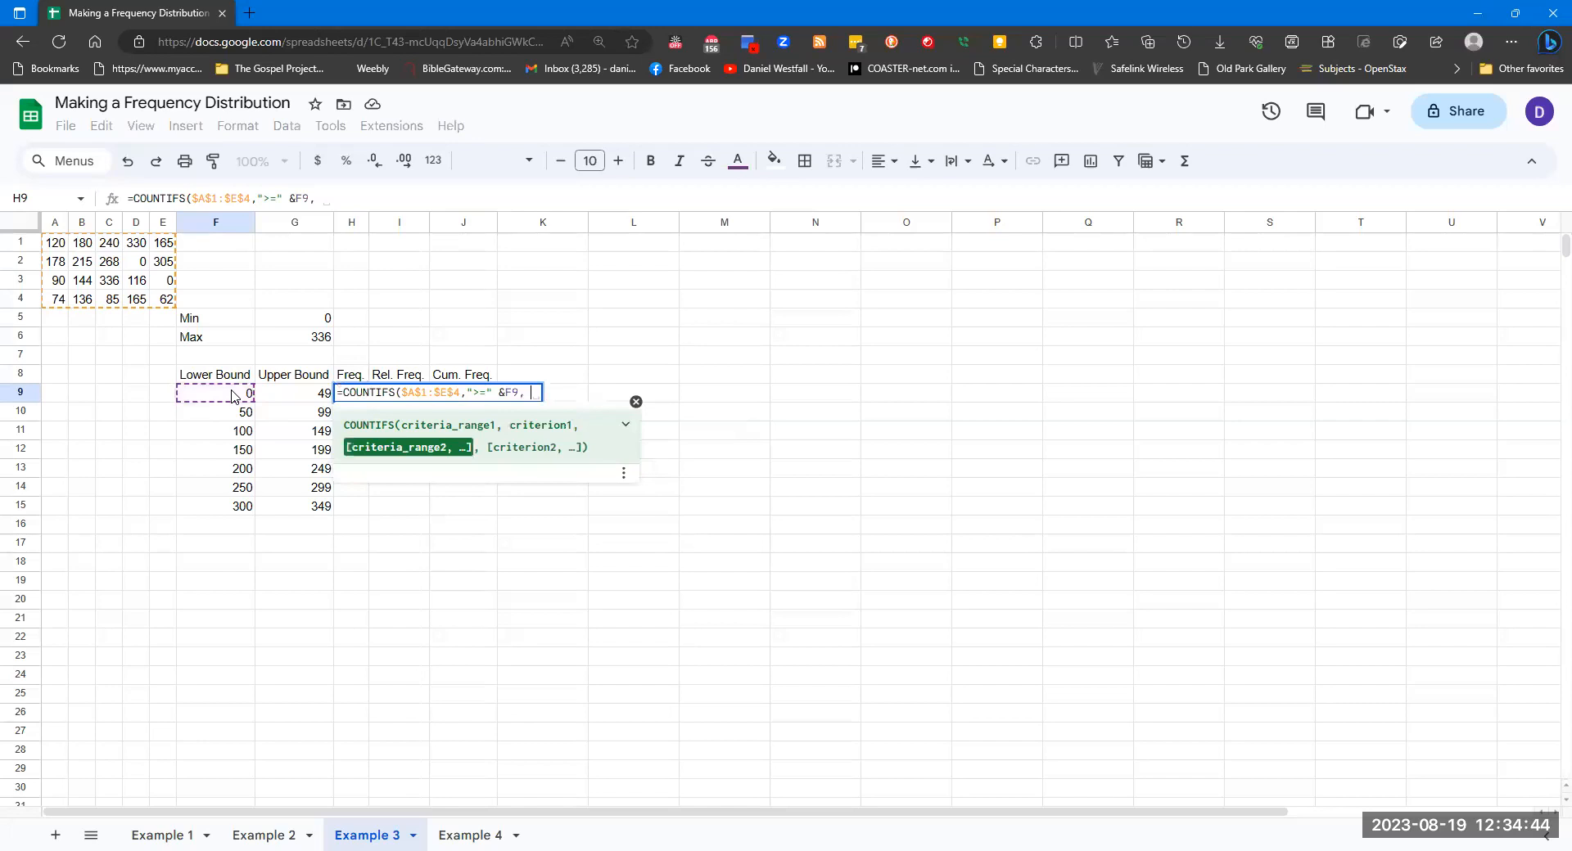
Step: Complete the H9 COUNTIFS formula with the second range $A$1:$E$4 and the upper-bound criterion "<=" &G9
{"action": "left_click_drag", "start_coordinate": [57, 243], "coordinate": [166, 303]}
{"action": "key", "text": "F4"}
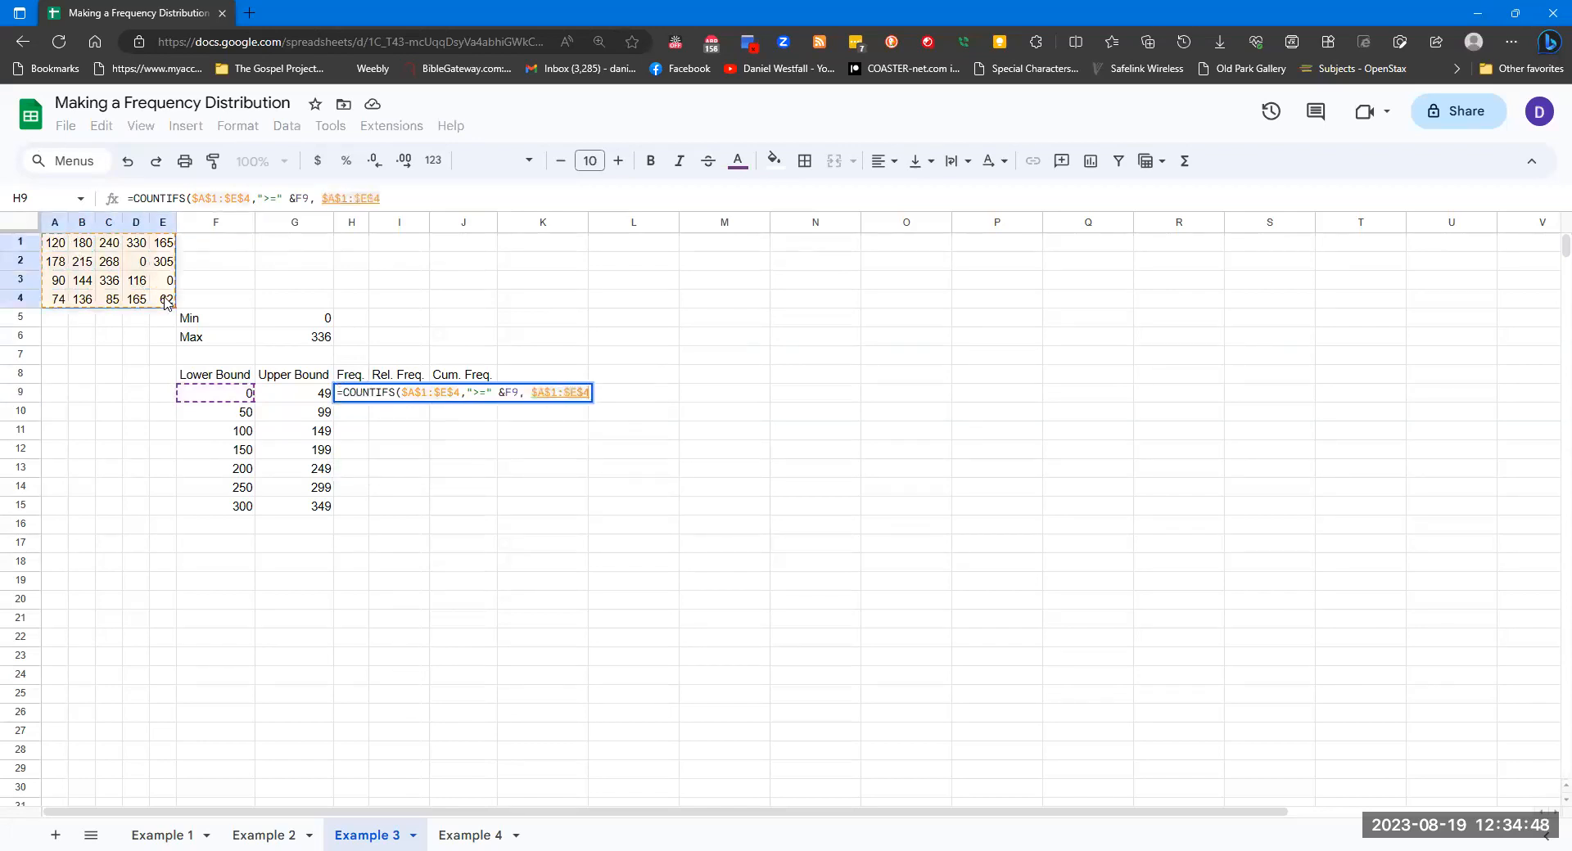
{"action": "type", "text": ", "}
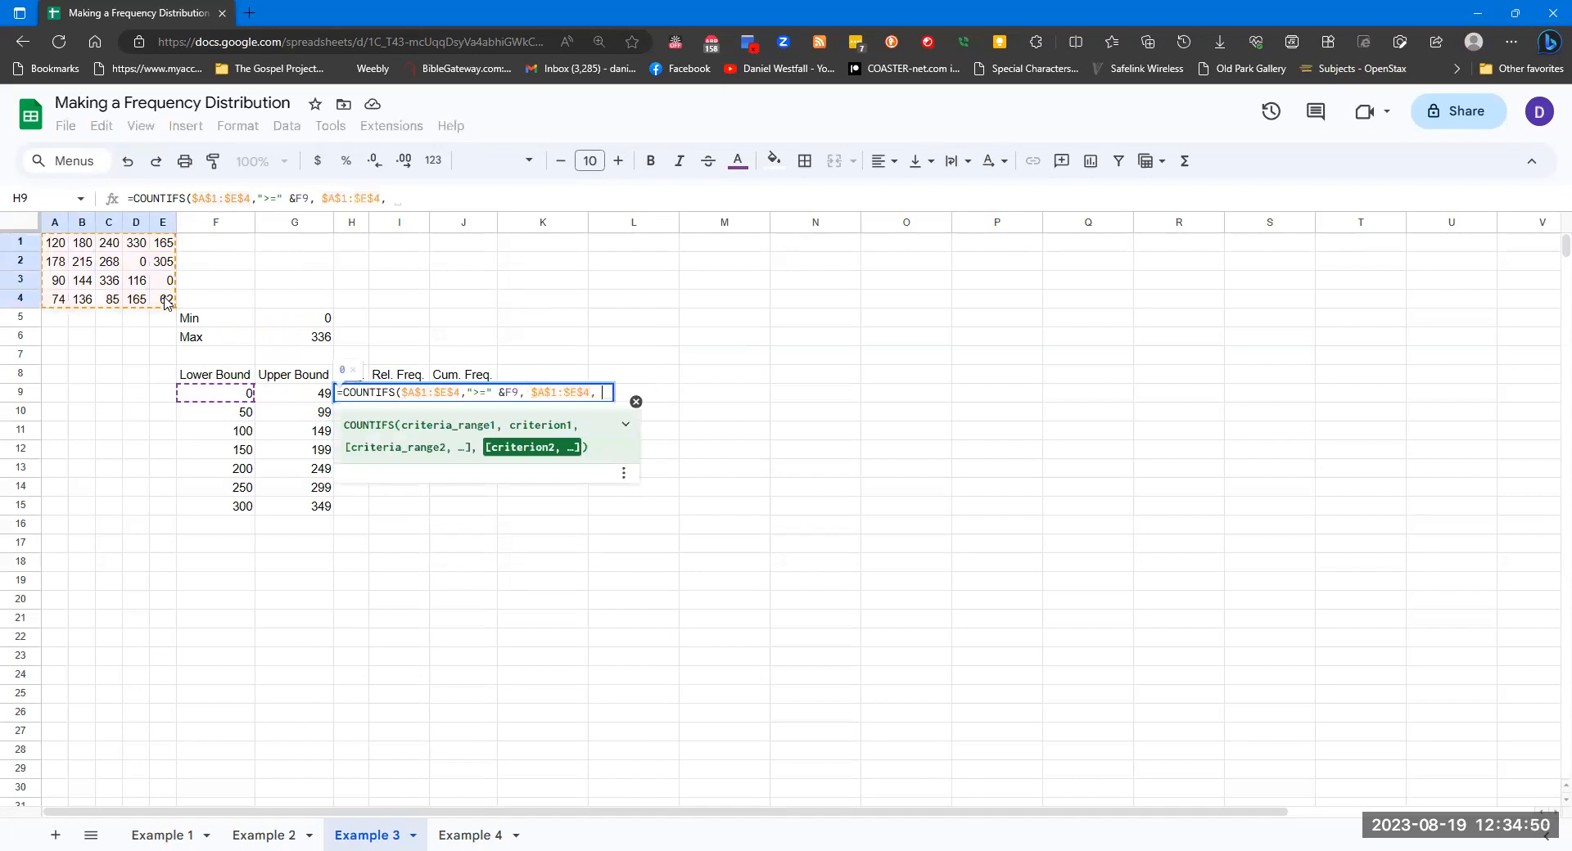
{"action": "type", "text": "\"<"}
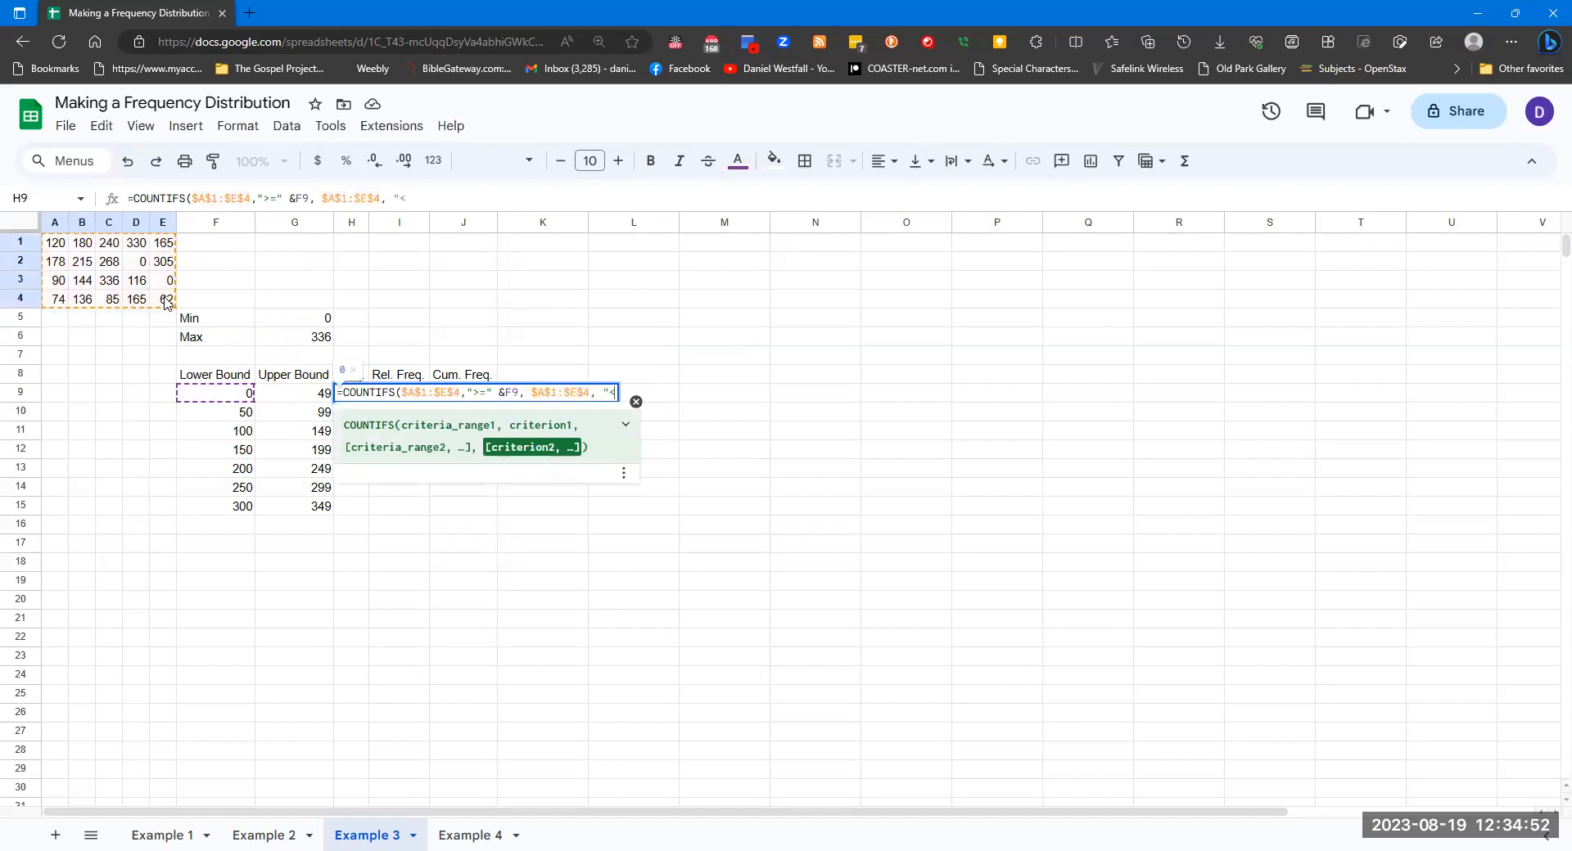
{"action": "type", "text": "=\" &"}
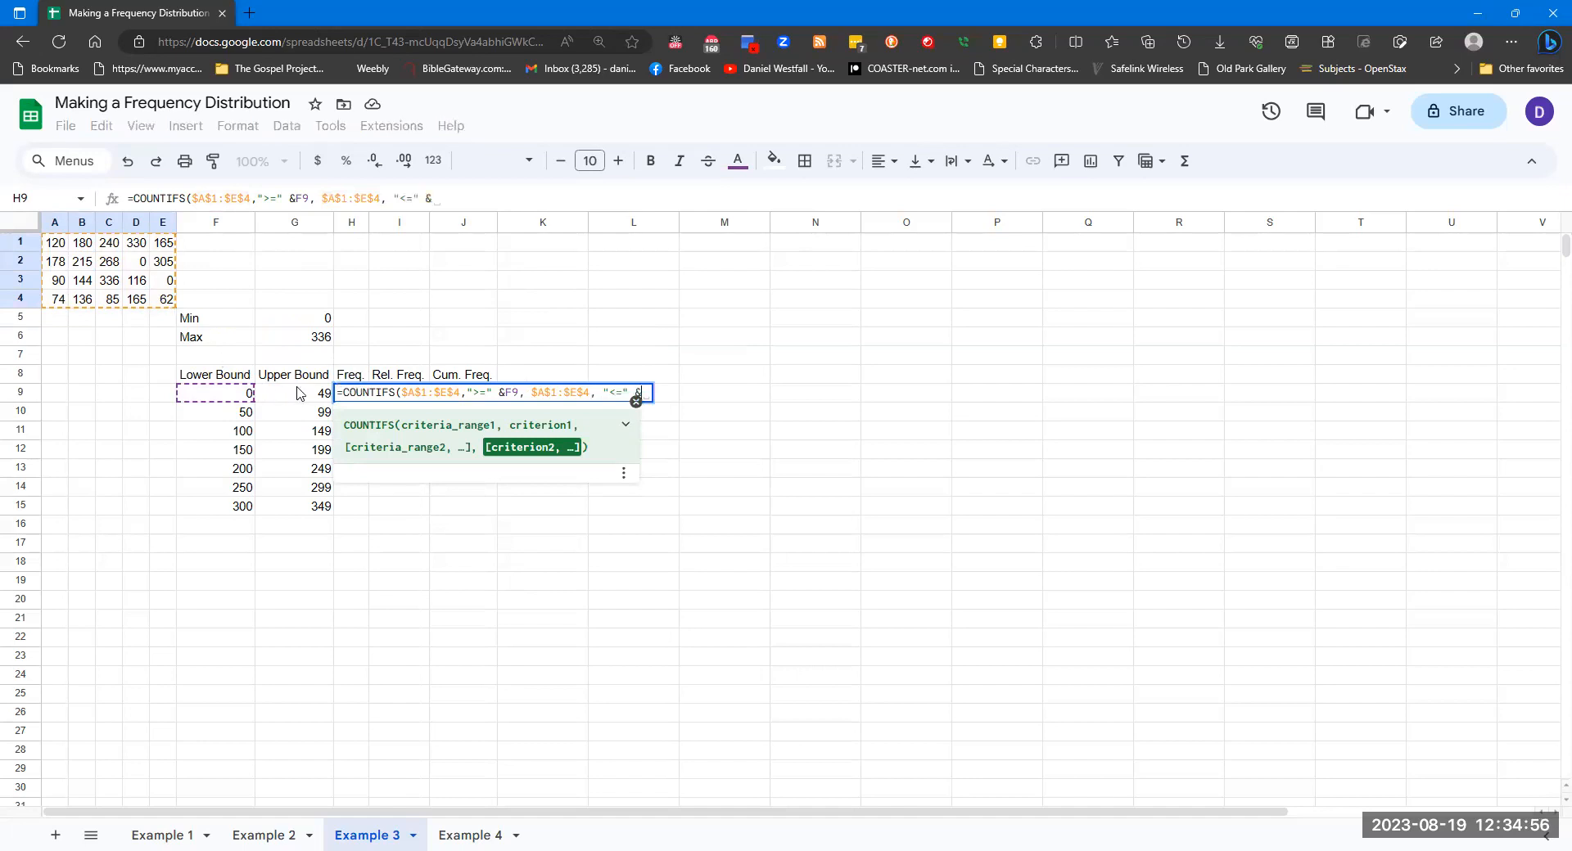
{"action": "left_click", "coordinate": [307, 394]}
{"action": "type", "text": ")"}
{"action": "key", "text": "Return"}
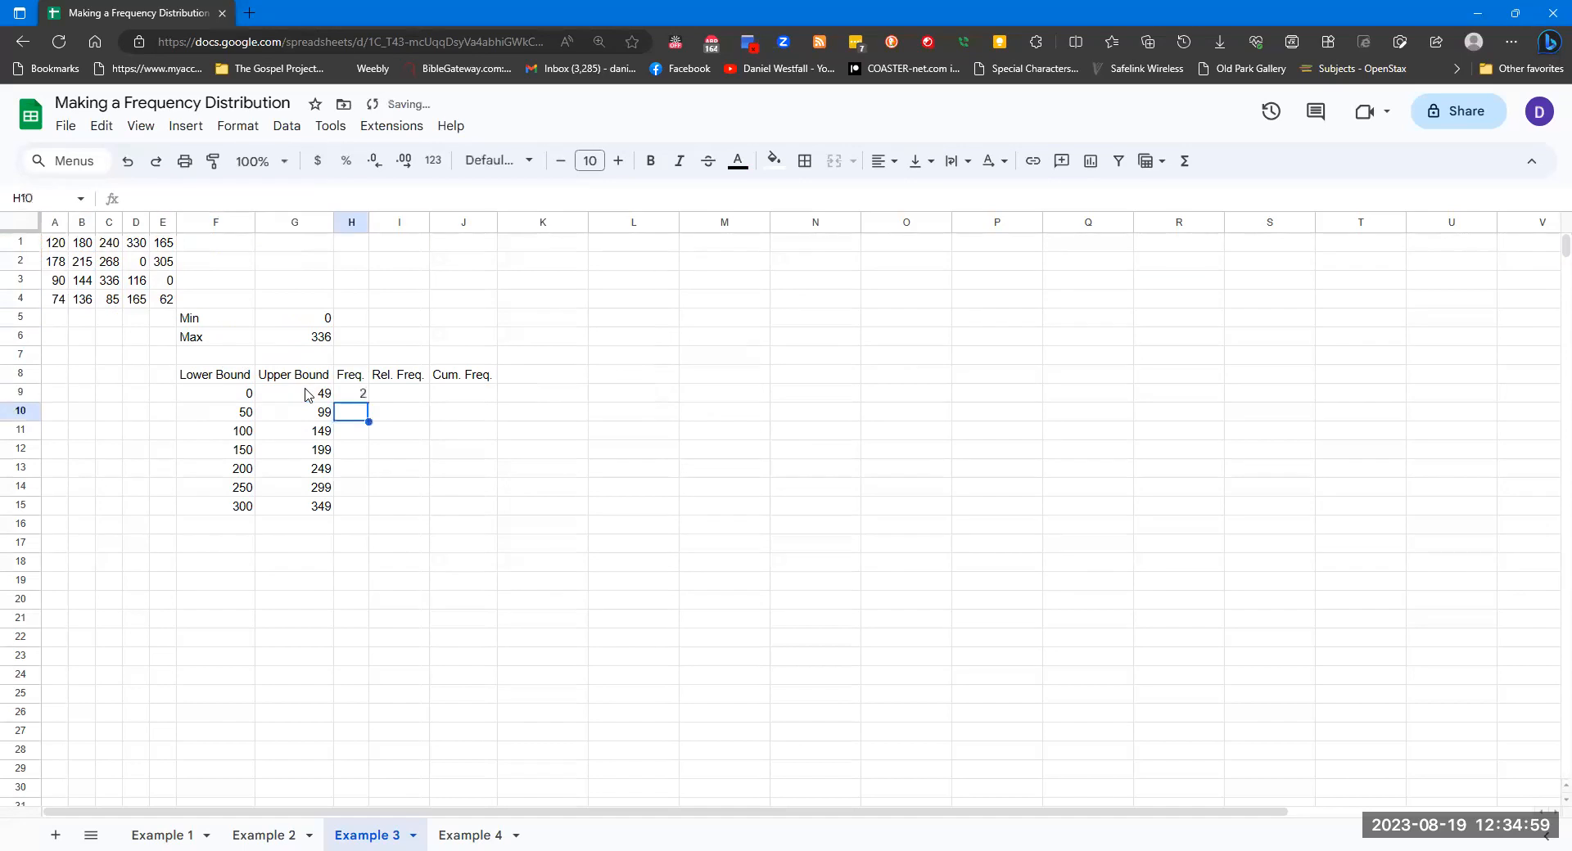
Step: Fill the frequency formula in H9 down through H15
{"action": "left_click", "coordinate": [363, 399]}
{"action": "left_click_drag", "start_coordinate": [368, 402], "coordinate": [368, 509]}
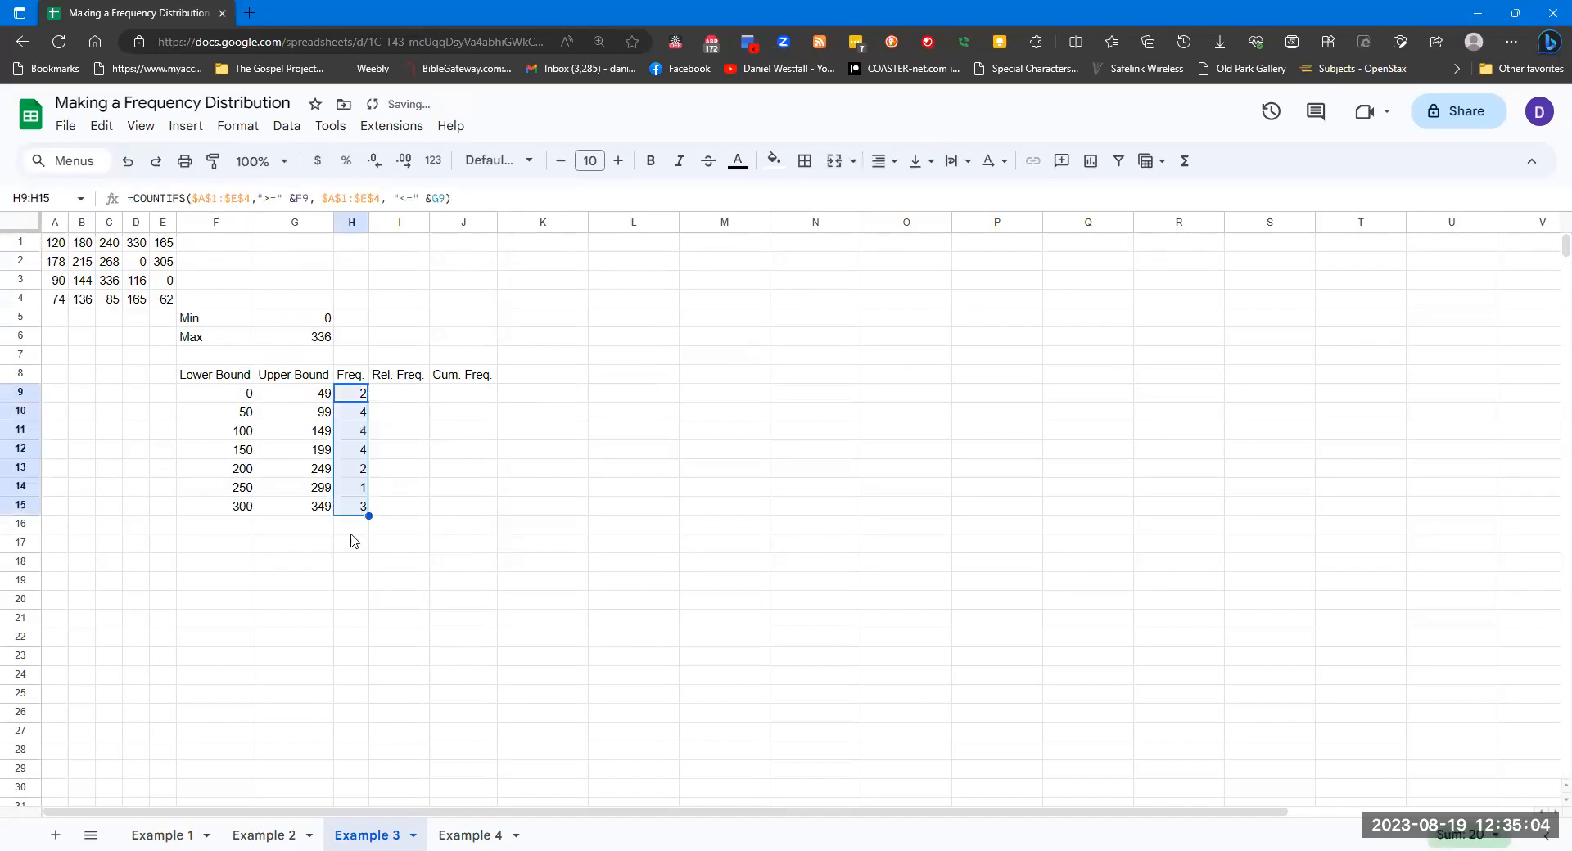
Step: Label G16 "Total" and sum the frequencies H9:H15 in H16
{"action": "left_click", "coordinate": [353, 528]}
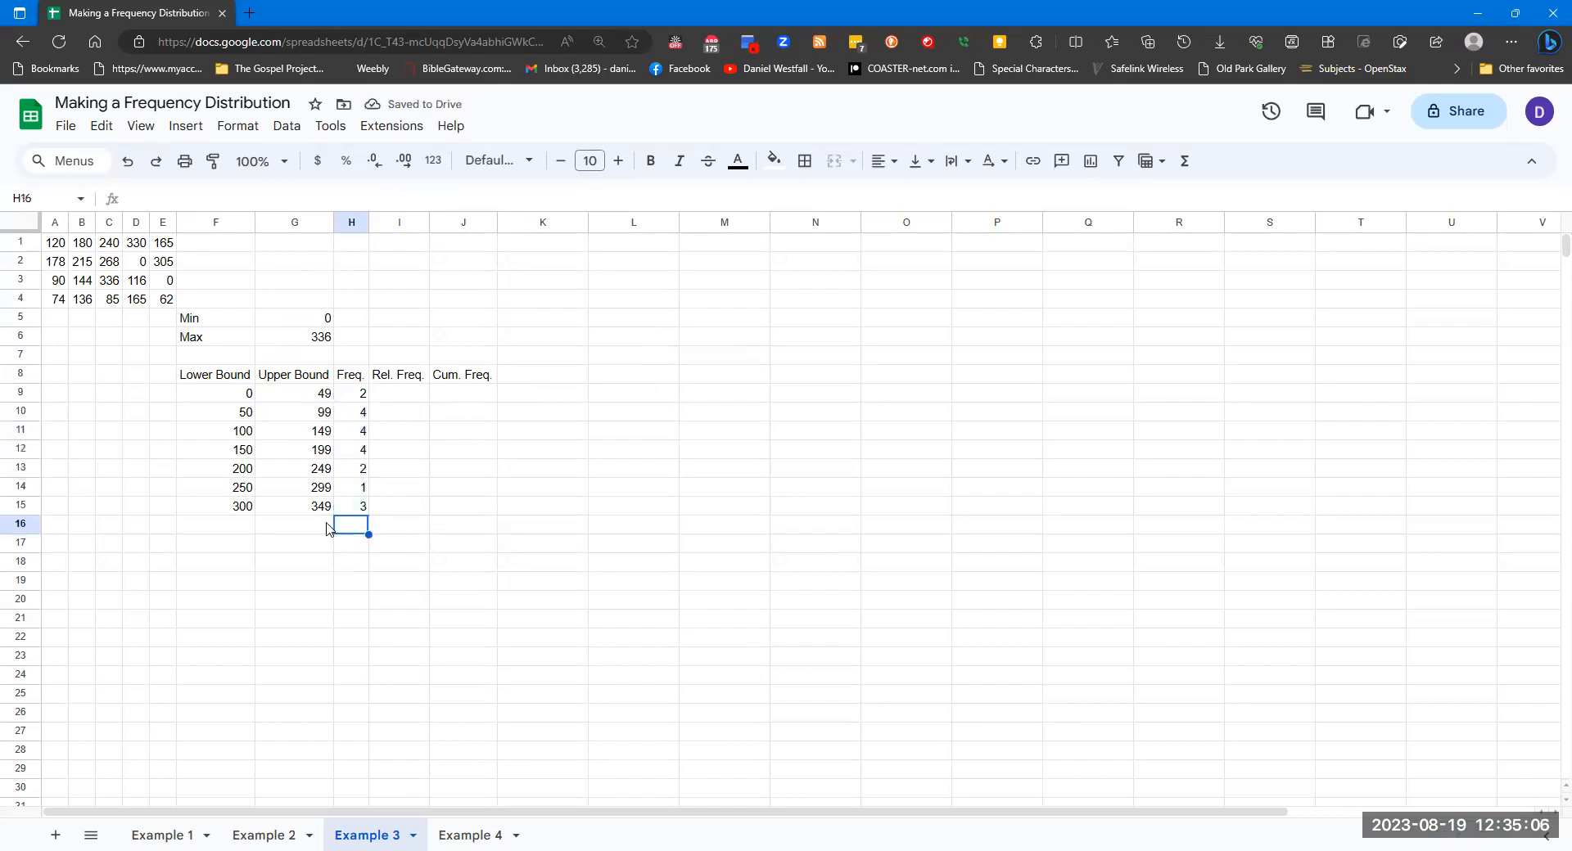
{"action": "left_click", "coordinate": [326, 524]}
{"action": "type", "text": "Total"}
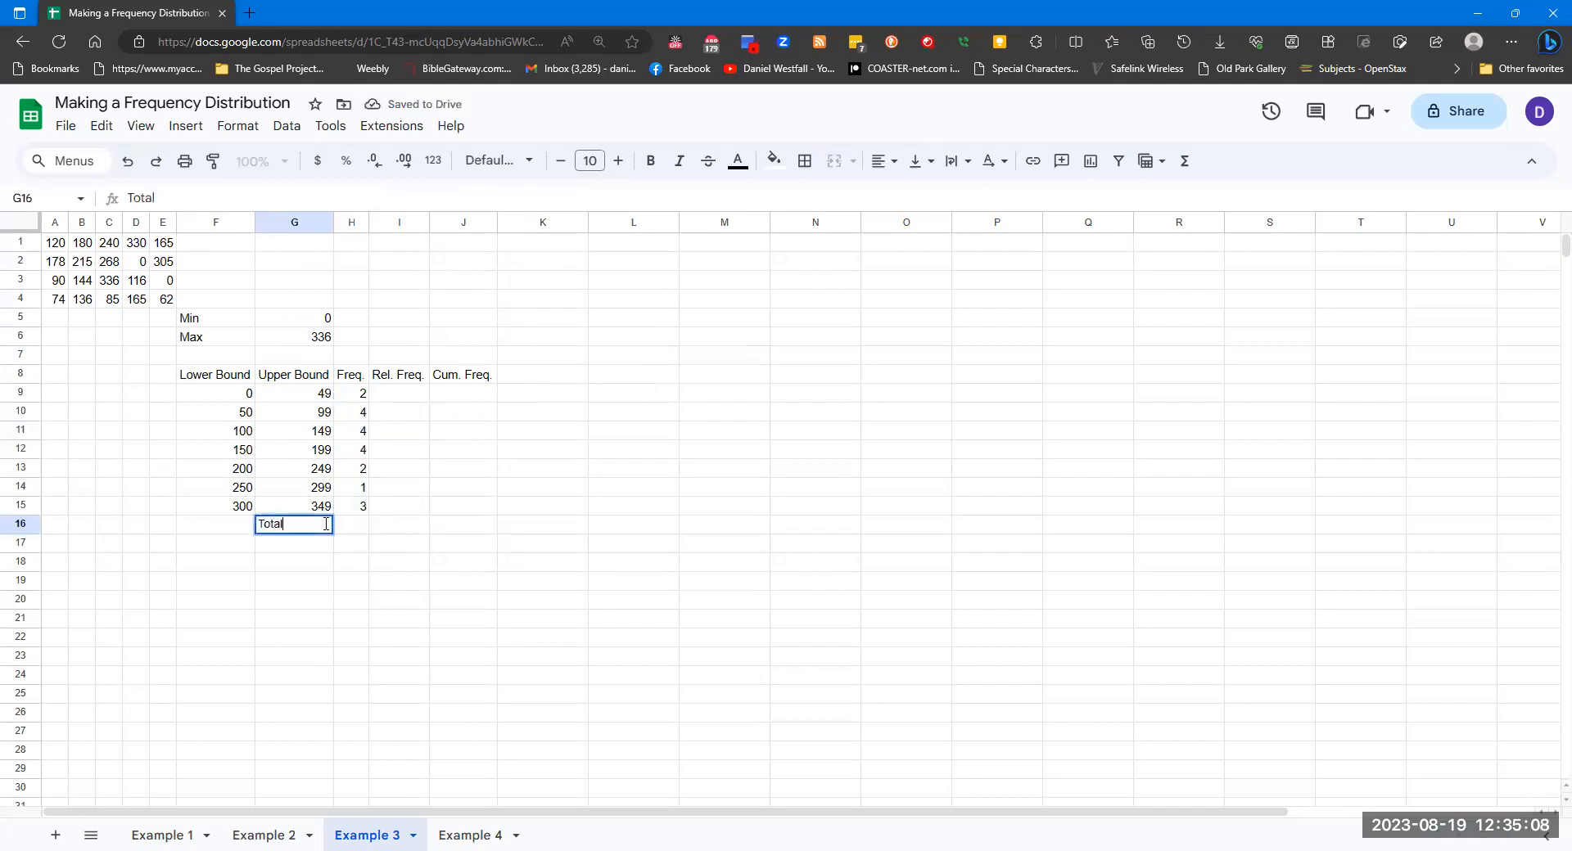
{"action": "key", "text": "Tab"}
{"action": "type", "text": "=SUM("}
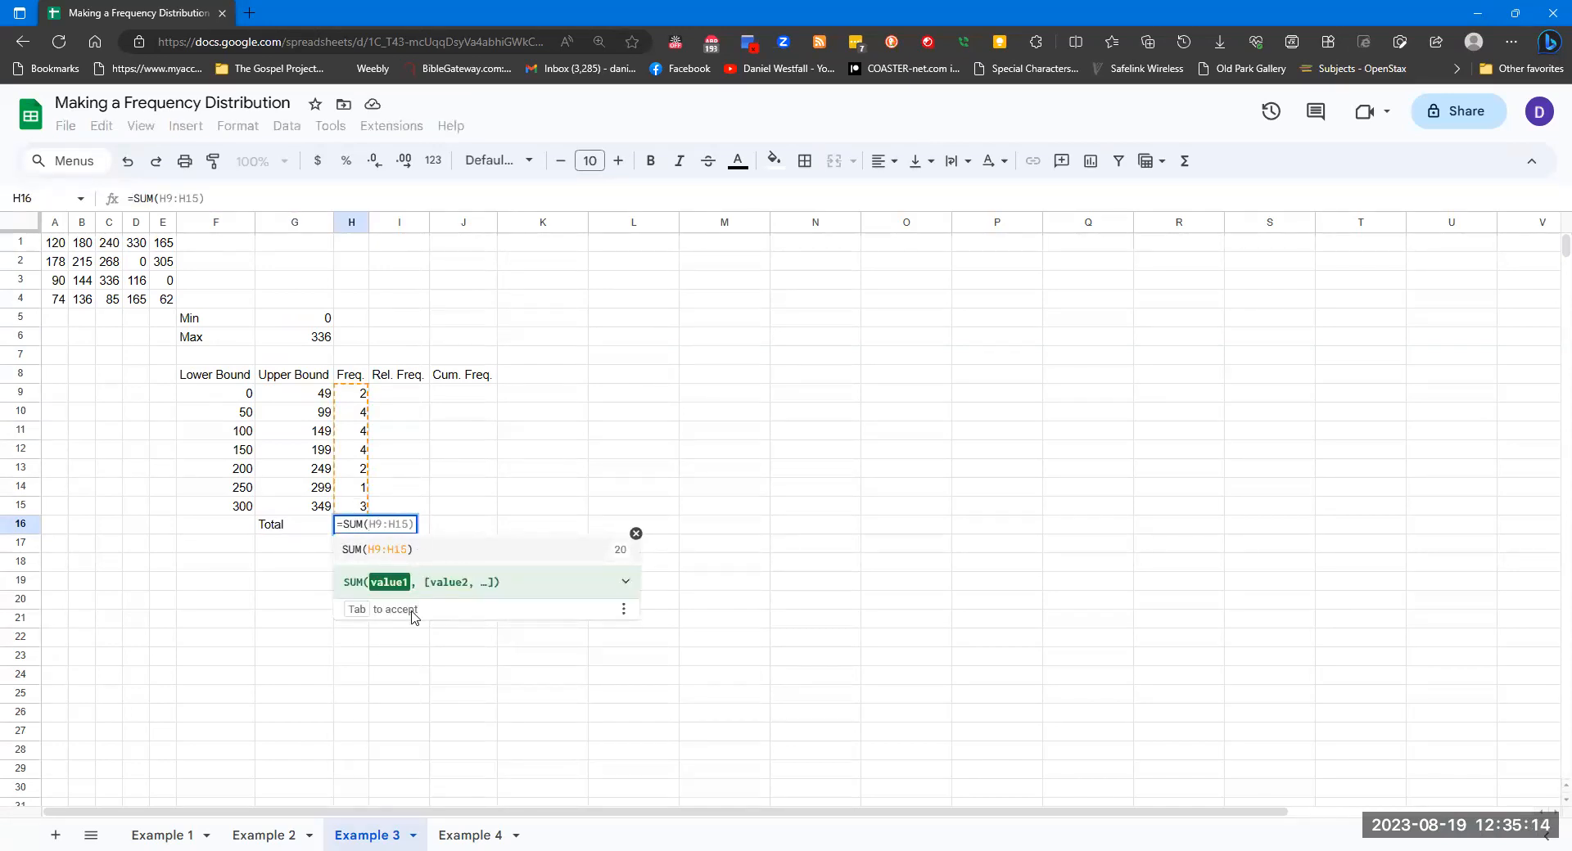
{"action": "left_click", "coordinate": [598, 551]}
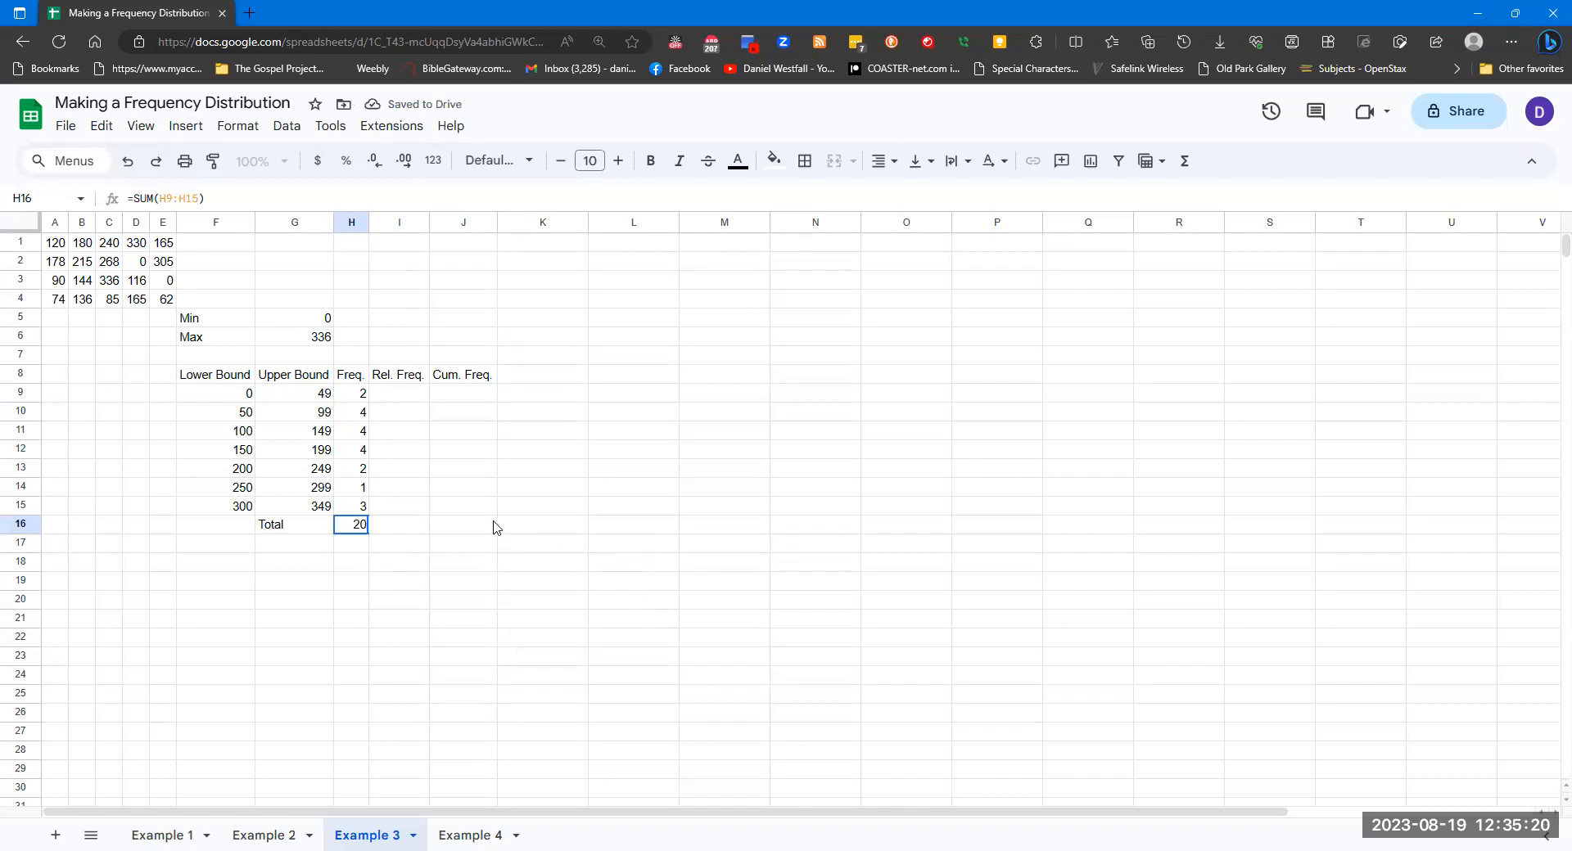
Step: Enter the relative frequency formula =H9/$H$16 in I9
{"action": "left_click", "coordinate": [412, 396]}
{"action": "type", "text": "="}
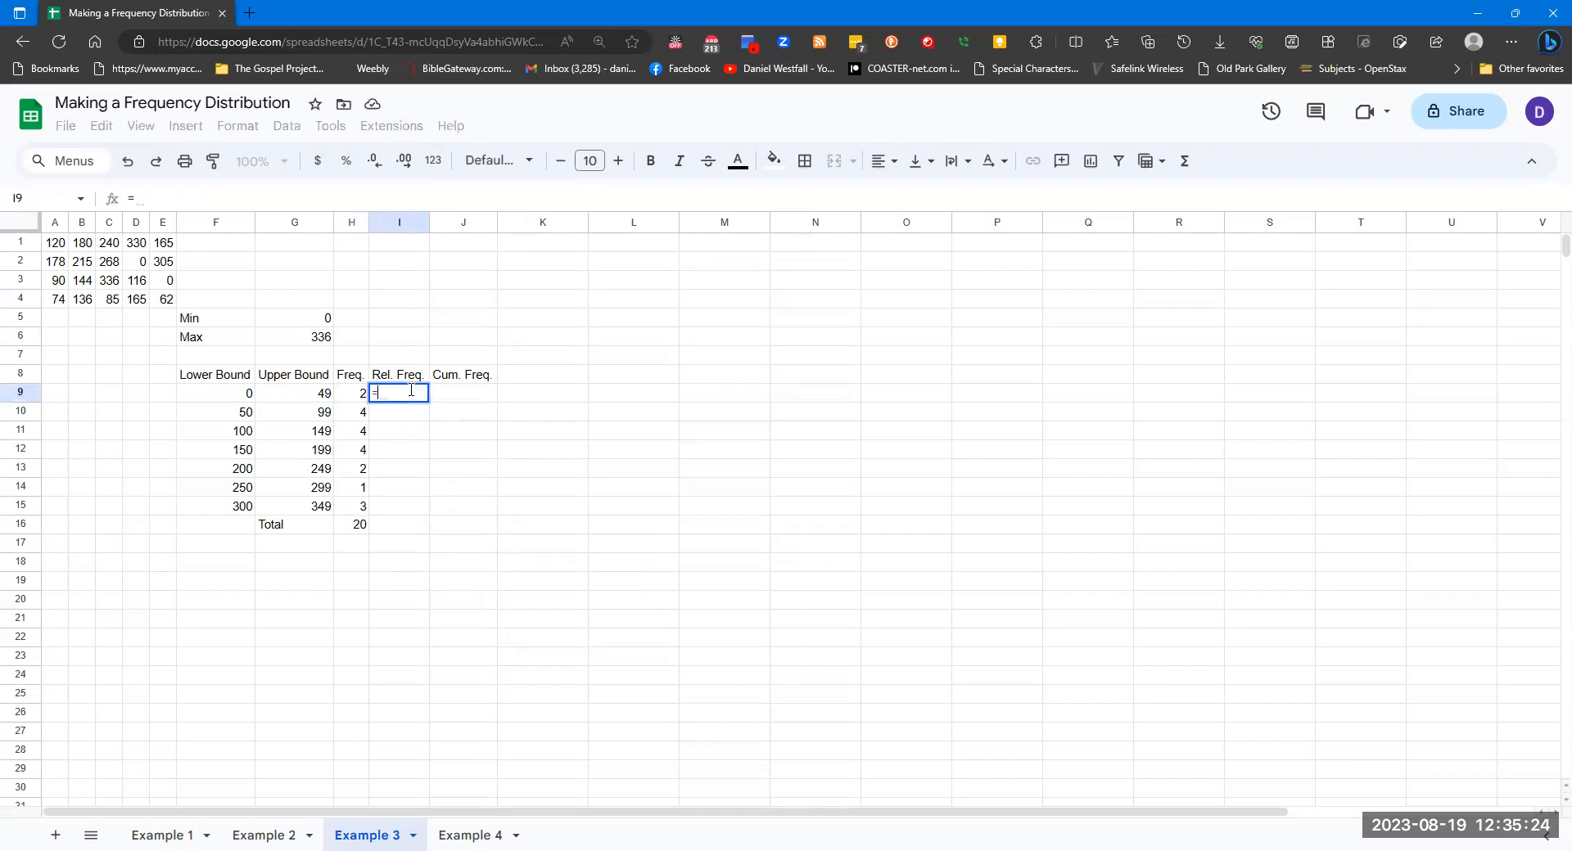
{"action": "left_click", "coordinate": [365, 396]}
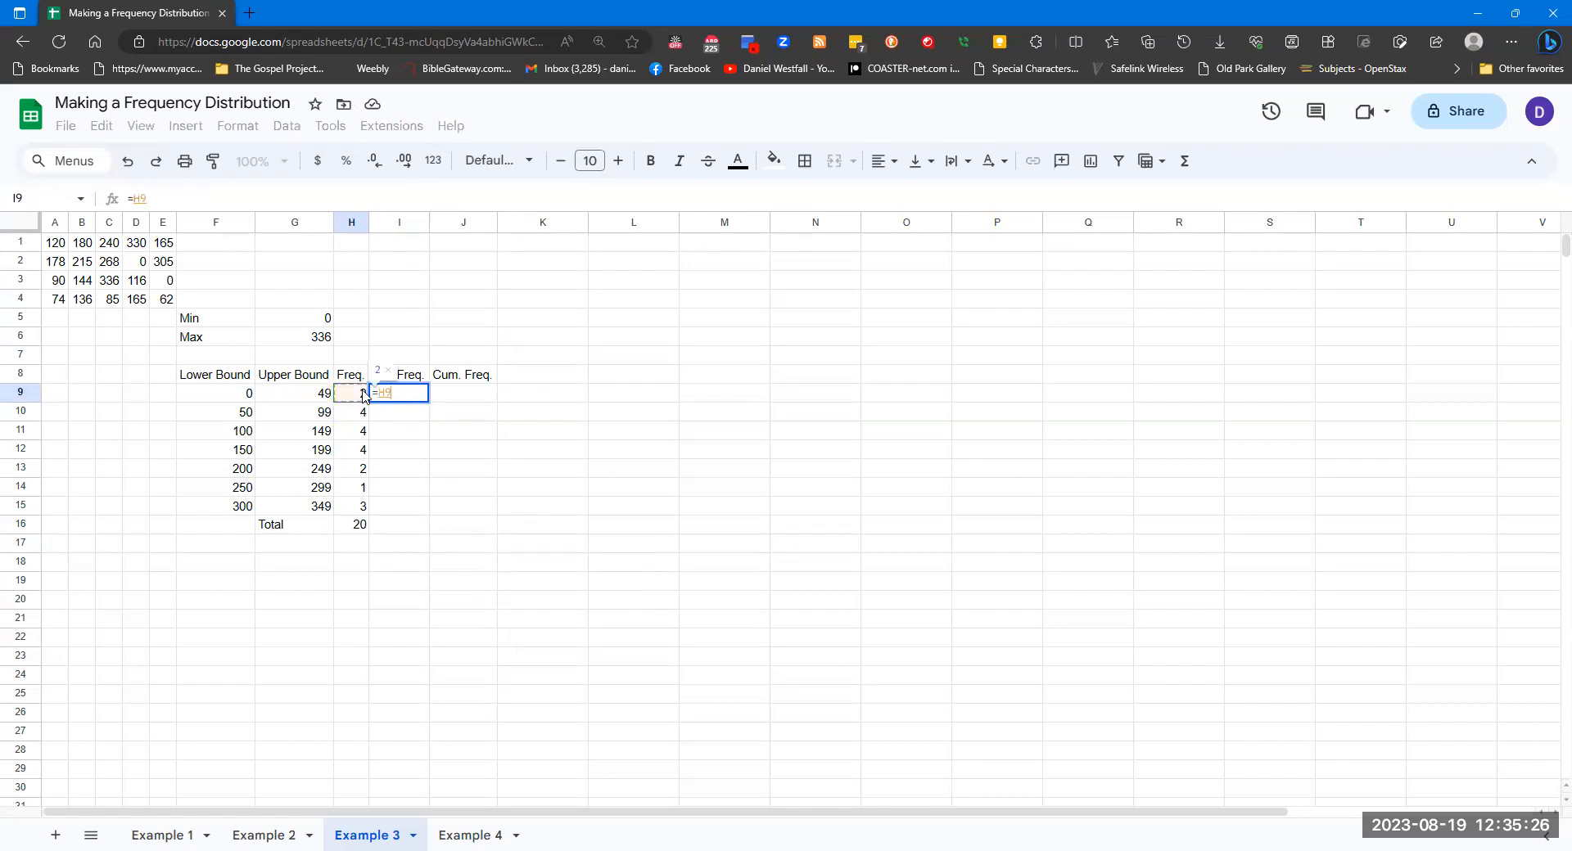
{"action": "type", "text": "/"}
{"action": "left_click", "coordinate": [361, 532]}
{"action": "key", "text": "F4"}
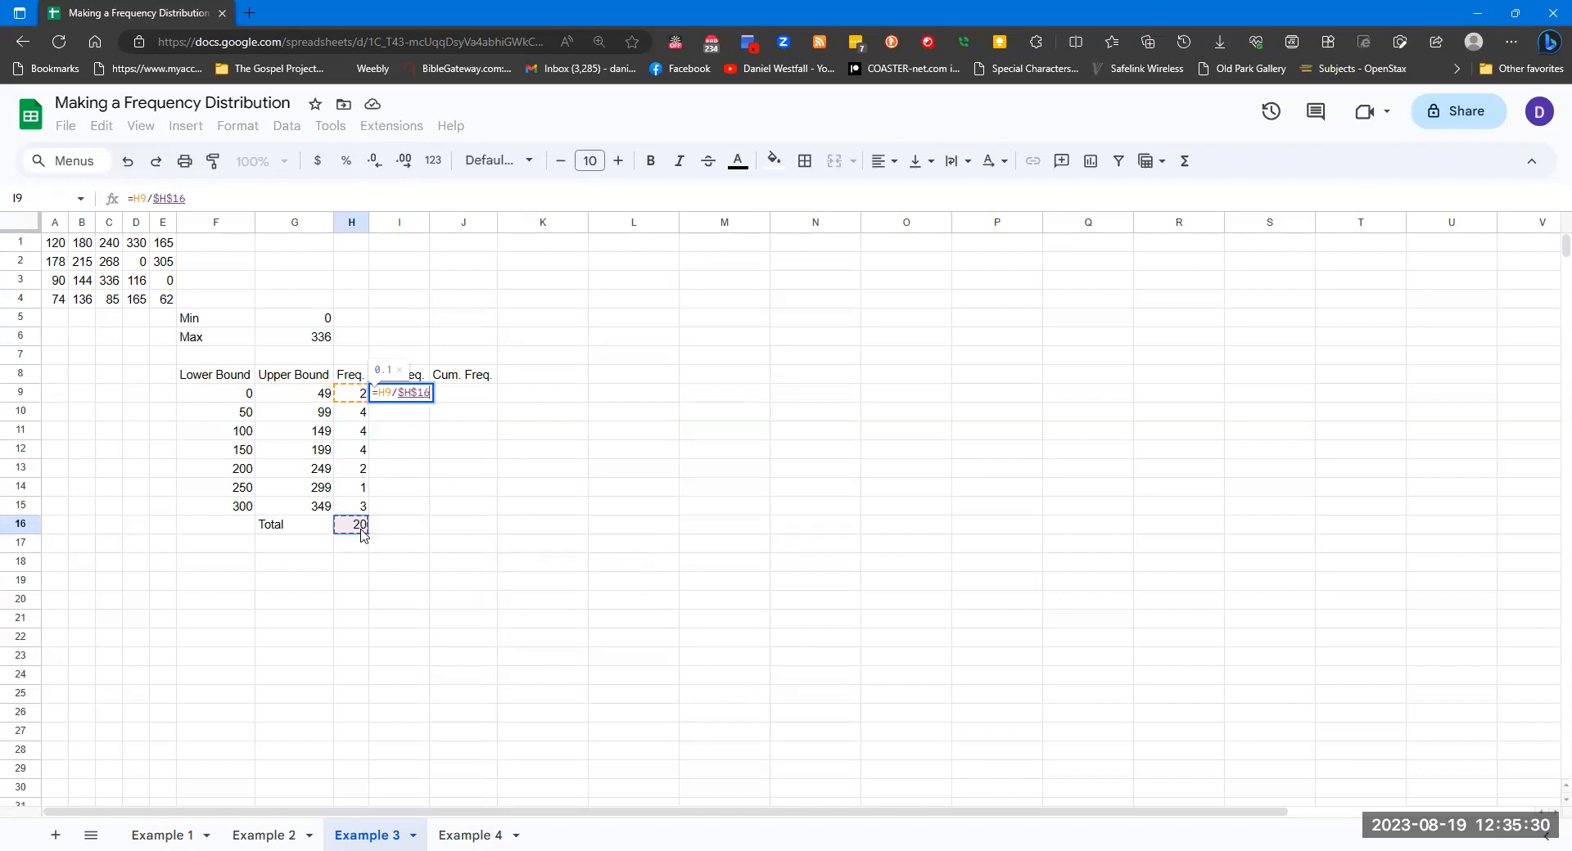
{"action": "key", "text": "Return"}
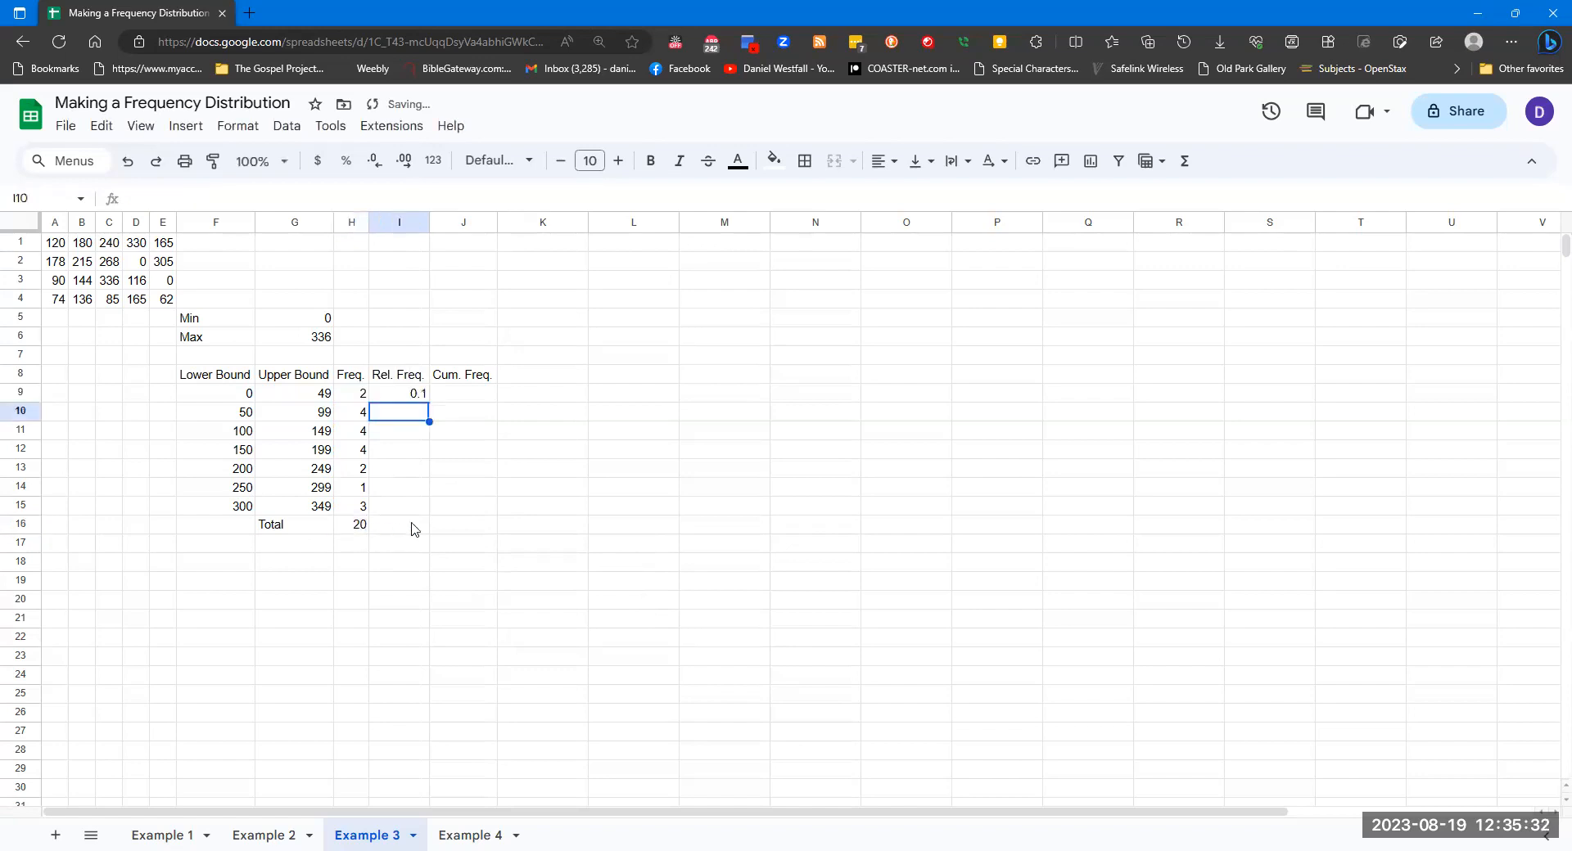
Step: Fill the relative frequency formula down through I15 and show the values with two decimal places
{"action": "left_click", "coordinate": [420, 396]}
{"action": "left_click_drag", "start_coordinate": [429, 403], "coordinate": [425, 507]}
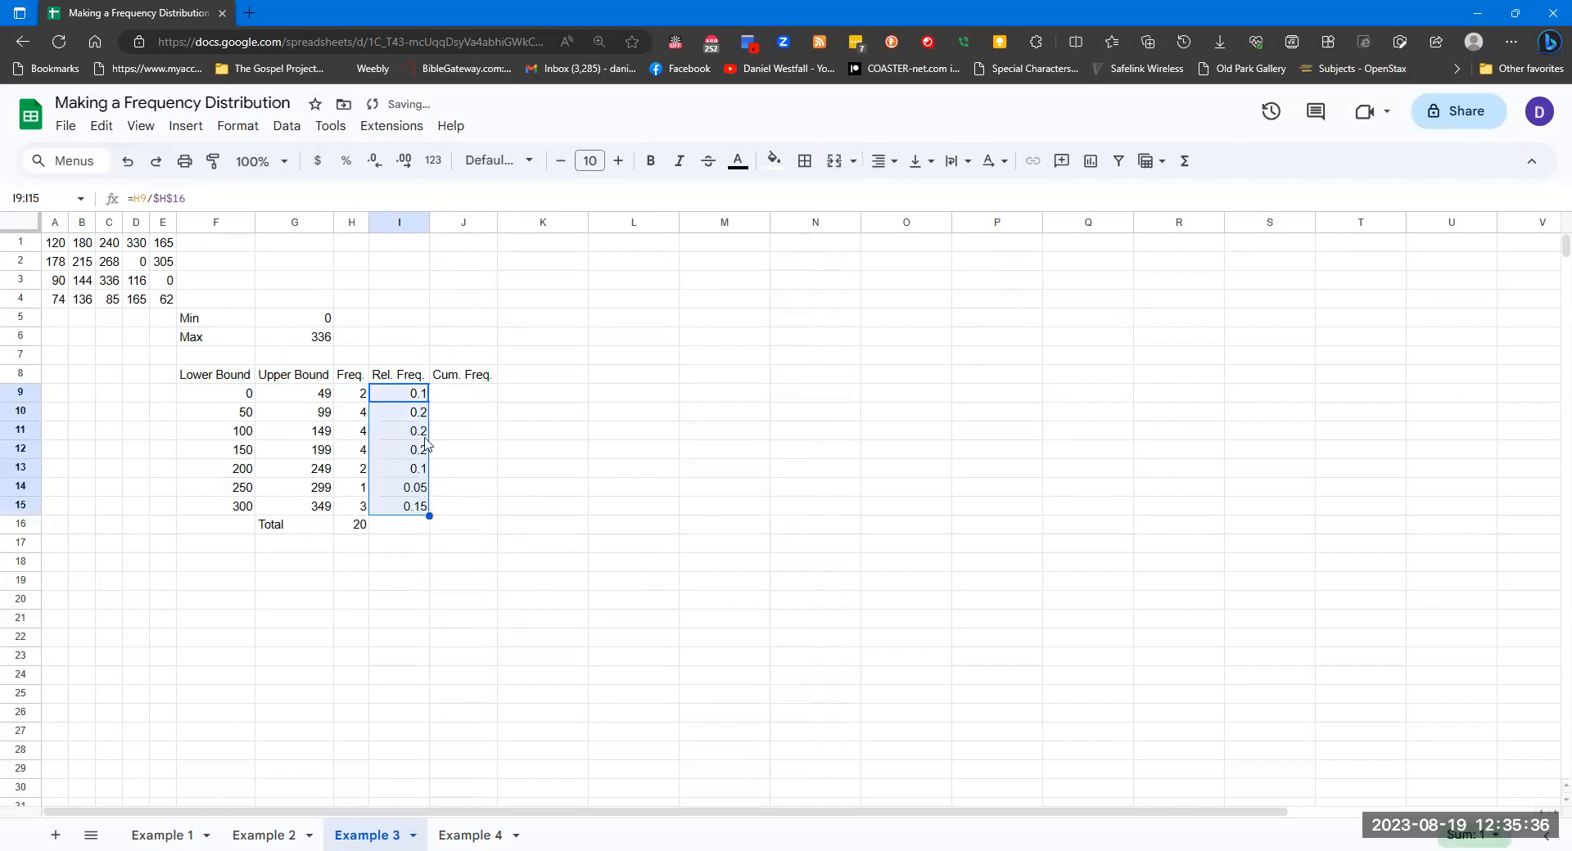
{"action": "left_click", "coordinate": [395, 164]}
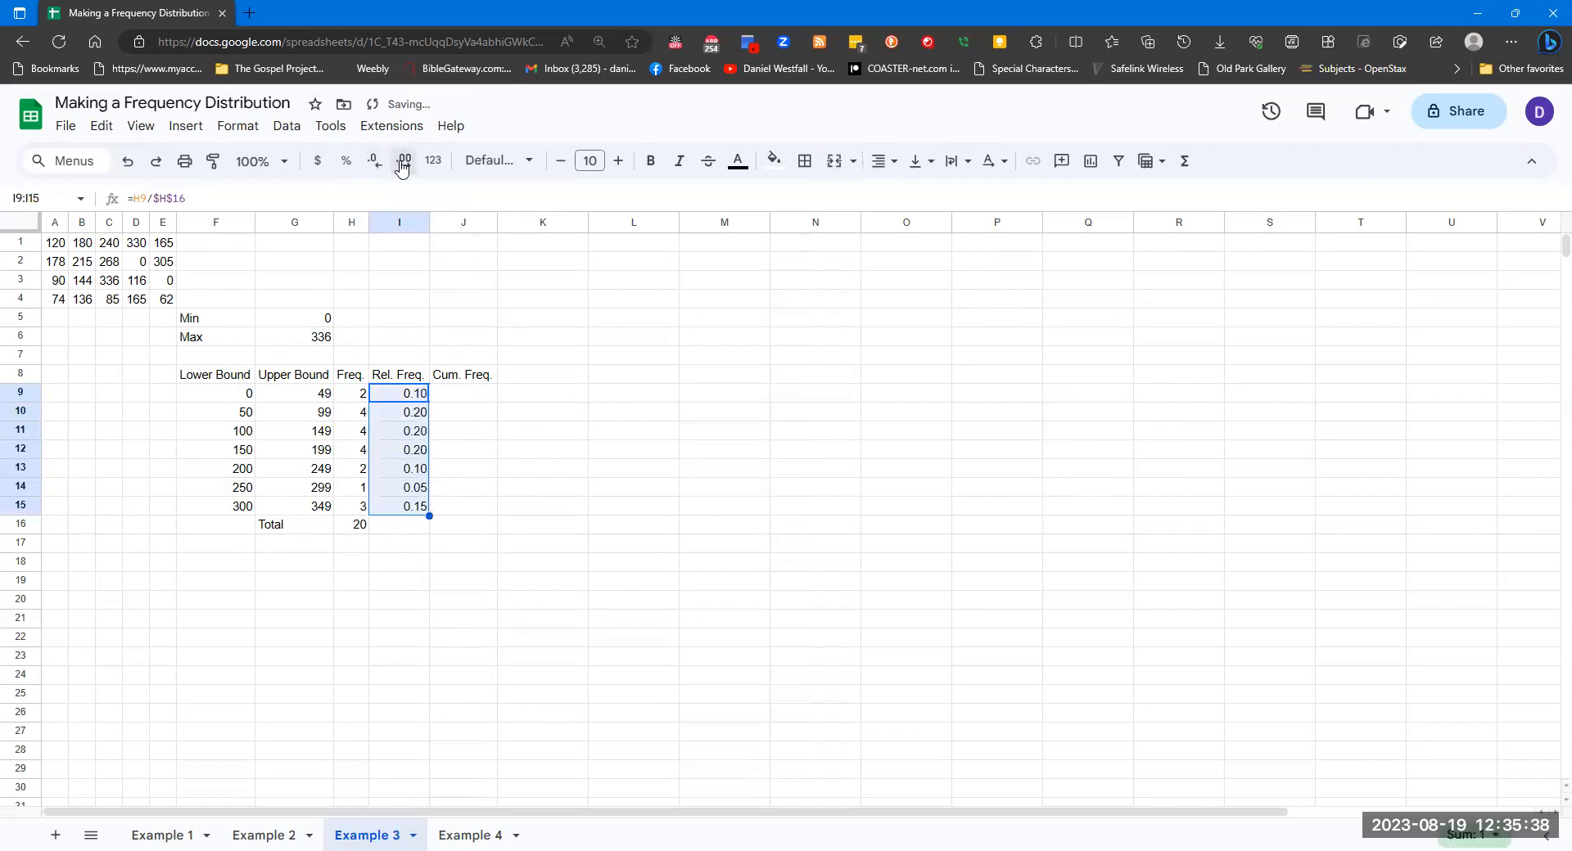
Step: Copy the total formula from H16 across to I16 to sum the relative frequencies
{"action": "left_click", "coordinate": [412, 532]}
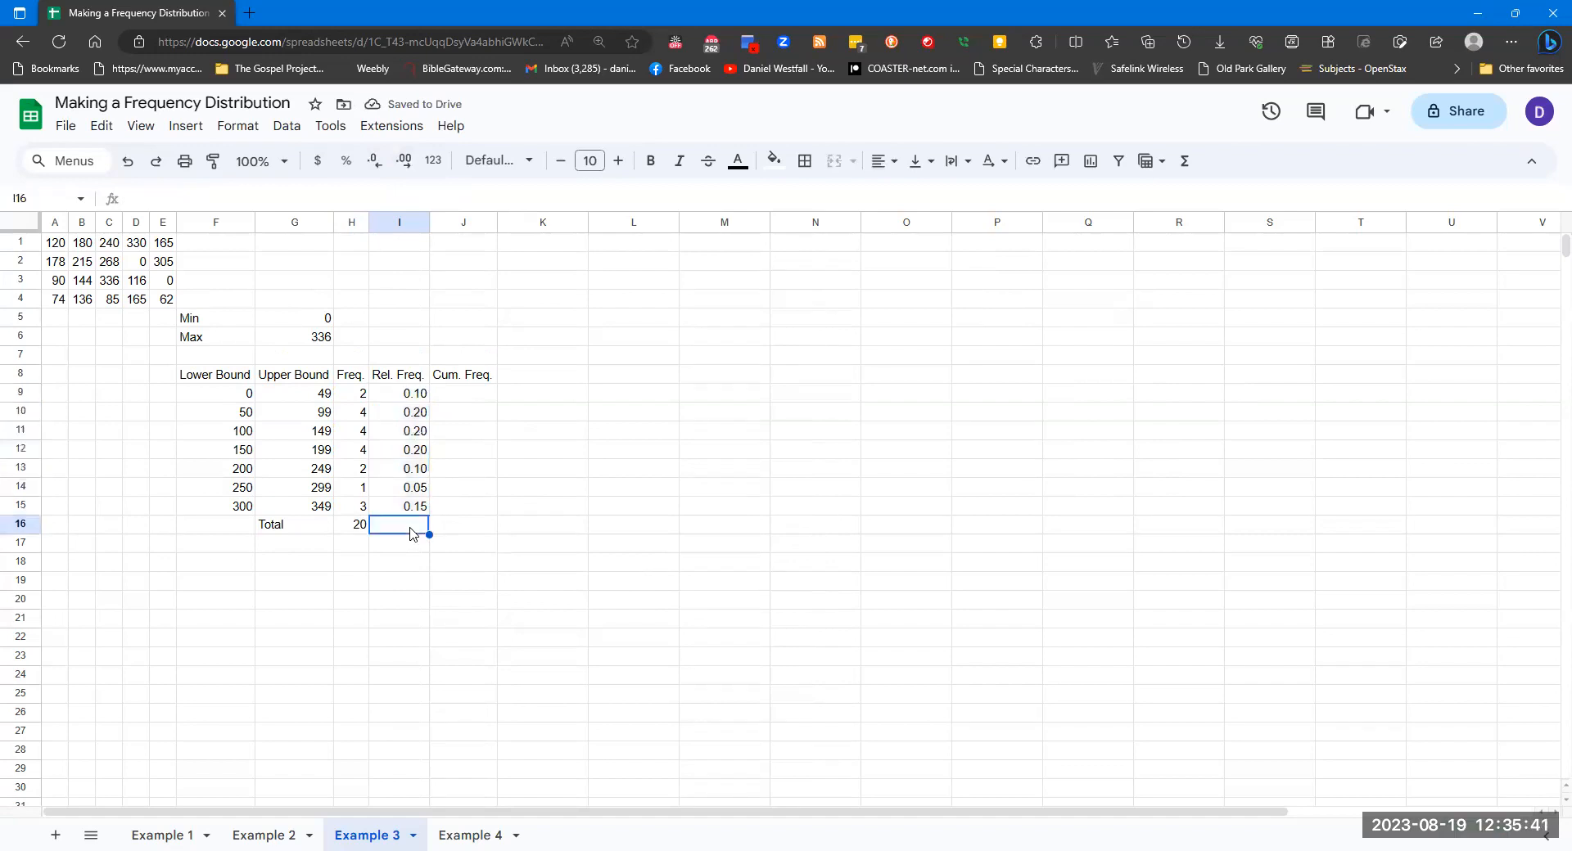
{"action": "left_click", "coordinate": [353, 522]}
{"action": "left_click_drag", "start_coordinate": [368, 534], "coordinate": [421, 525]}
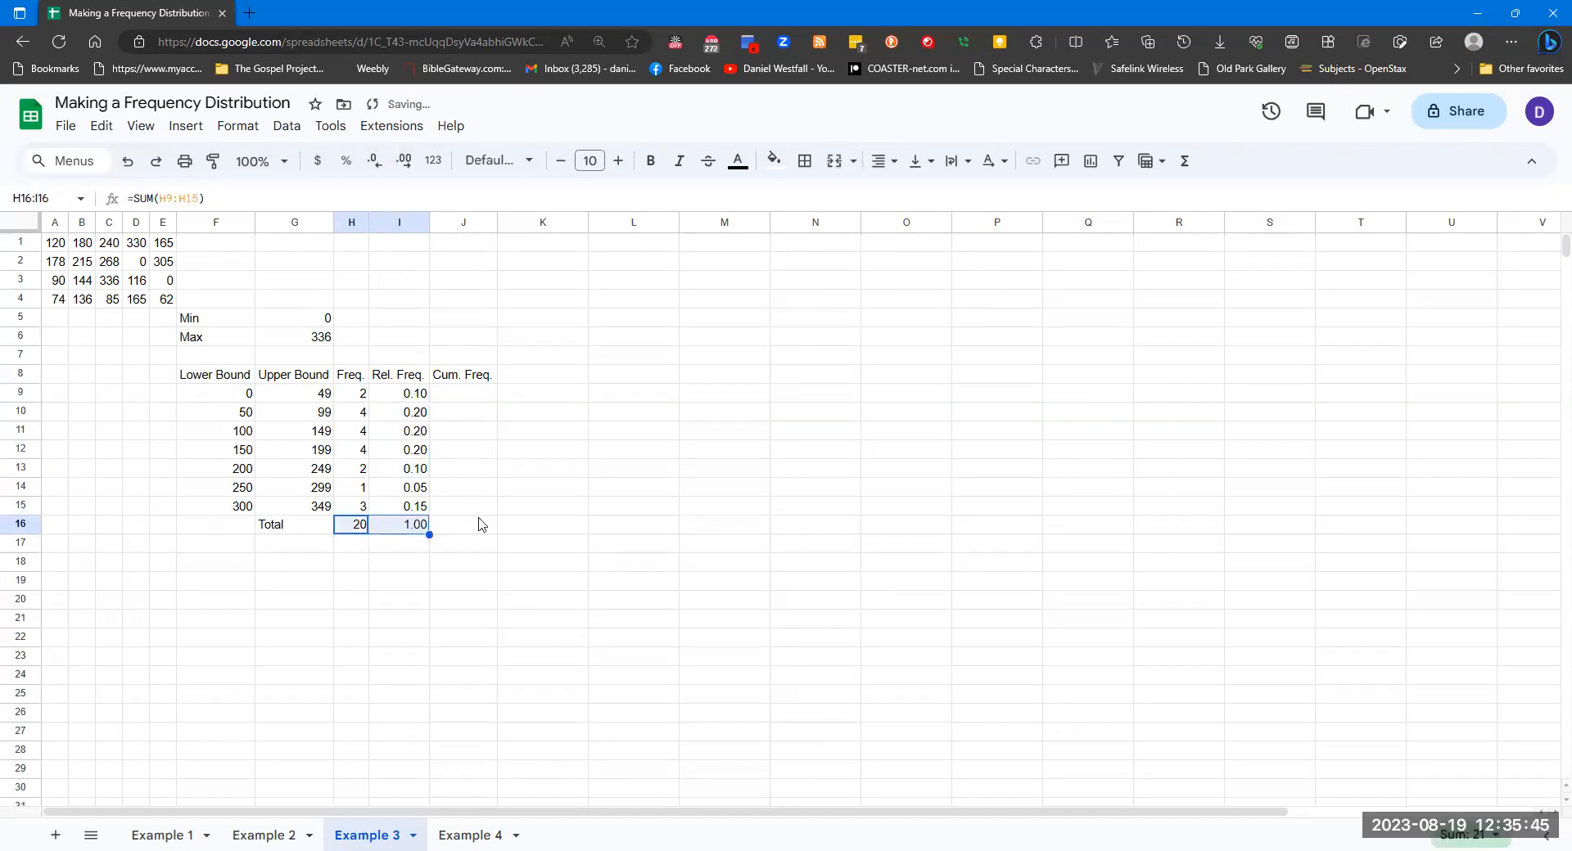
Step: Start the cumulative frequency column with the formula =H9 in J9
{"action": "left_click", "coordinate": [463, 397]}
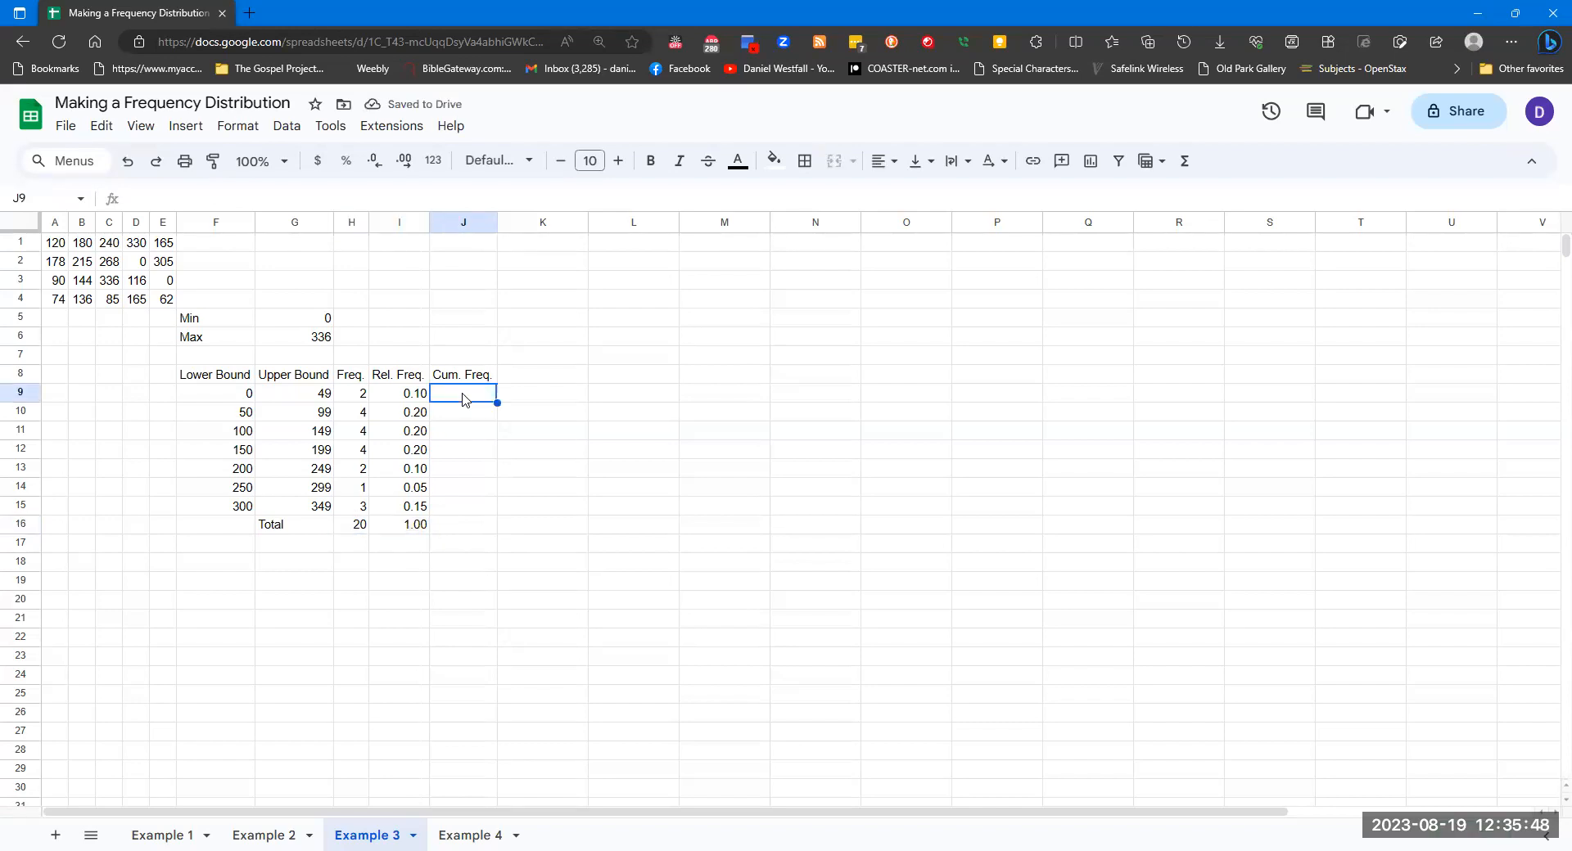
{"action": "type", "text": "=H9"}
{"action": "key", "text": "Return"}
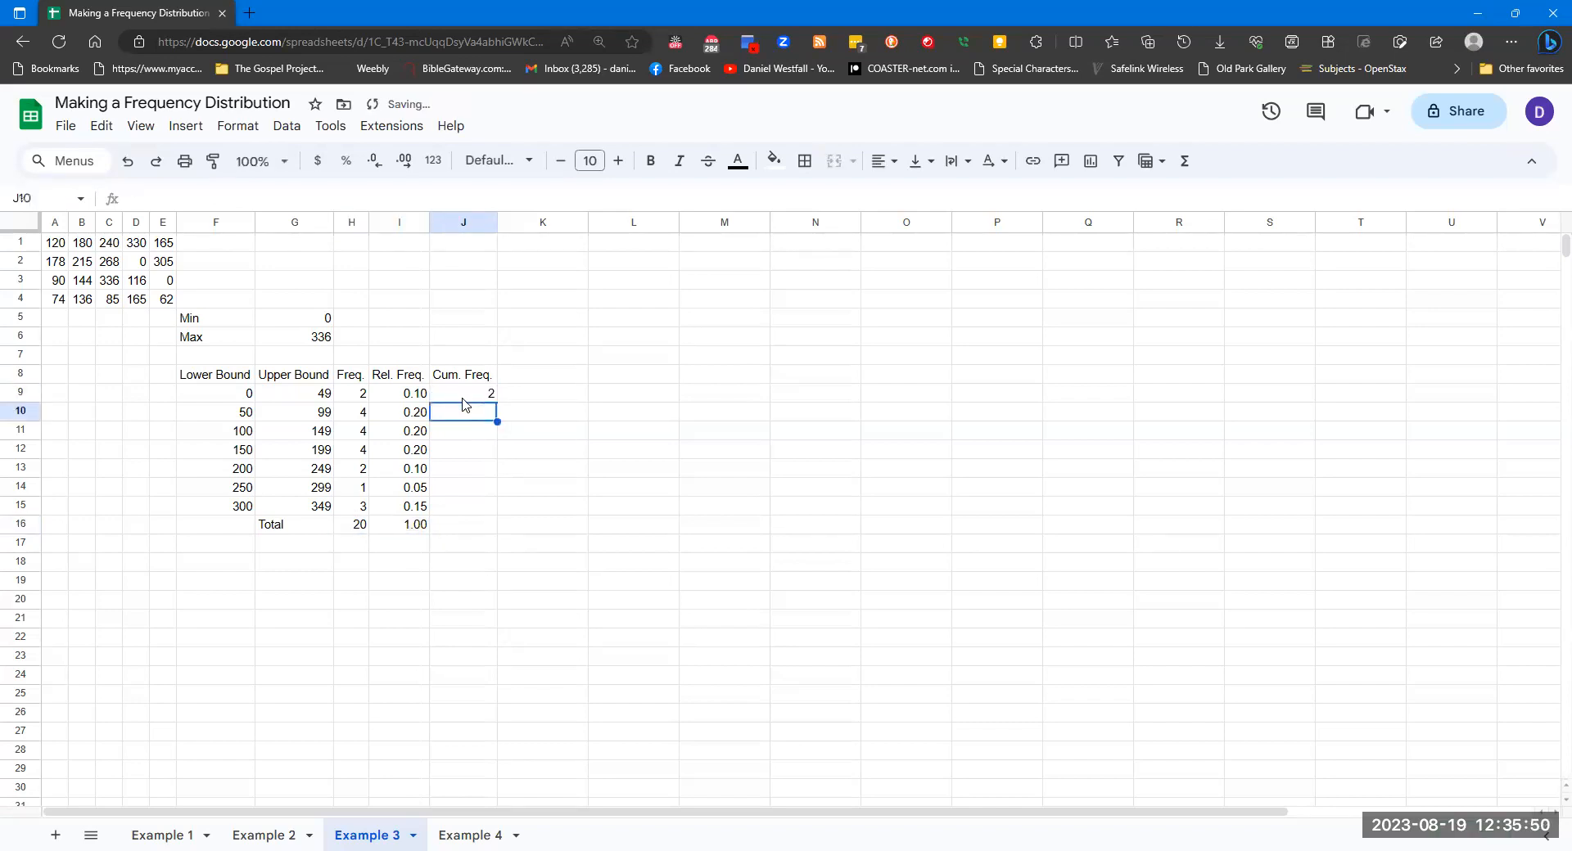
Step: Enter the running-total formula =H10+J9 in J10 and fill it down through J15
{"action": "type", "text": "="}
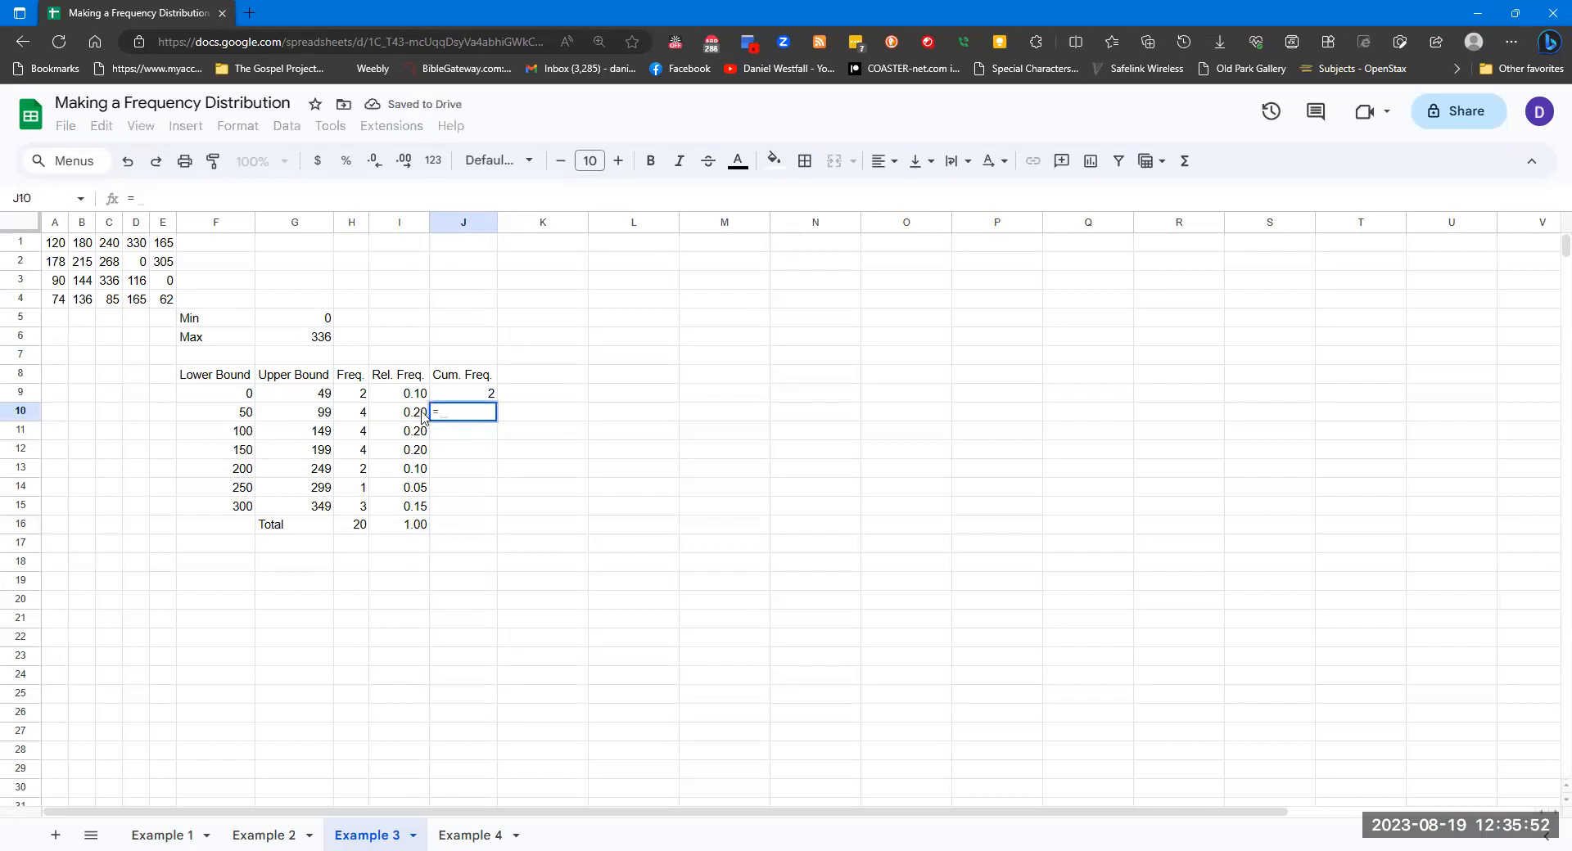
{"action": "left_click", "coordinate": [366, 417]}
{"action": "type", "text": "+"}
{"action": "left_click", "coordinate": [478, 396]}
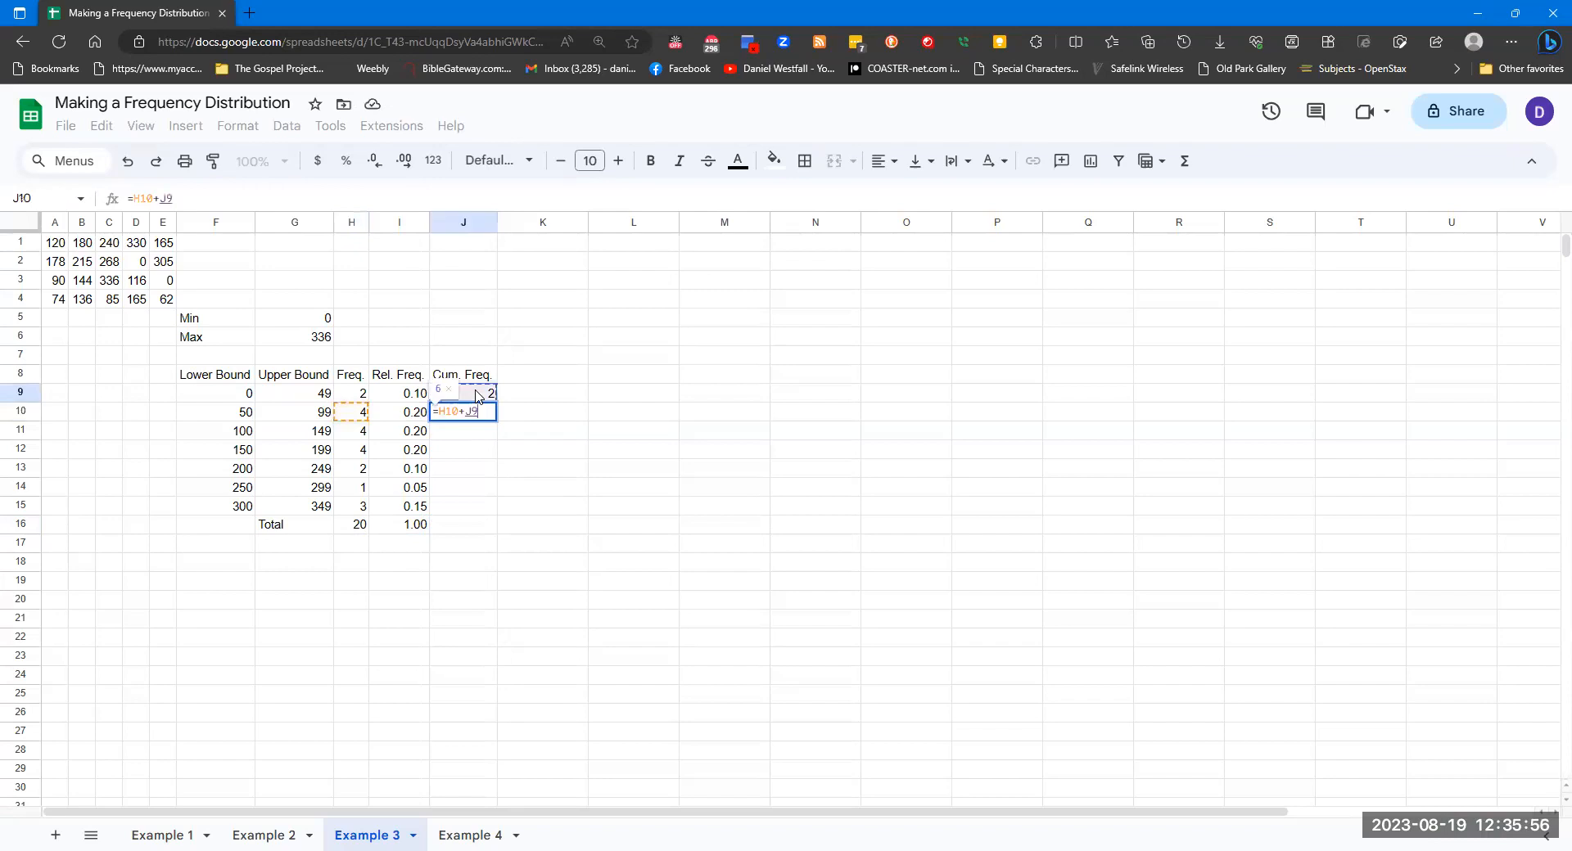
{"action": "key", "text": "Return"}
{"action": "left_click", "coordinate": [490, 415]}
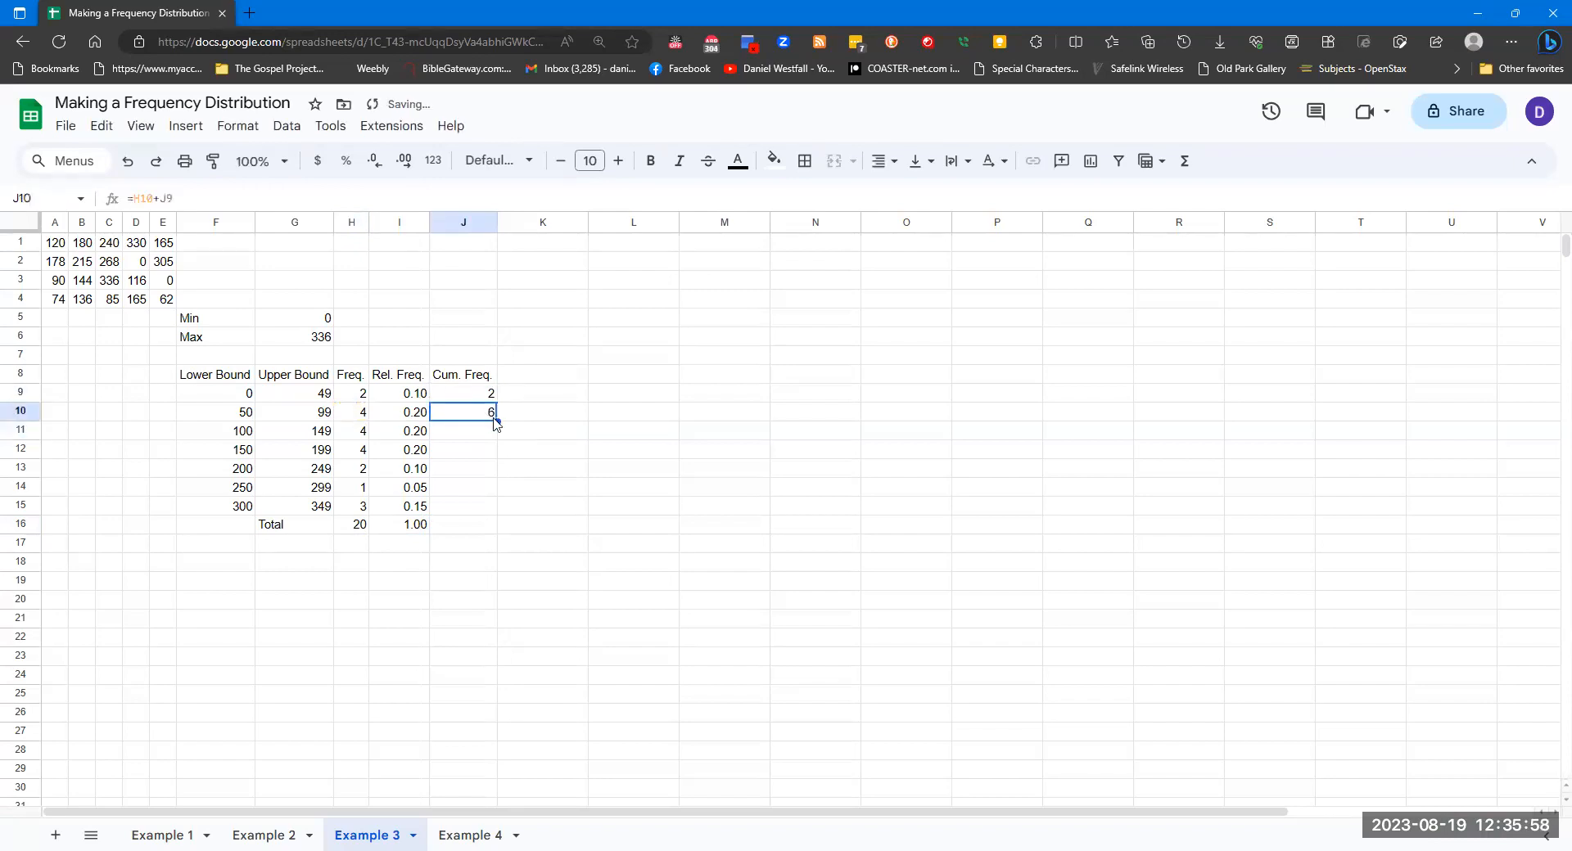
{"action": "left_click_drag", "start_coordinate": [497, 420], "coordinate": [496, 510]}
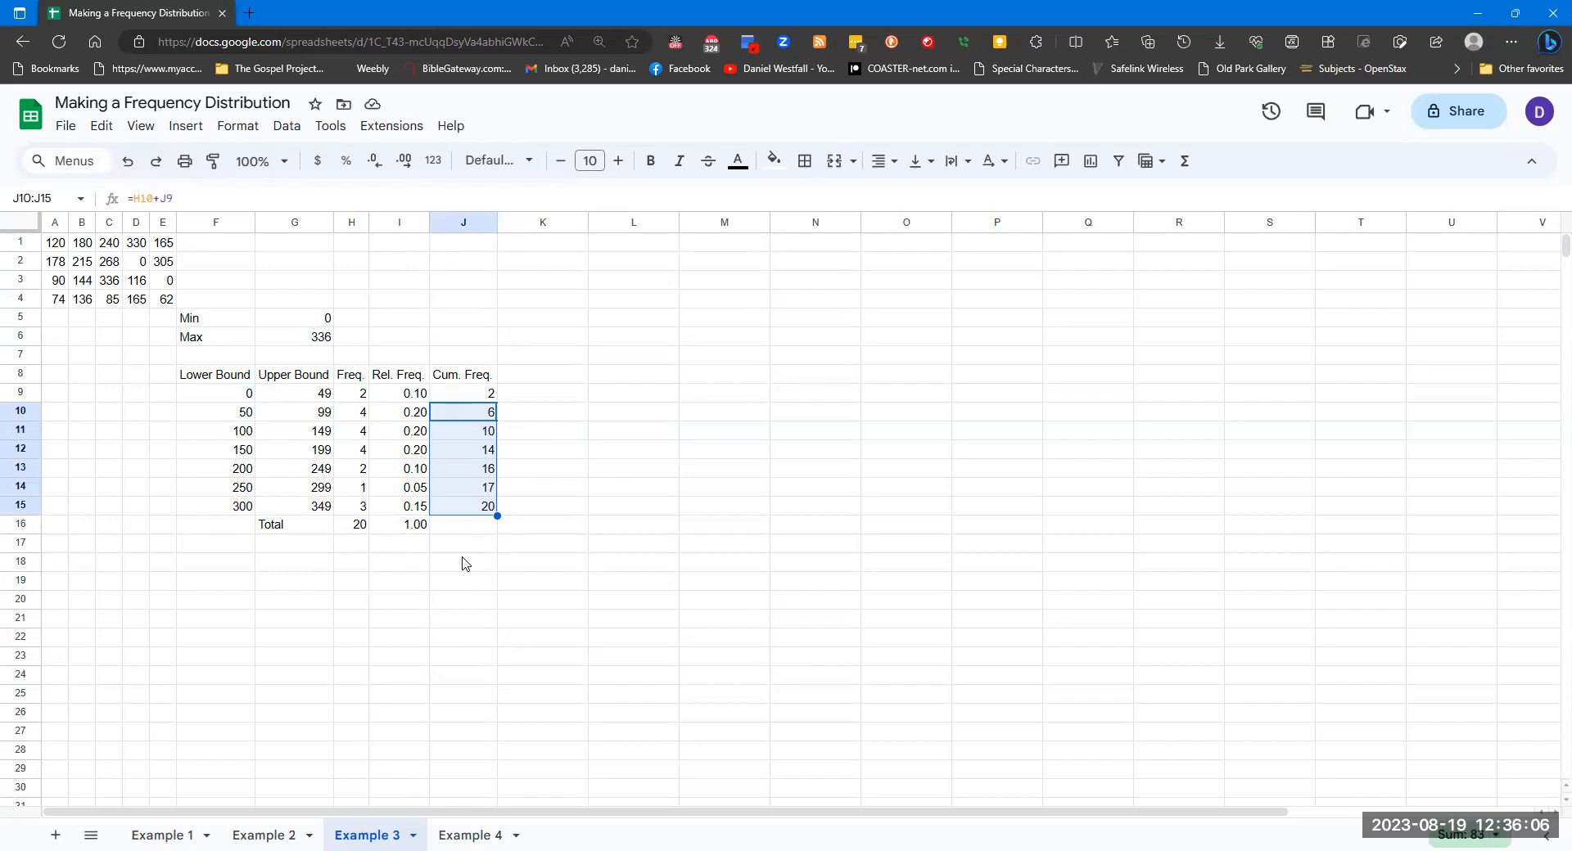
Step: In the Example 4 sheet, calculate the minimum of A1:L2 in N3 with the MIN function
{"action": "left_click", "coordinate": [474, 833]}
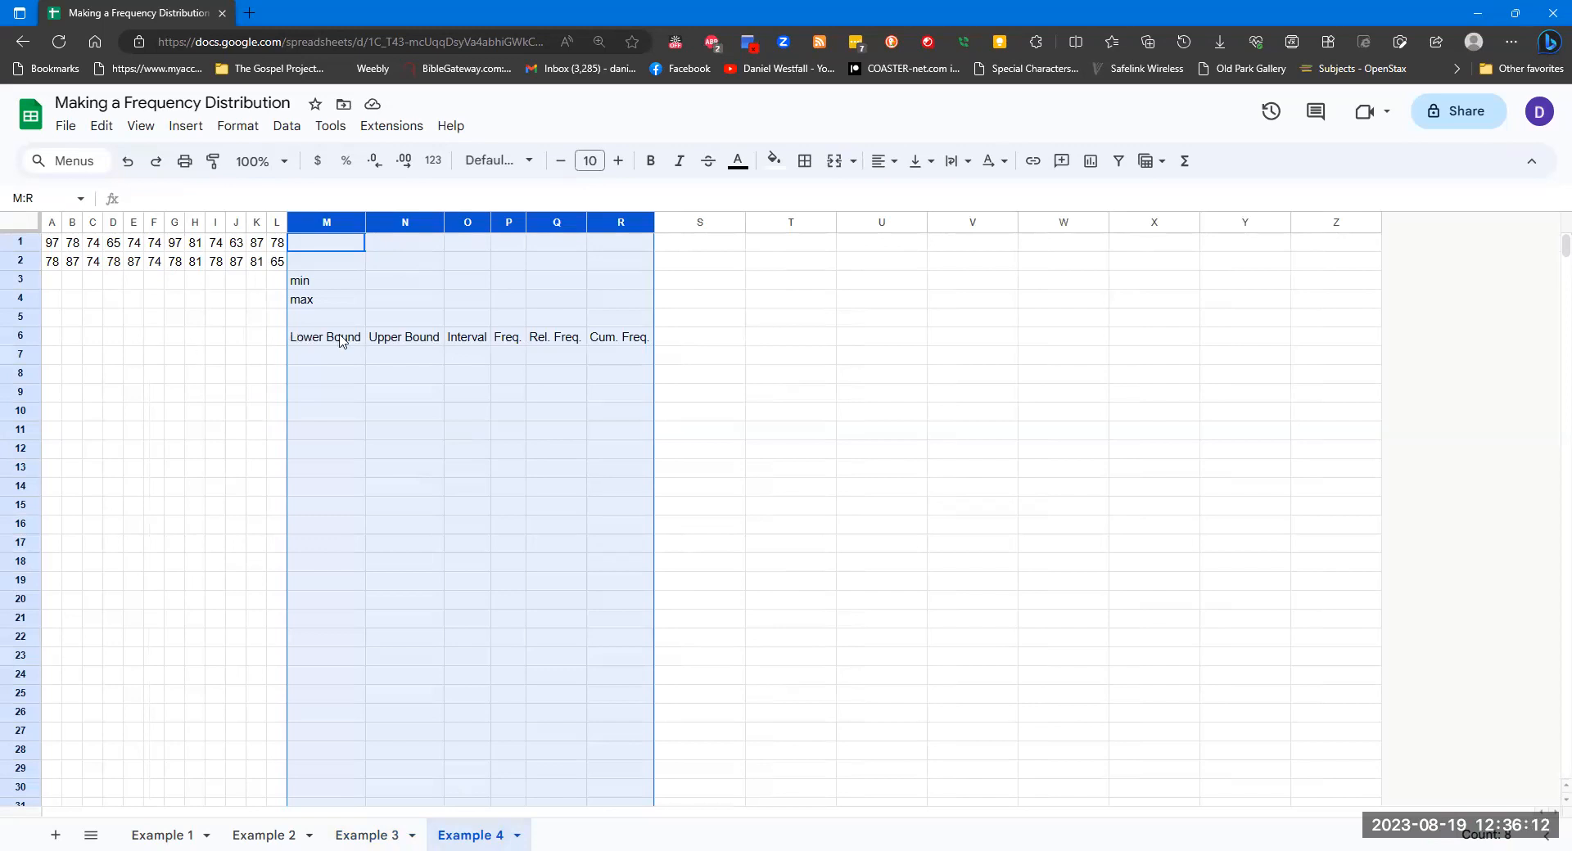
{"action": "left_click", "coordinate": [393, 285]}
{"action": "type", "text": "=MIN"}
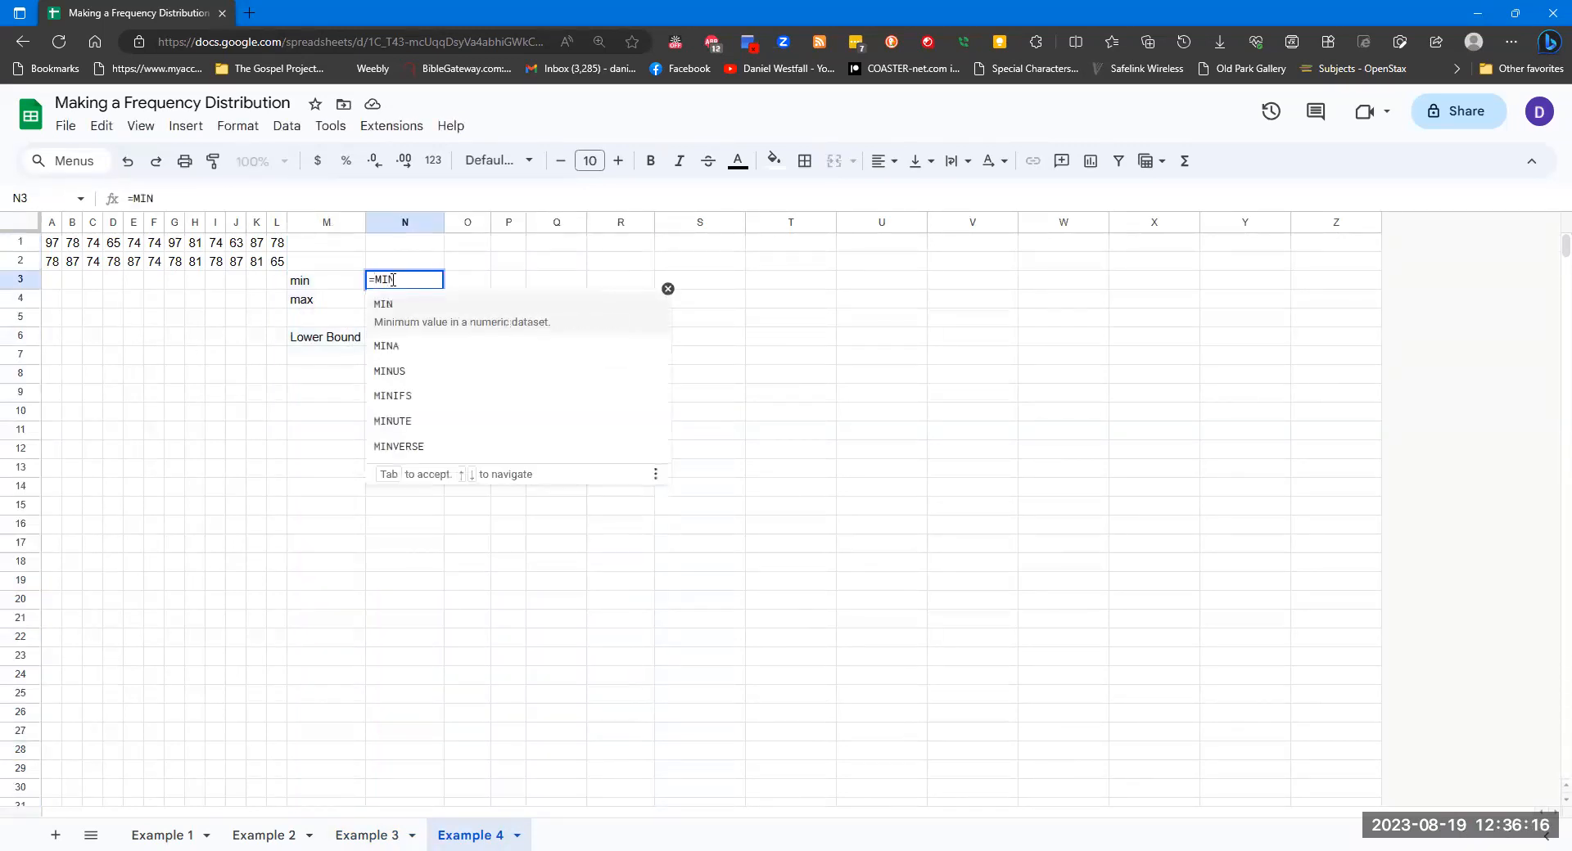
{"action": "left_click", "coordinate": [403, 309]}
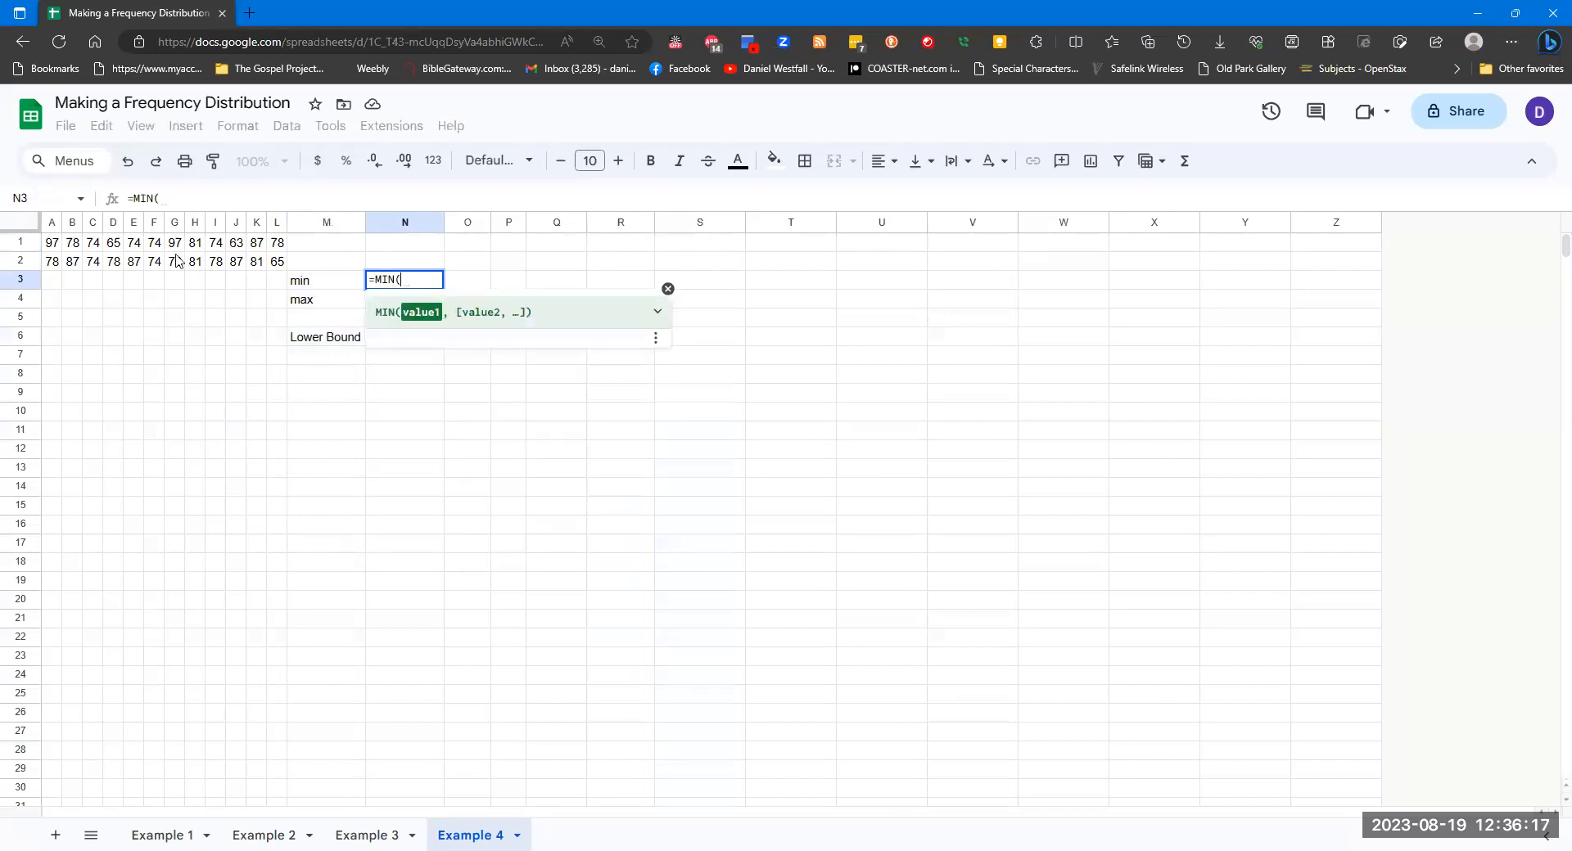
{"action": "left_click", "coordinate": [52, 243]}
{"action": "left_click_drag", "start_coordinate": [215, 261], "coordinate": [274, 260]}
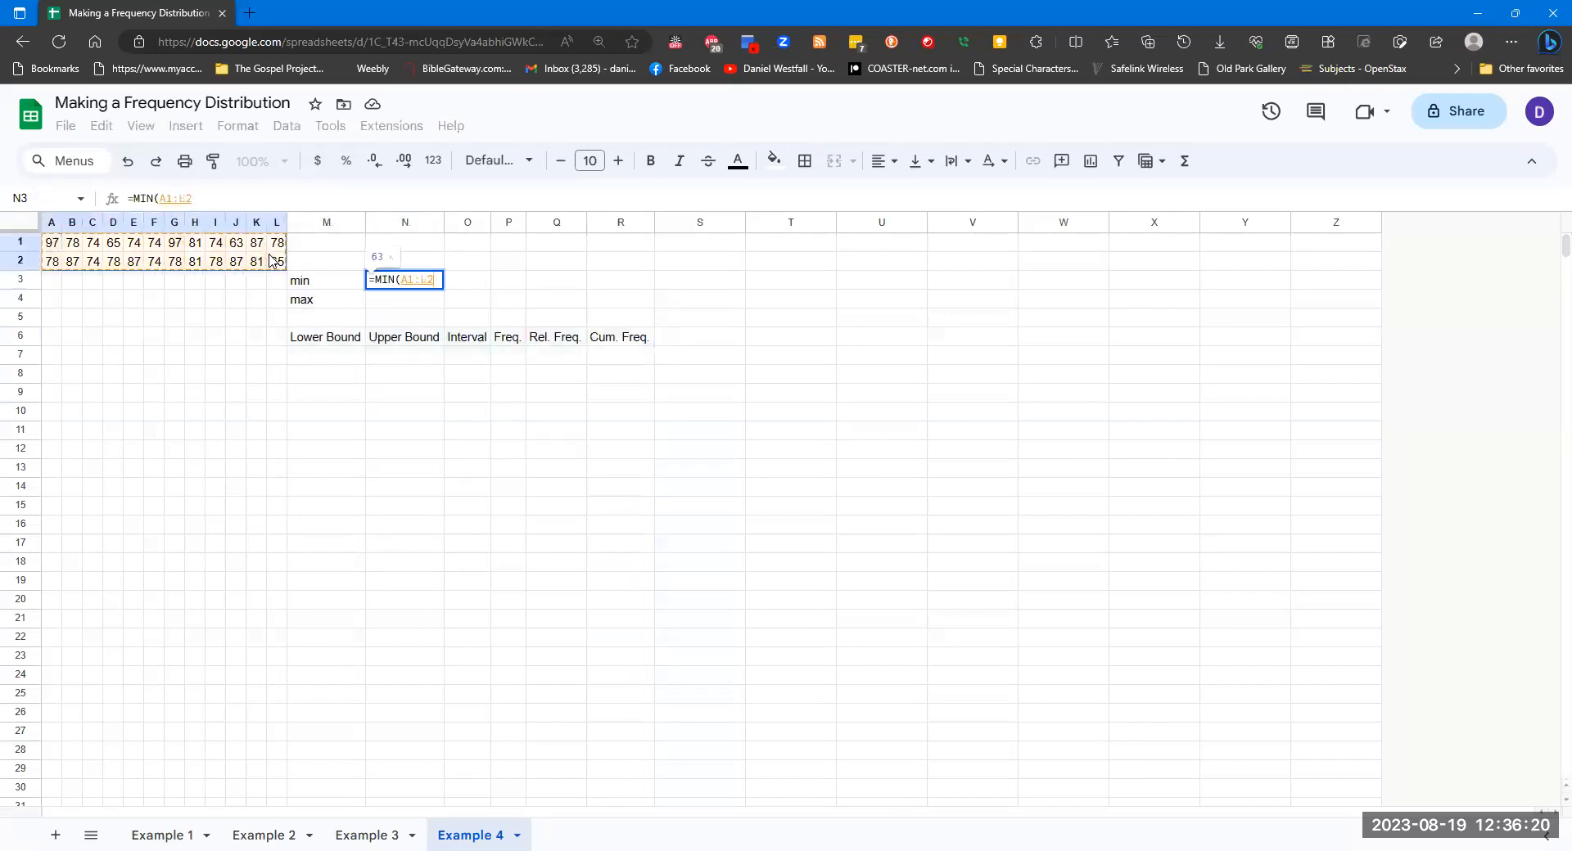
{"action": "type", "text": ")"}
{"action": "key", "text": "Return"}
Step: Calculate the maximum of A1:L2 in N4 with the MAX function
{"action": "type", "text": "=Max"}
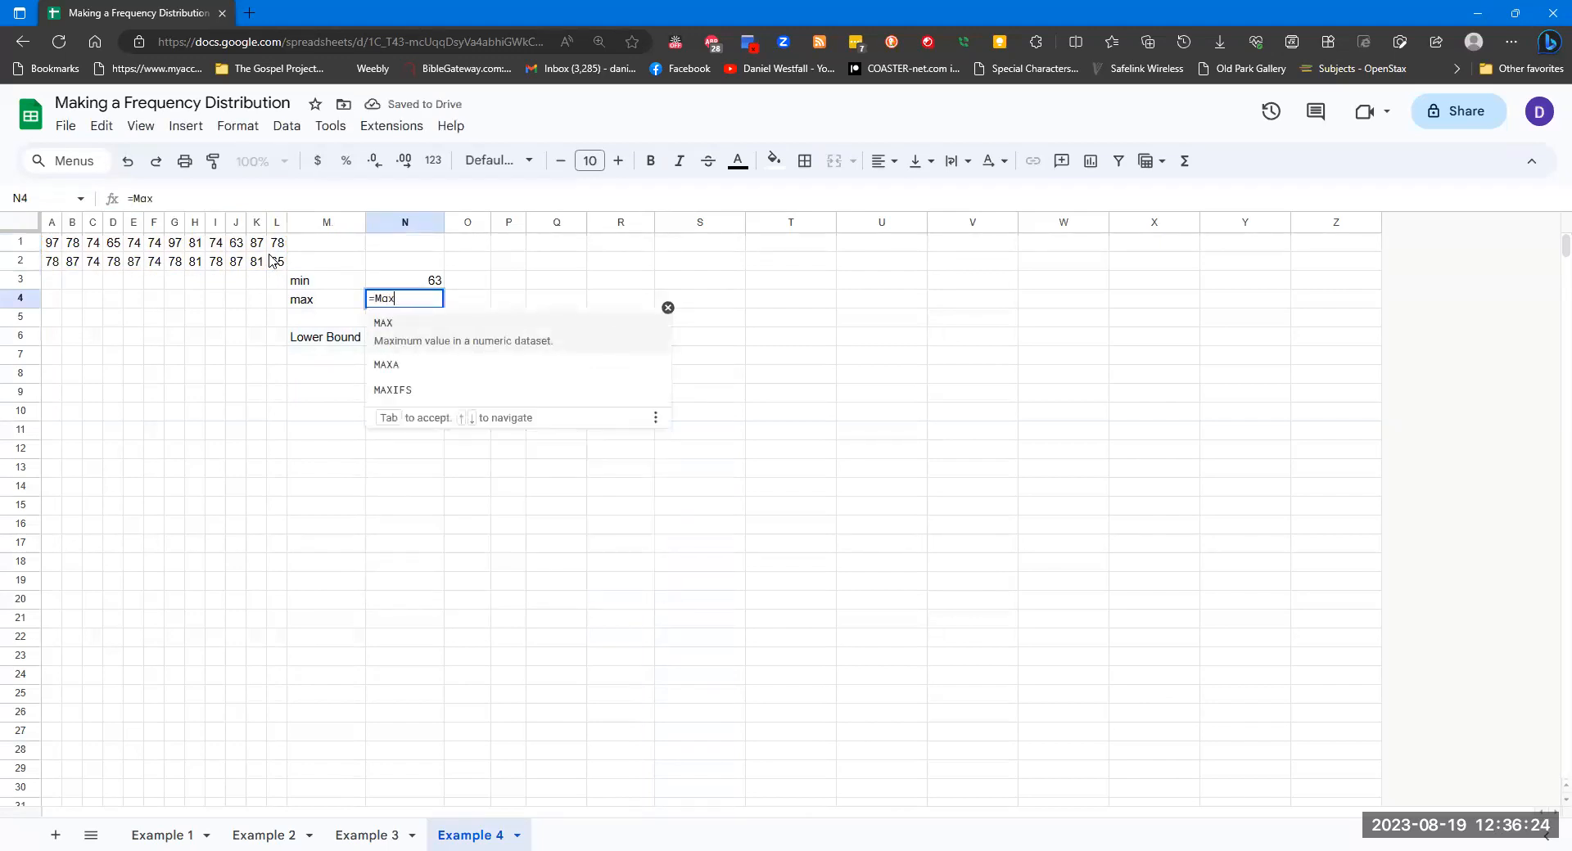
{"action": "left_click", "coordinate": [409, 331]}
{"action": "left_click_drag", "start_coordinate": [55, 248], "coordinate": [277, 264]}
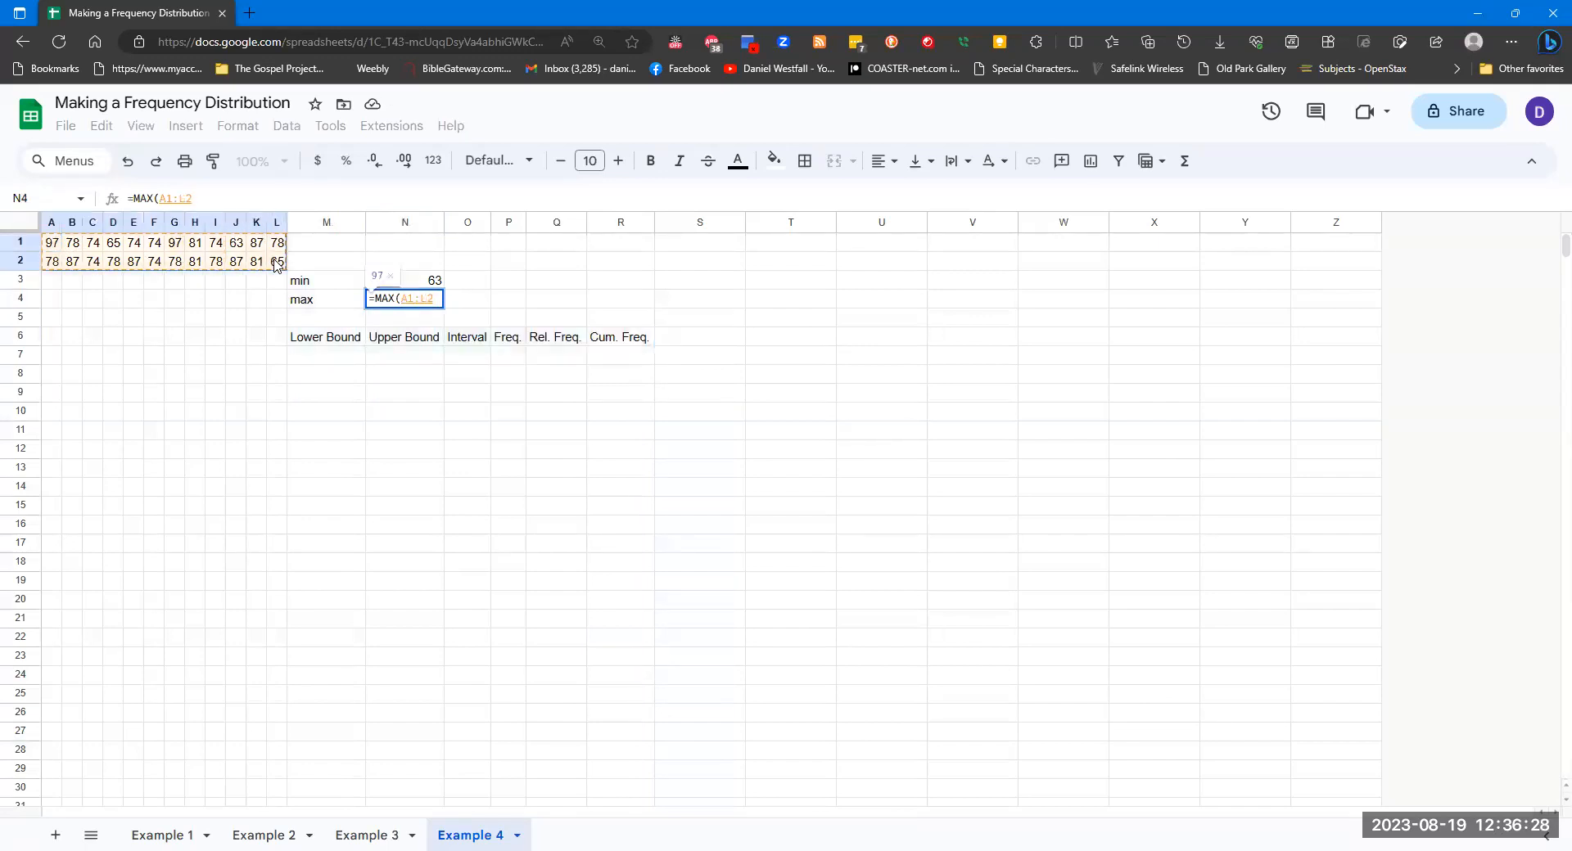
{"action": "type", "text": ")"}
{"action": "key", "text": "Return"}
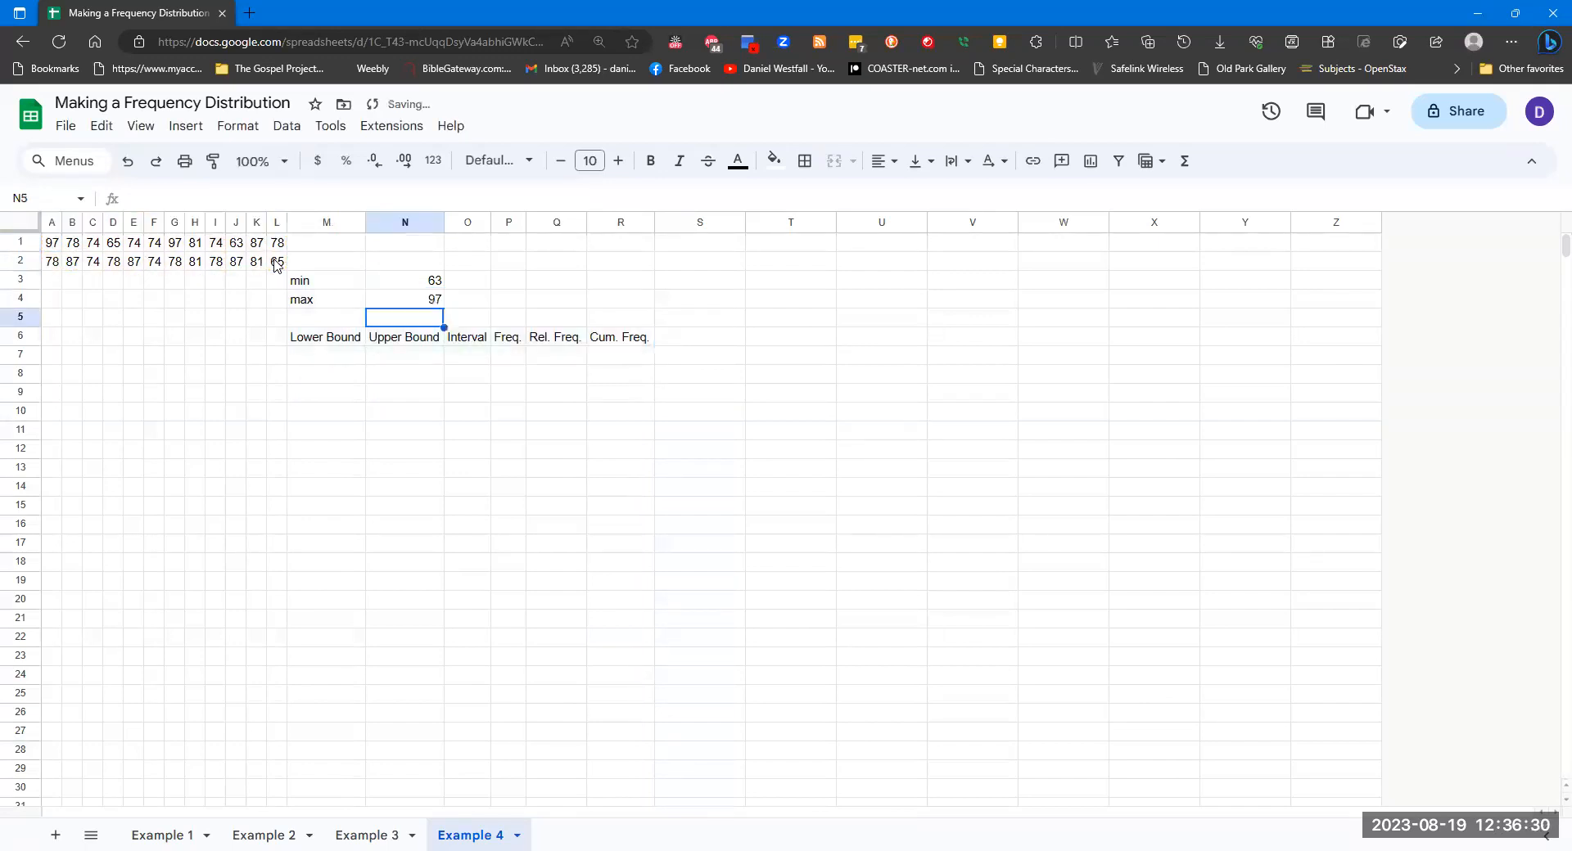
Step: Enter 63 as the first lower bound in M7
{"action": "left_click", "coordinate": [307, 356]}
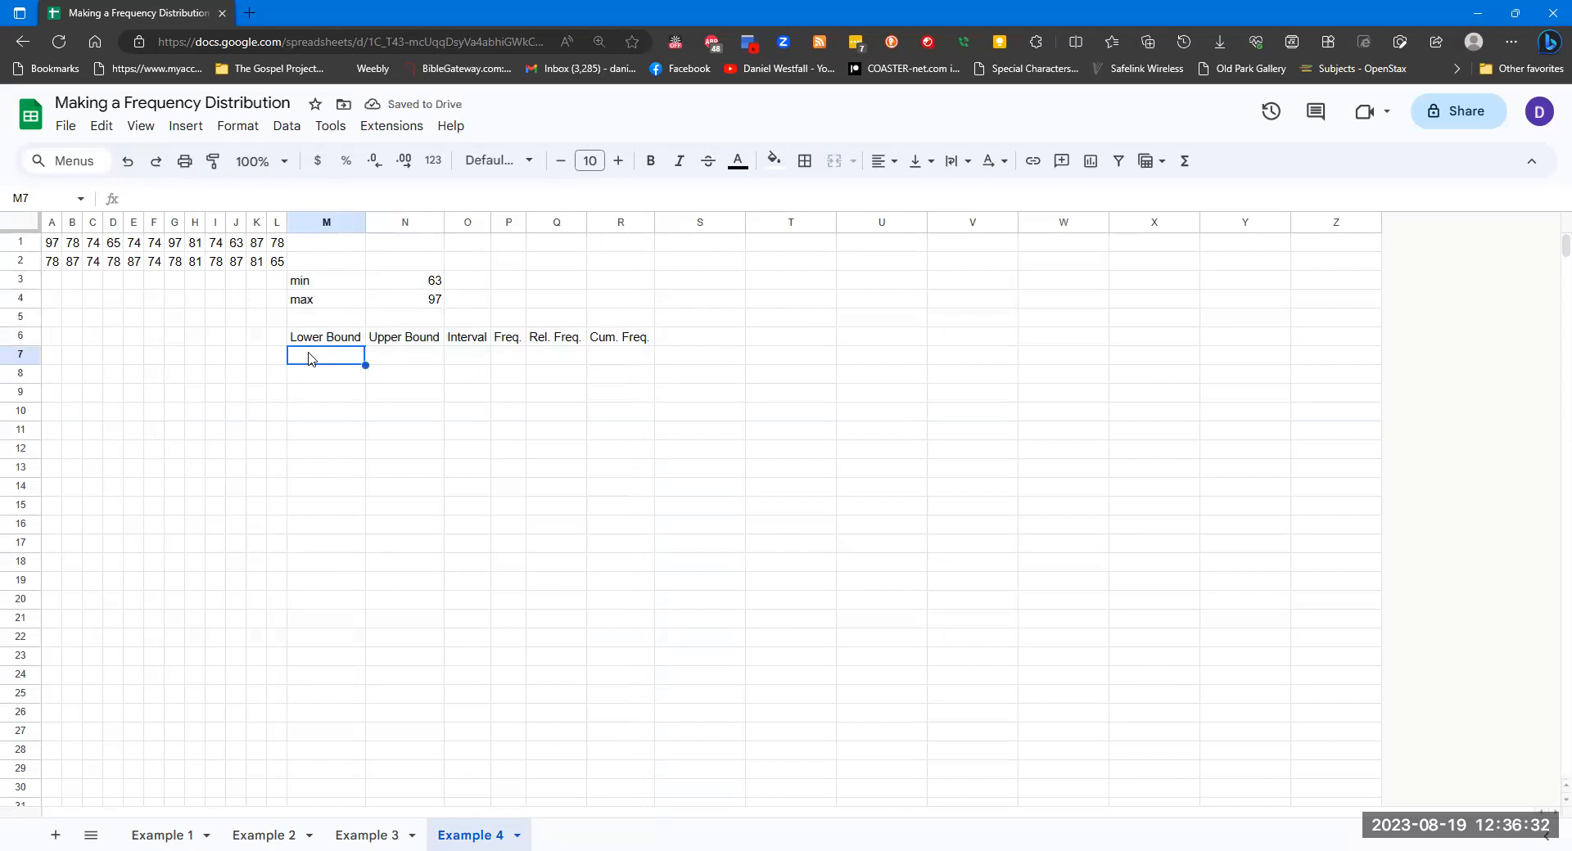
{"action": "type", "text": "63"}
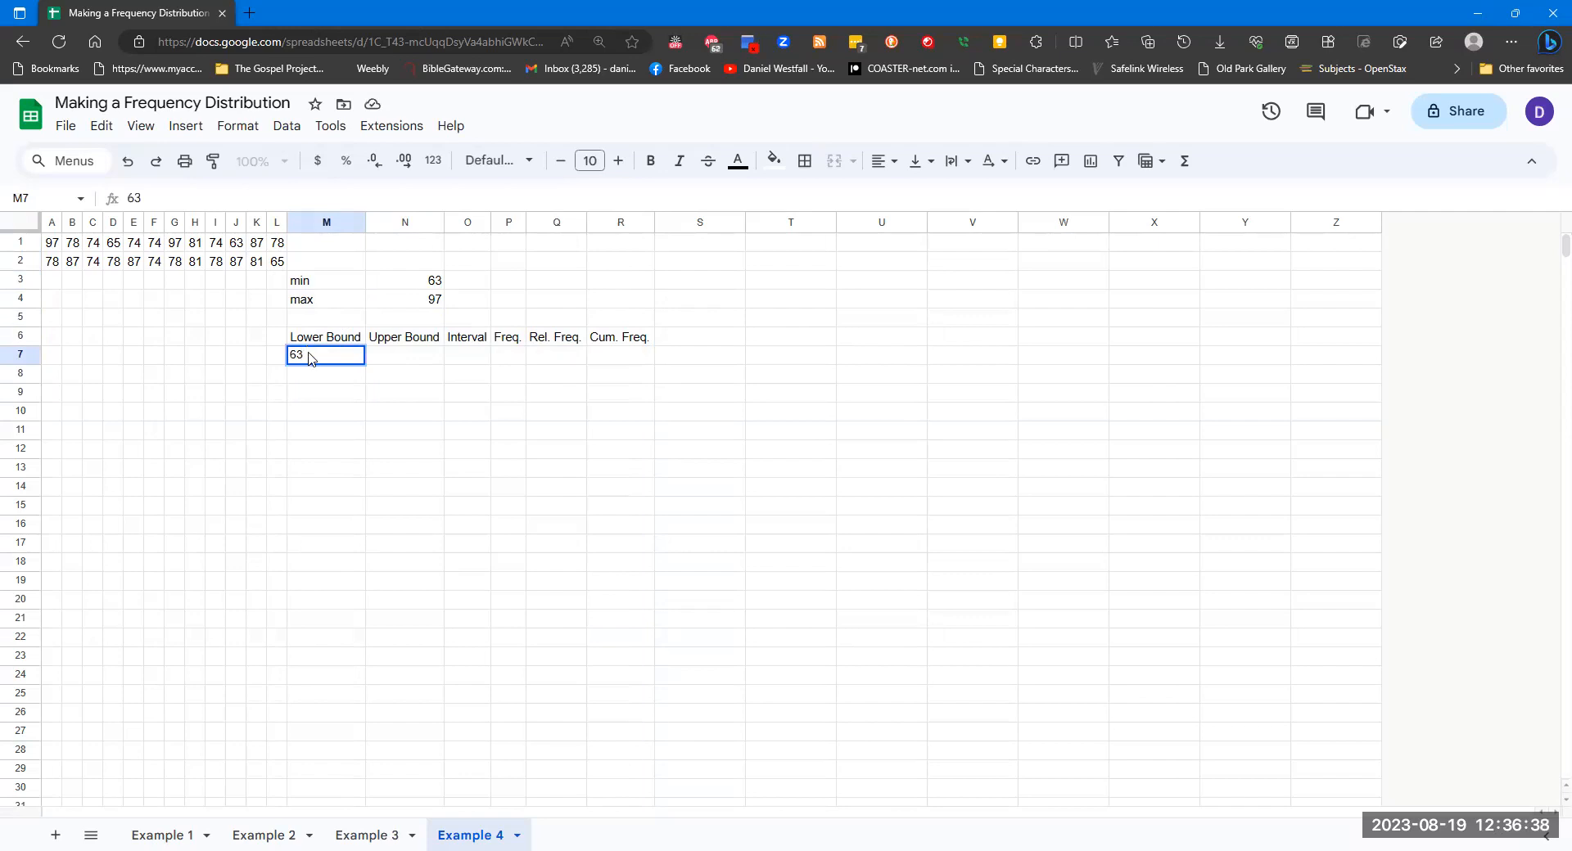
{"action": "key", "text": "Return"}
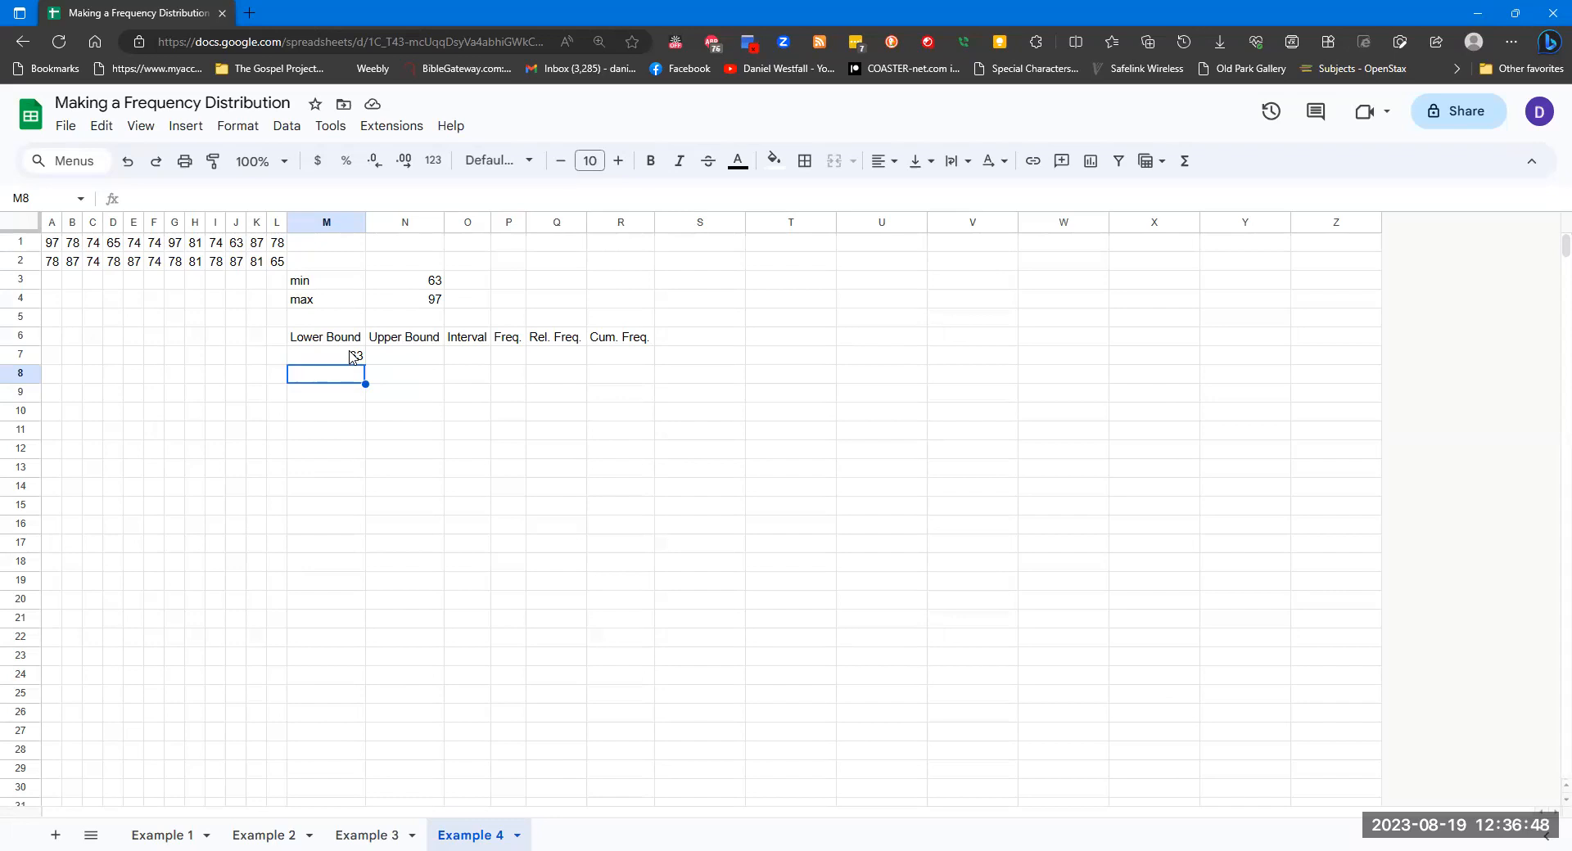
Step: Enter the class bounds 60 and 69 in row 7, and 70 and 79 in row 8
{"action": "left_click", "coordinate": [355, 360]}
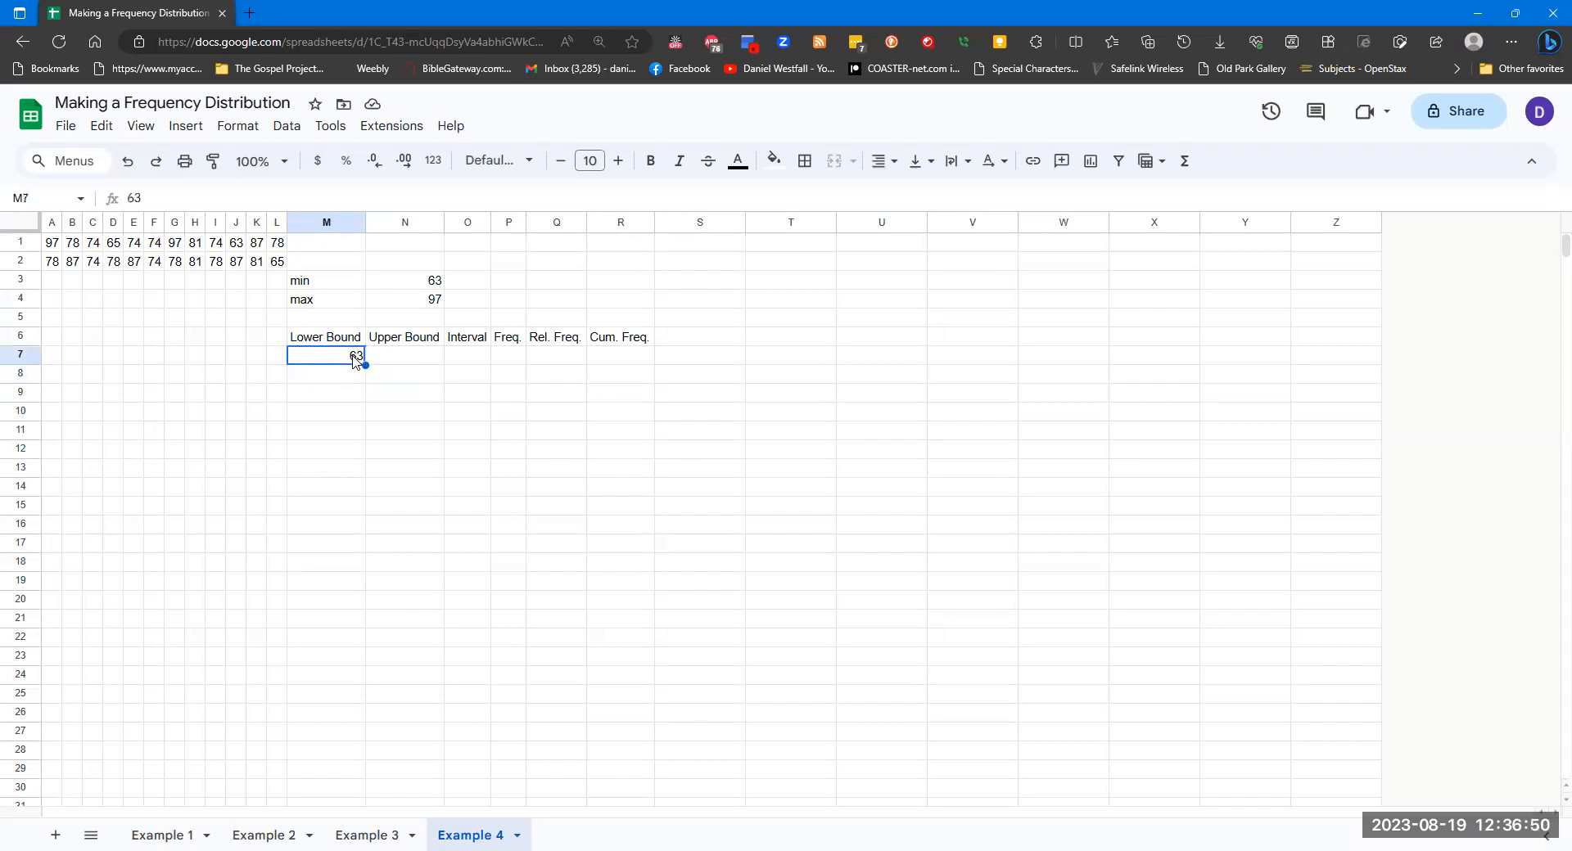
{"action": "type", "text": "60"}
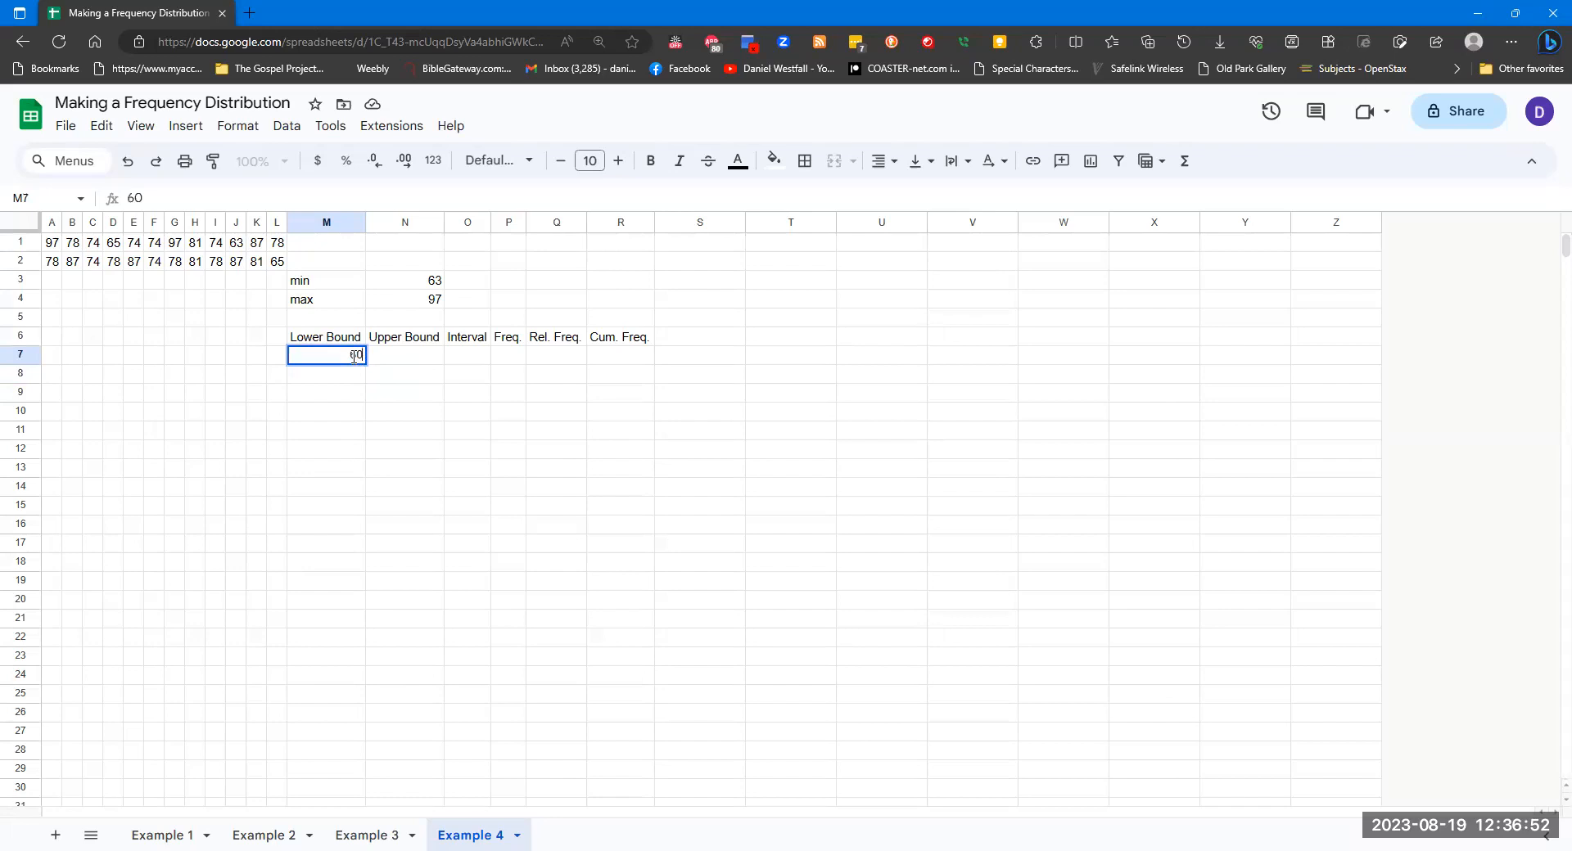
{"action": "key", "text": "Tab"}
{"action": "type", "text": "69"}
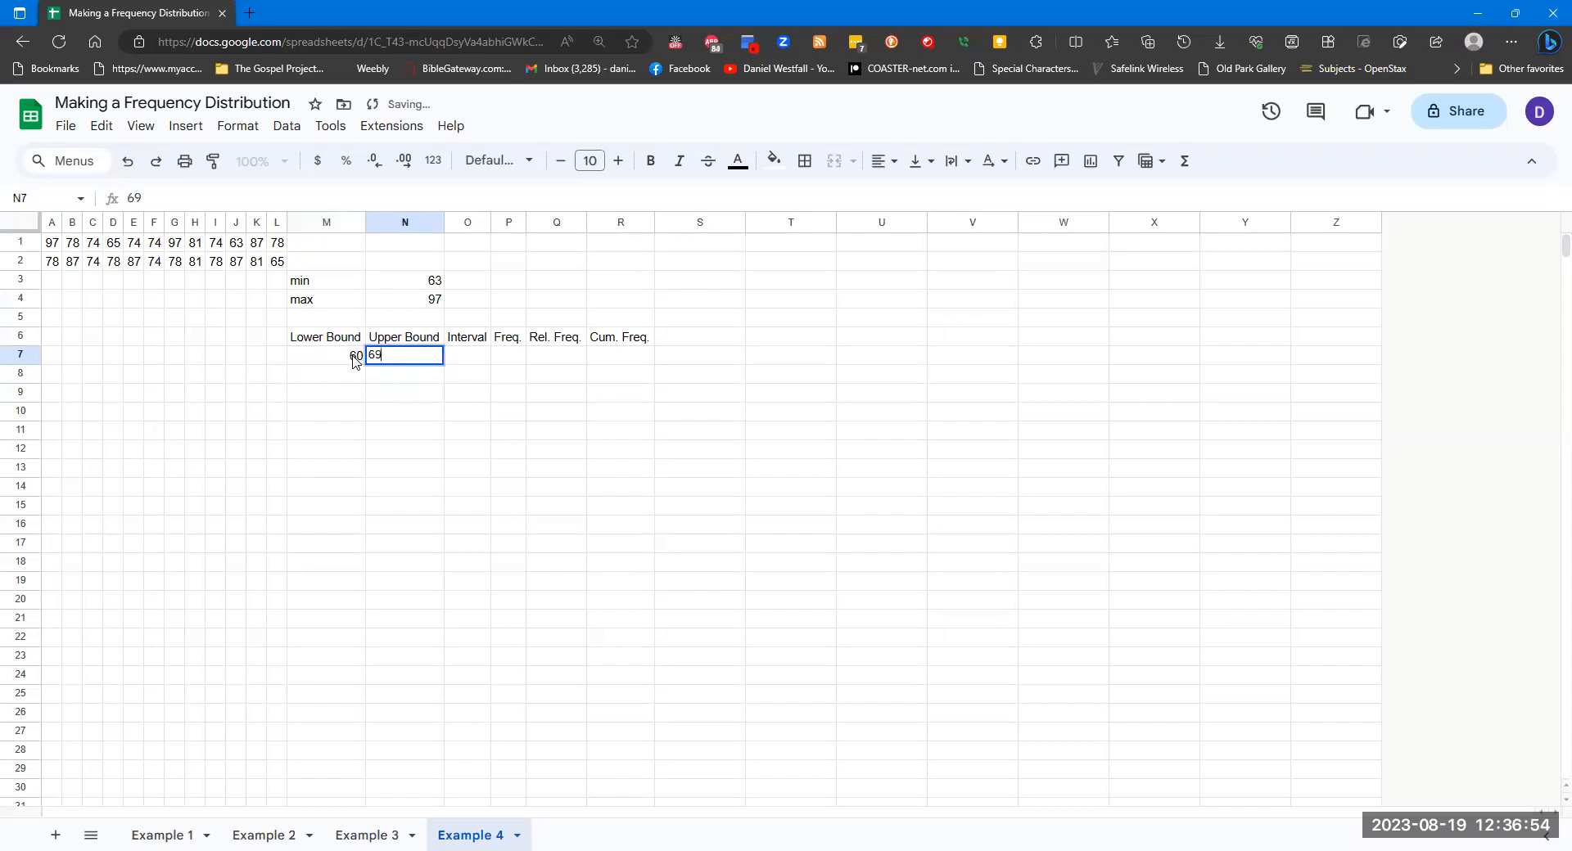
{"action": "key", "text": "Return"}
{"action": "type", "text": "70"}
{"action": "key", "text": "Tab"}
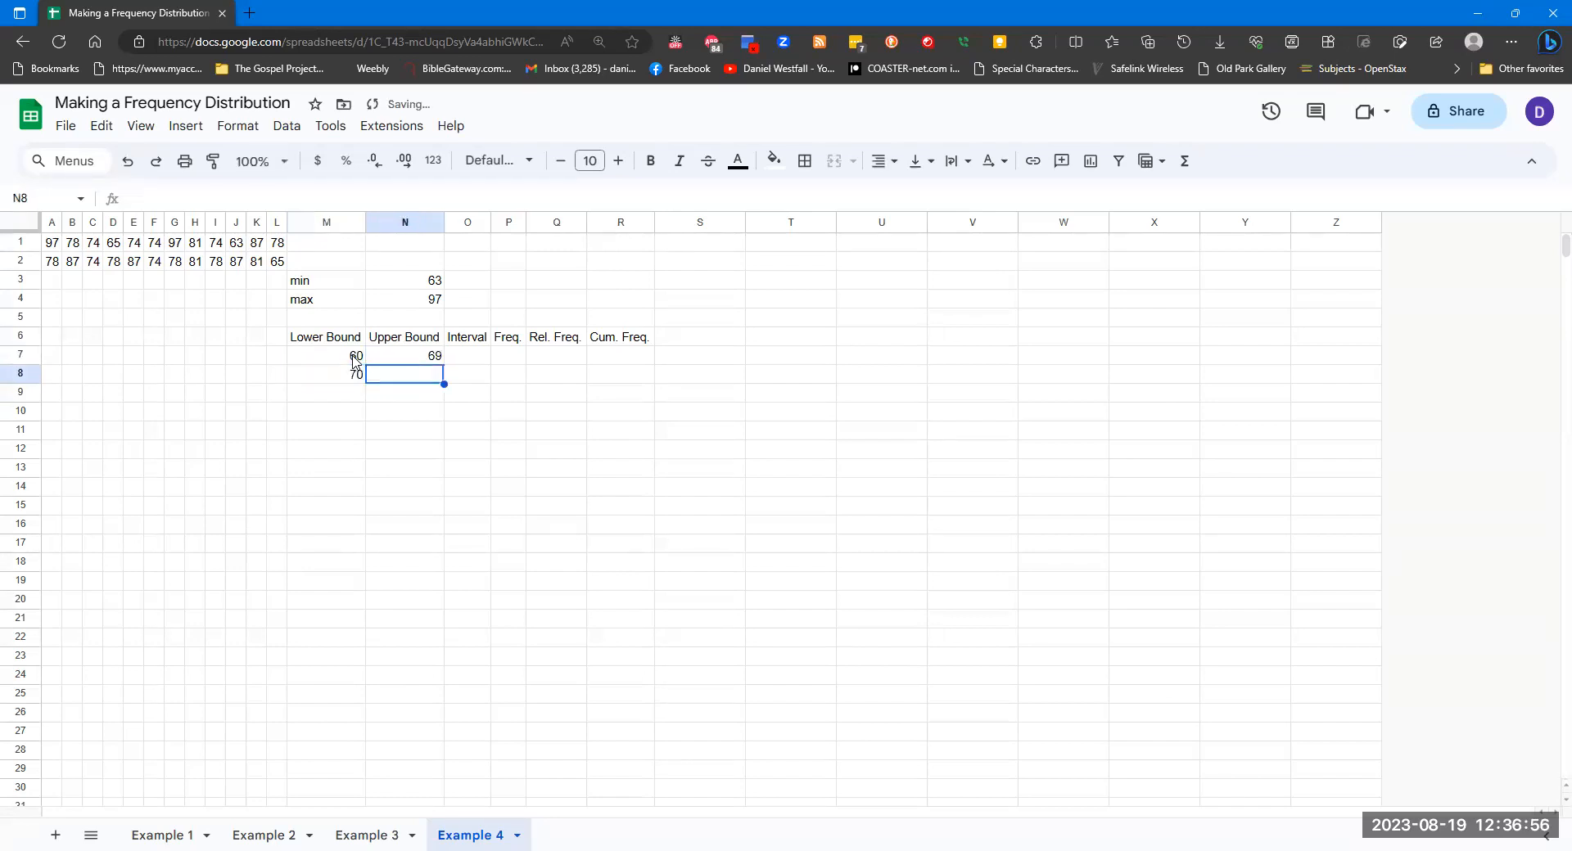
{"action": "type", "text": "79"}
{"action": "key", "text": "Return"}
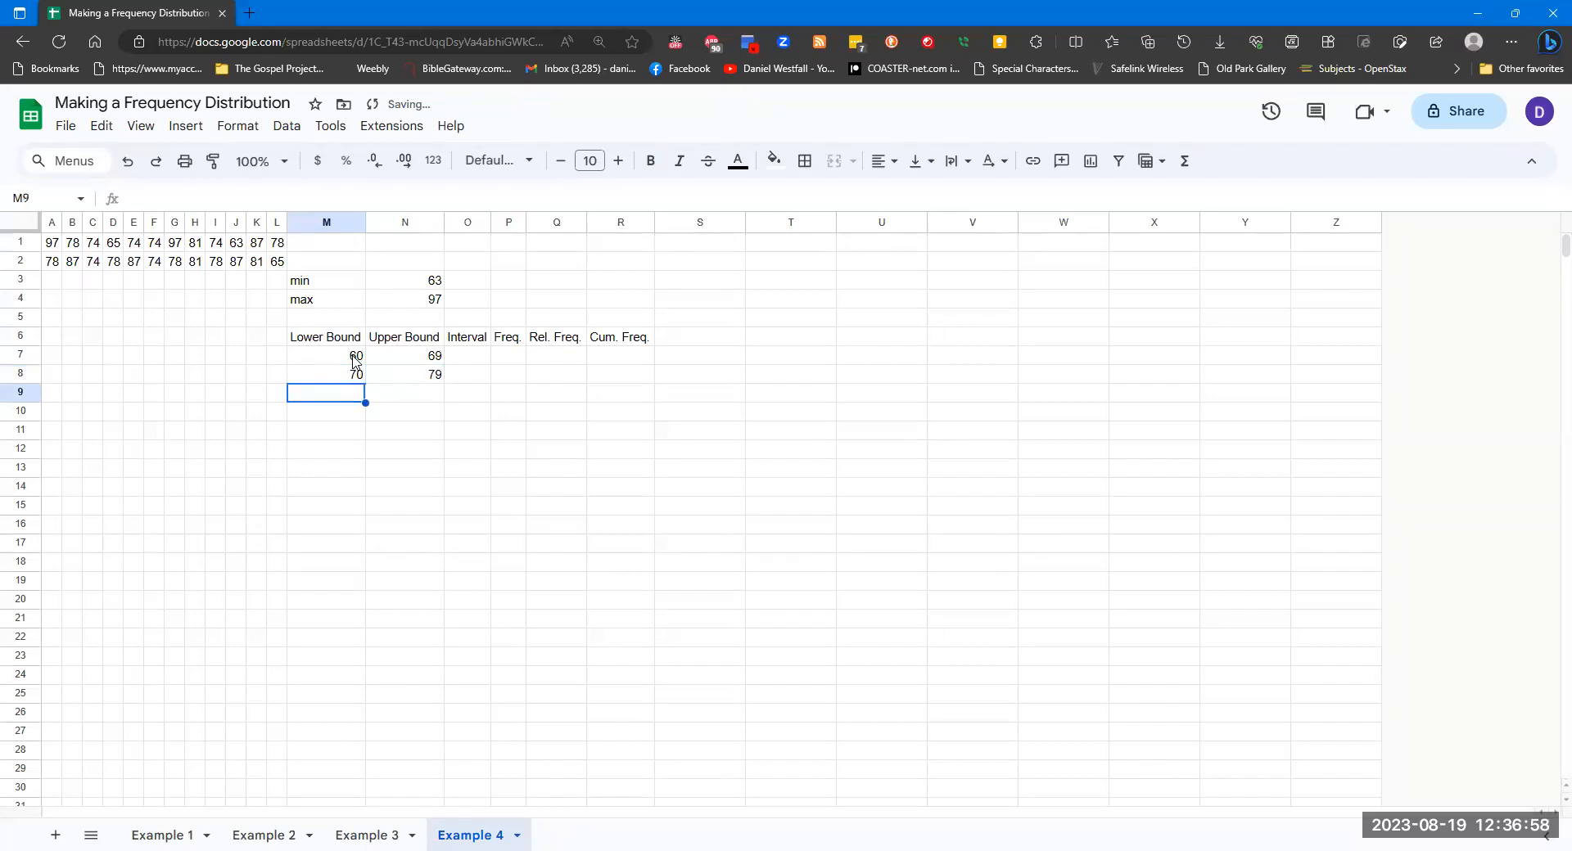
Step: Enter the class bounds 80 and 89 in row 9 and 90 and 99 in row 10, and select M7:N10
{"action": "type", "text": "80"}
{"action": "key", "text": "Tab"}
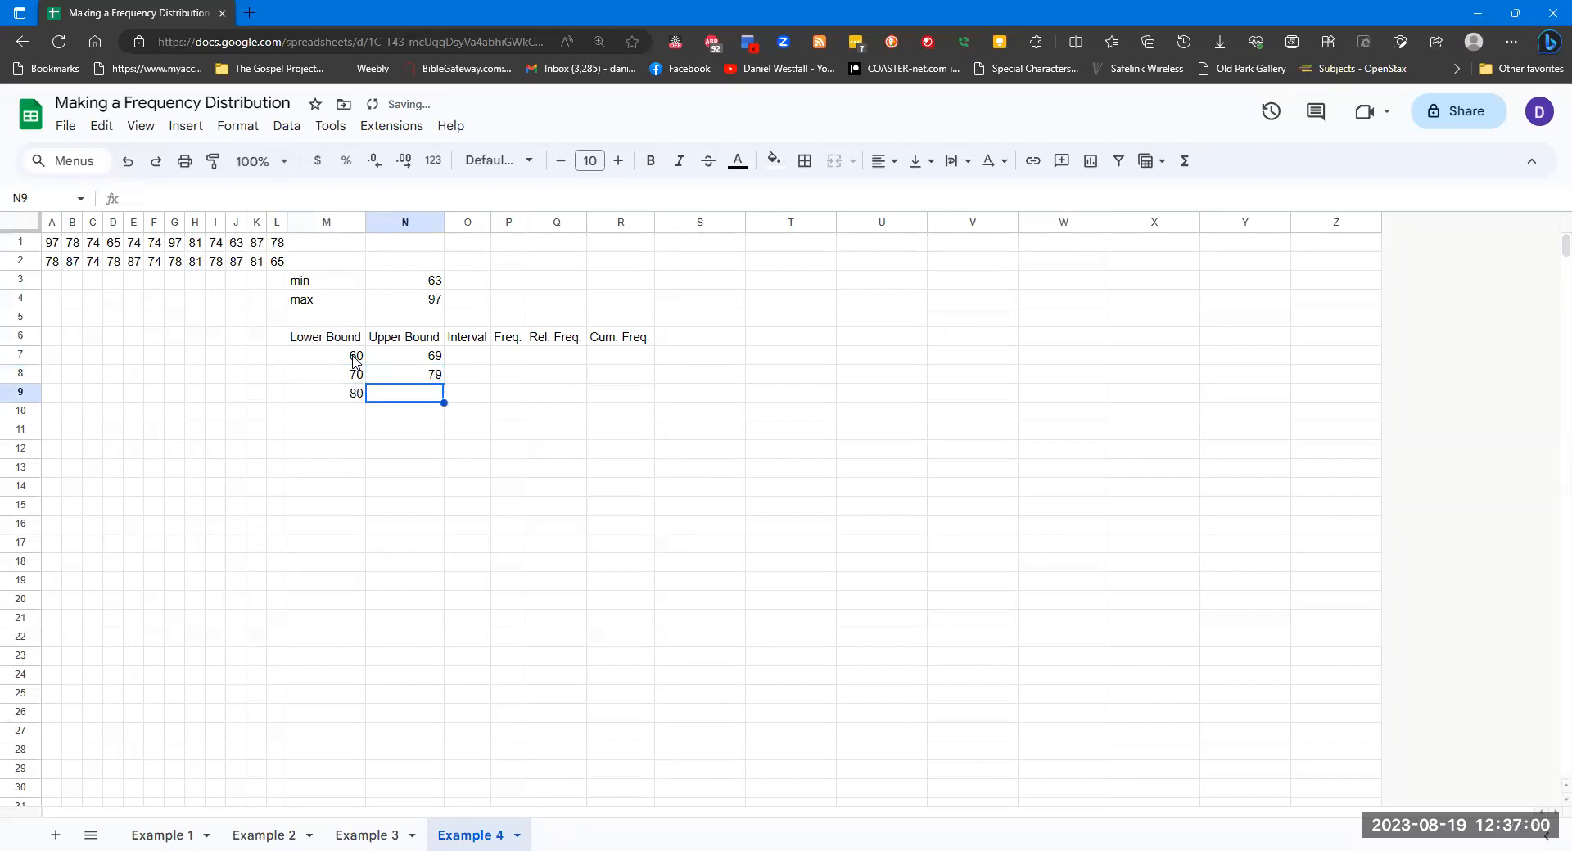
{"action": "type", "text": "89"}
{"action": "key", "text": "Return"}
{"action": "left_click_drag", "start_coordinate": [354, 358], "coordinate": [444, 418]}
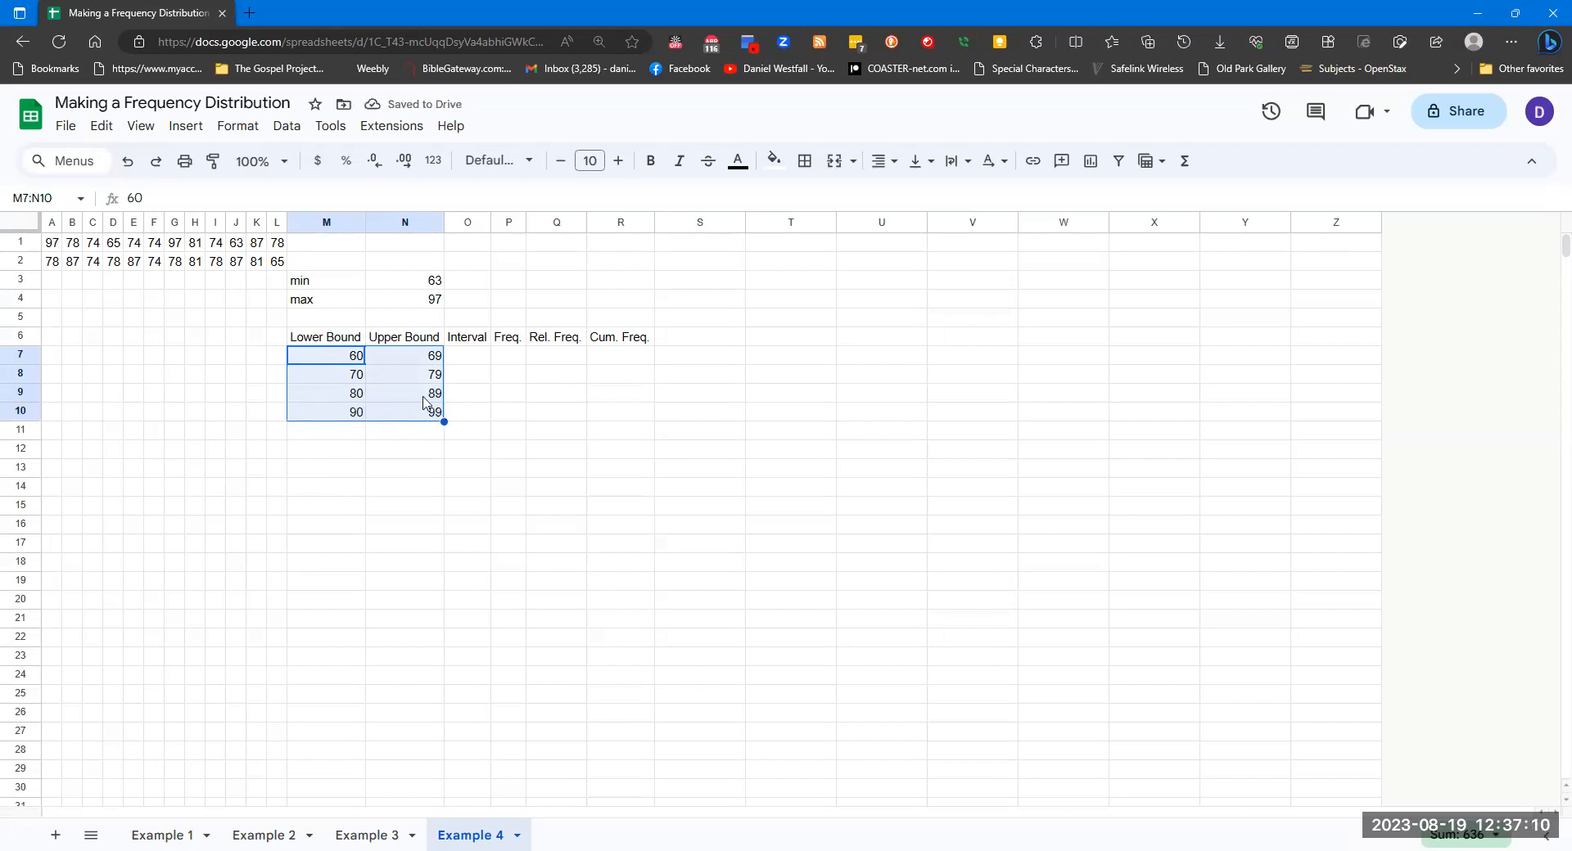
Step: Change the class bounds to 61 and 70 in row 7 and to 71 and 80 in row 8
{"action": "left_click", "coordinate": [358, 356]}
{"action": "double_click", "coordinate": [357, 355]}
{"action": "key", "text": "BackSpace"}
{"action": "type", "text": "1"}
{"action": "key", "text": "Tab"}
{"action": "type", "text": "70"}
{"action": "key", "text": "Return"}
{"action": "type", "text": "71"}
{"action": "key", "text": "Tab"}
{"action": "type", "text": "80"}
{"action": "key", "text": "Return"}
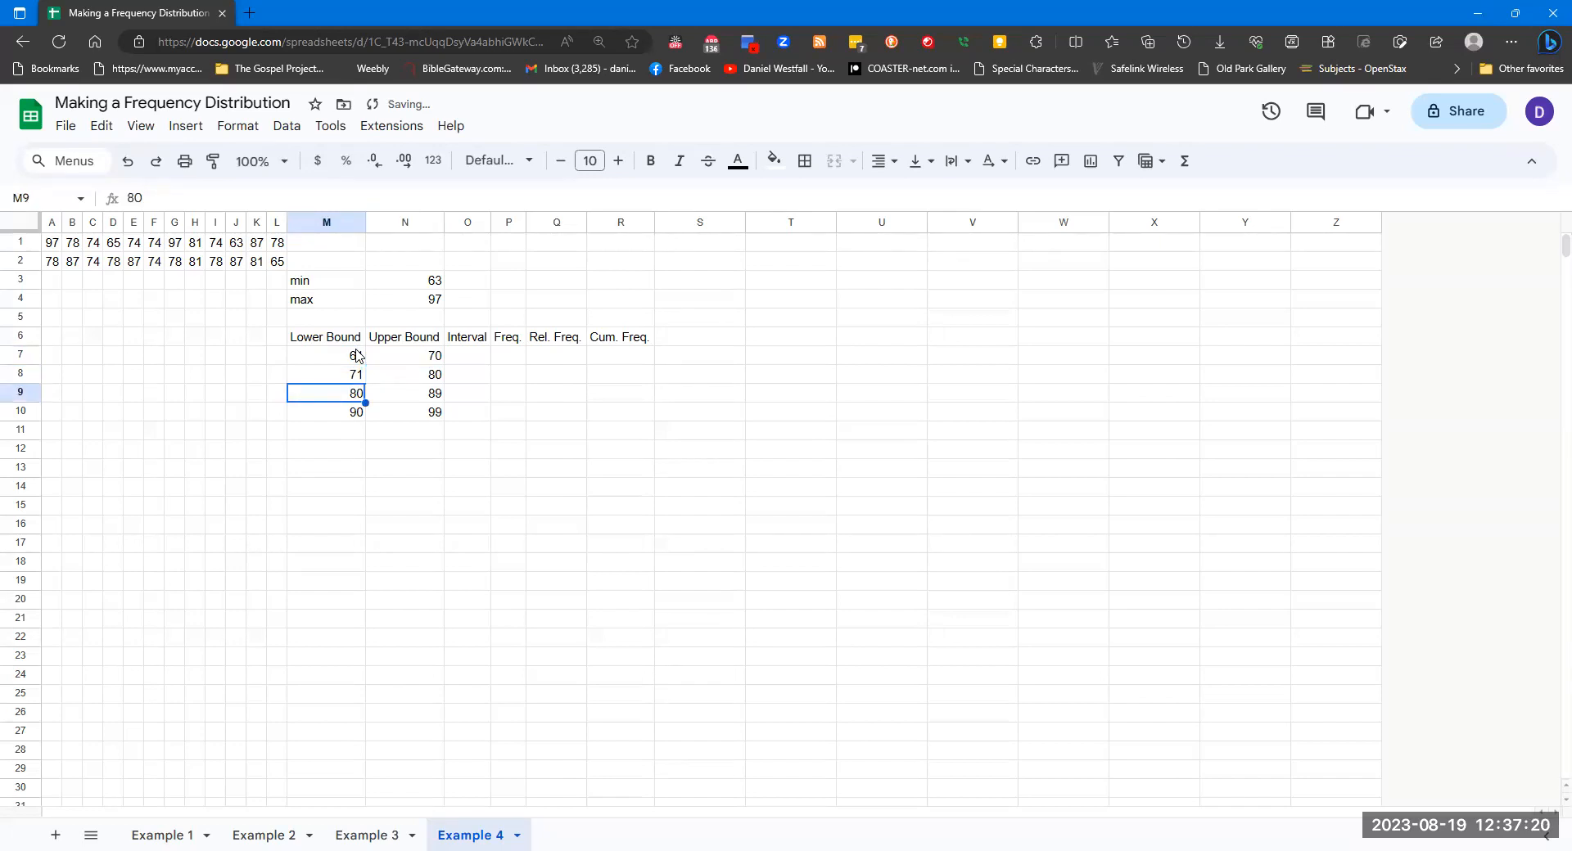
Step: Change the class bounds to 81 and 90 in row 9 and to 91 and 100 in row 10
{"action": "type", "text": "81"}
{"action": "key", "text": "Tab"}
{"action": "type", "text": "90"}
{"action": "key", "text": "Return"}
{"action": "type", "text": "91"}
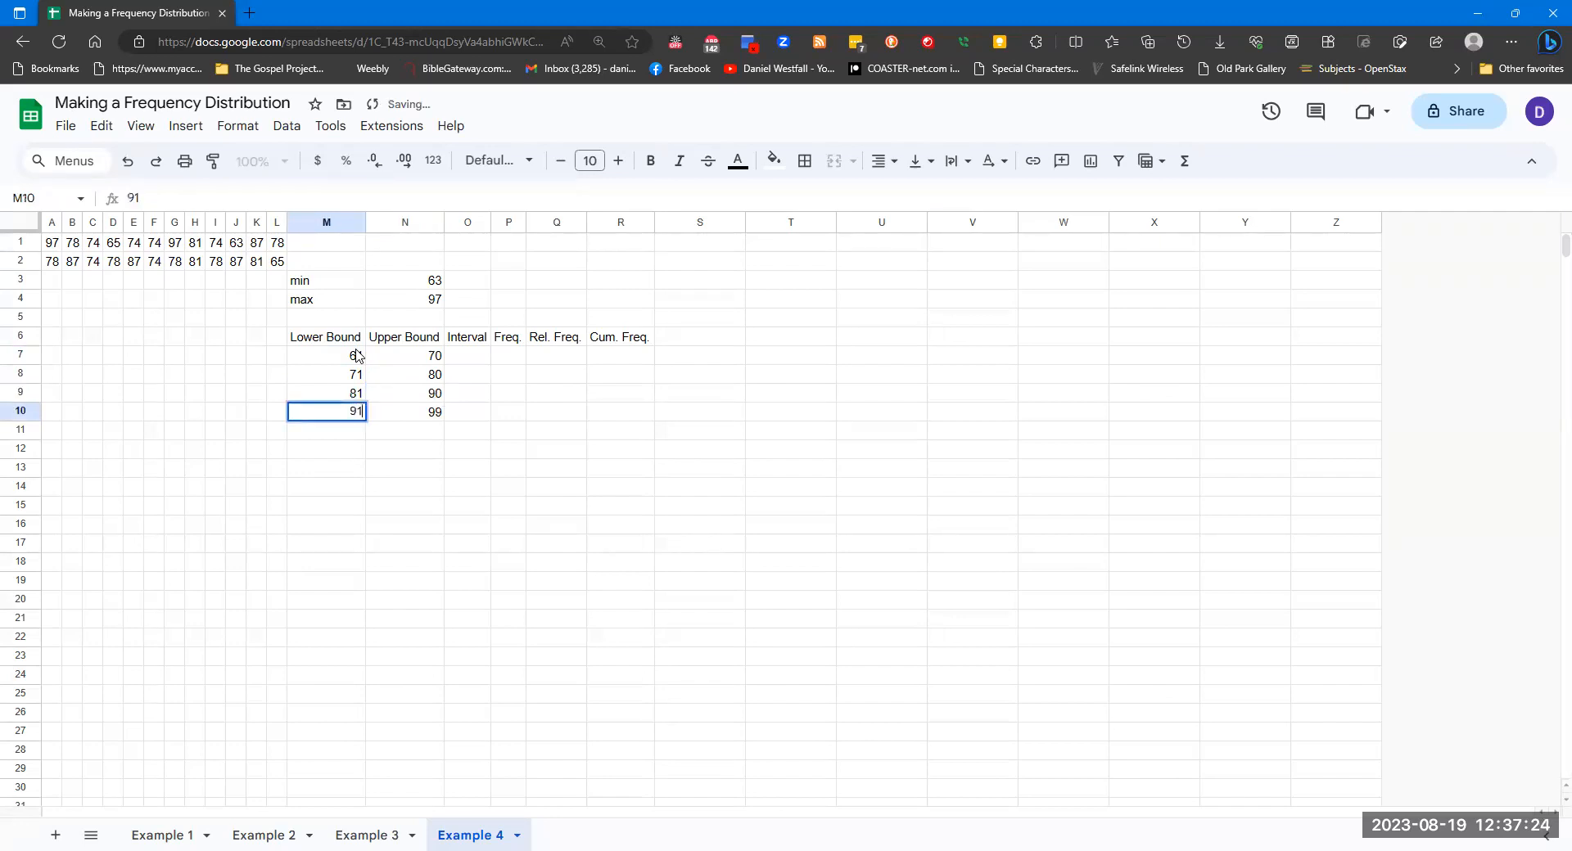
{"action": "key", "text": "Tab"}
{"action": "type", "text": "10"}
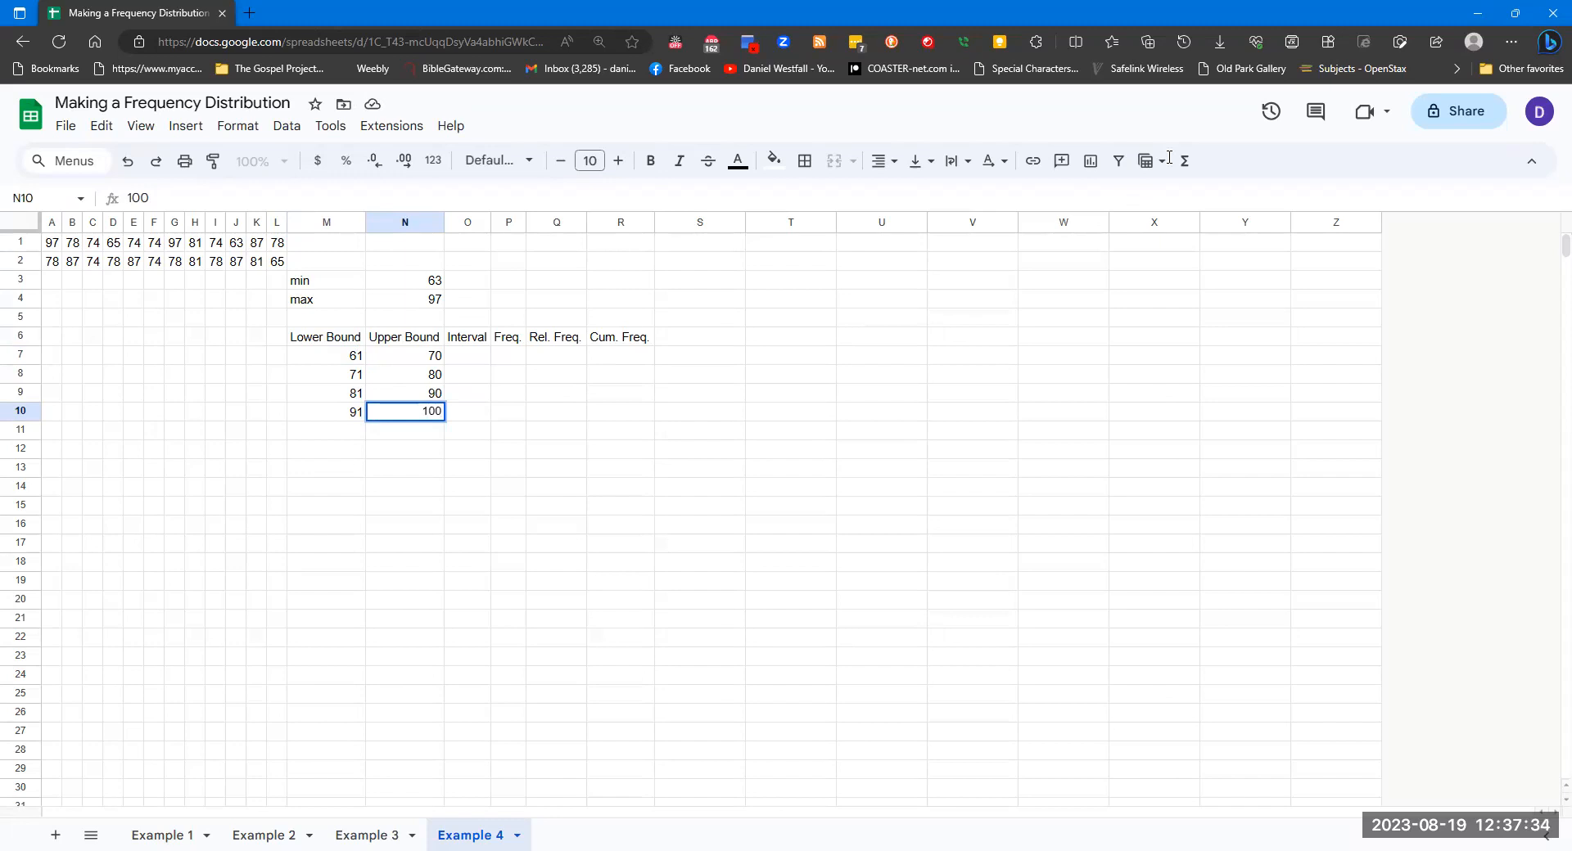
Step: Set the class bounds back to 60 and 69 in row 7 and to 70 and 79 in row 8
{"action": "left_click", "coordinate": [348, 358]}
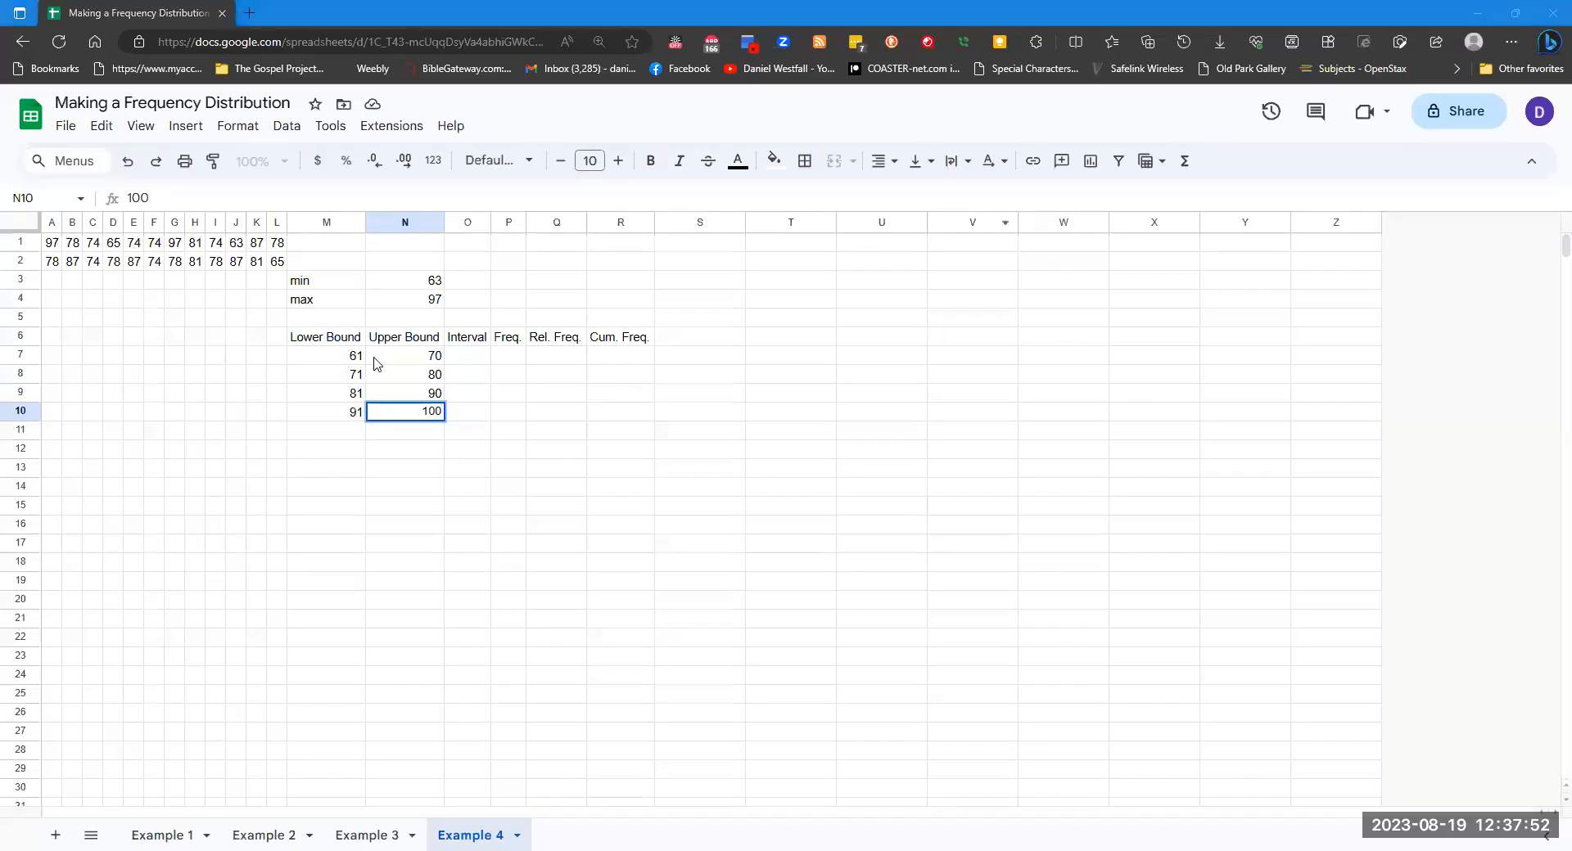
{"action": "type", "text": "60"}
{"action": "left_click", "coordinate": [375, 359]}
{"action": "type", "text": "69"}
{"action": "key", "text": "Return"}
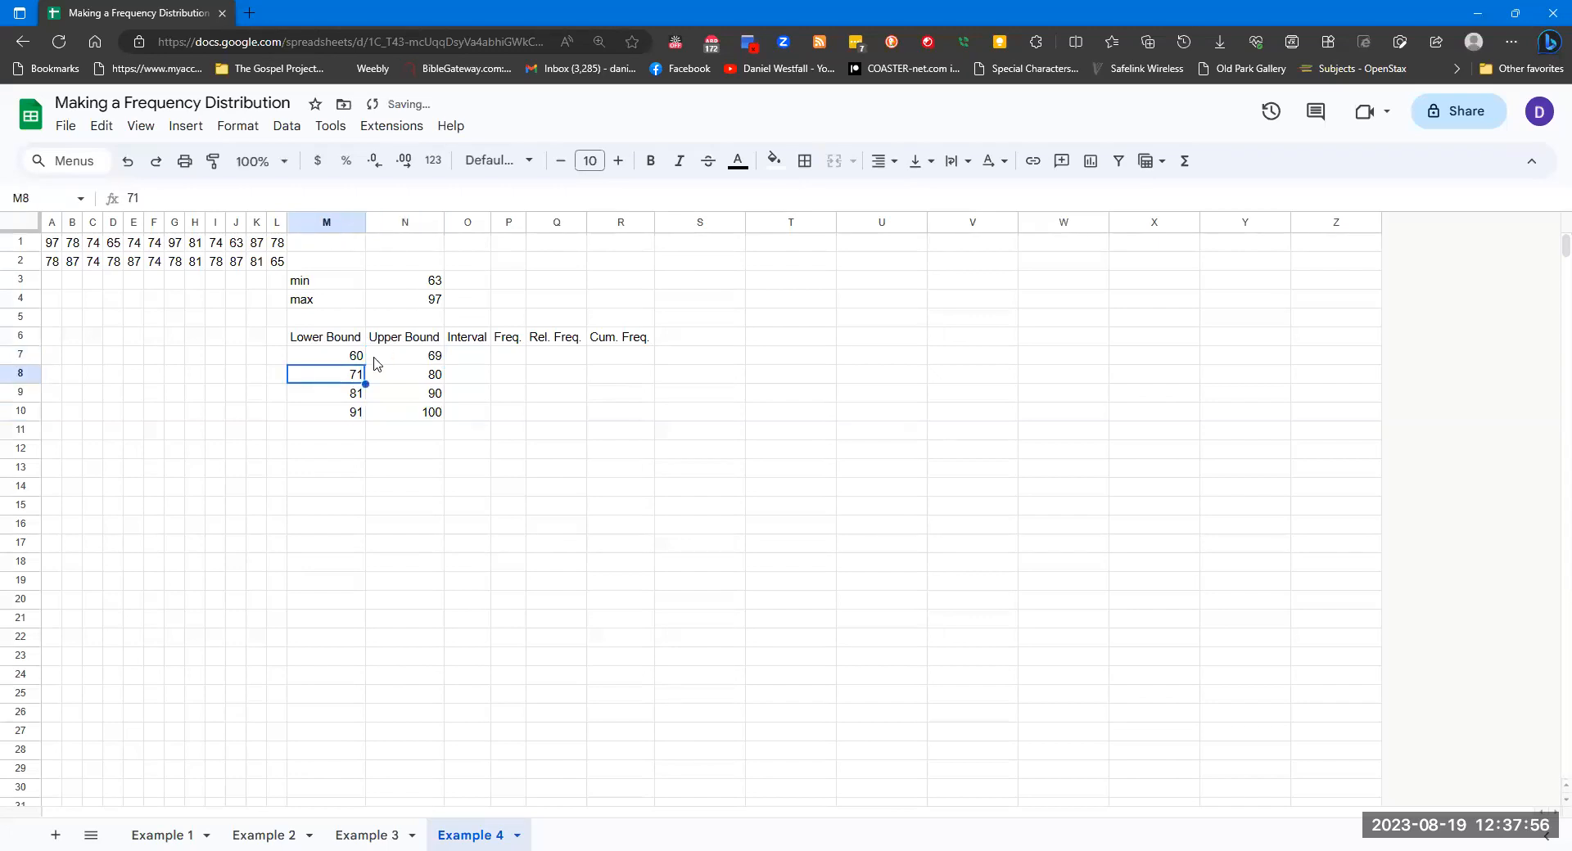
{"action": "type", "text": "70"}
{"action": "key", "text": "Tab"}
{"action": "type", "text": "79"}
{"action": "key", "text": "Return"}
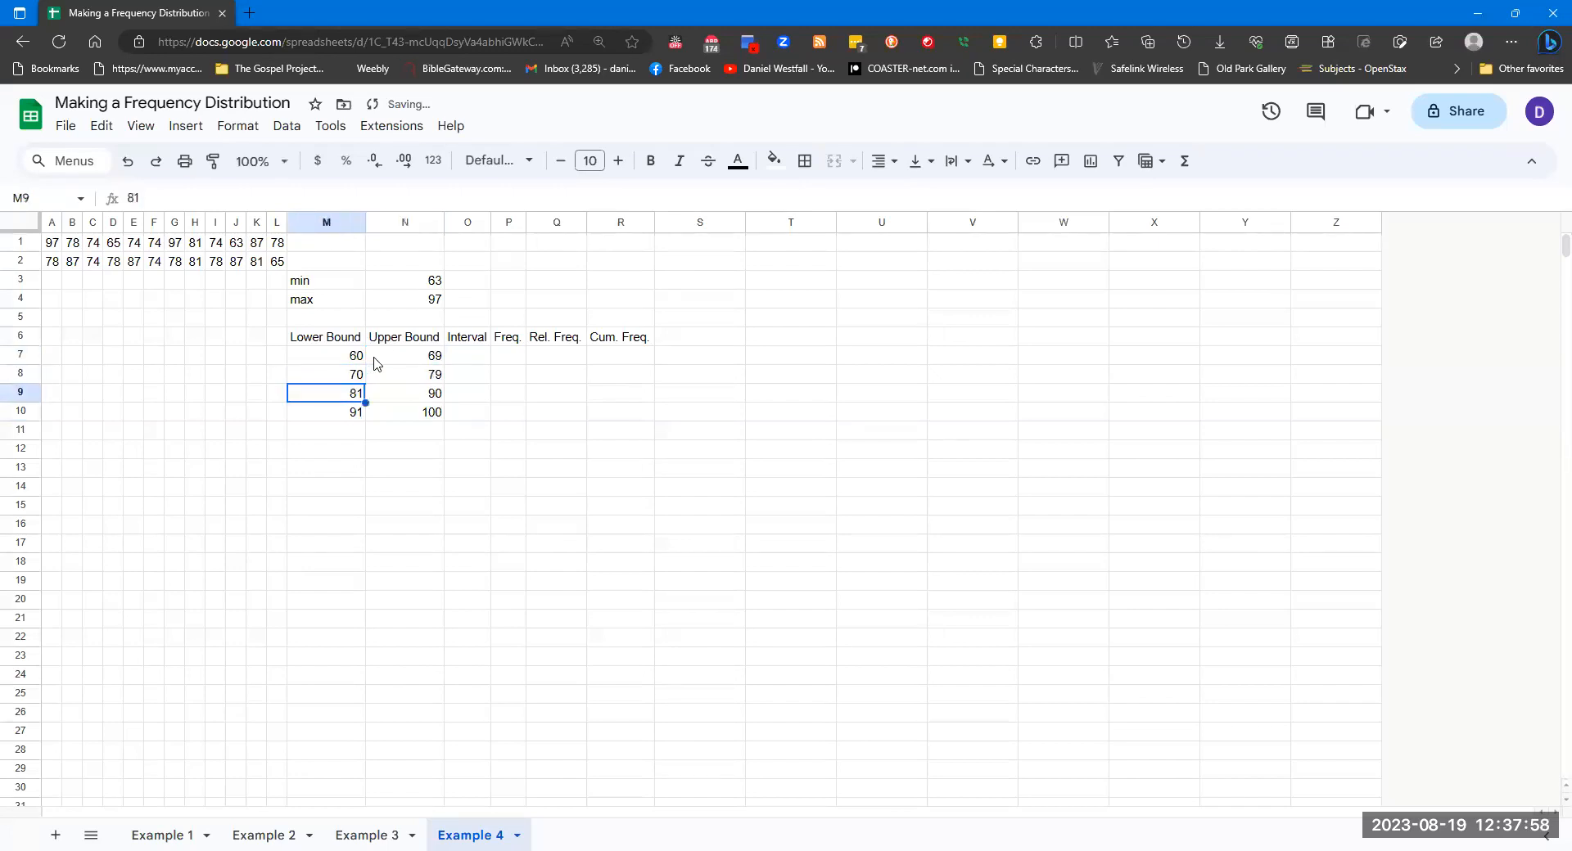
Step: Extend the pattern of bounds in M7:N8 down through row 10, and delete the Interval column
{"action": "left_click", "coordinate": [358, 359]}
{"action": "left_click", "coordinate": [397, 363], "text": "shift"}
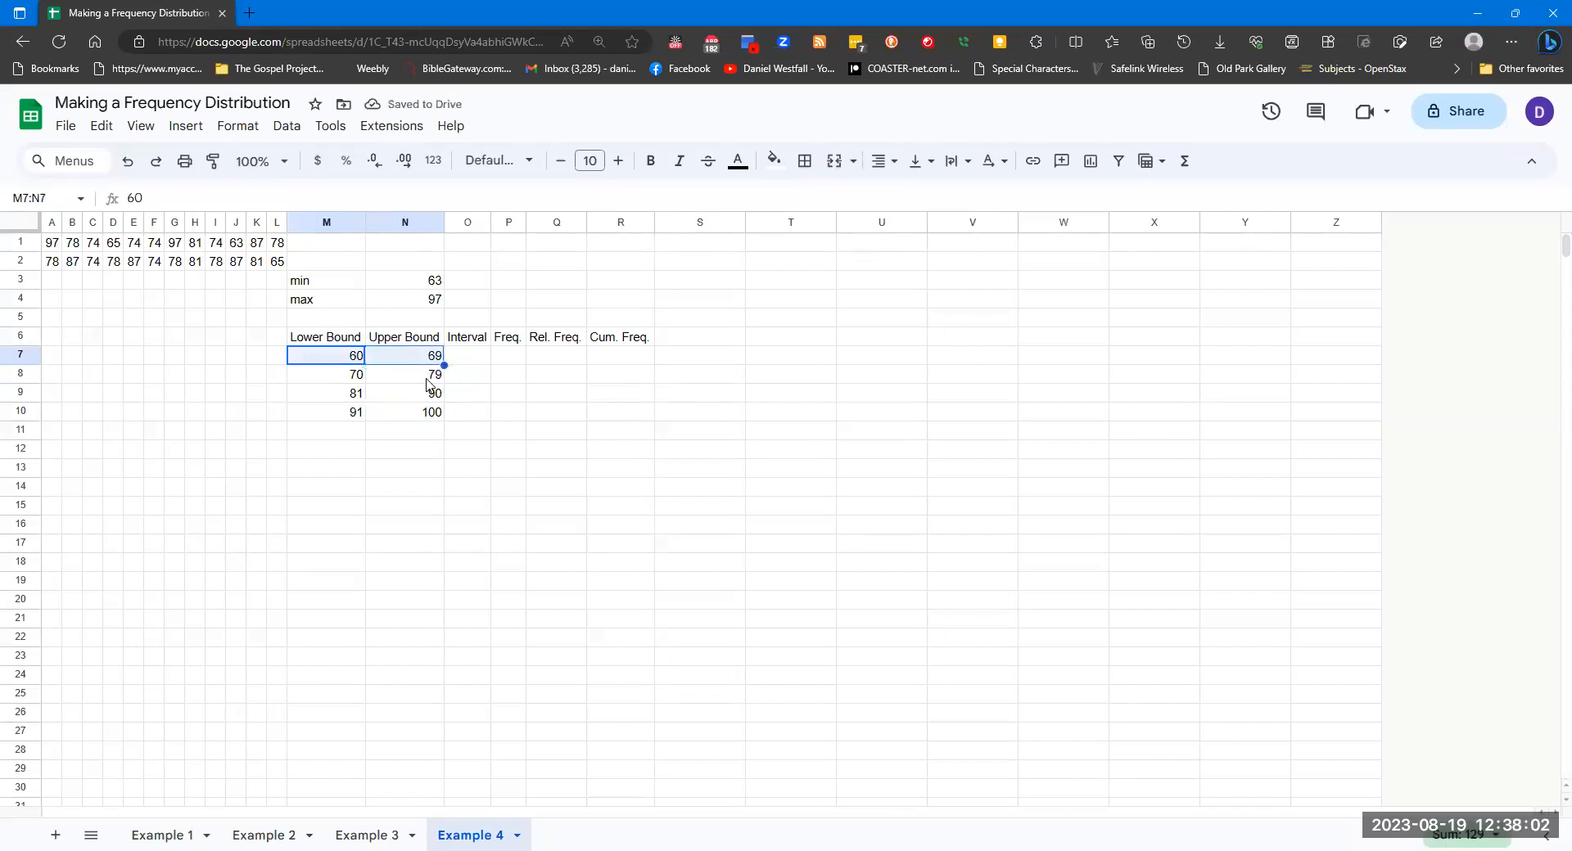
{"action": "left_click", "coordinate": [427, 377], "text": "shift"}
{"action": "left_click_drag", "start_coordinate": [444, 384], "coordinate": [446, 408]}
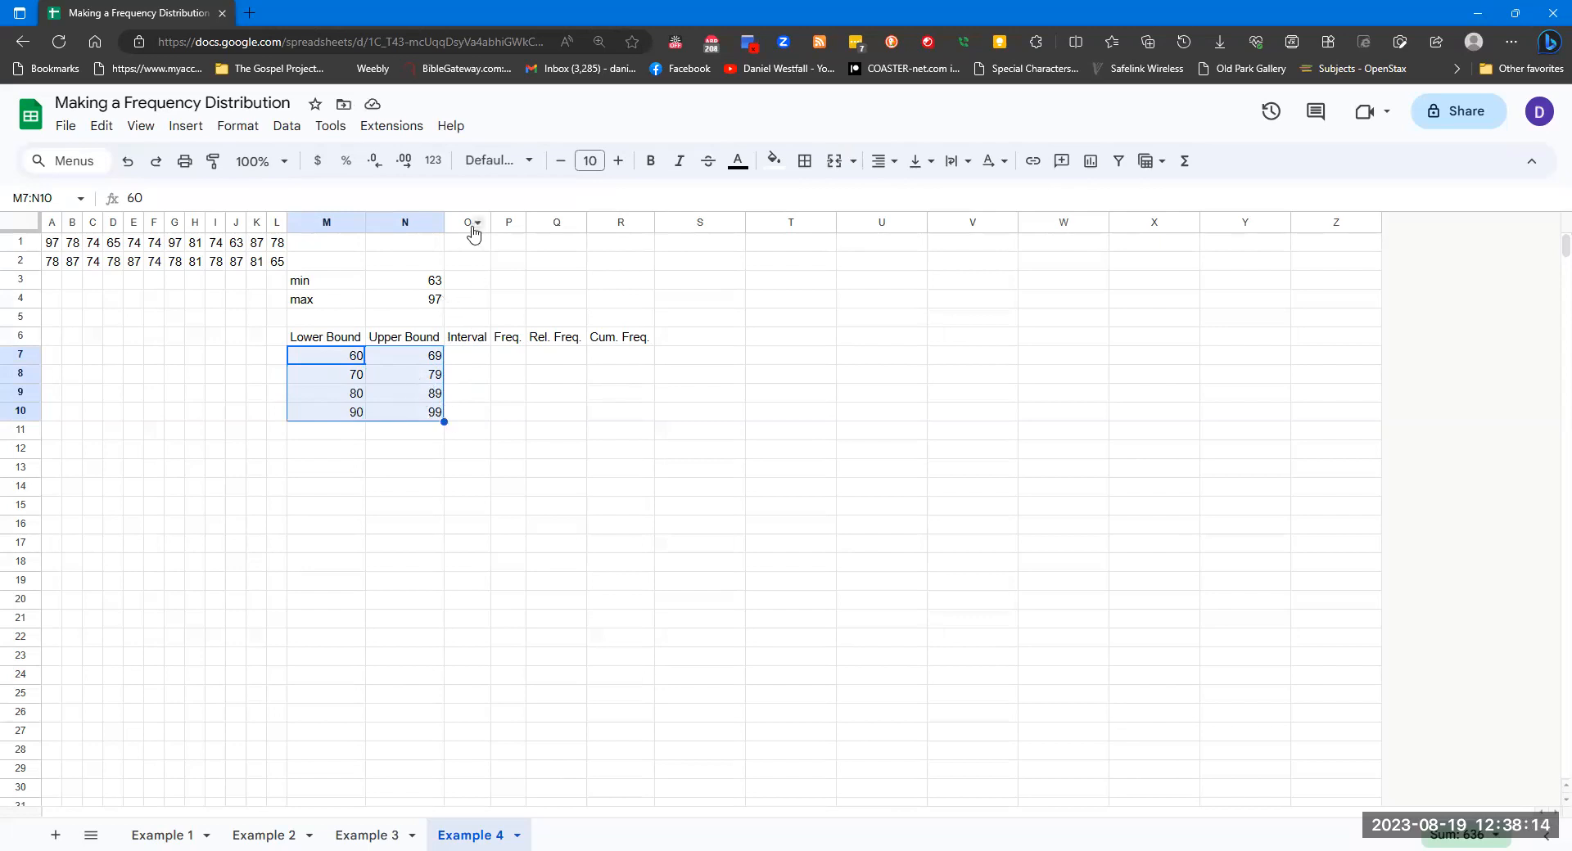
{"action": "right_click", "coordinate": [470, 223]}
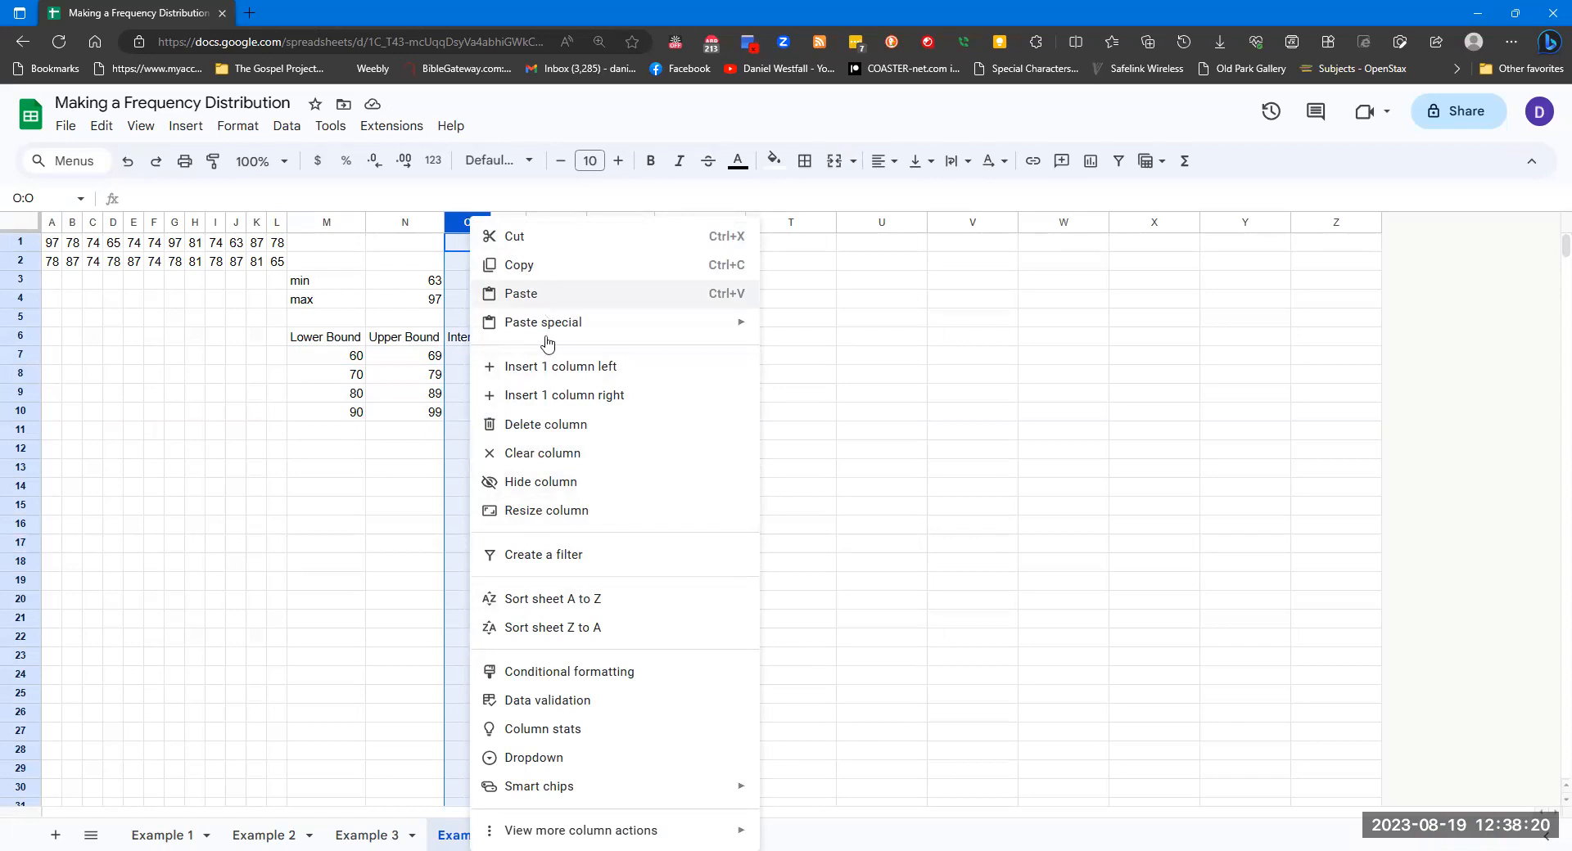
{"action": "left_click", "coordinate": [535, 436]}
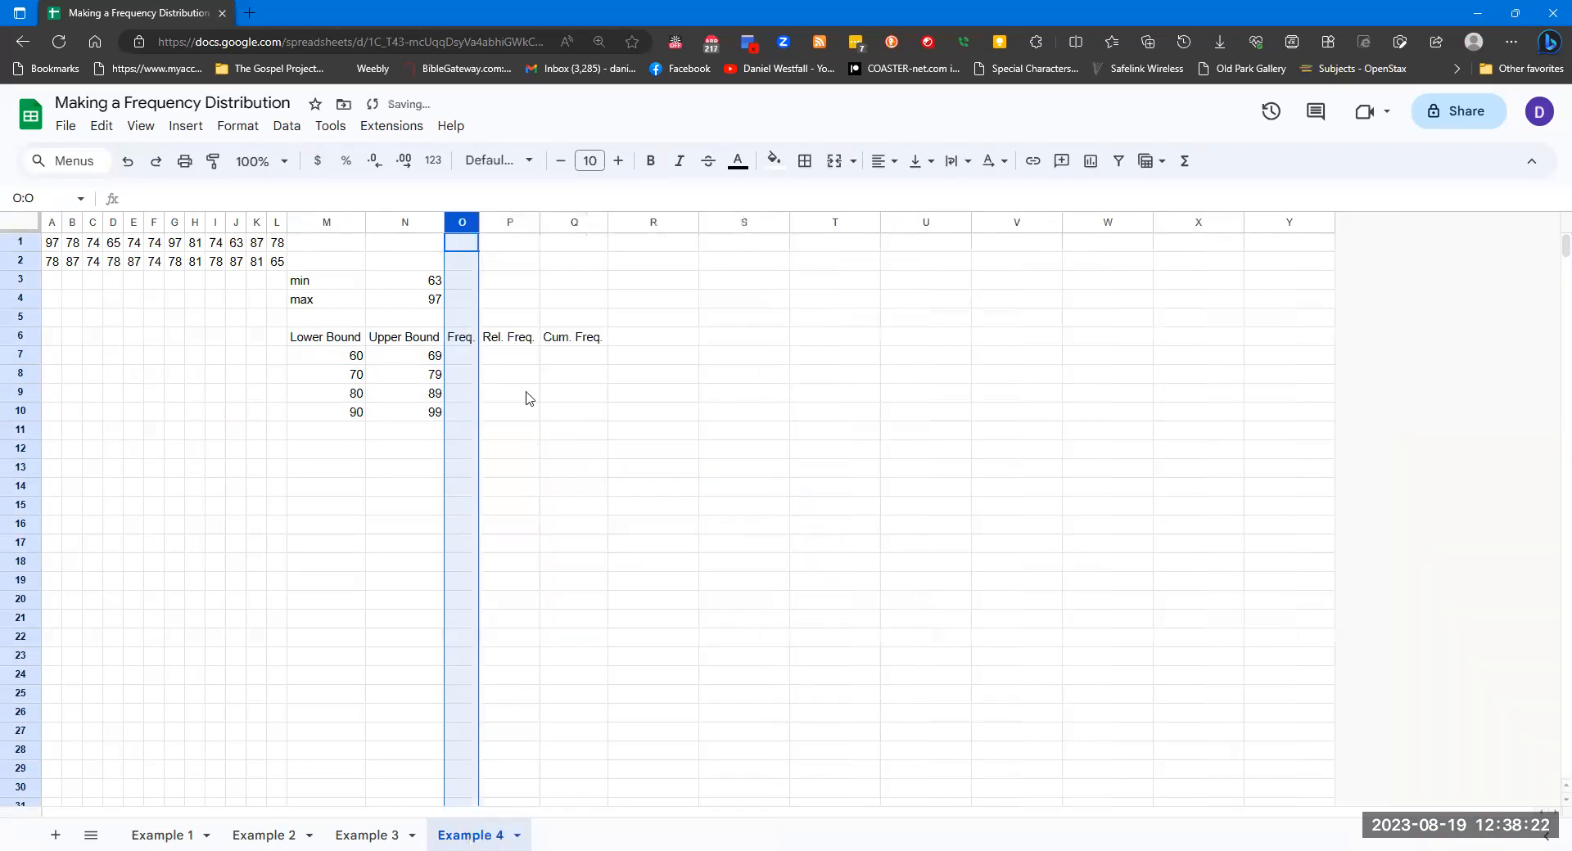
Step: Start a COUNTIFS formula in O7 with the absolute range $A$1:$L$2 and the criterion ">" &M7
{"action": "left_click", "coordinate": [473, 366]}
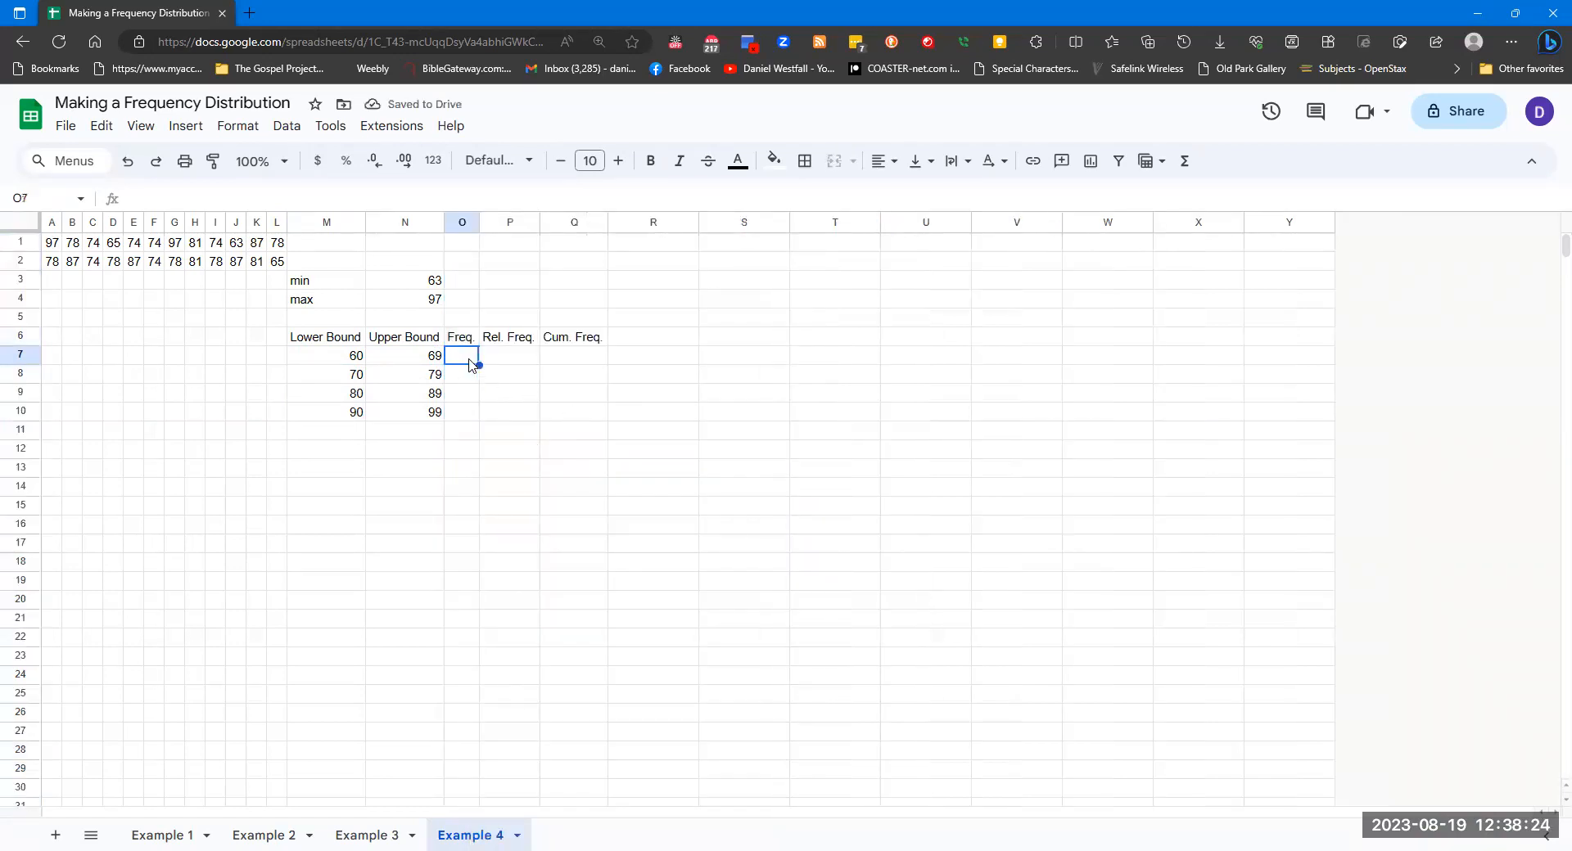
{"action": "type", "text": "=COUNTIF"}
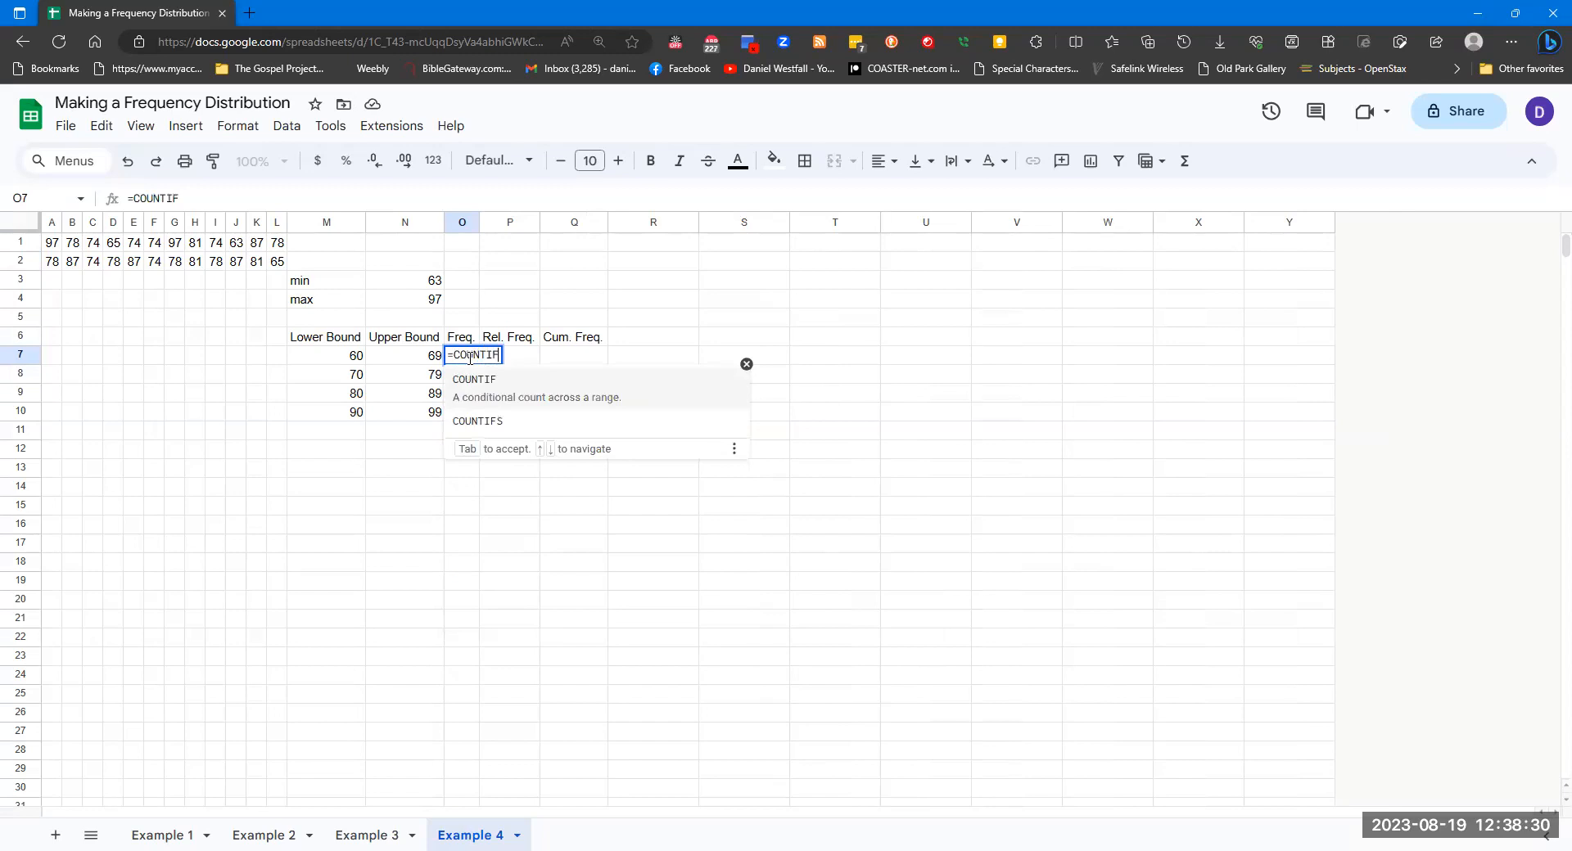
{"action": "key", "text": "Down"}
{"action": "key", "text": "Tab"}
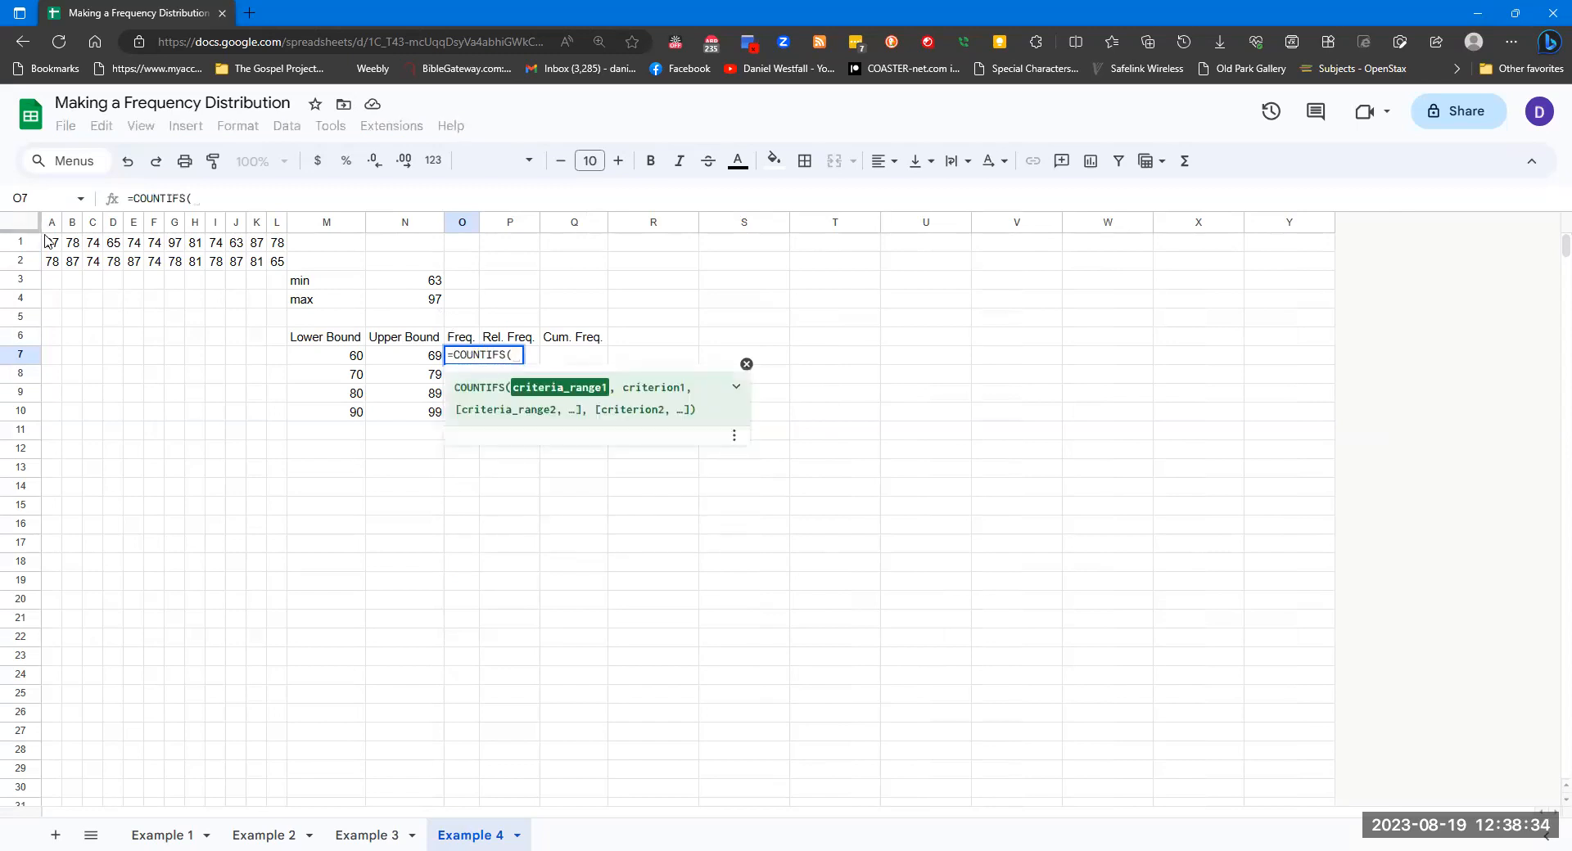
{"action": "left_click_drag", "start_coordinate": [52, 243], "coordinate": [280, 264]}
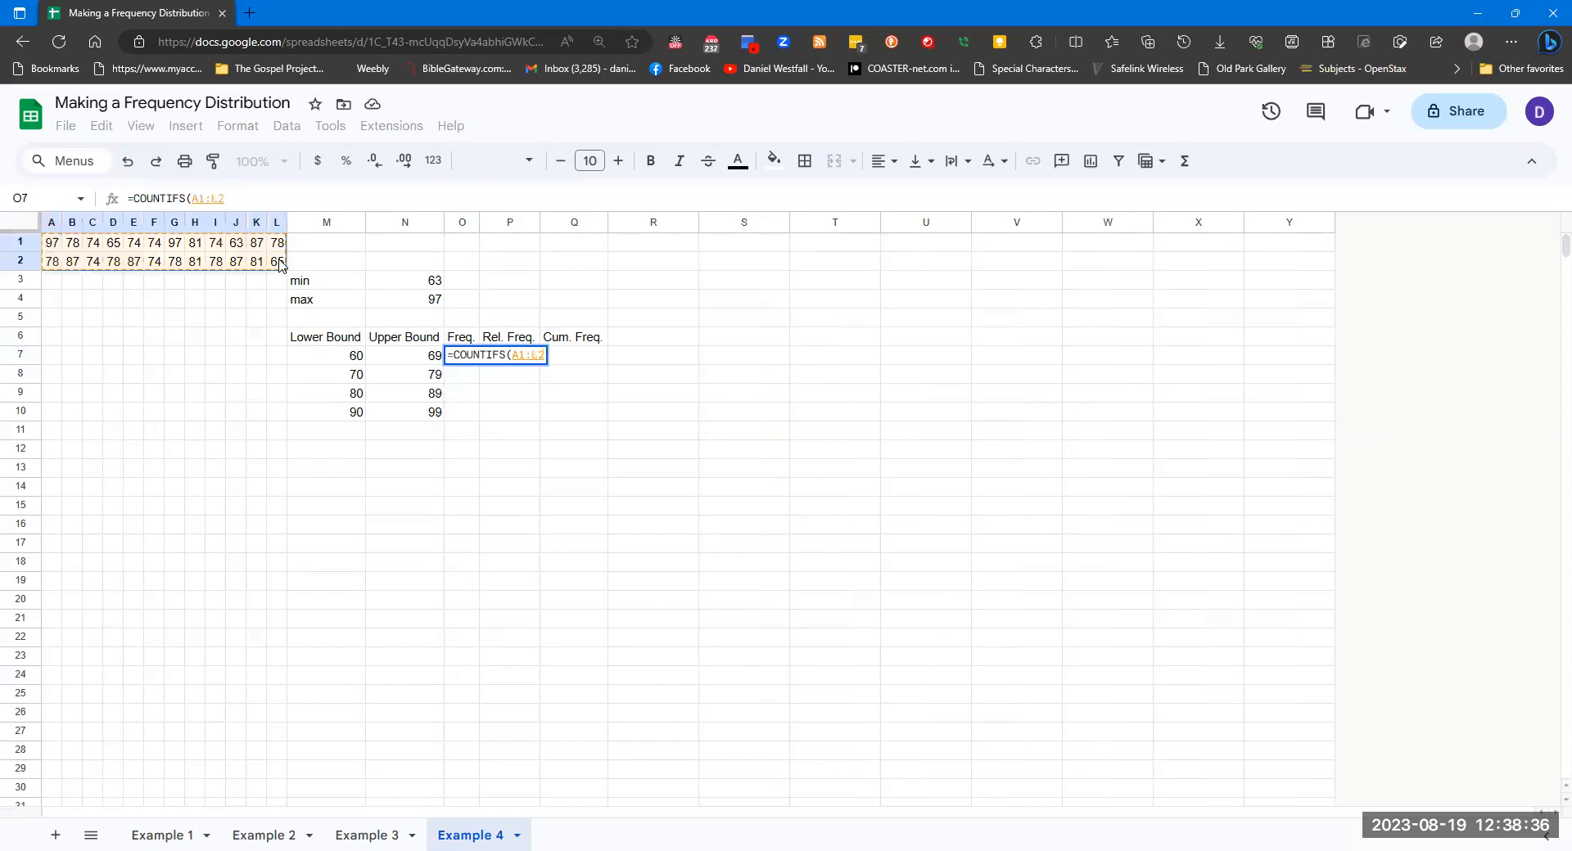
{"action": "key", "text": "F4"}
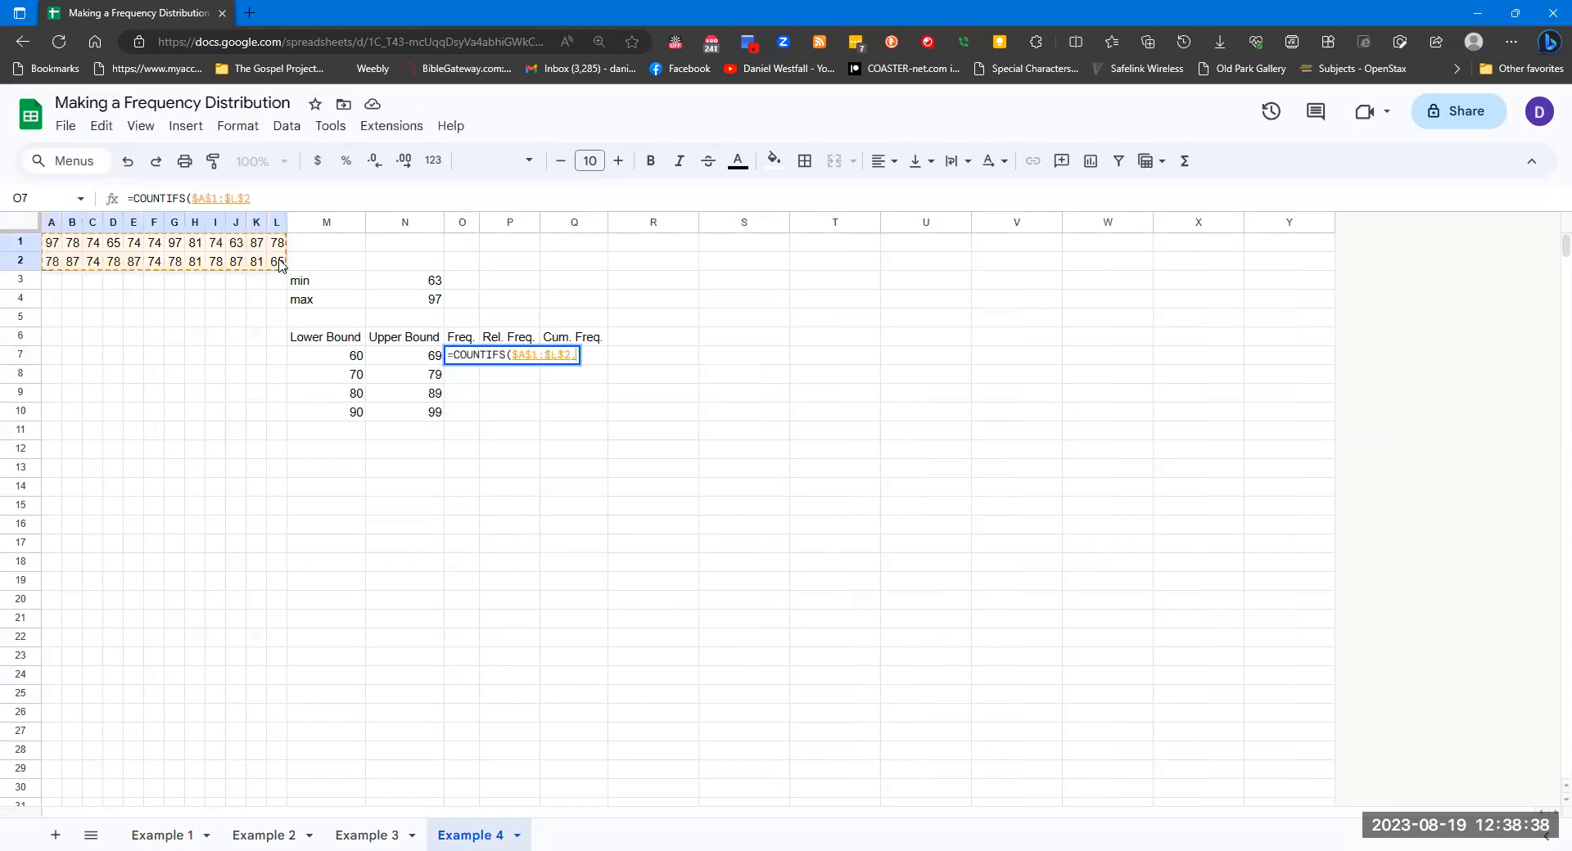
{"action": "type", "text": ",\""}
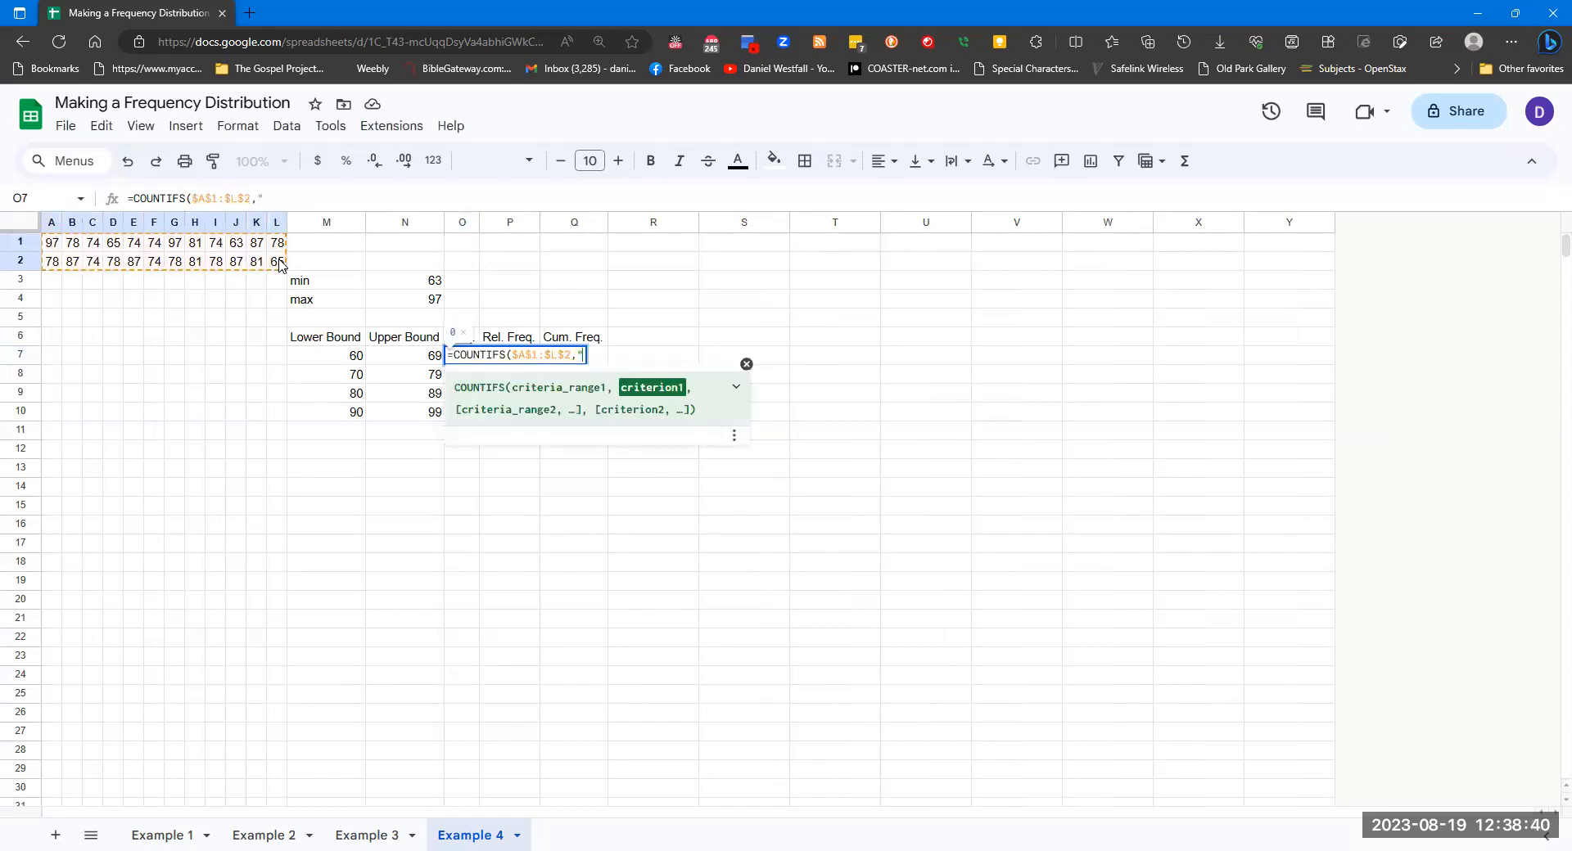
{"action": "type", "text": ">="}
{"action": "key", "text": "BackSpace"}
{"action": "type", "text": "&"}
{"action": "left_click", "coordinate": [361, 359]}
{"action": "type", "text": ","}
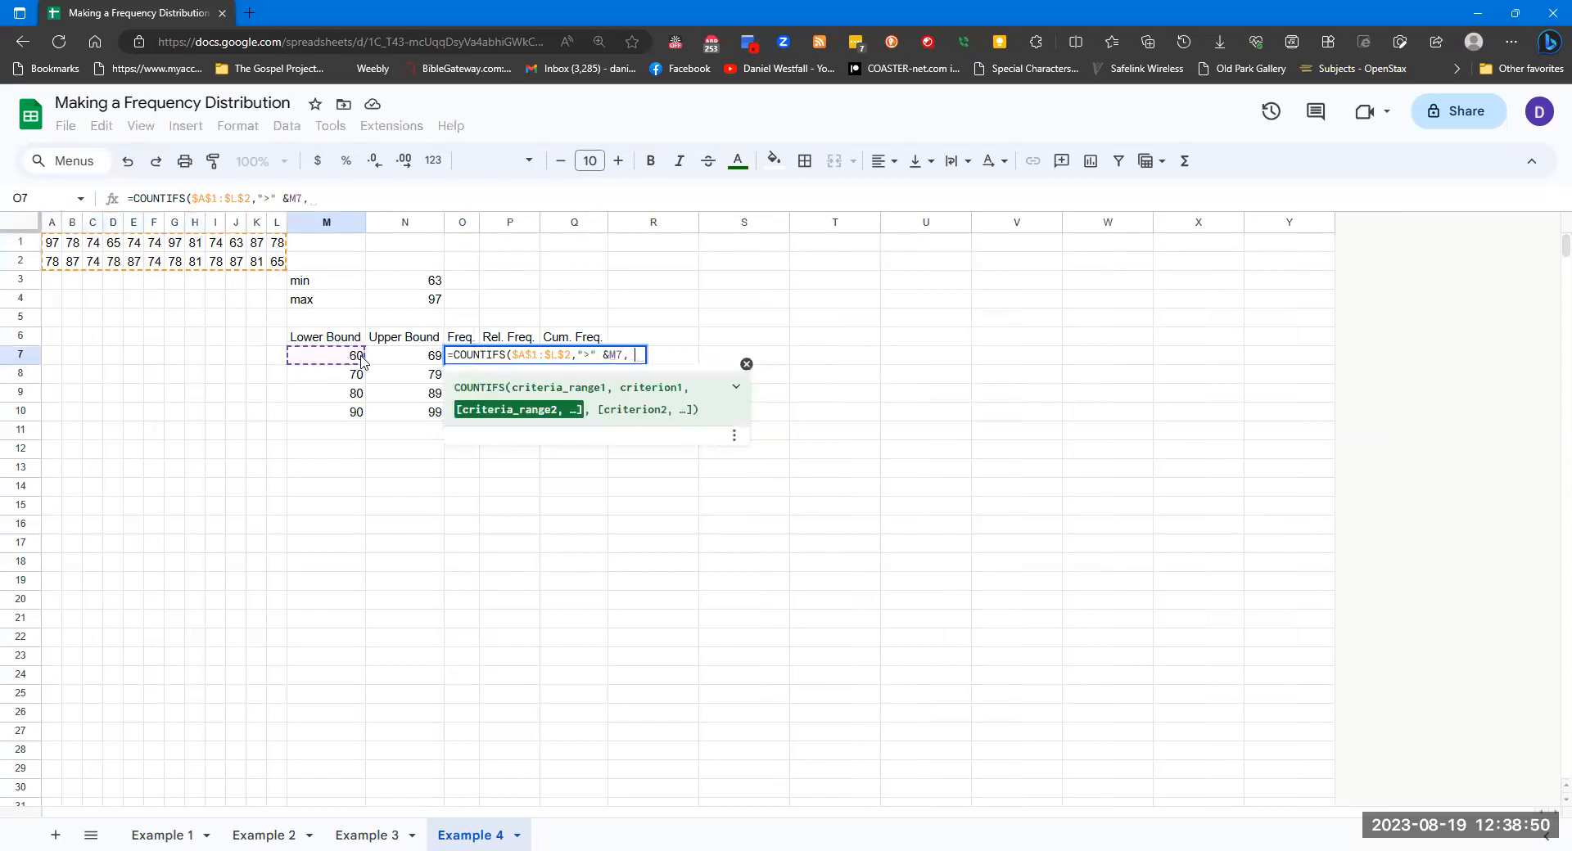
{"action": "key", "text": "BackSpace"}
Step: Complete the O7 formula with the range $A$1:$L$2 and criterion "<=" &N7, and fill it down to O10
{"action": "left_click_drag", "start_coordinate": [56, 245], "coordinate": [277, 266]}
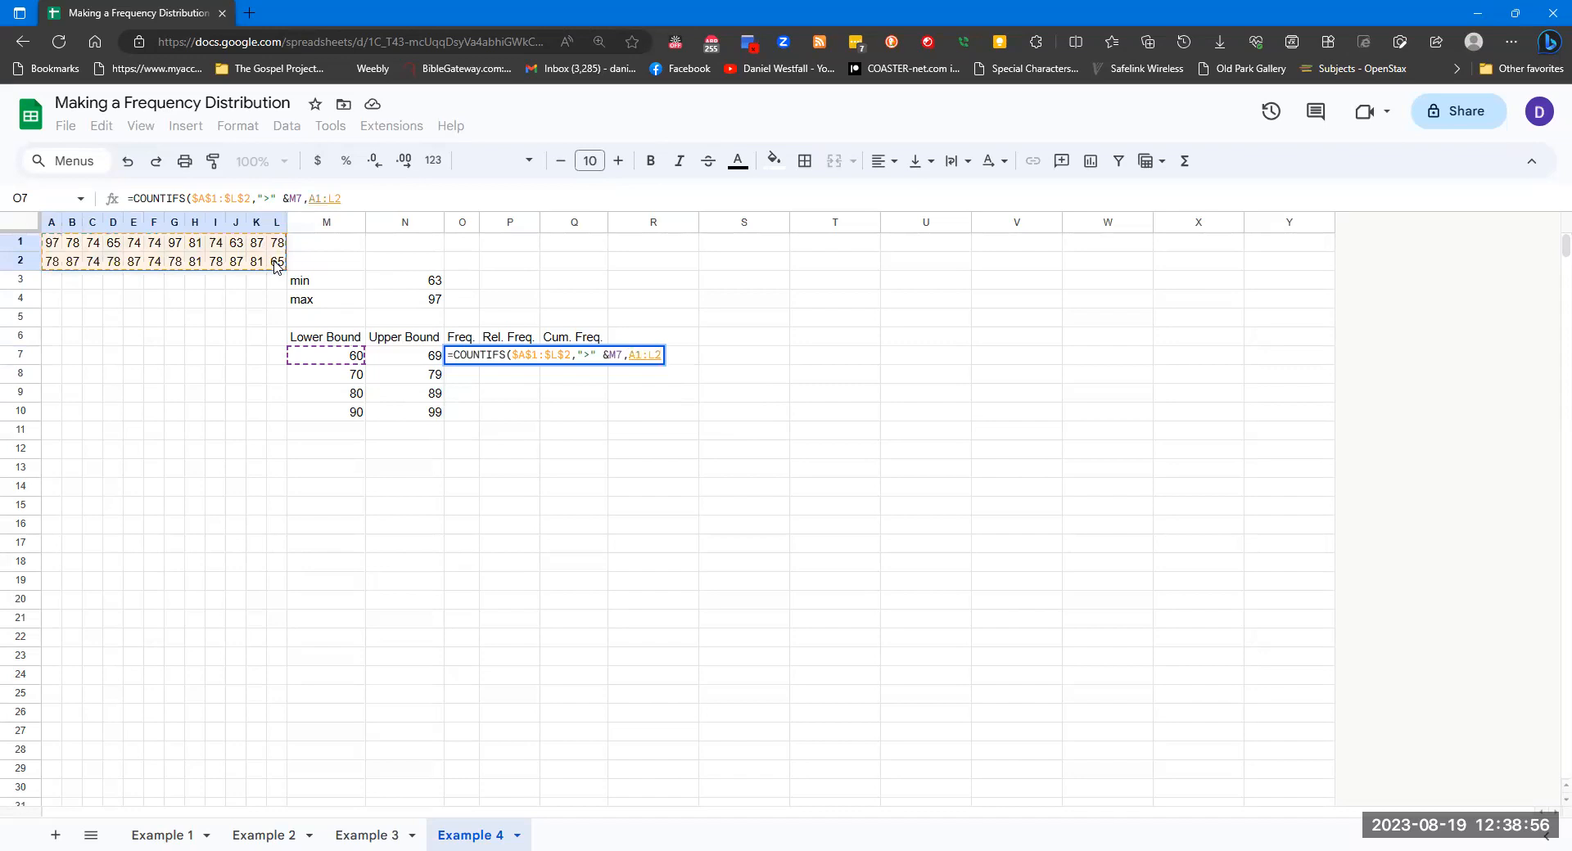
{"action": "key", "text": "F4"}
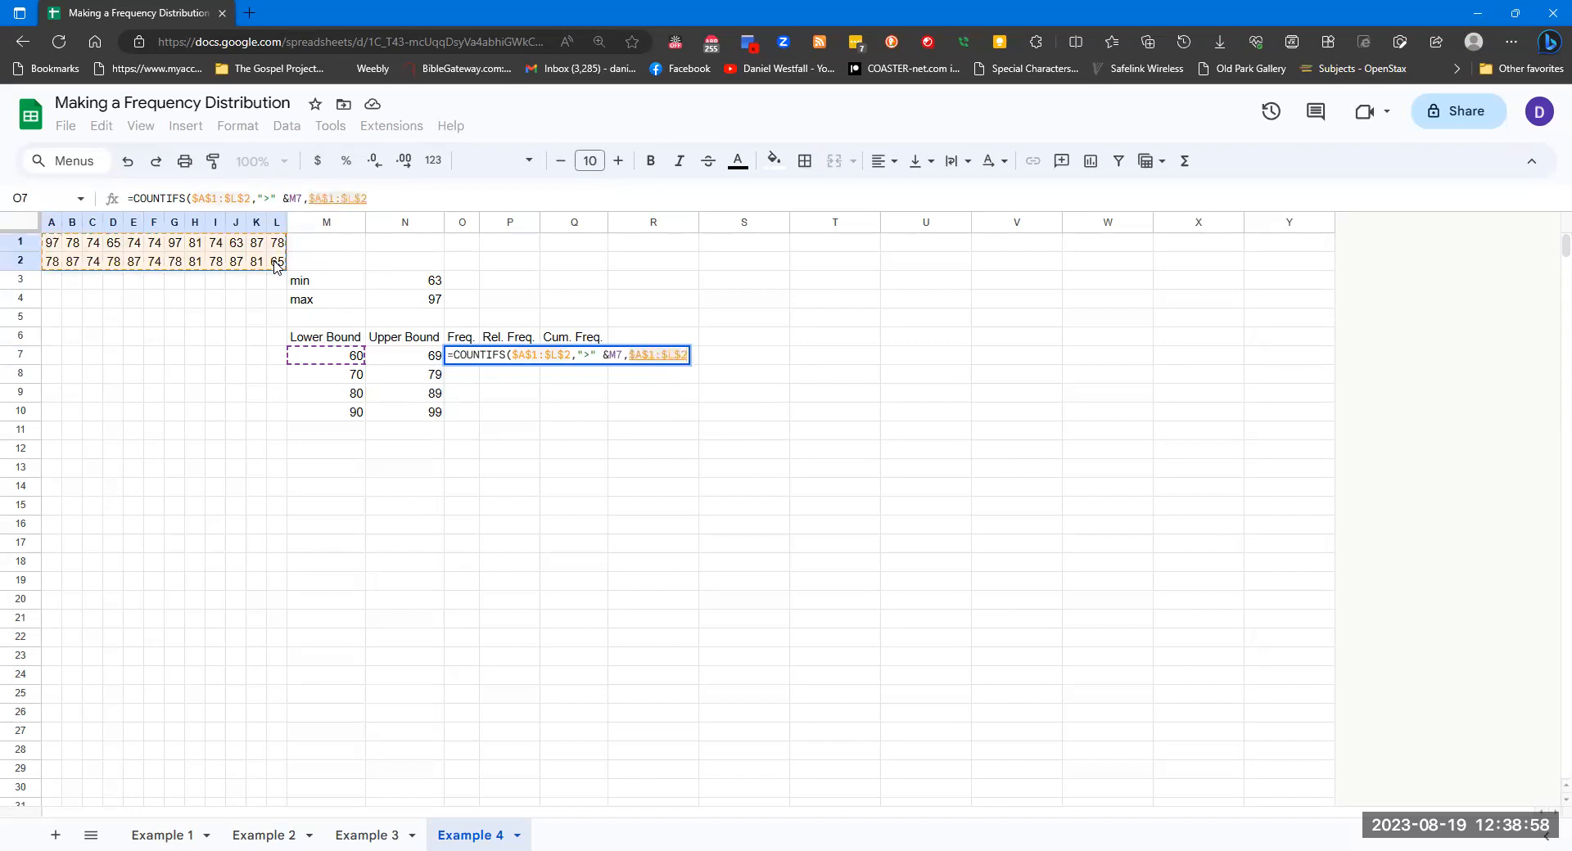
{"action": "type", "text": ",\""}
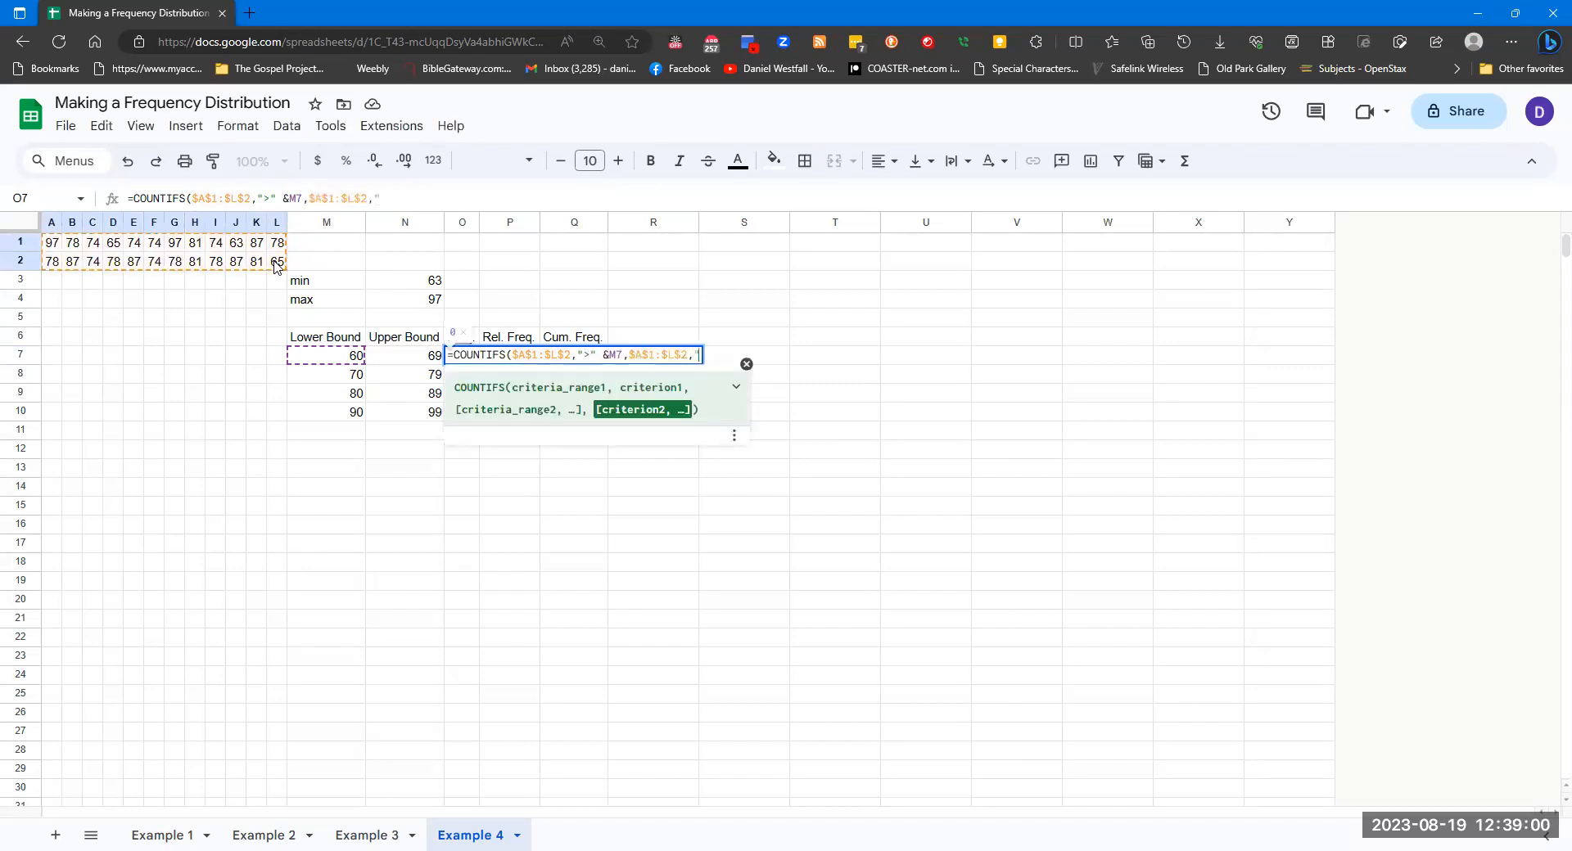
{"action": "type", "text": "<=\" &"}
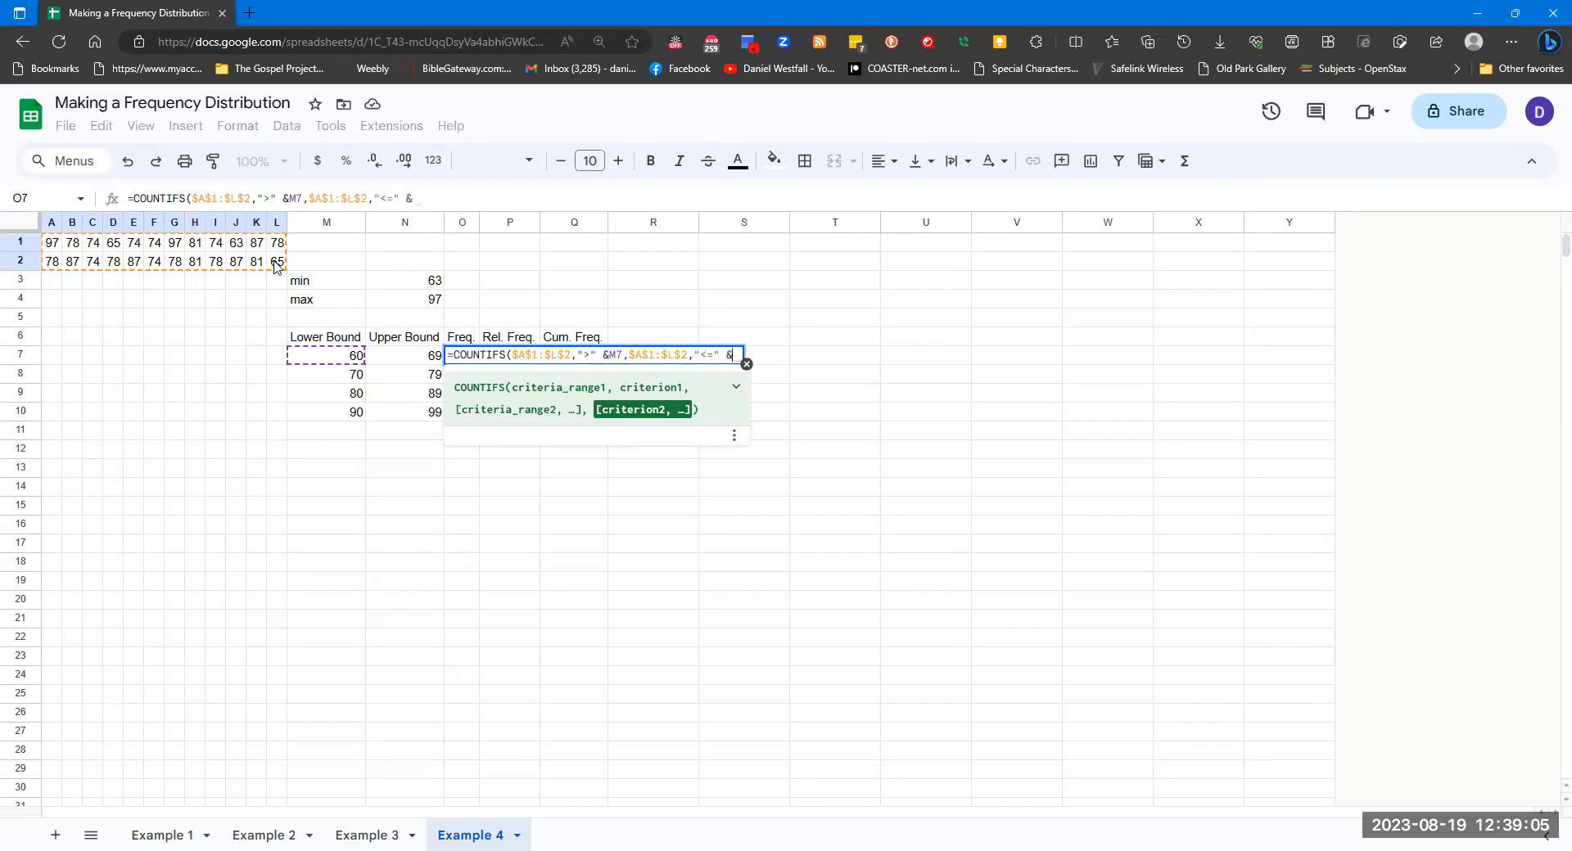
{"action": "left_click", "coordinate": [410, 363]}
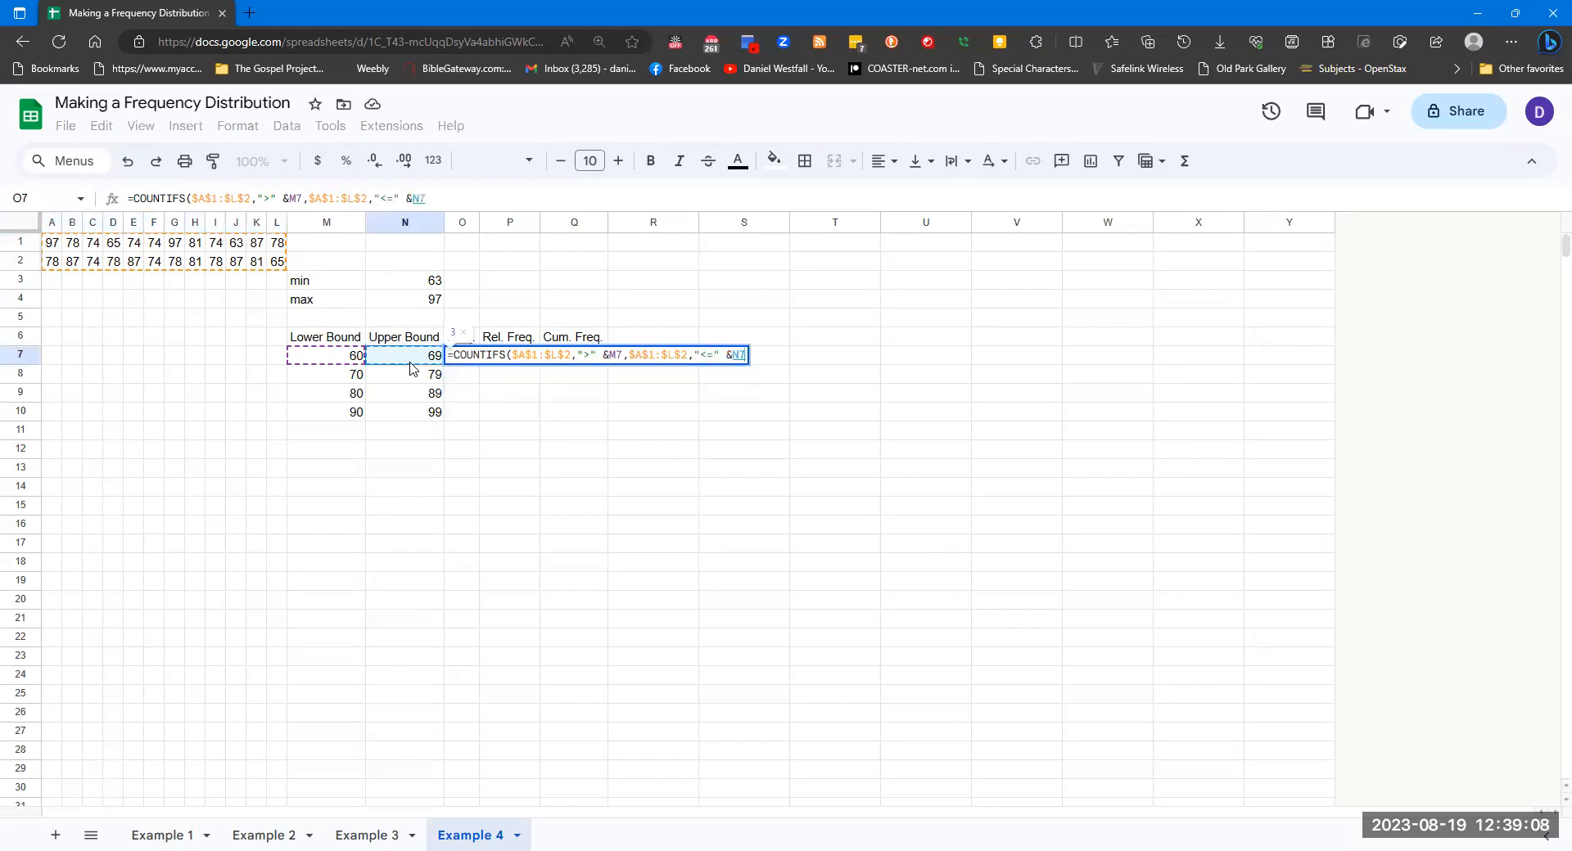
{"action": "key", "text": "Return"}
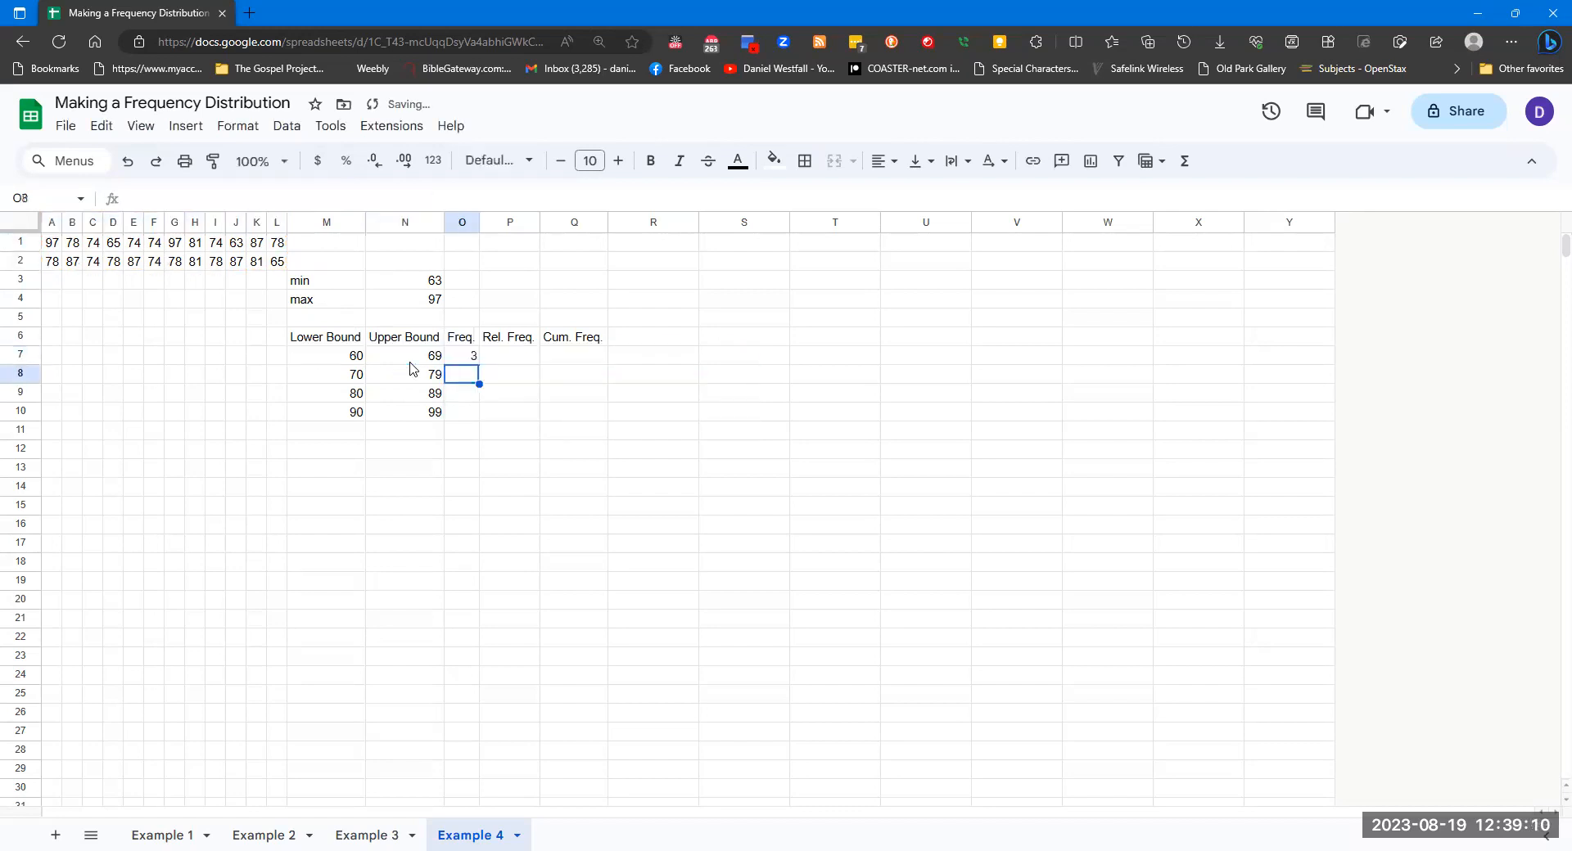
{"action": "left_click", "coordinate": [473, 358]}
{"action": "left_click_drag", "start_coordinate": [479, 365], "coordinate": [471, 413]}
Step: Enter the label tOTAL in N11 and sum the frequencies O7:O10 in O11
{"action": "left_click", "coordinate": [428, 430]}
{"action": "type", "text": "tOTAL"}
{"action": "key", "text": "Tab"}
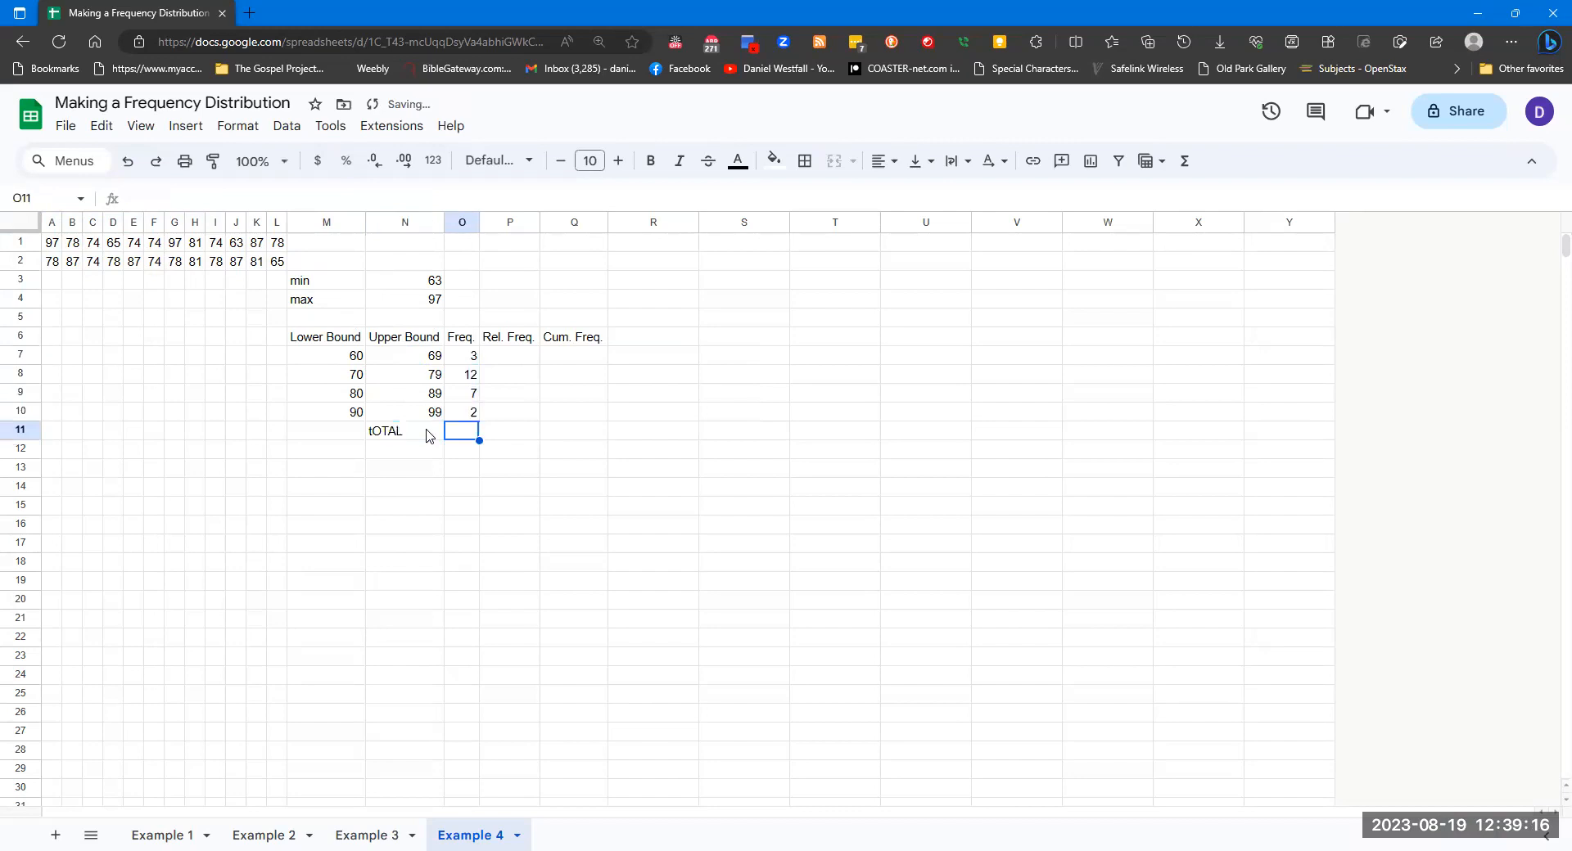
{"action": "type", "text": "sum"}
{"action": "key", "text": "BackSpace"}
{"action": "key", "text": "BackSpace"}
{"action": "key", "text": "BackSpace"}
{"action": "key", "text": "BackSpace"}
{"action": "type", "text": "=sum"}
{"action": "key", "text": "Tab"}
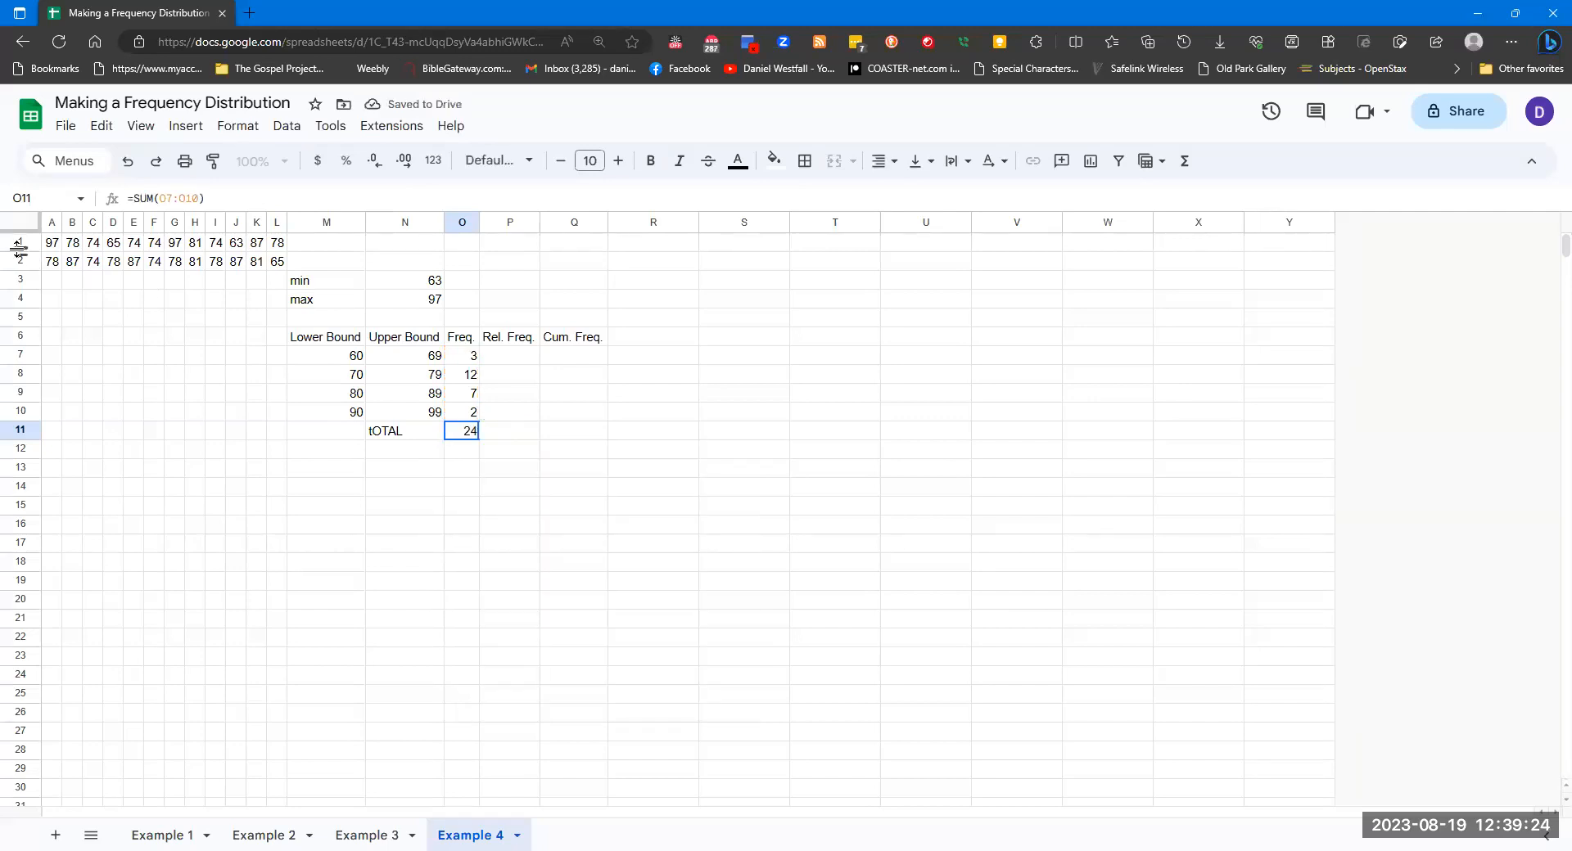
Step: Calculate the relative frequency in P7 with =O7/$O$11 and fill the formula down to P10
{"action": "left_click", "coordinate": [530, 360]}
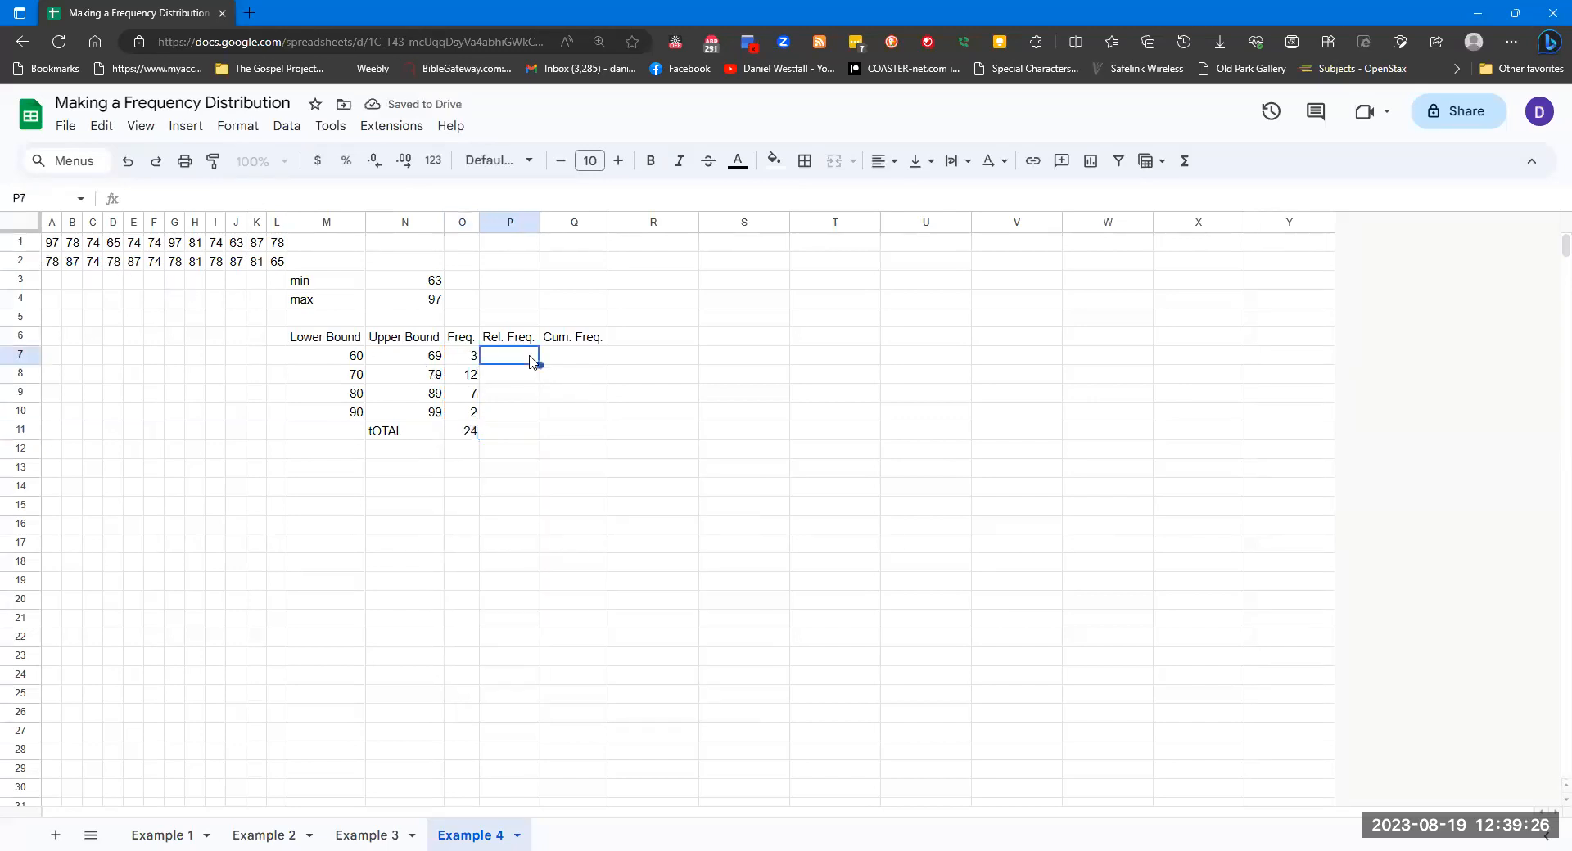
{"action": "type", "text": "="}
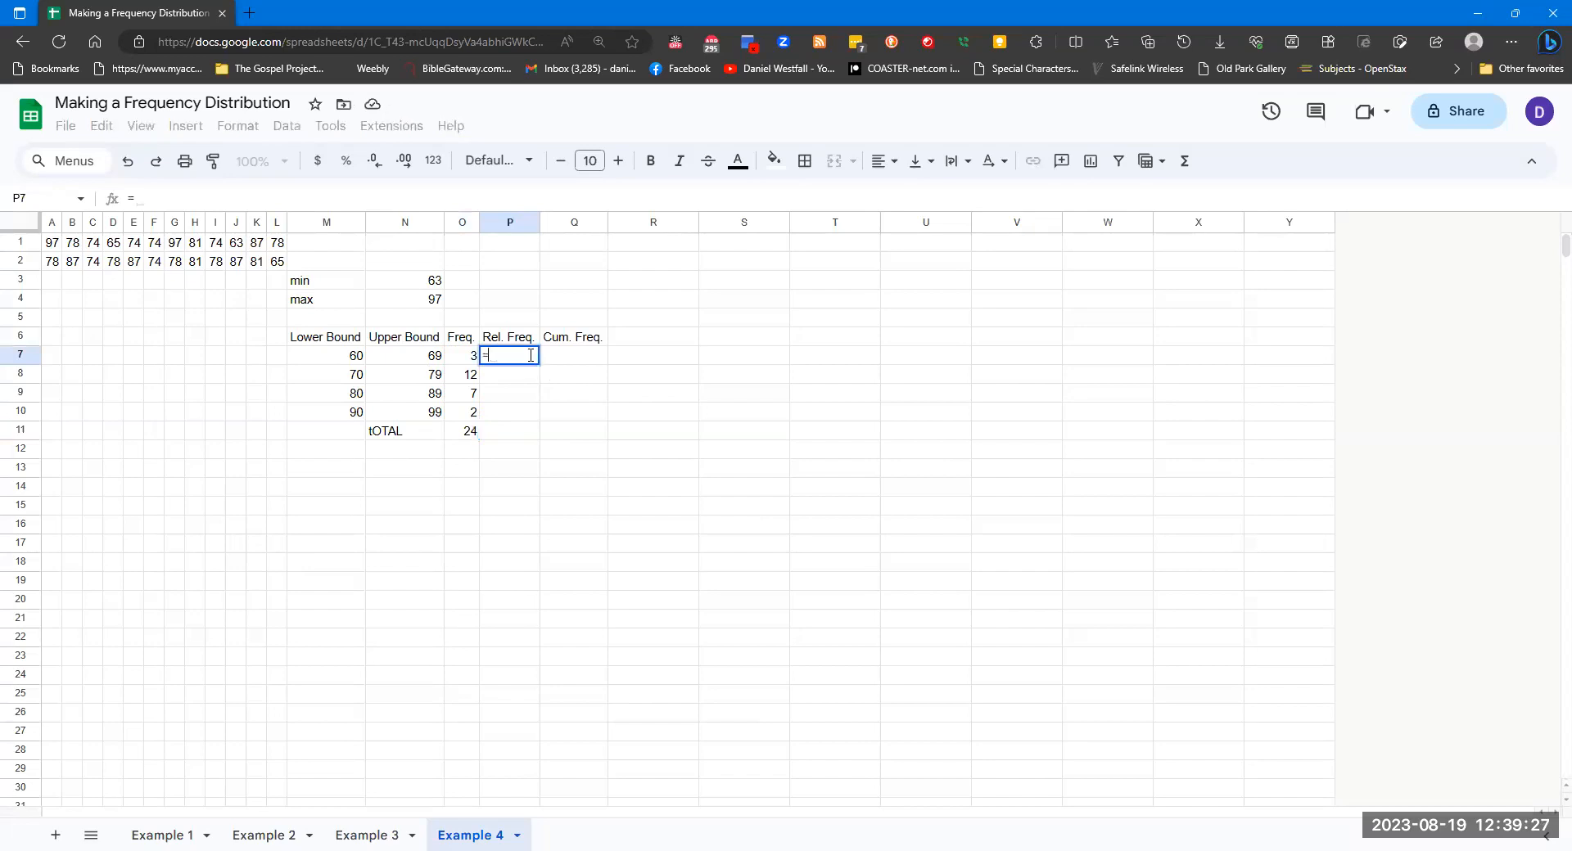
{"action": "left_click", "coordinate": [475, 360]}
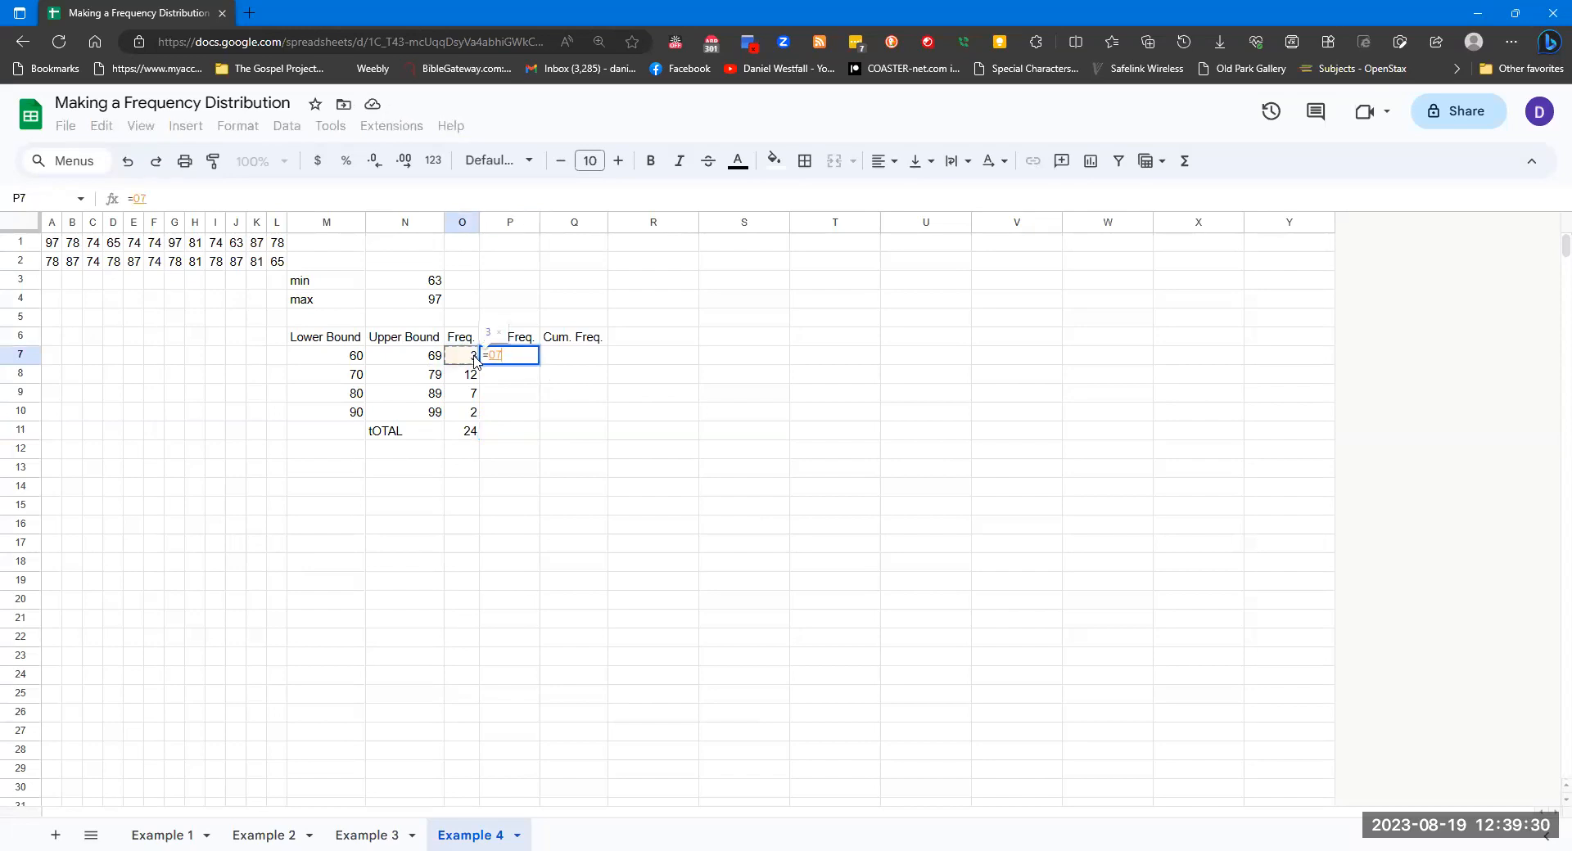
{"action": "type", "text": "/"}
{"action": "left_click", "coordinate": [477, 432]}
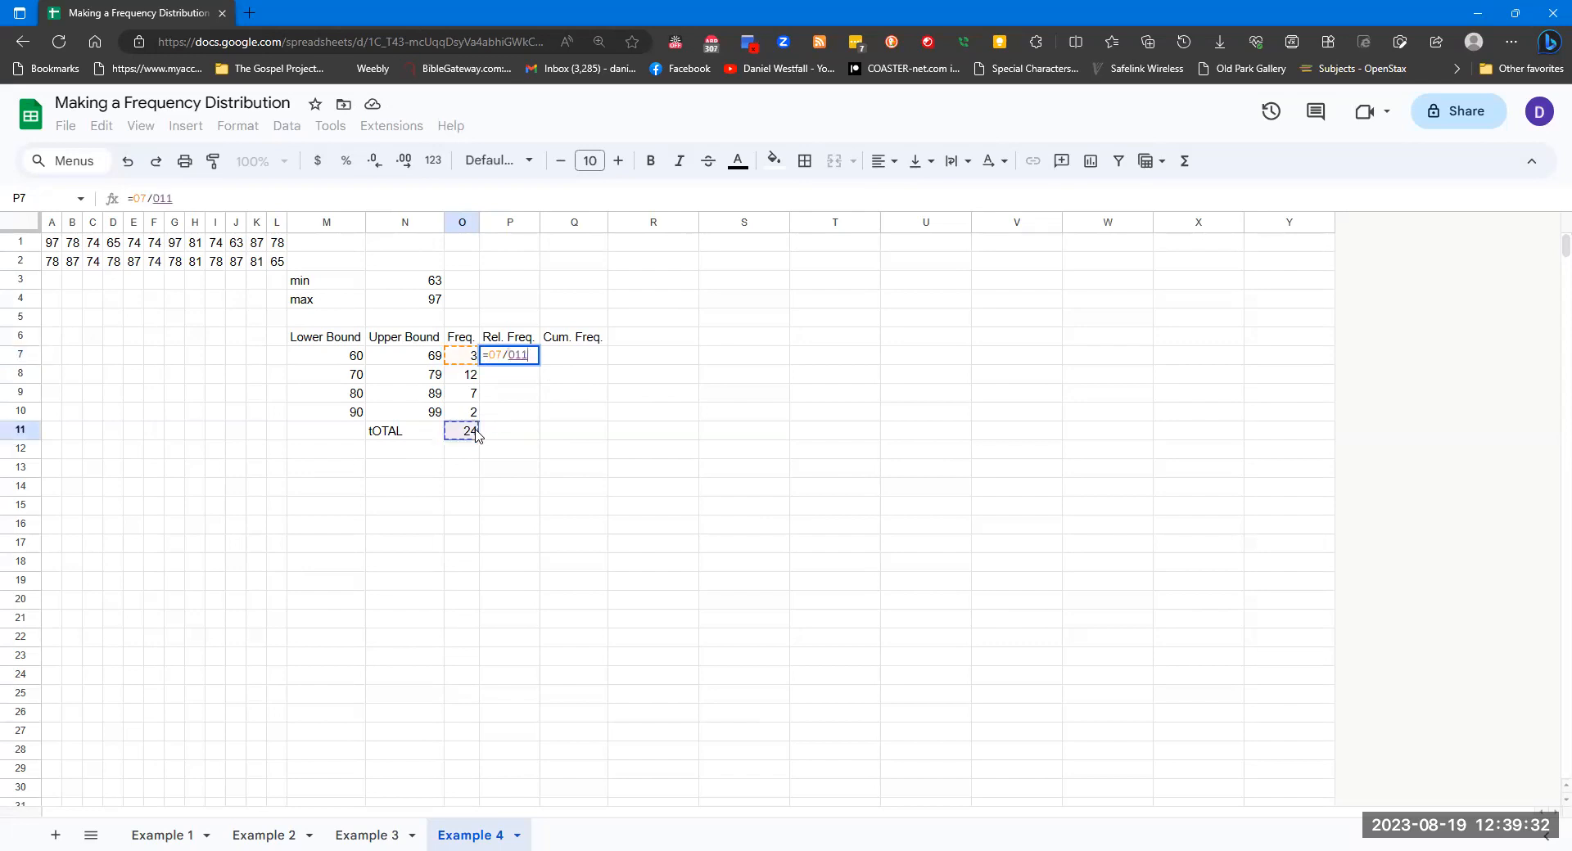
{"action": "key", "text": "F4"}
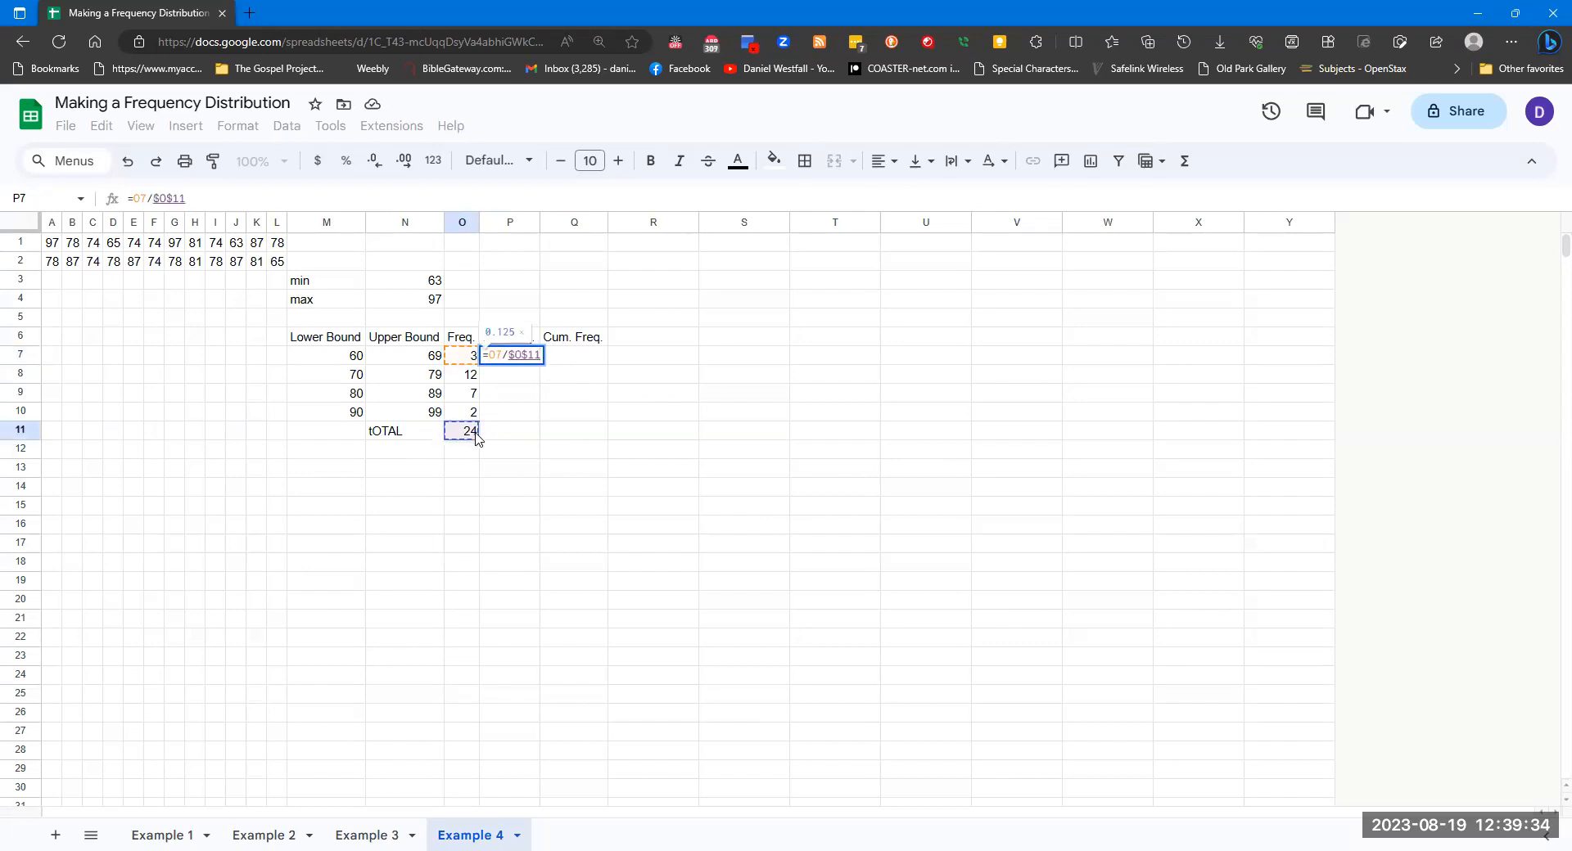
{"action": "key", "text": "Return"}
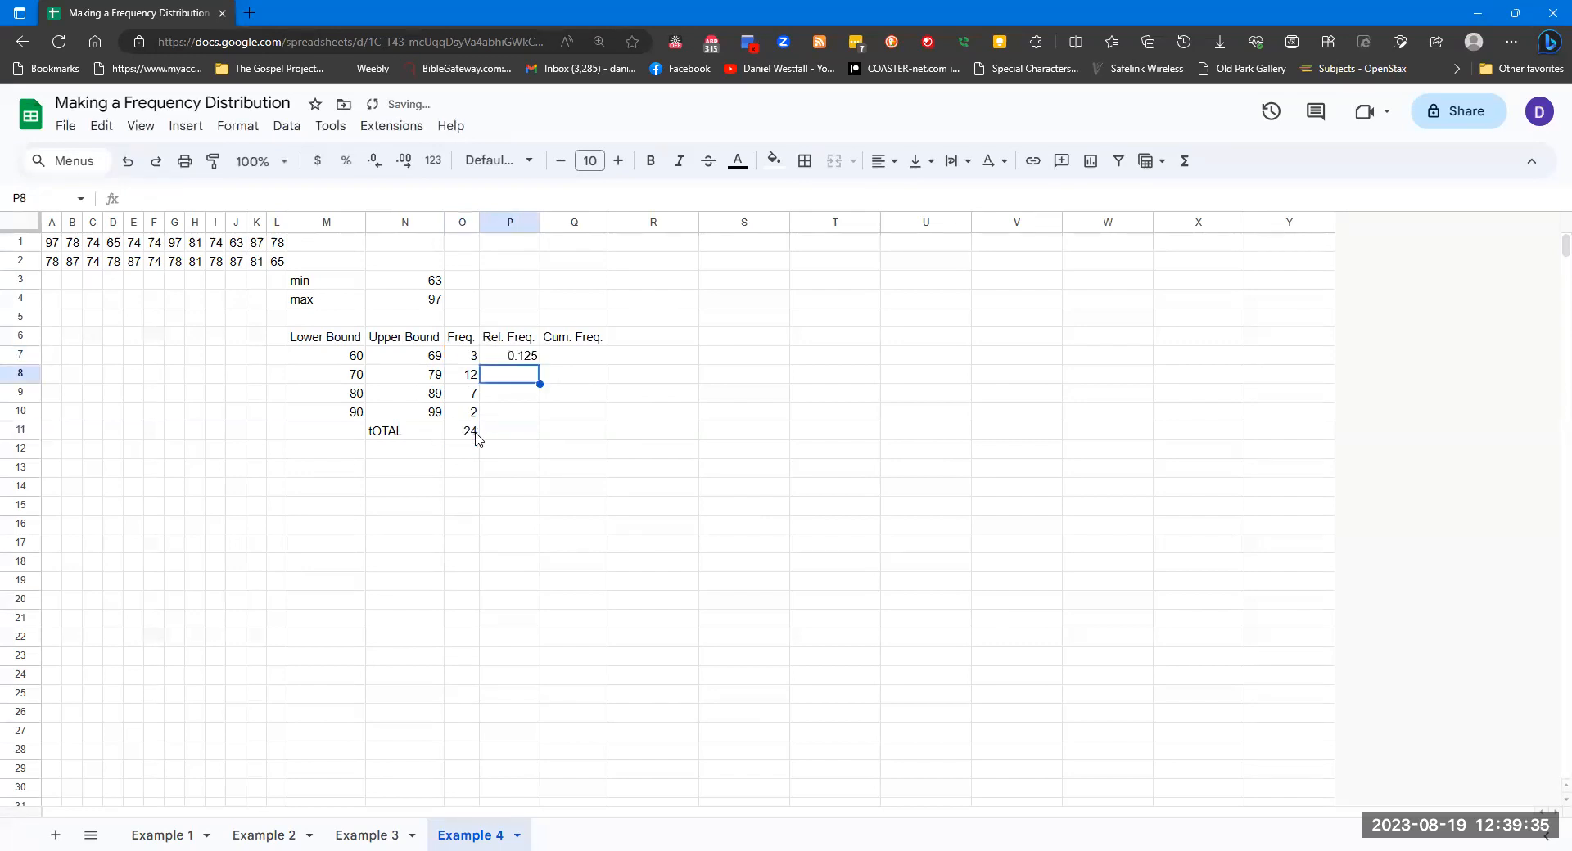
{"action": "left_click", "coordinate": [538, 359]}
{"action": "left_click_drag", "start_coordinate": [540, 365], "coordinate": [536, 418]}
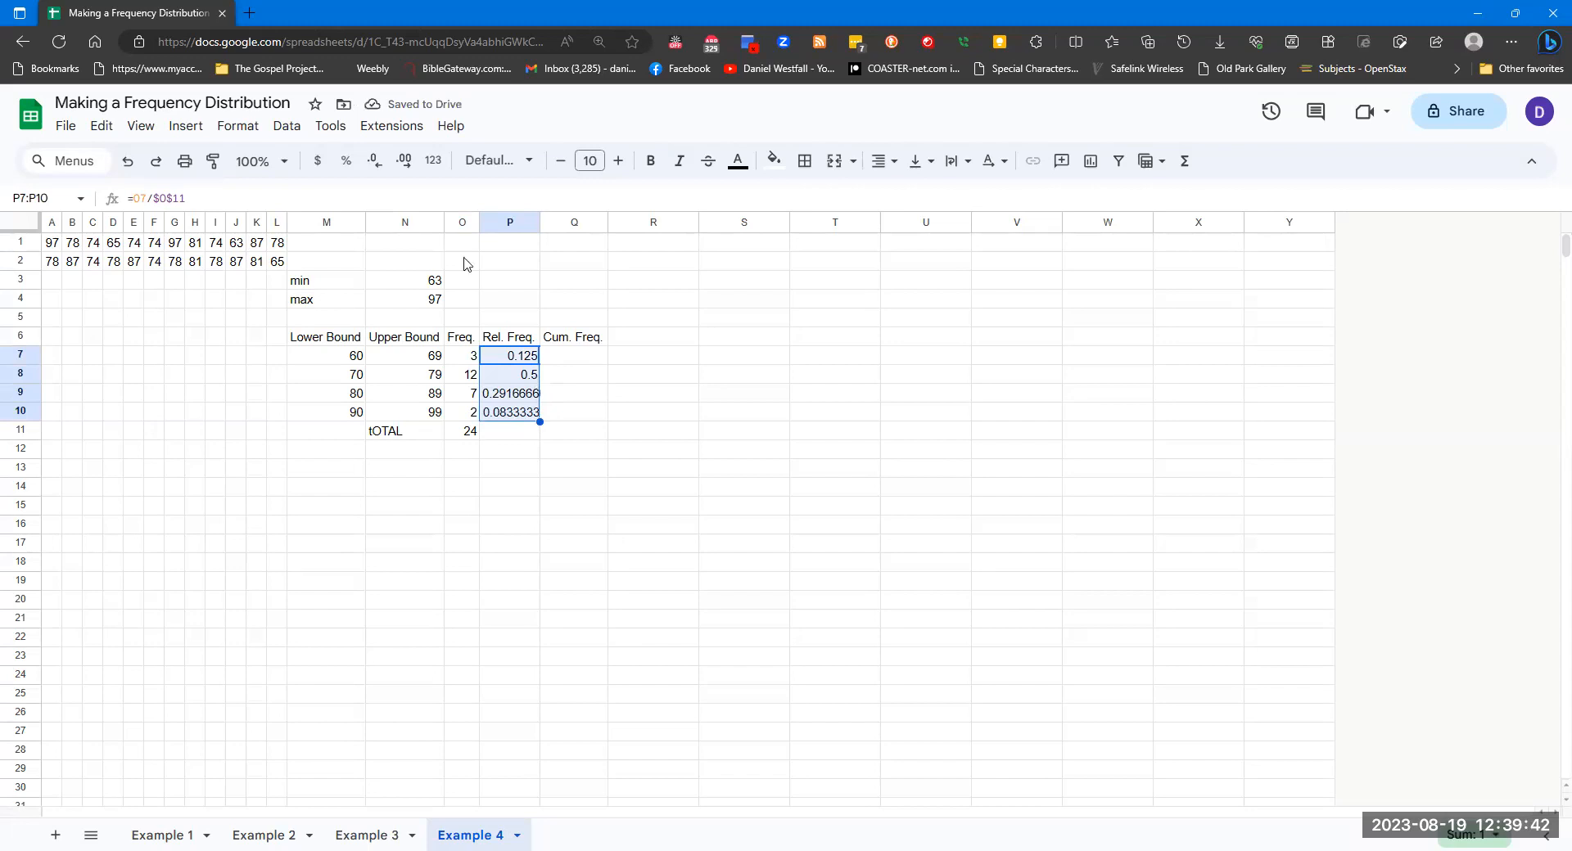
Step: Format the relative frequencies in P7:P10 to three decimal places and select P11
{"action": "left_click", "coordinate": [404, 169]}
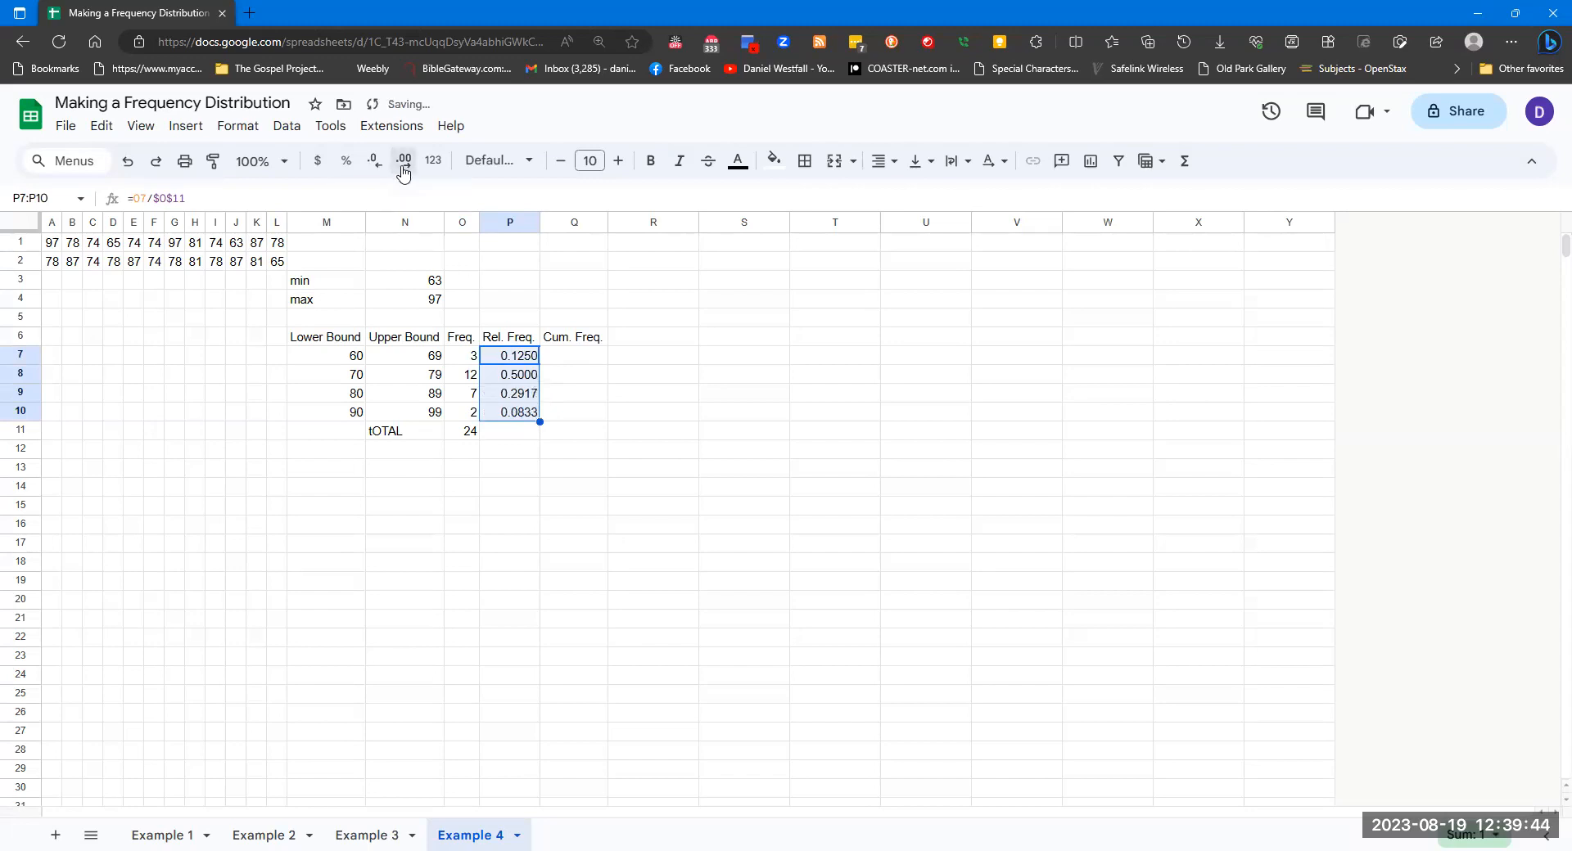
{"action": "left_click", "coordinate": [387, 170]}
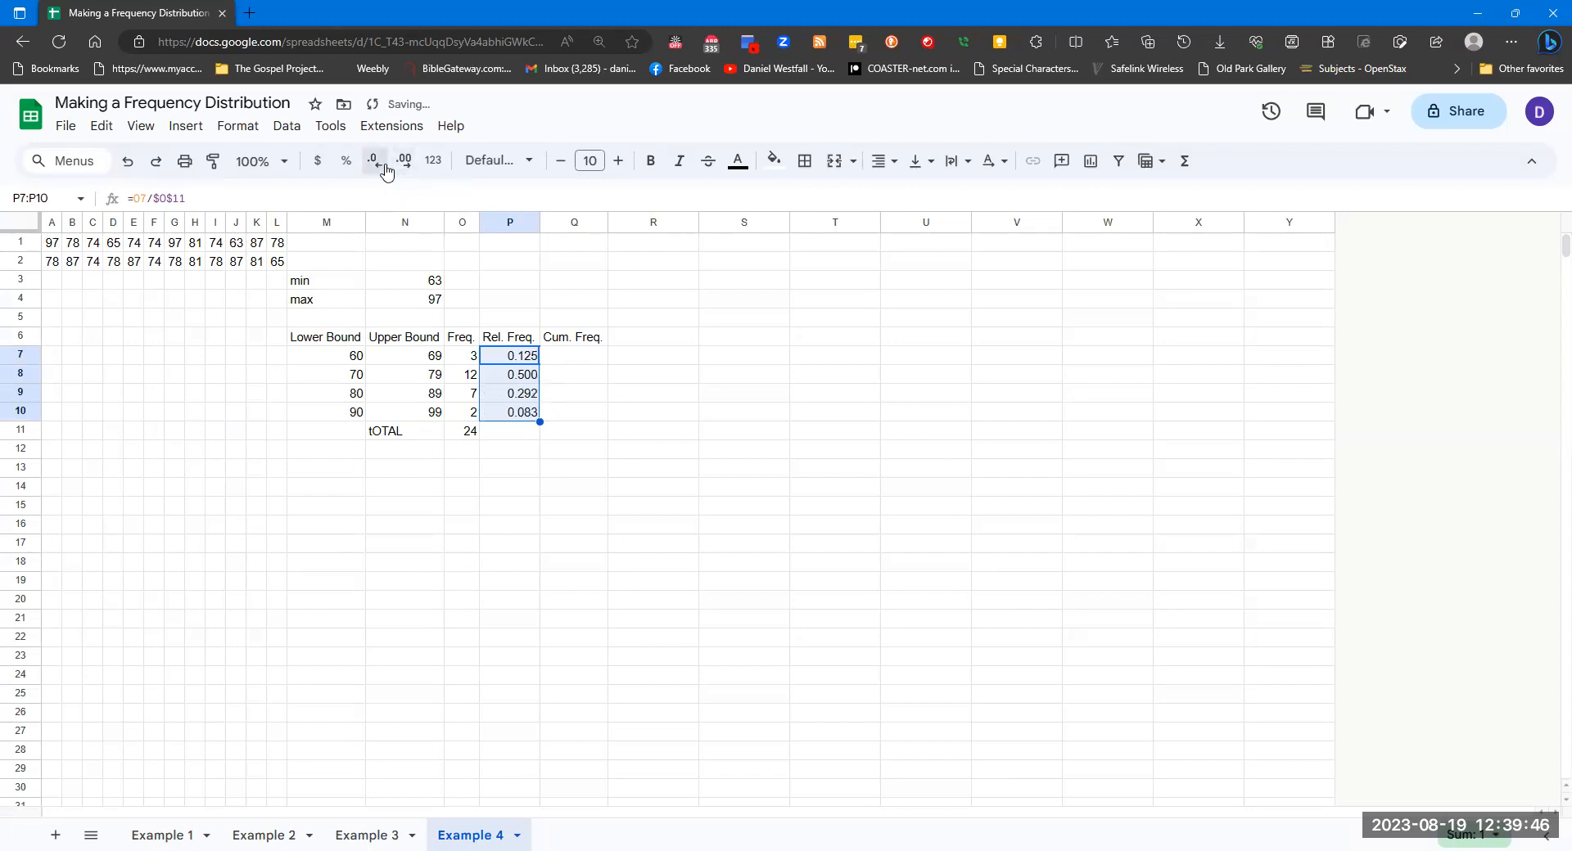
{"action": "left_click", "coordinate": [505, 434]}
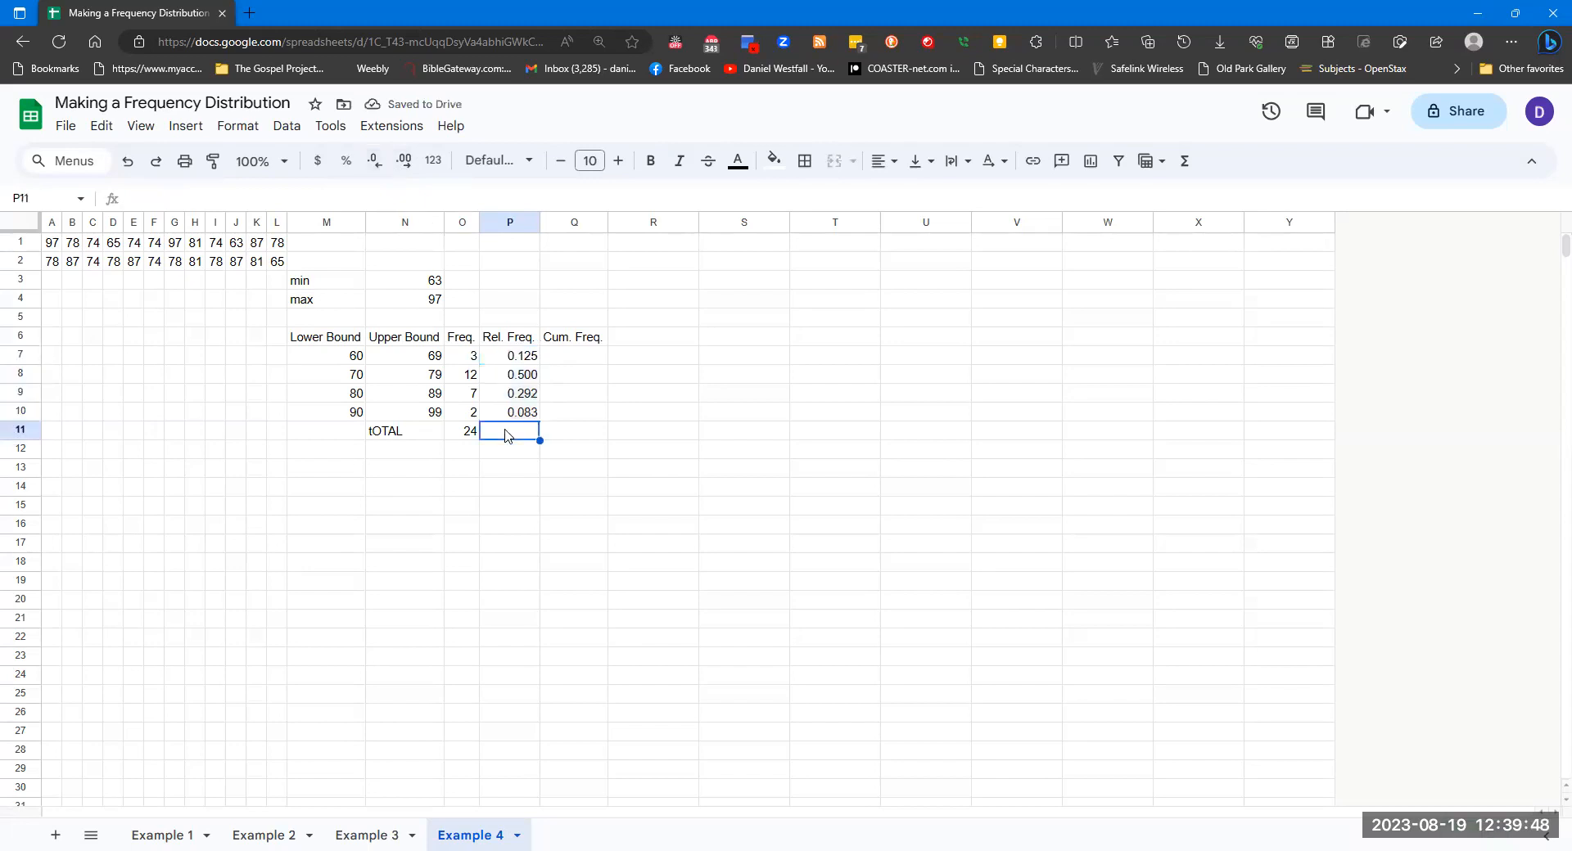
Step: Sum the relative frequencies P7:P10 in P11 and enter the first class's frequency, 3, as the starting cumulative frequency in Q7
{"action": "type", "text": "=s"}
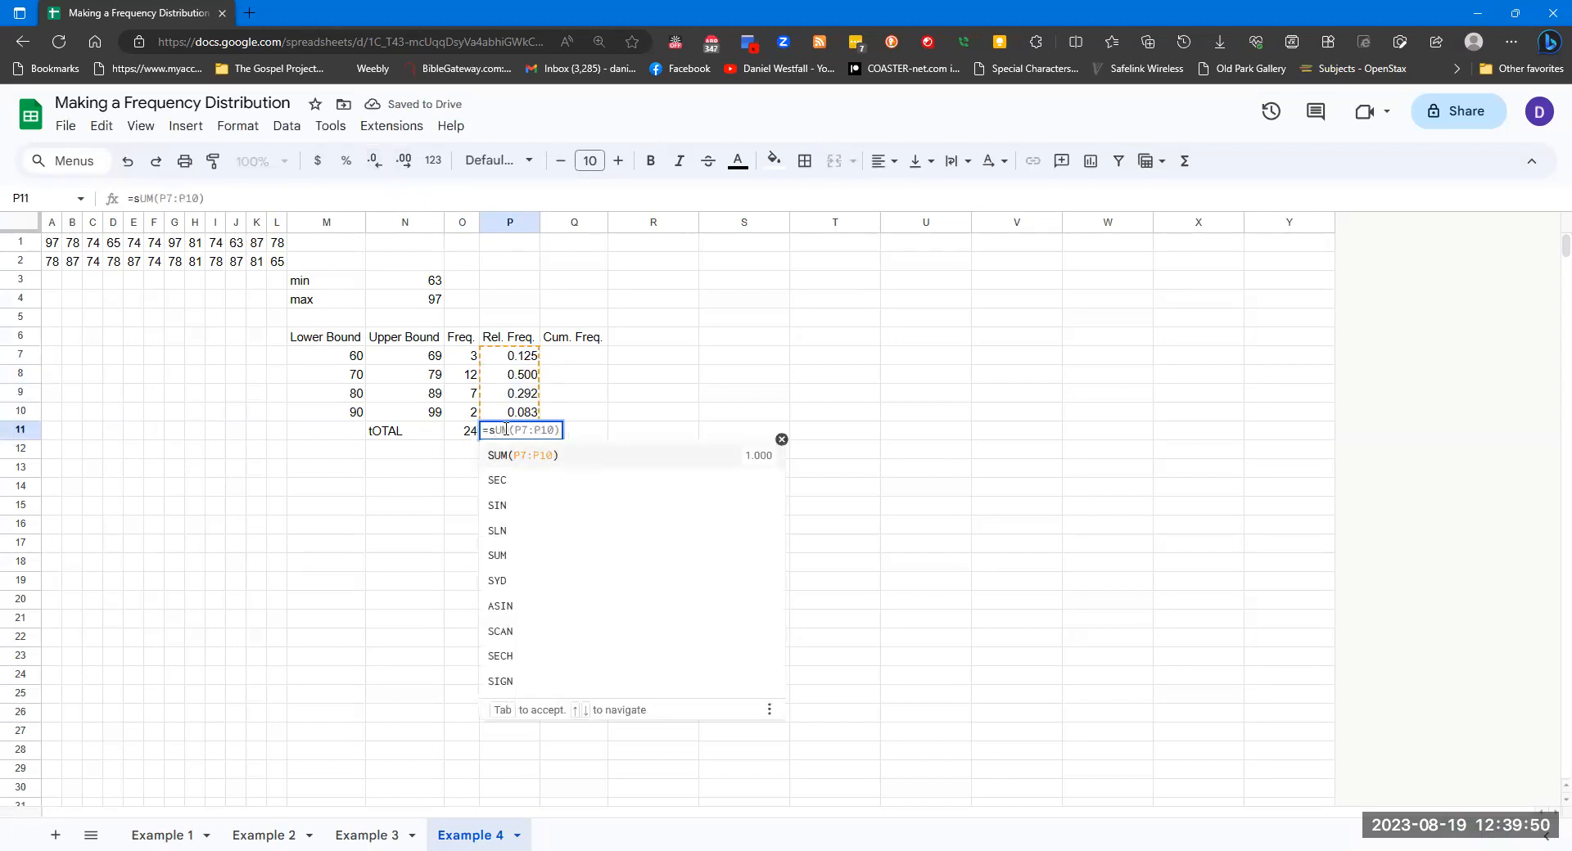
{"action": "left_click", "coordinate": [540, 461]}
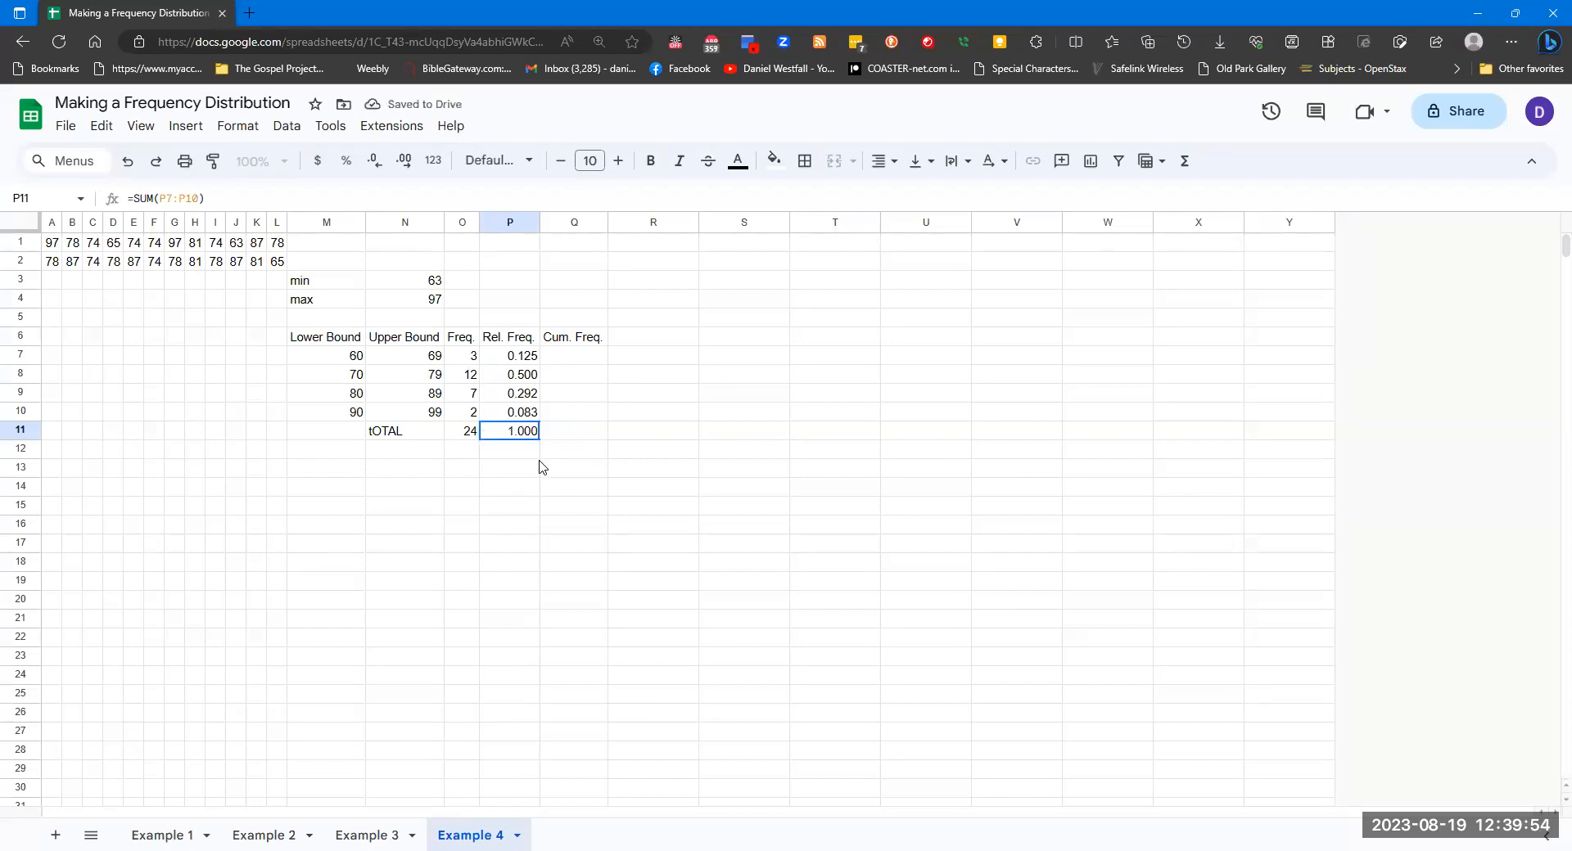
{"action": "left_click", "coordinate": [564, 362]}
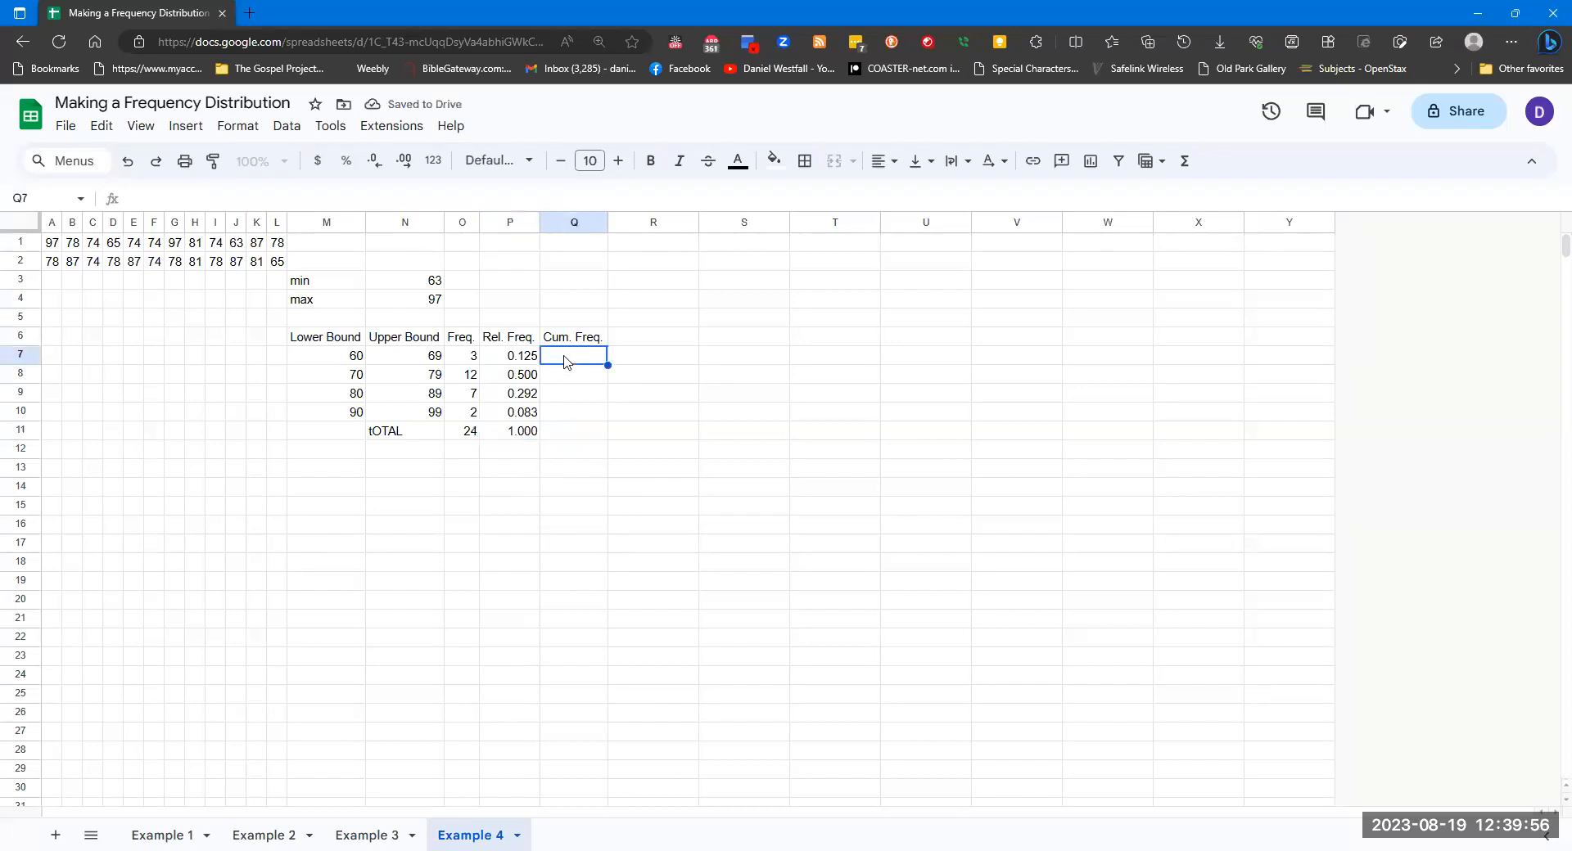
{"action": "type", "text": "="}
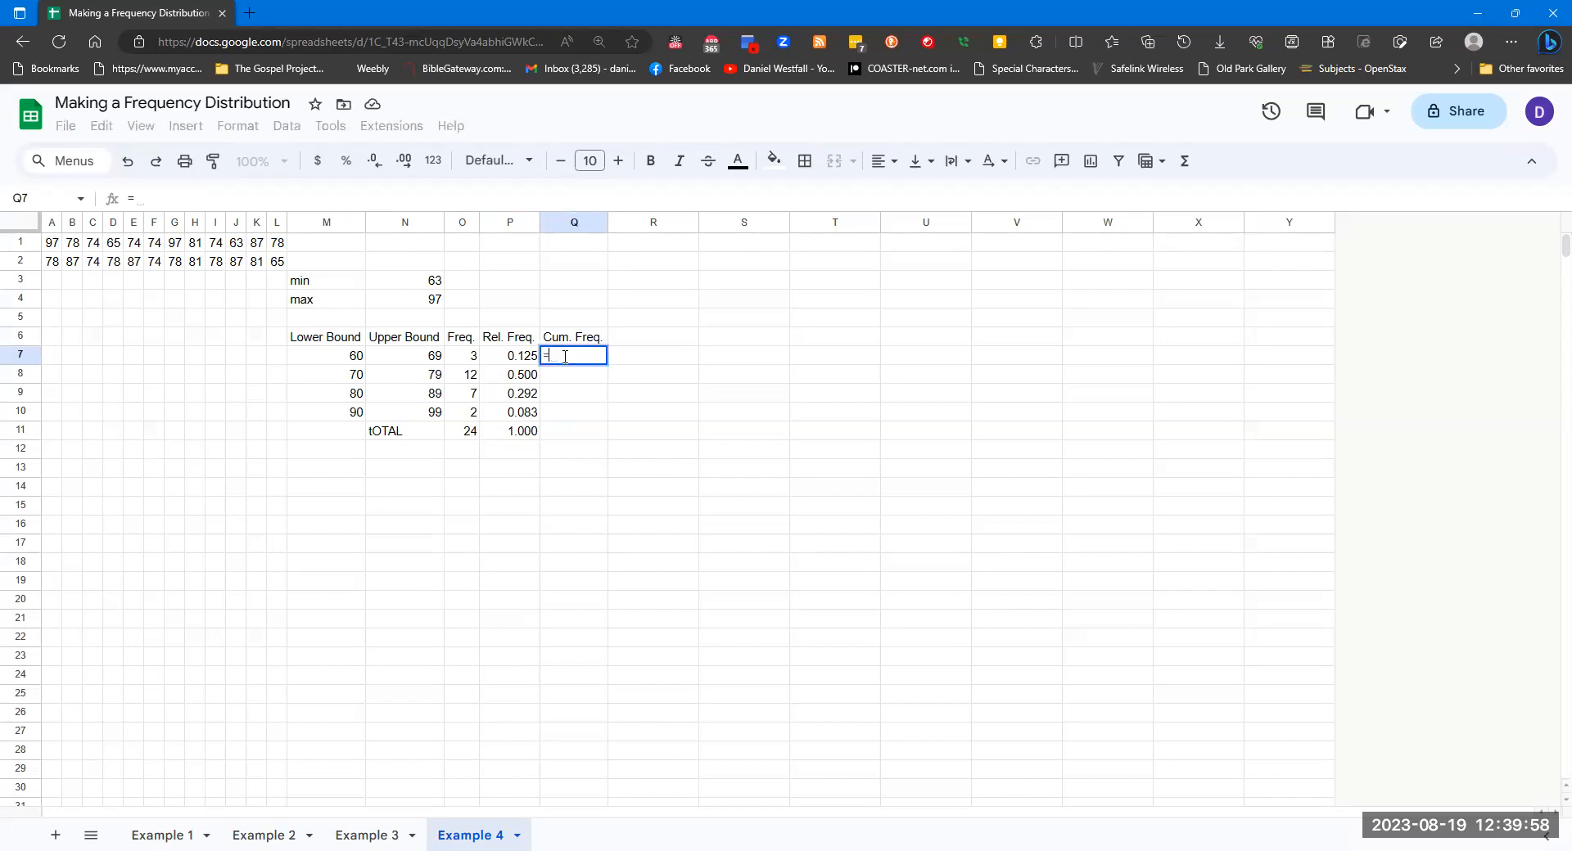
{"action": "type", "text": "O7"}
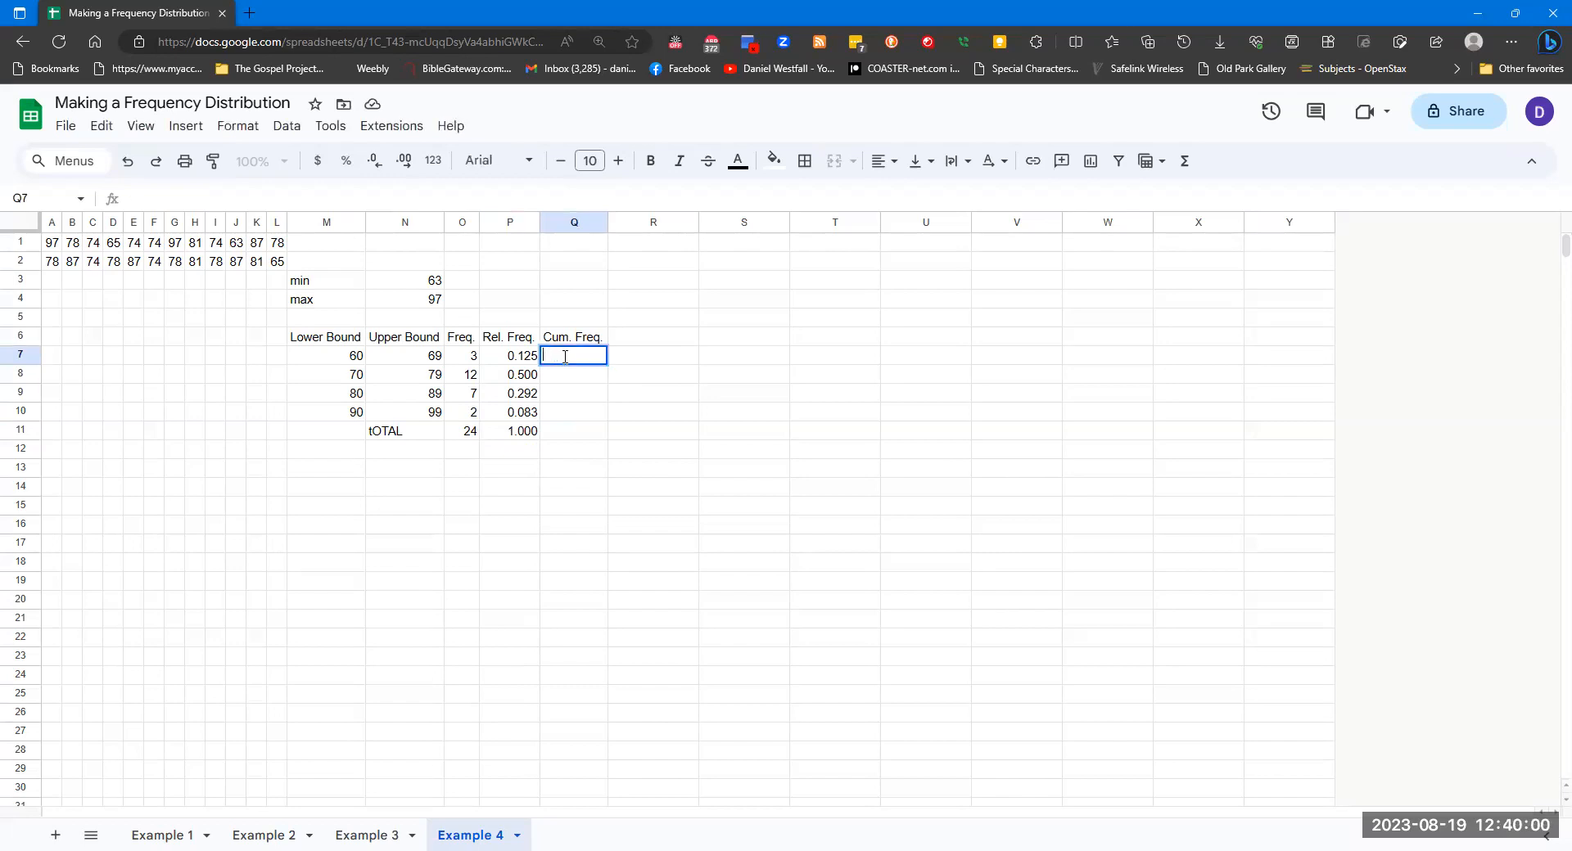
{"action": "key", "text": "Return"}
Step: Calculate the cumulative frequency in Q8 with =O8+Q7 and fill the formula down to Q10
{"action": "type", "text": "="}
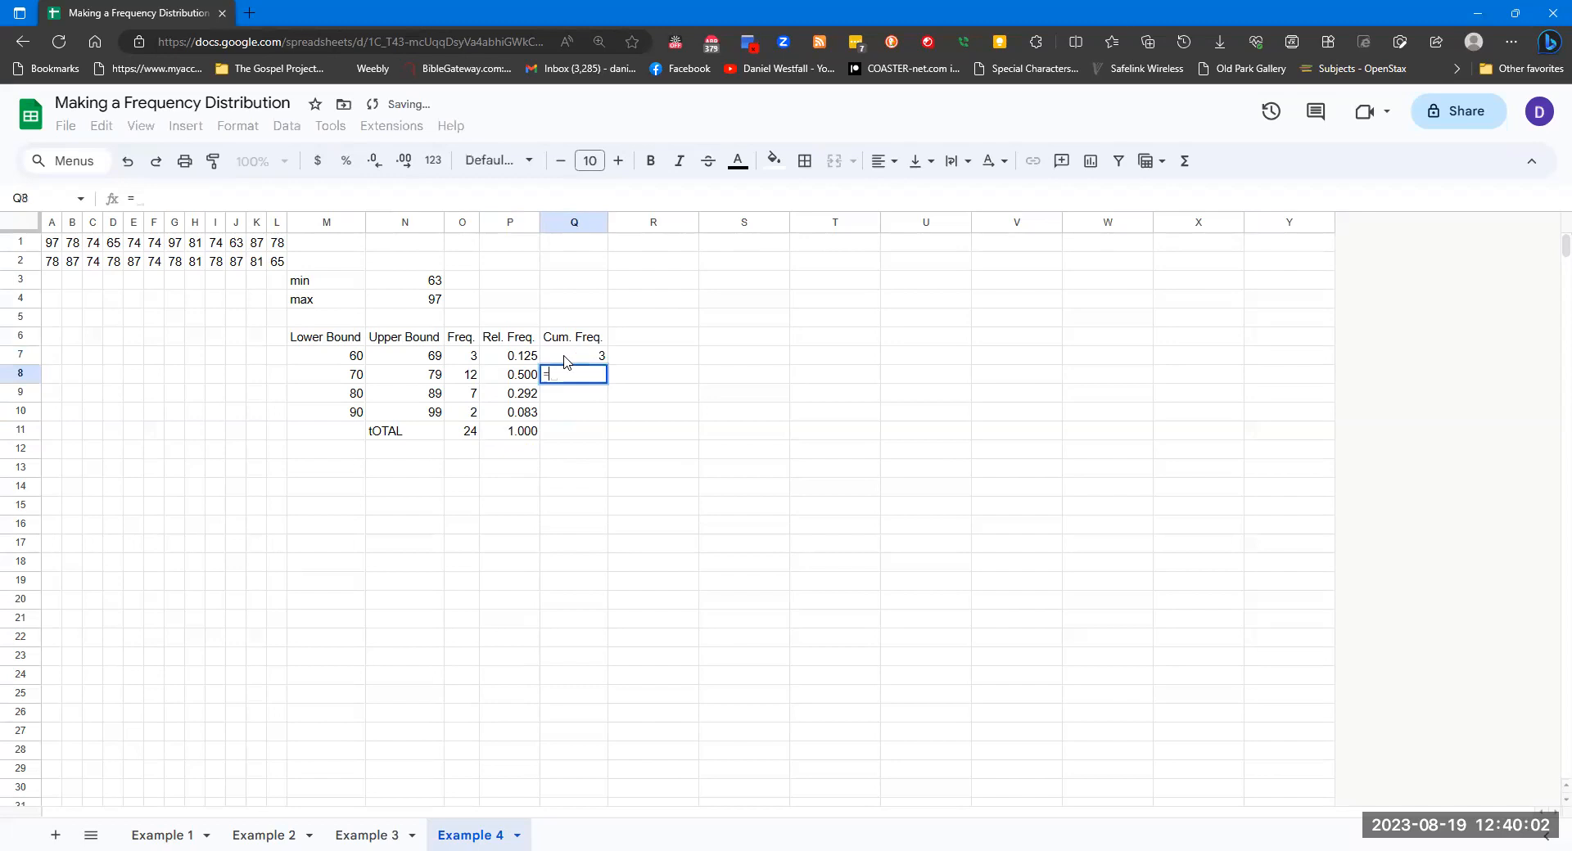
{"action": "left_click", "coordinate": [474, 377]}
{"action": "type", "text": "+"}
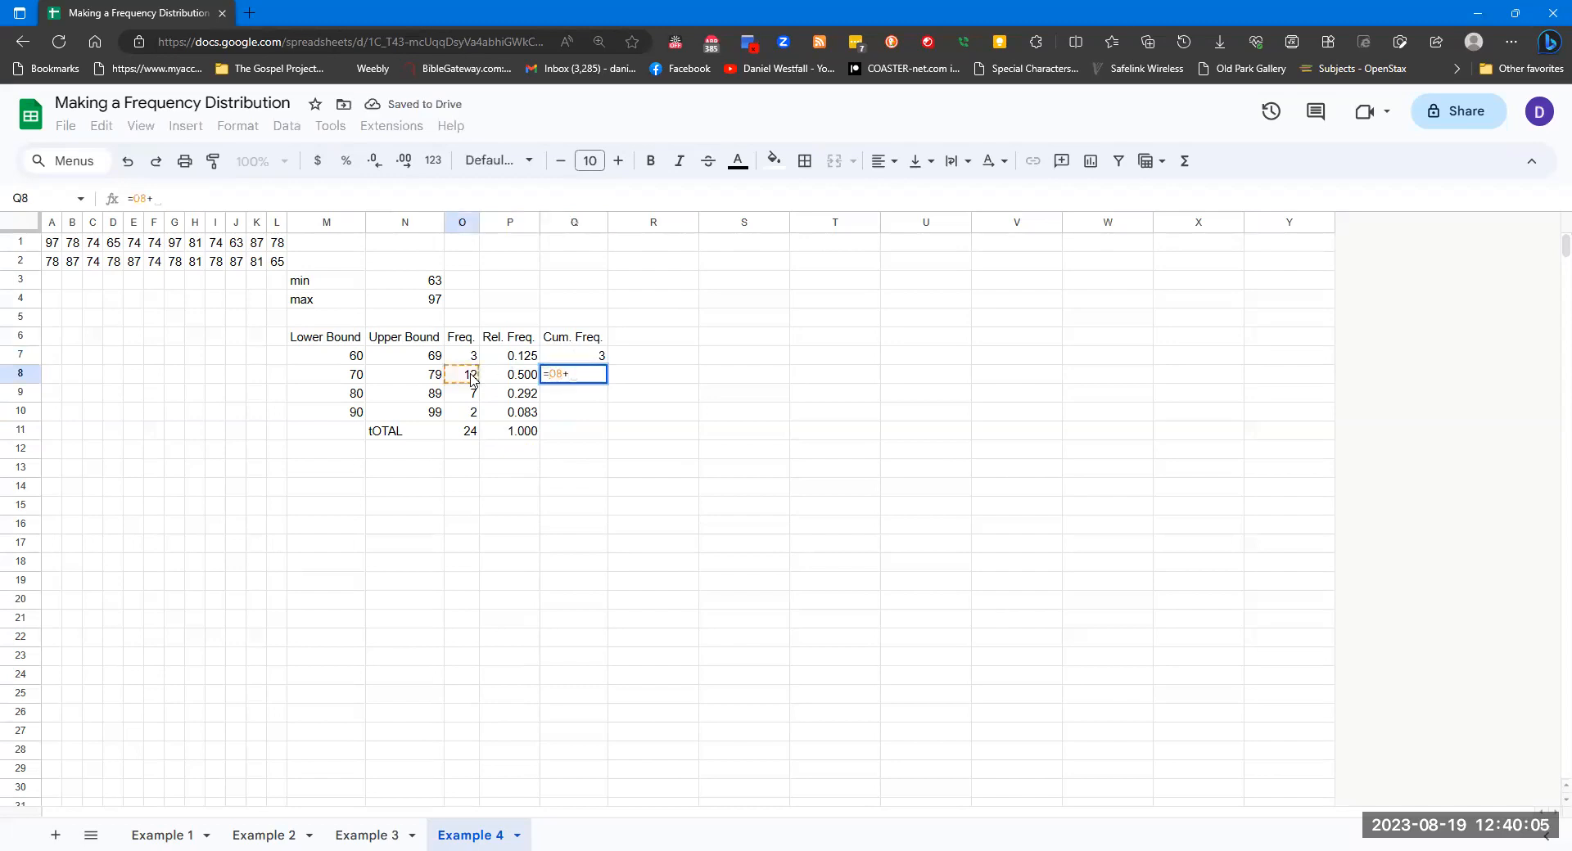
{"action": "left_click", "coordinate": [599, 360]}
{"action": "key", "text": "Return"}
{"action": "left_click", "coordinate": [602, 379]}
{"action": "left_click_drag", "start_coordinate": [608, 384], "coordinate": [591, 432]}
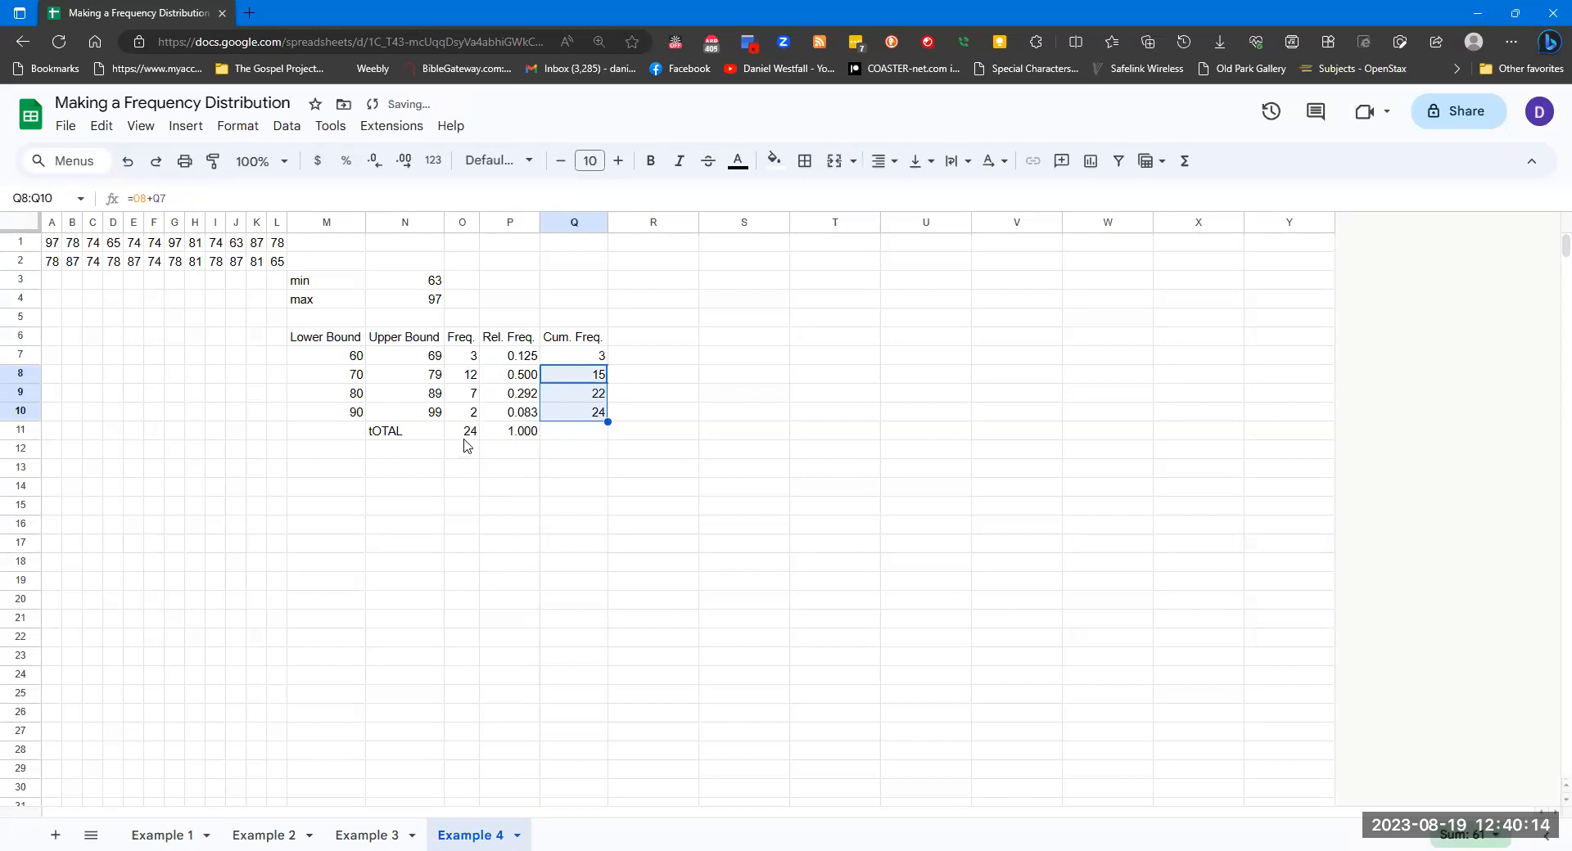
Step: Correct the capitalization of the label in N11 to Total
{"action": "left_click", "coordinate": [370, 434]}
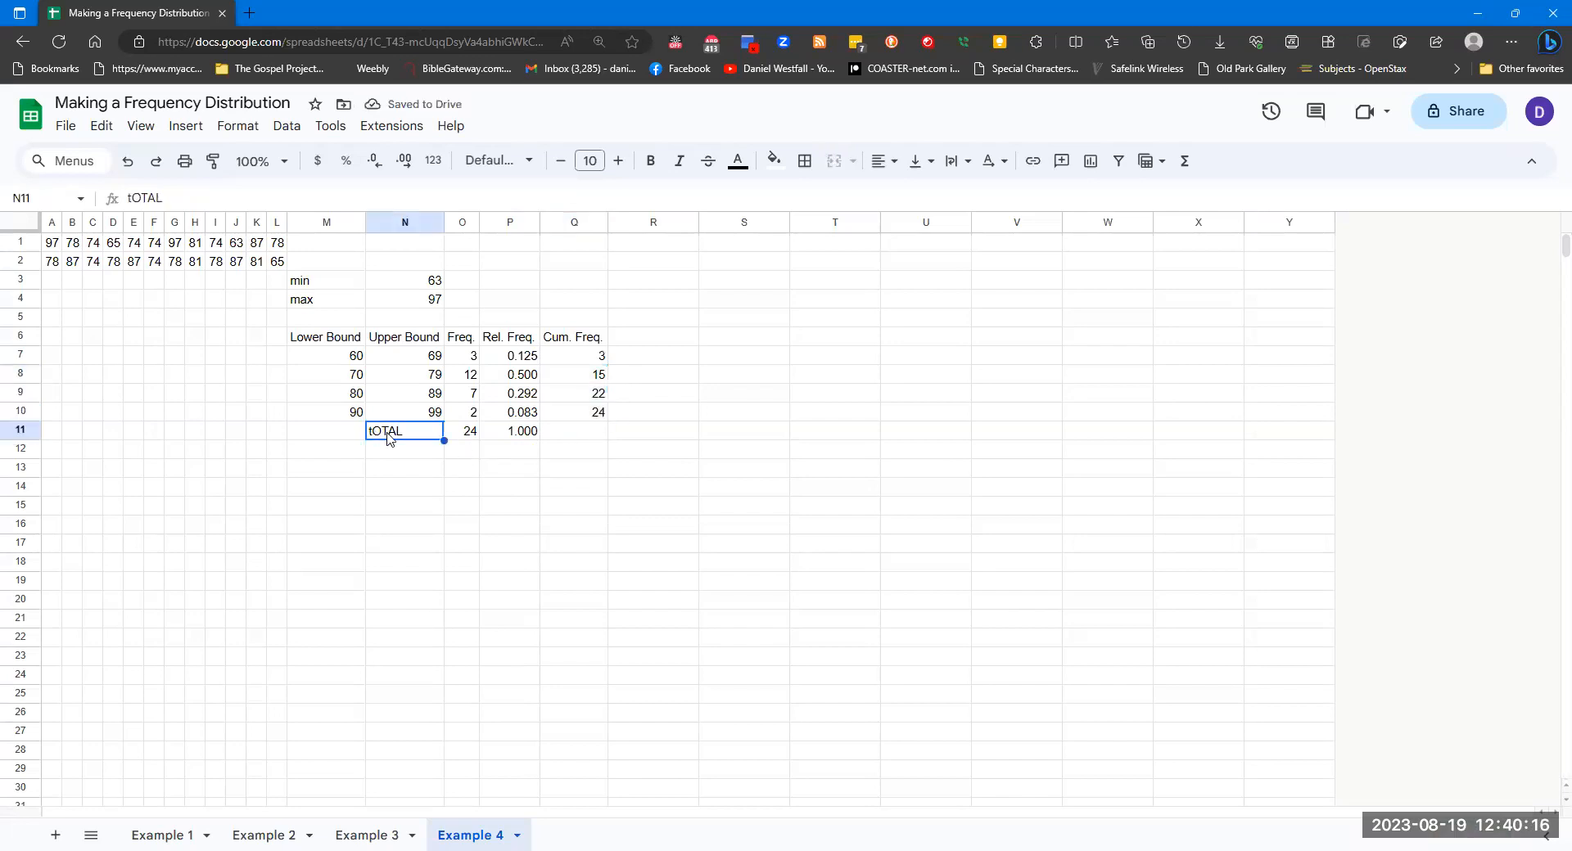
{"action": "type", "text": "Total"}
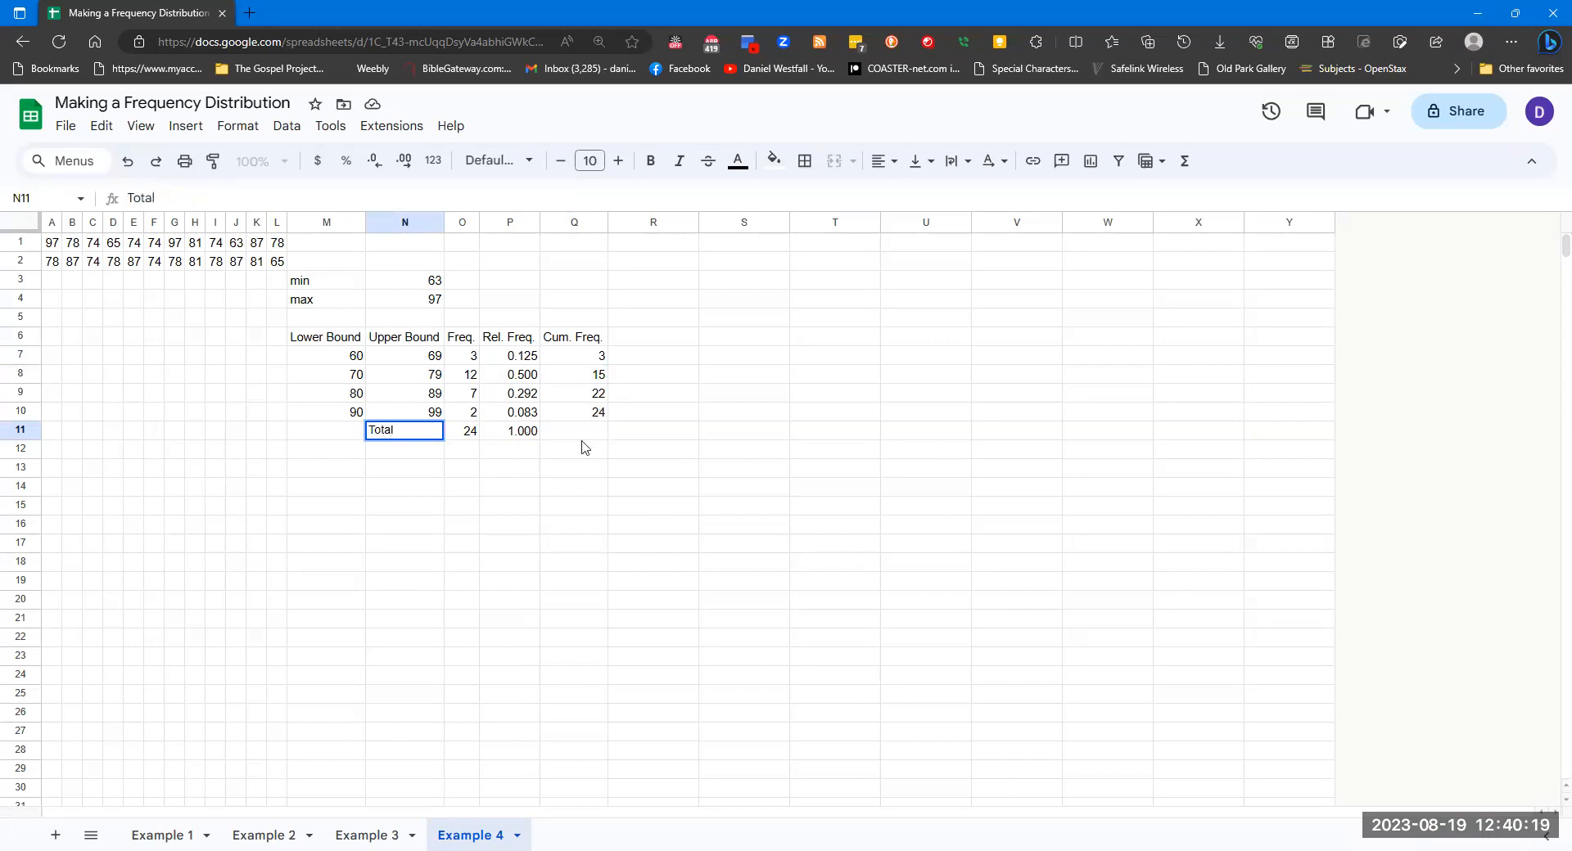
{"action": "left_click", "coordinate": [471, 438]}
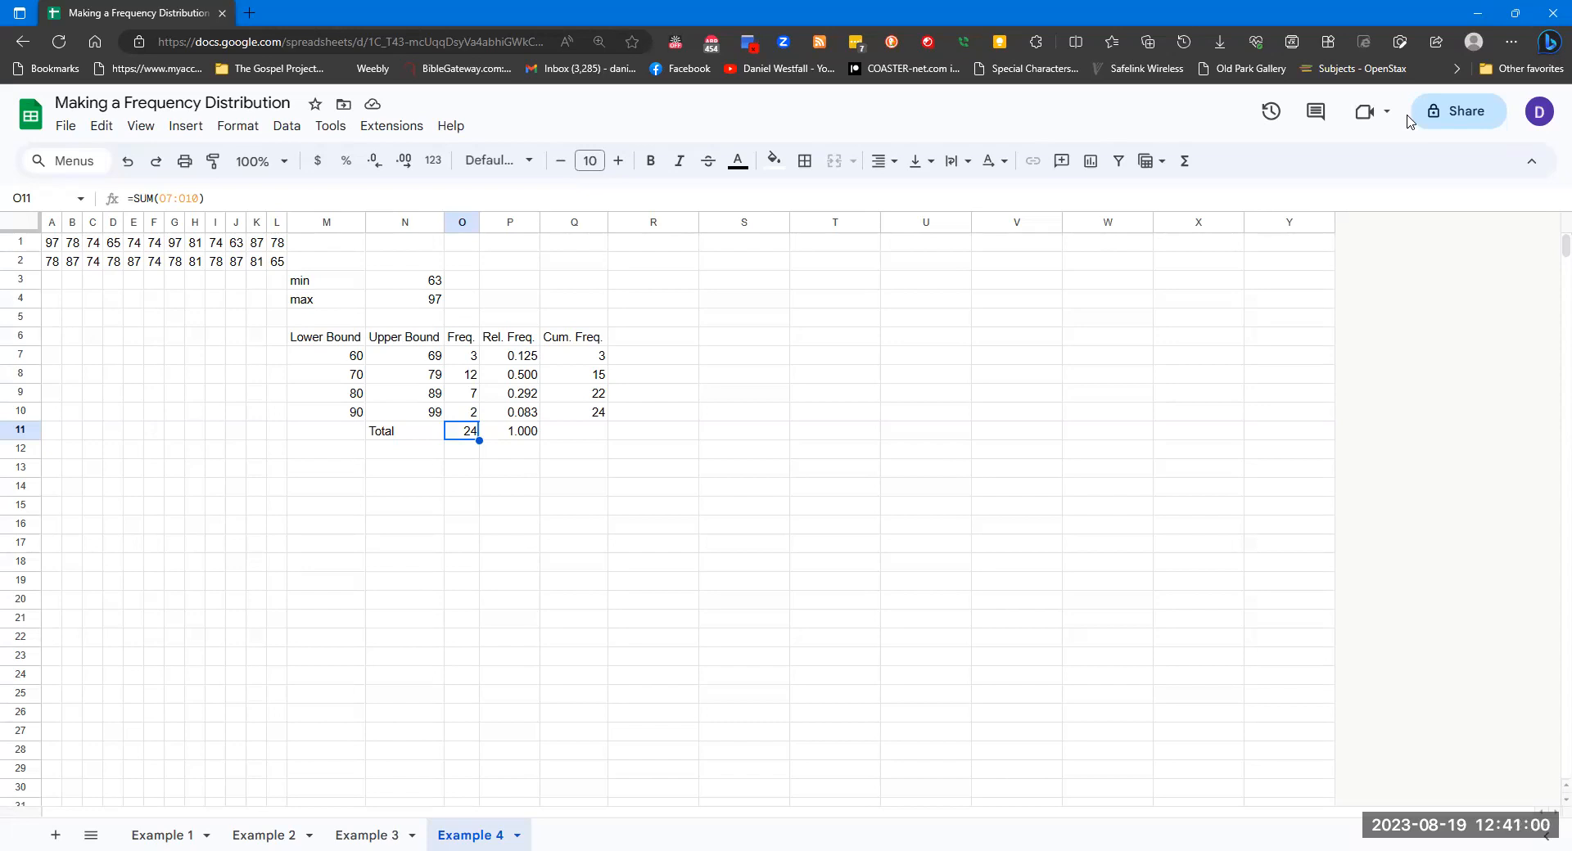
{"action": "left_click", "coordinate": [1463, 285]}
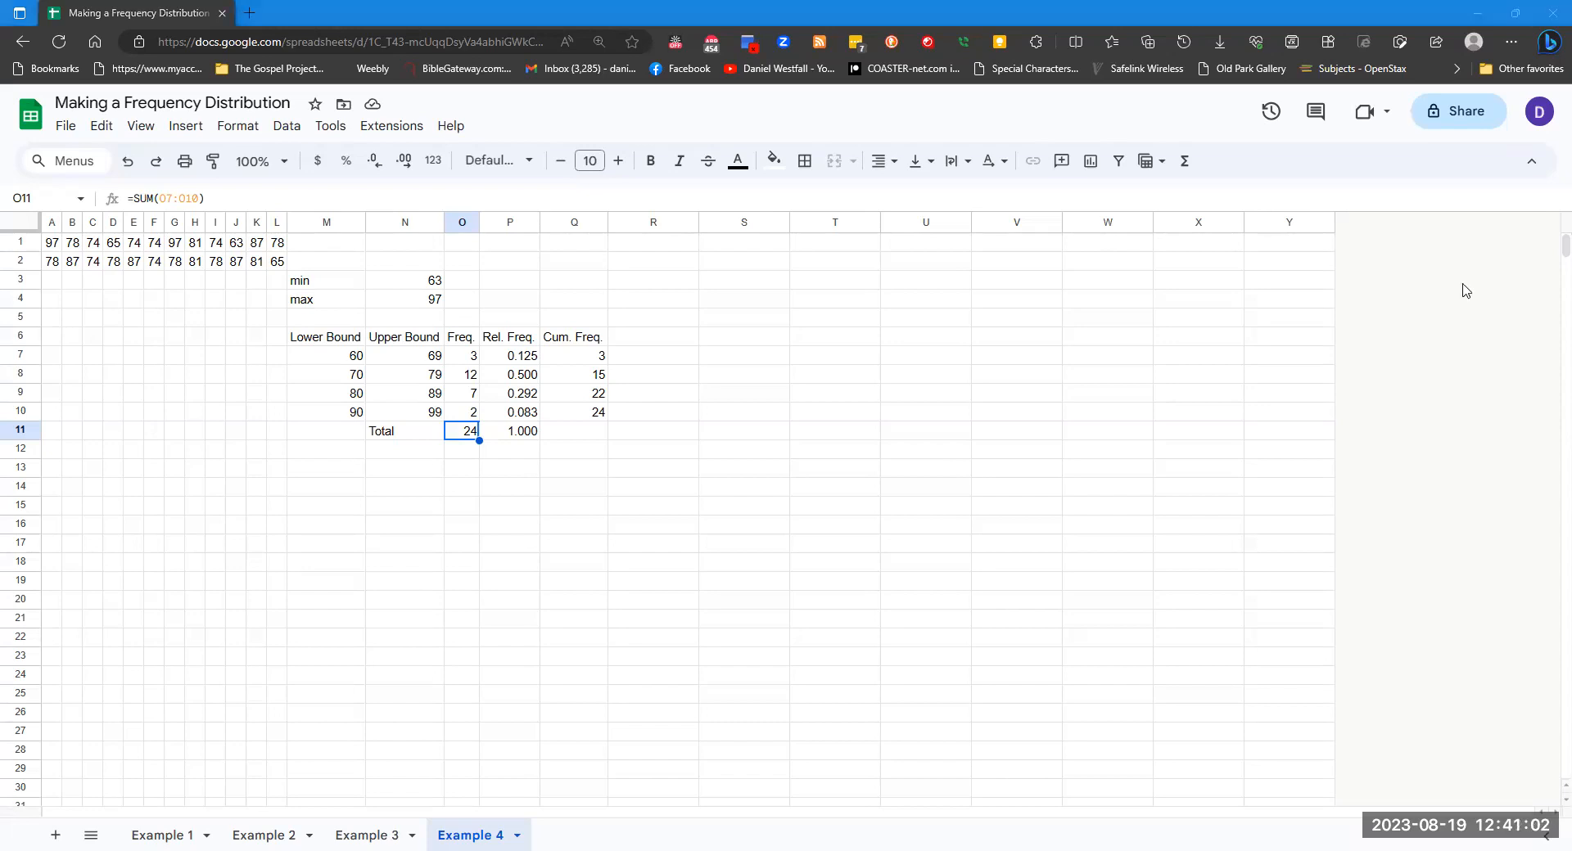